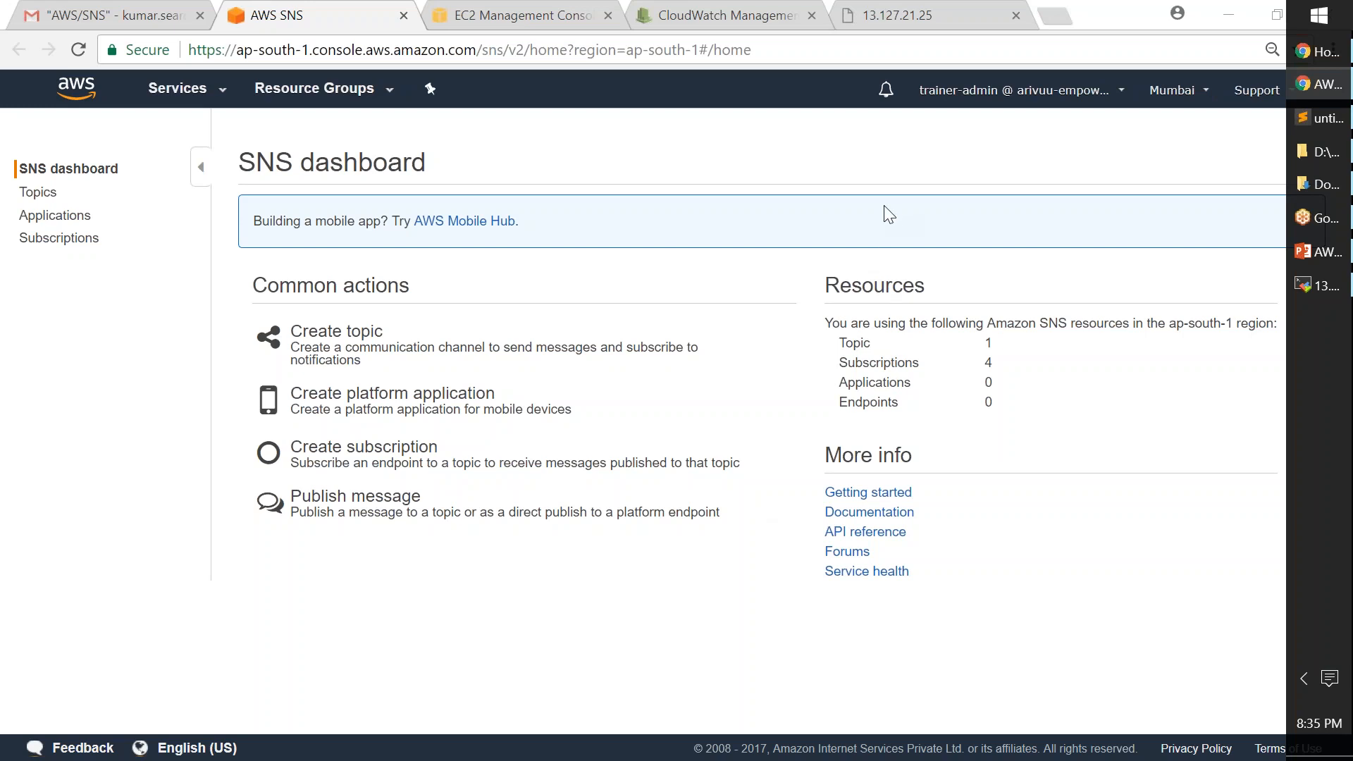
- Go to the SNS Topics list showing s3-event-notification-demo, then restore the browser window size
click(203, 94)
click(216, 99)
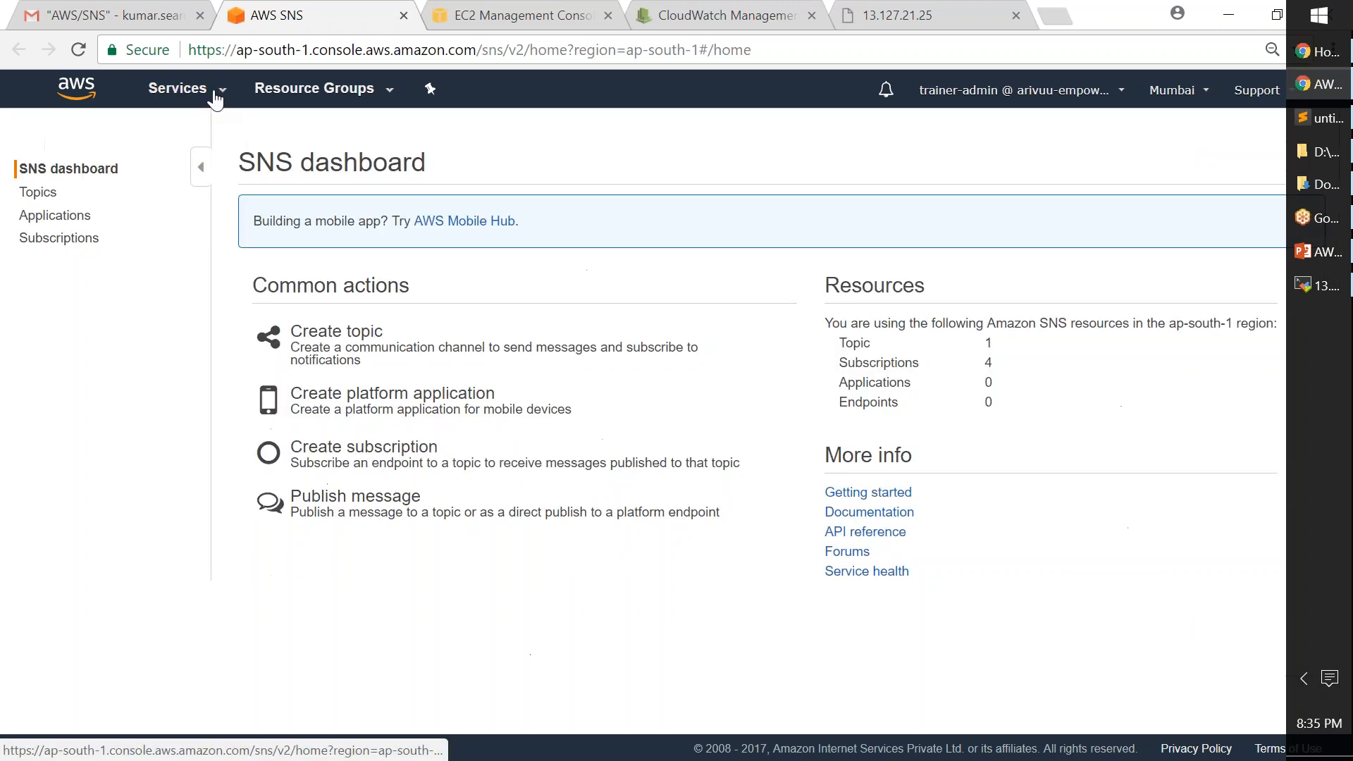
click(46, 198)
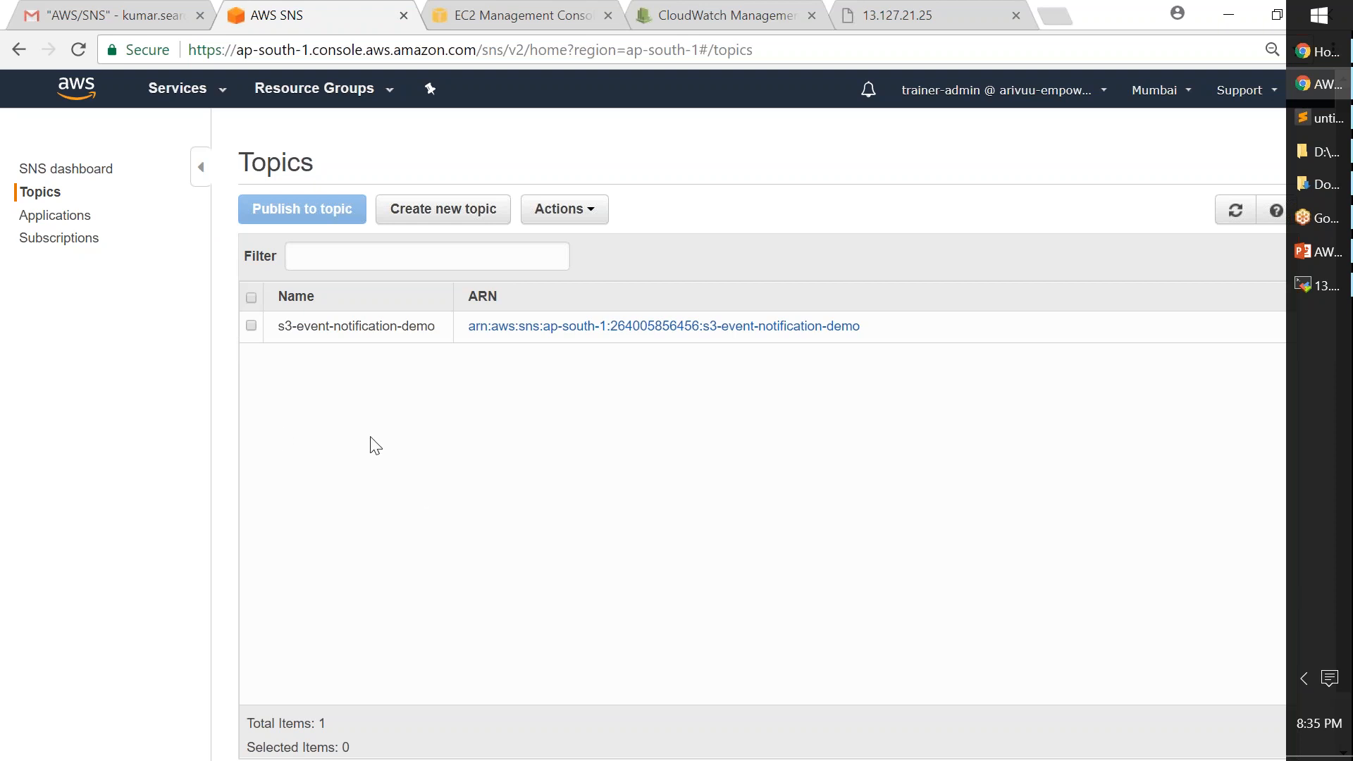
click(1277, 15)
- Maximize the browser and turn off 'Use small taskbar buttons' in the Windows taskbar properties
click(1144, 73)
right_click(1296, 346)
click(1151, 740)
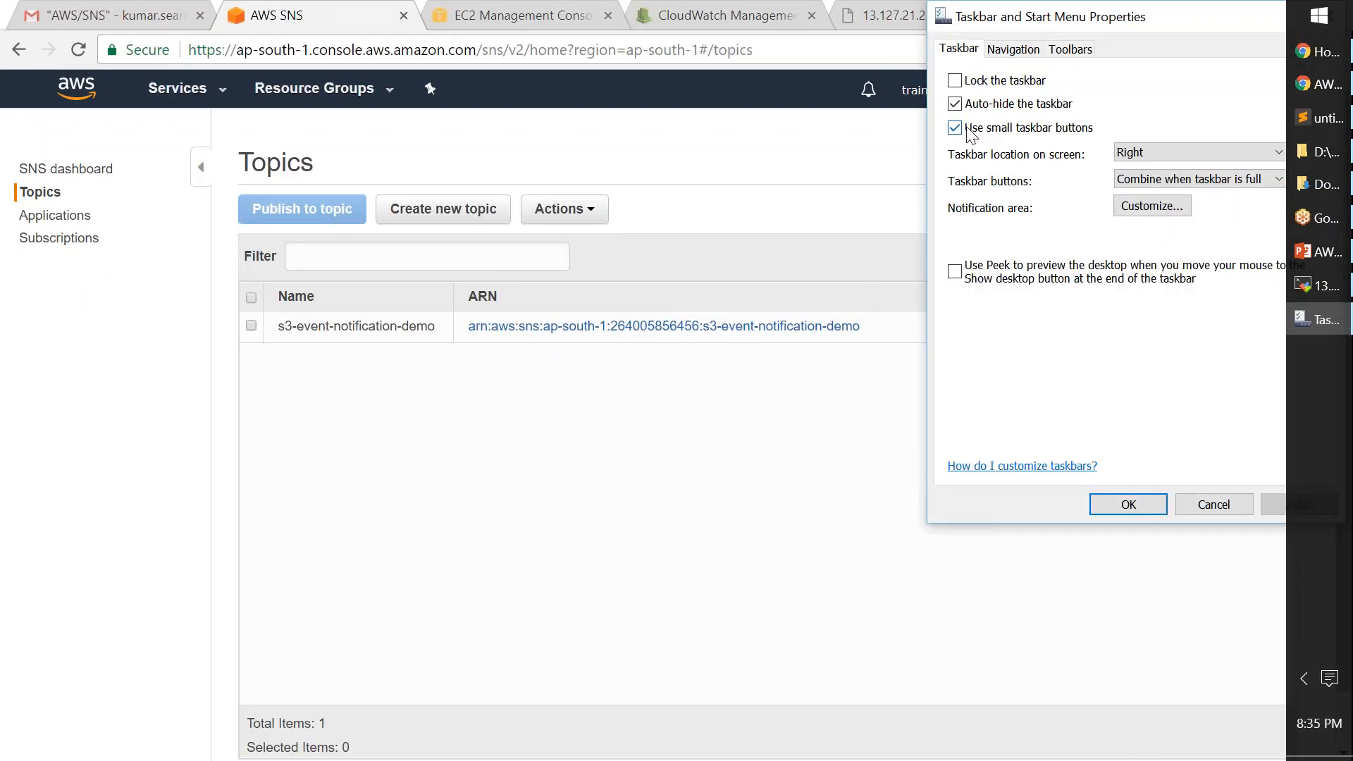
click(957, 127)
click(1265, 502)
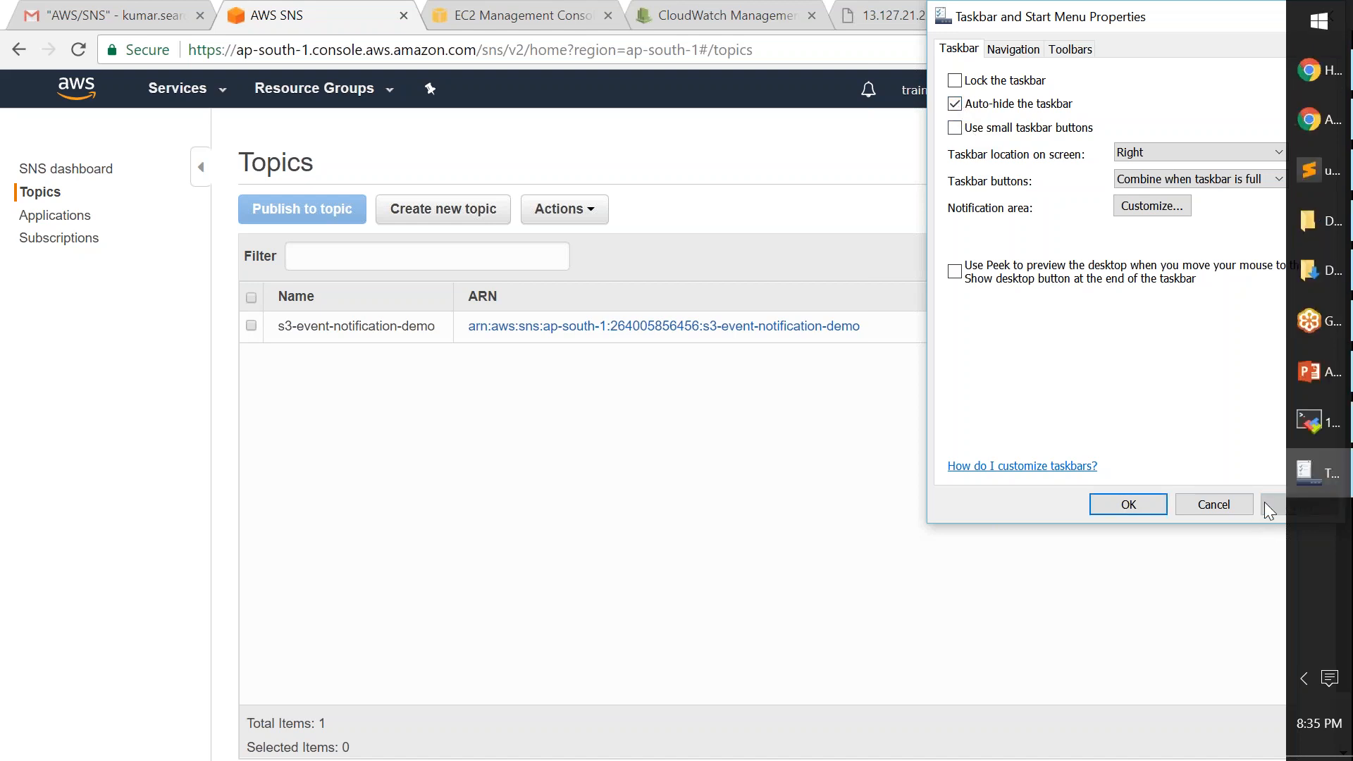
click(1151, 503)
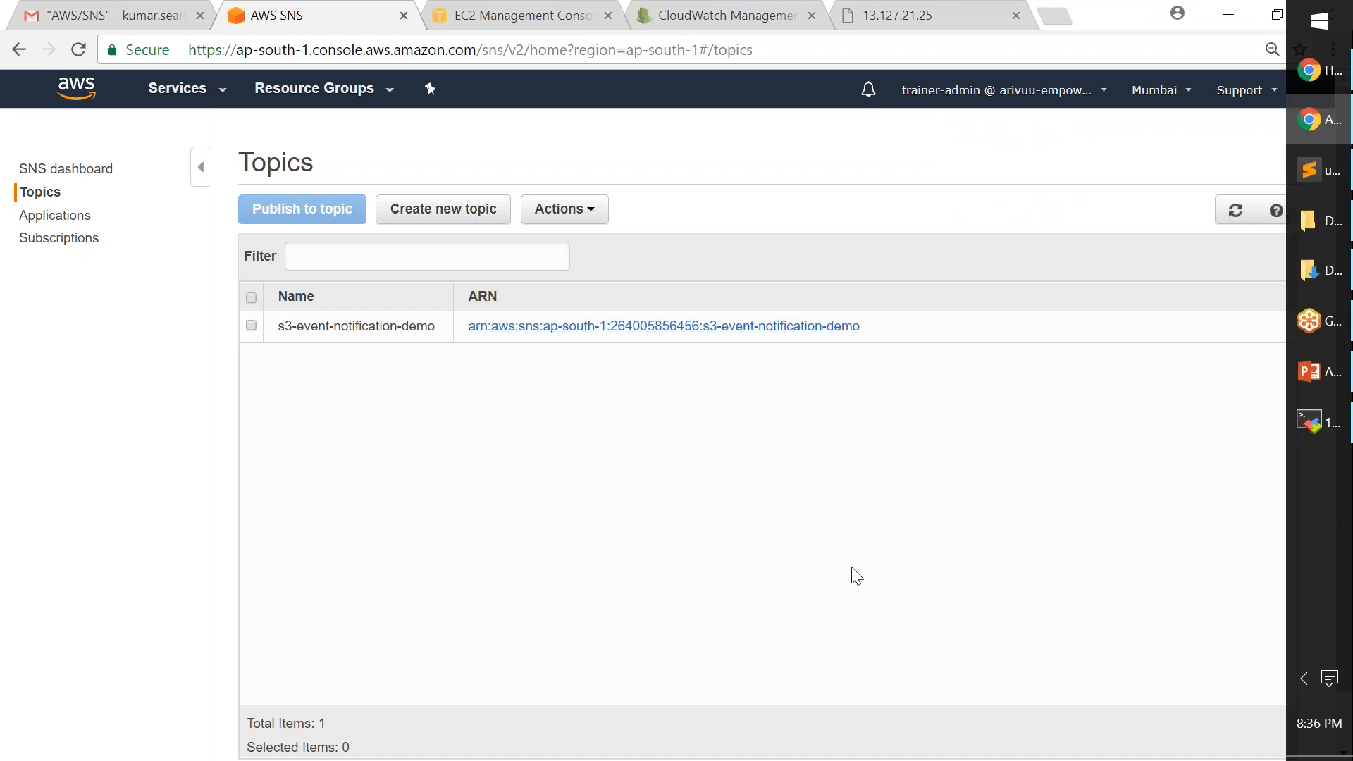
- Create an SNS topic named serverMonitor with display name serverMon
click(429, 213)
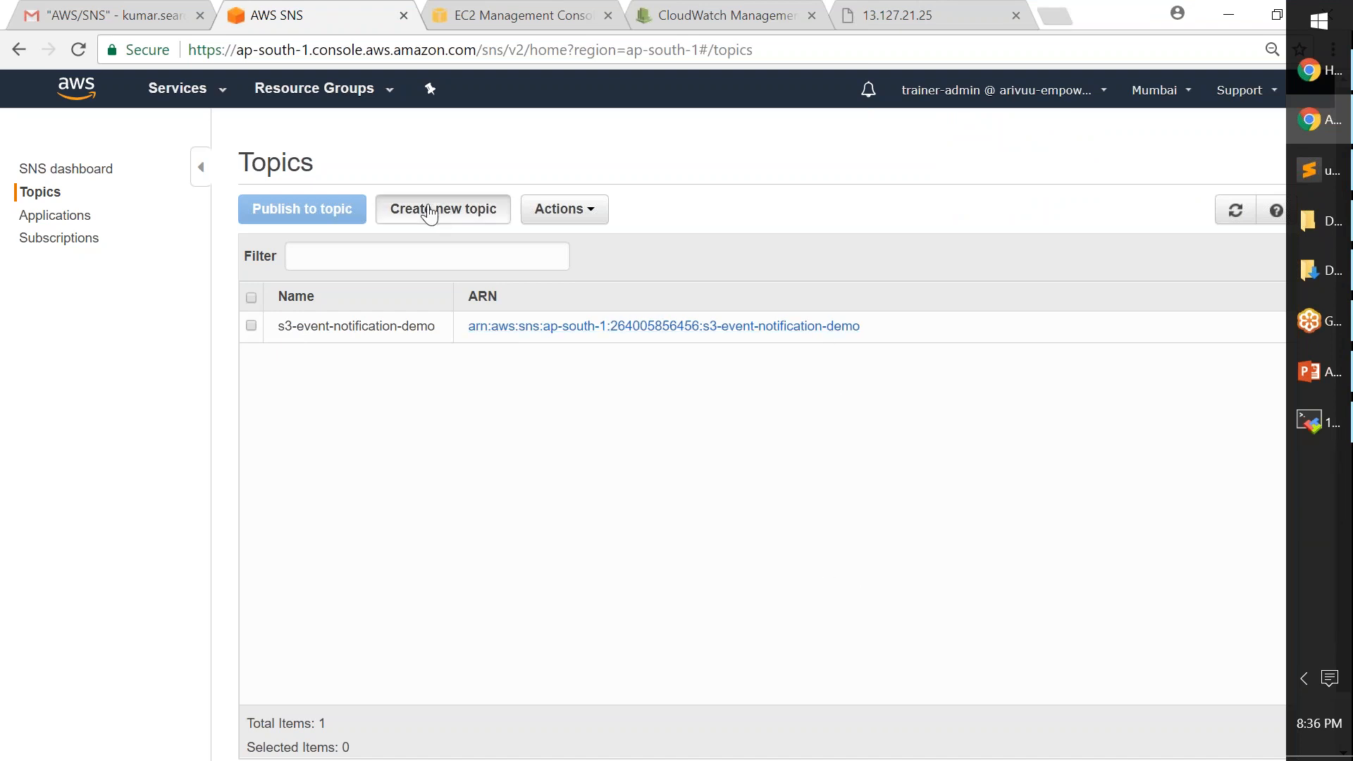
click(556, 296)
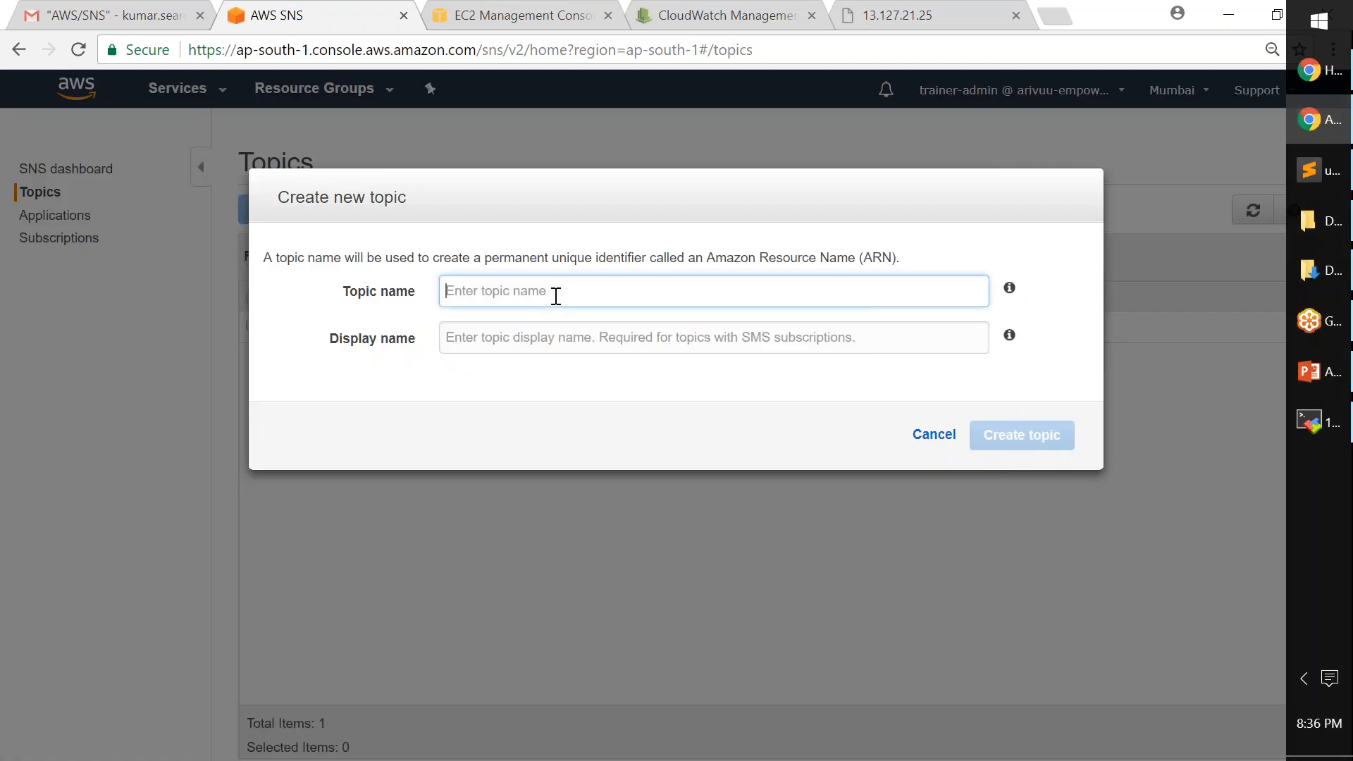
text(serv)
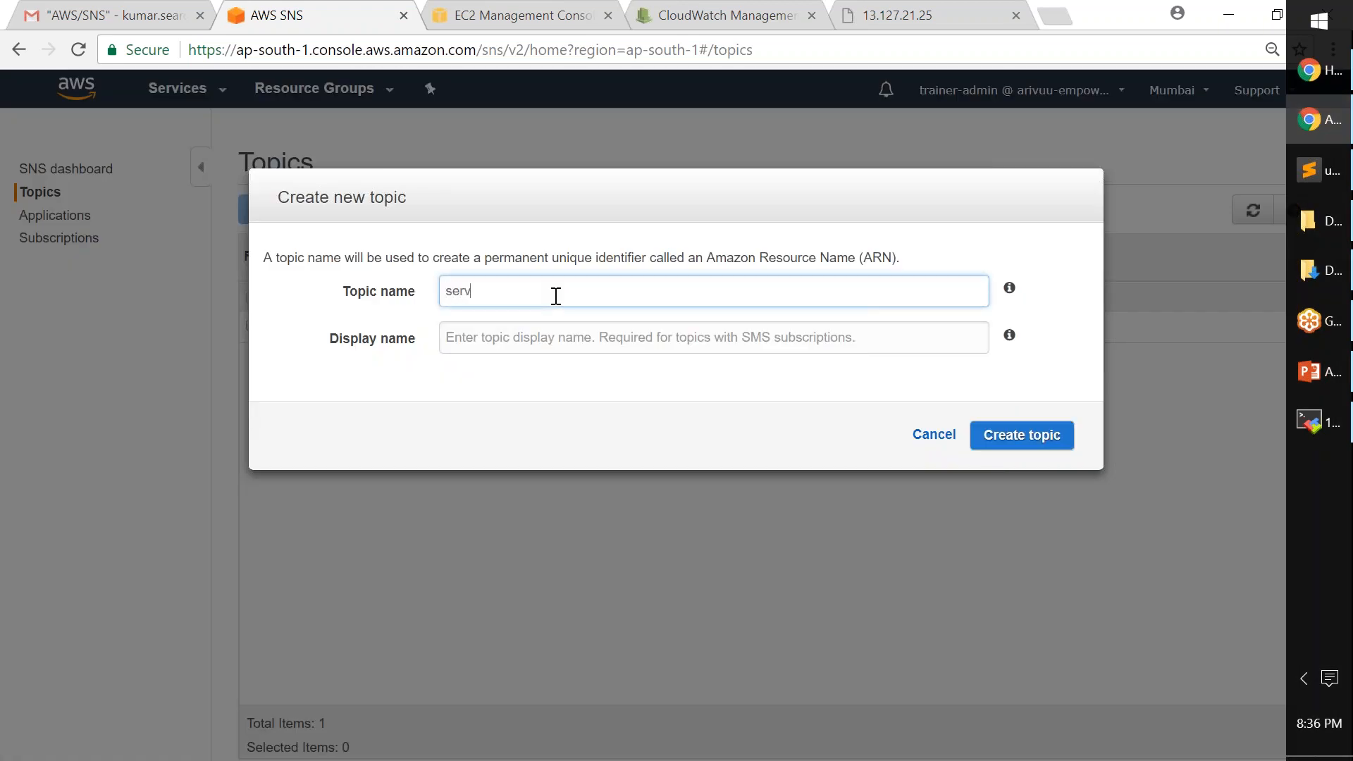
text(erMonitor)
key(Tab)
text(Monitor)
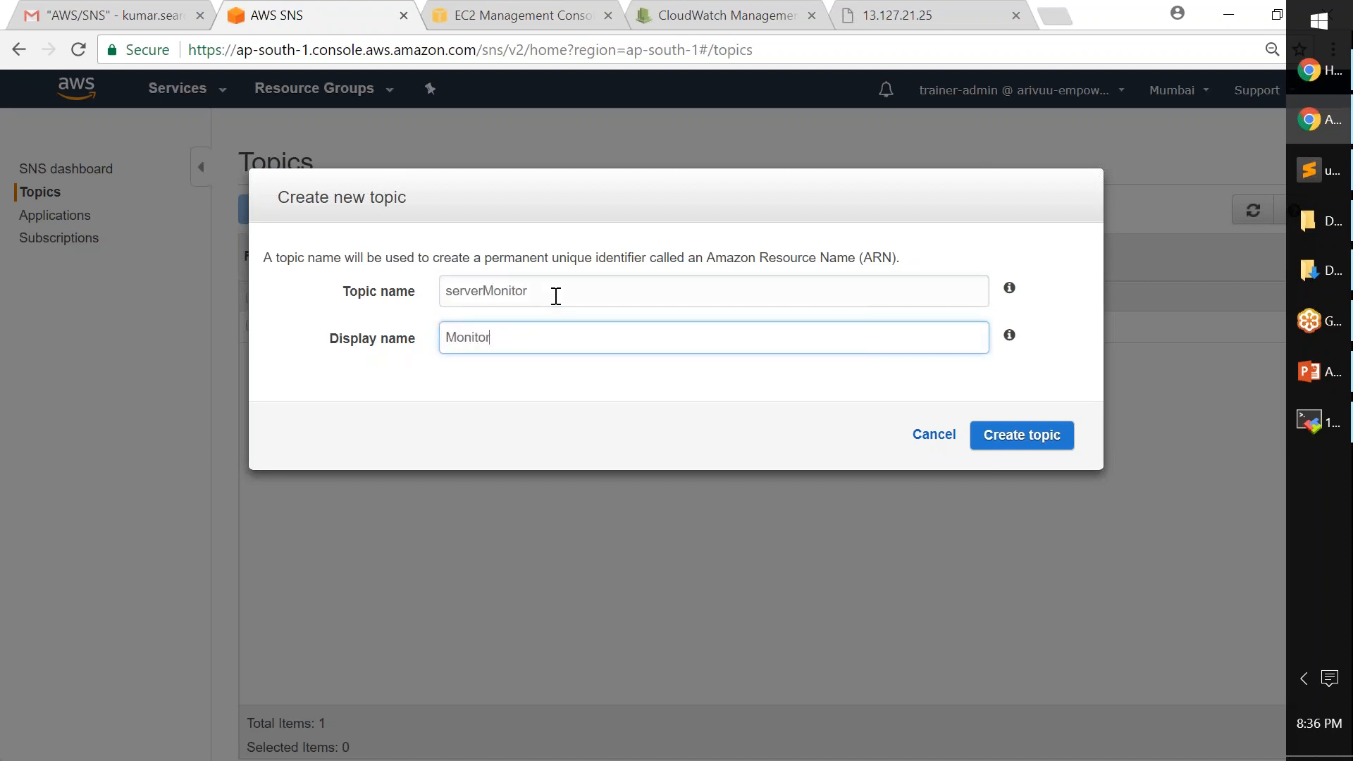
text( my serv)
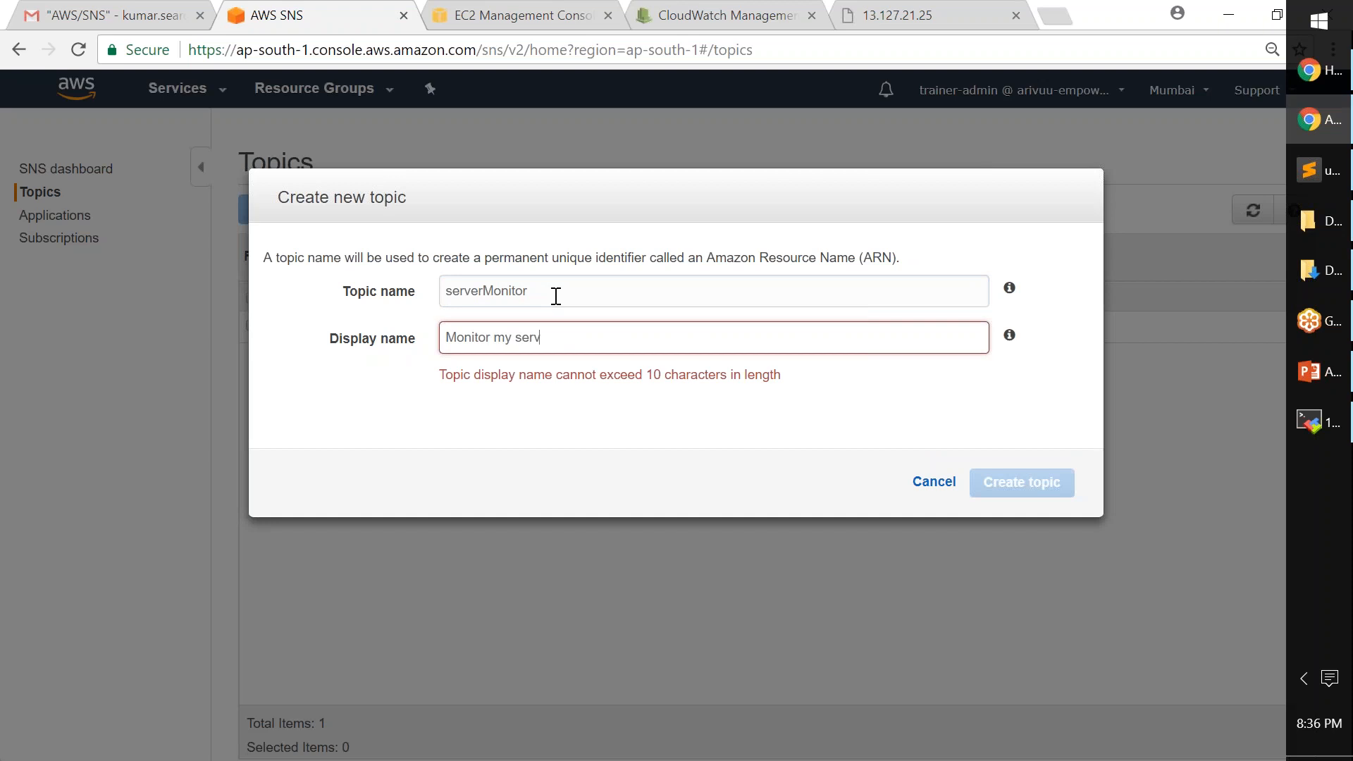
key(BackSpace)
key(ctrl+a)
key(BackSpace)
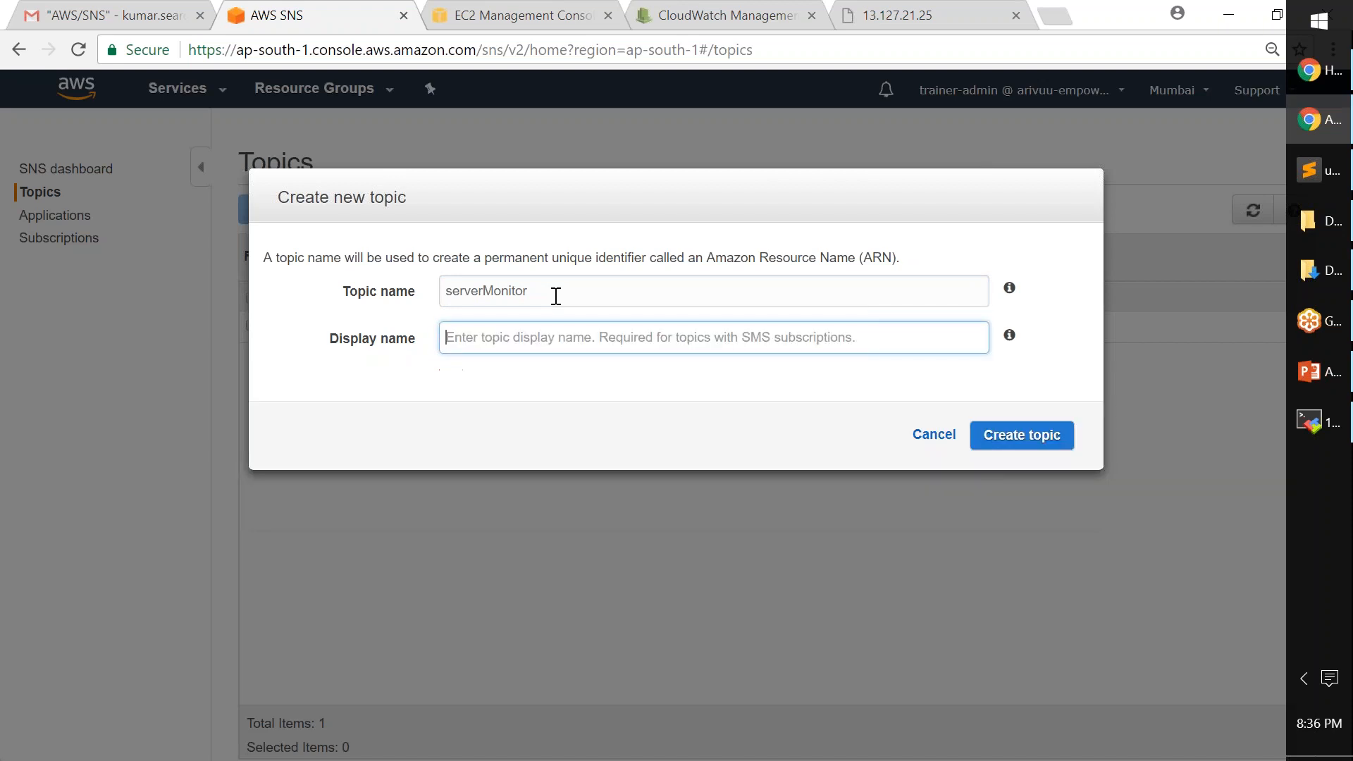
text(s)
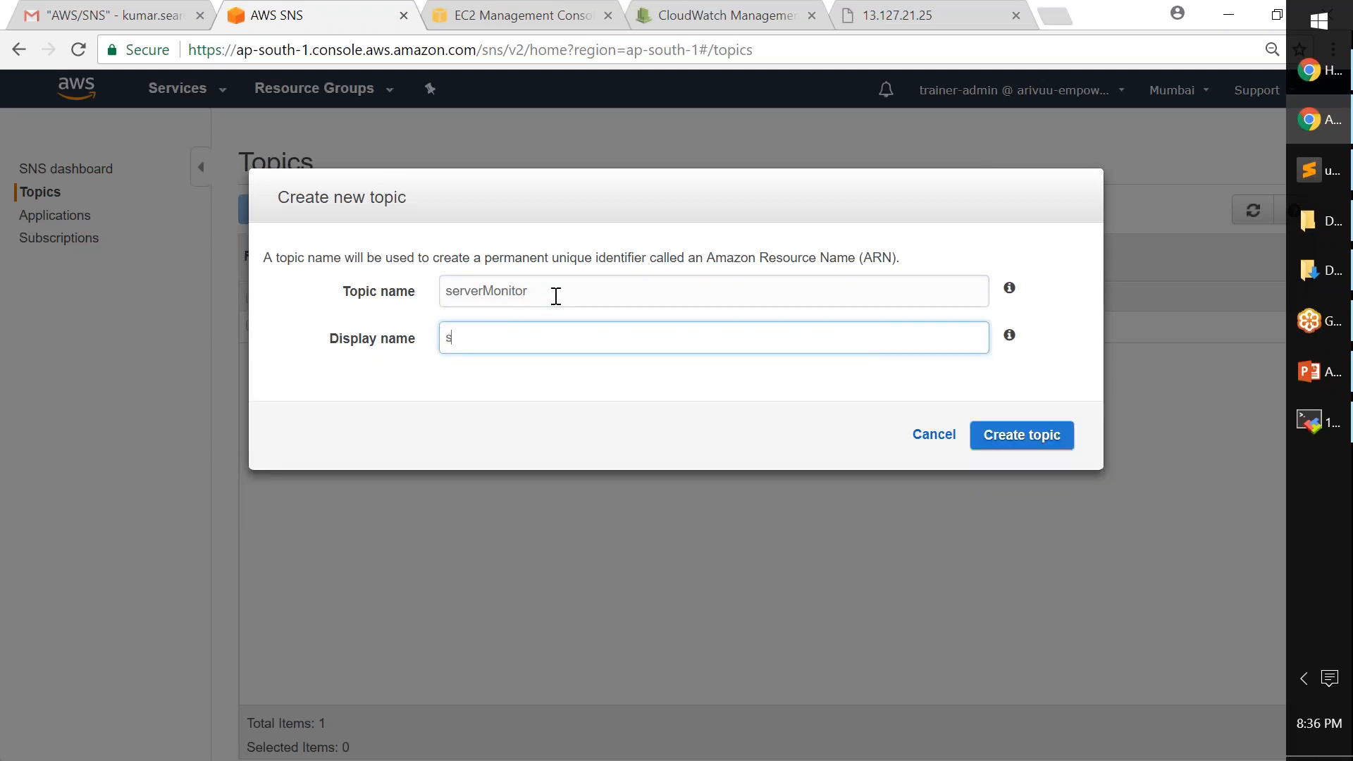
text(erverMon)
click(1002, 441)
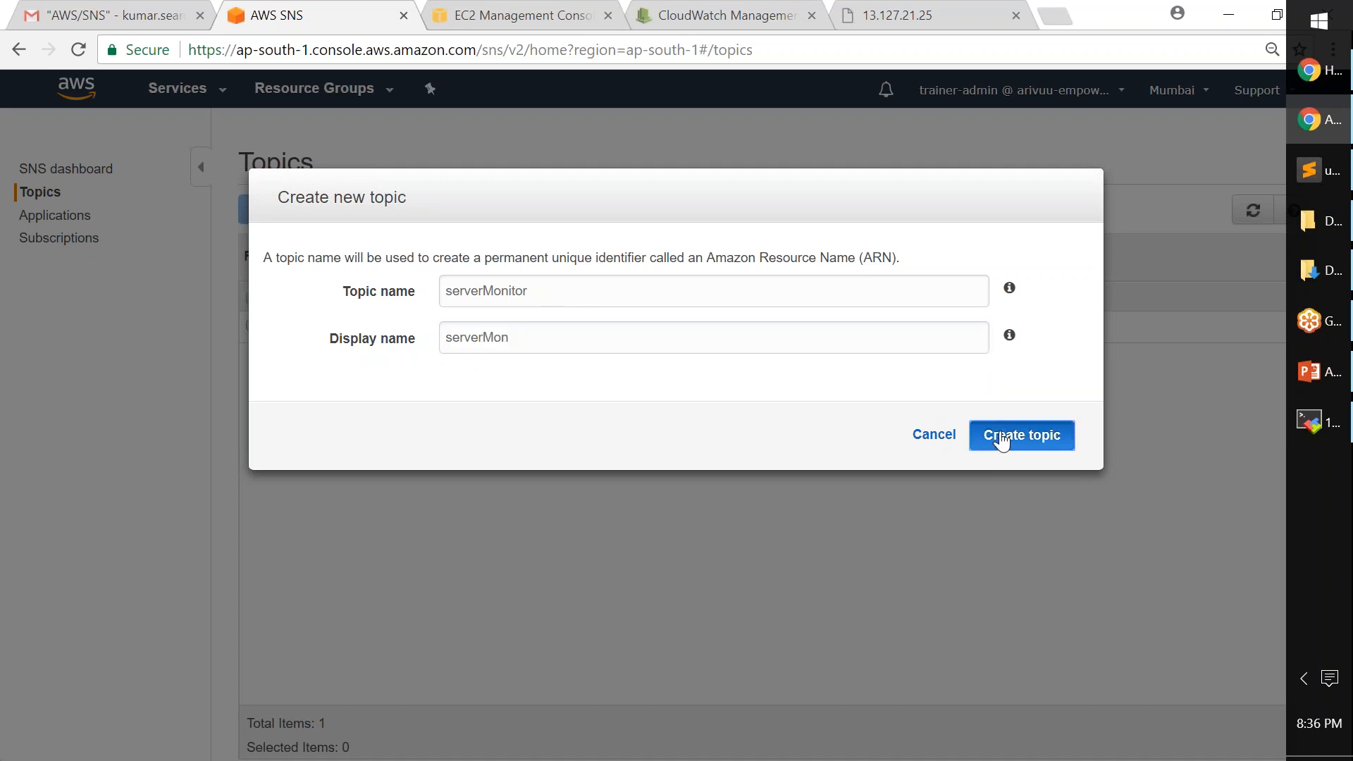
click(1002, 441)
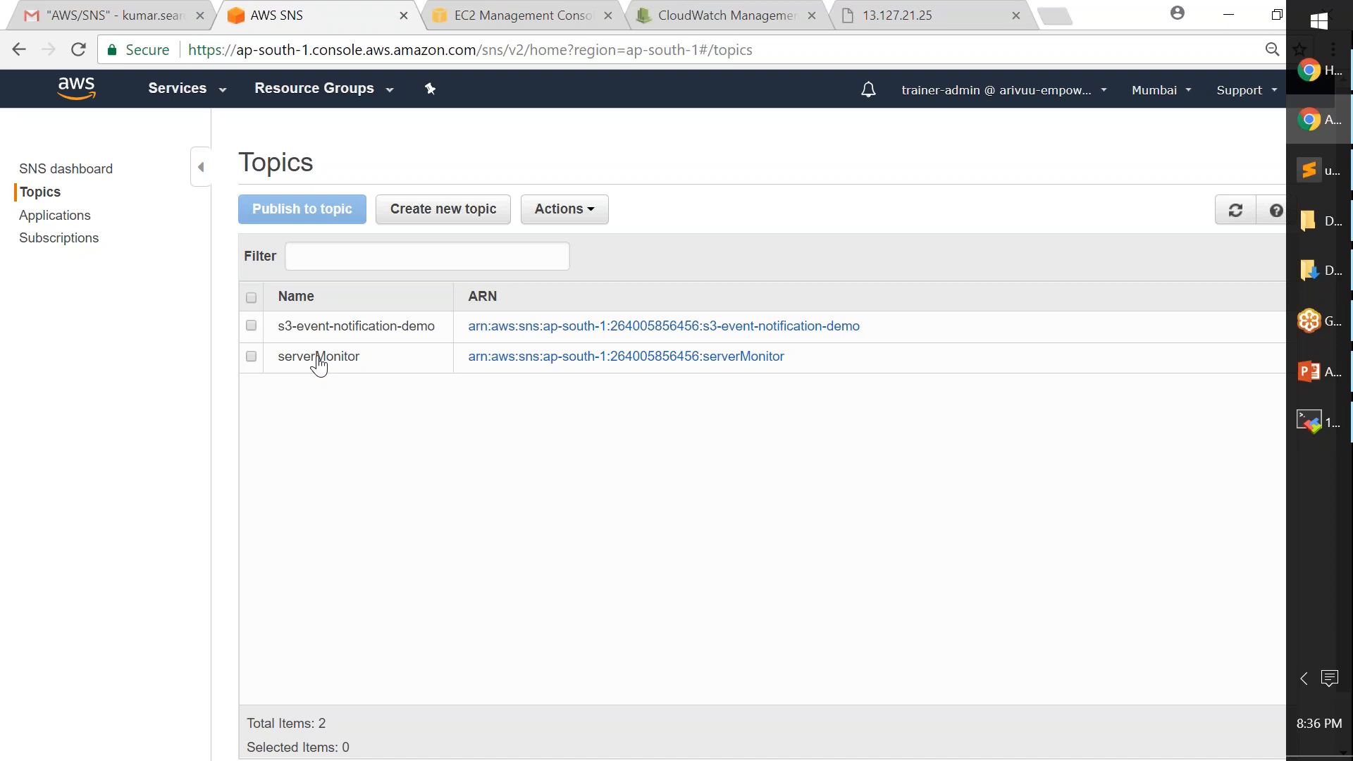
- Review the Subscriptions page, then select serverMonitor and choose Subscribe to topic from Actions
click(319, 360)
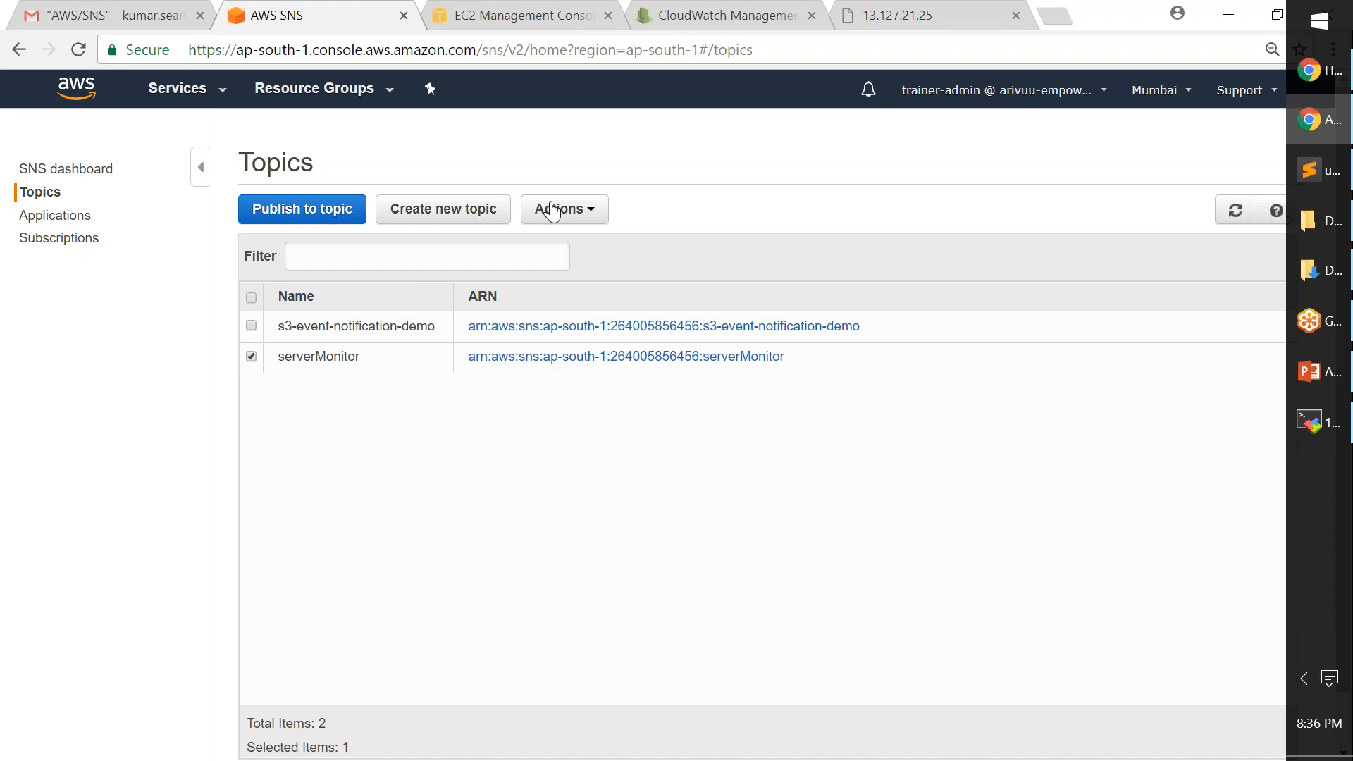
click(70, 243)
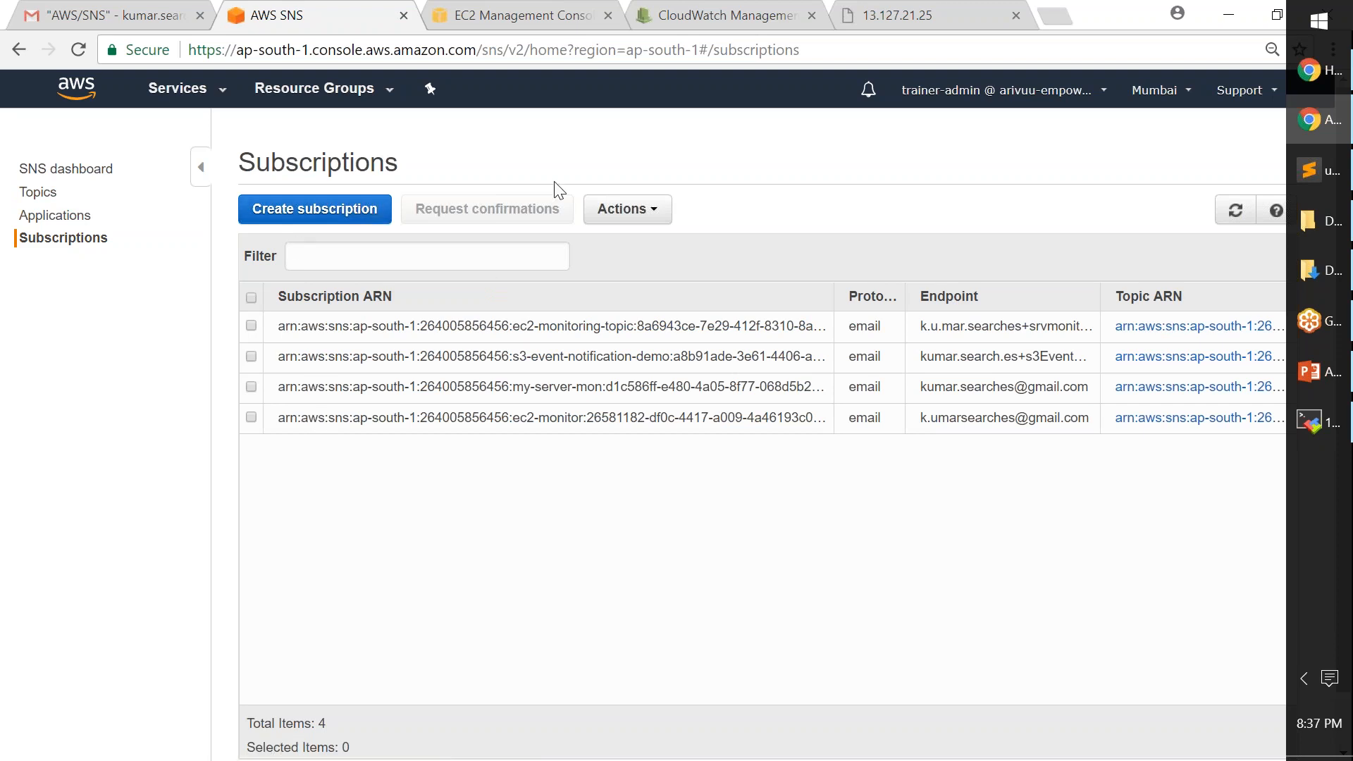
click(39, 192)
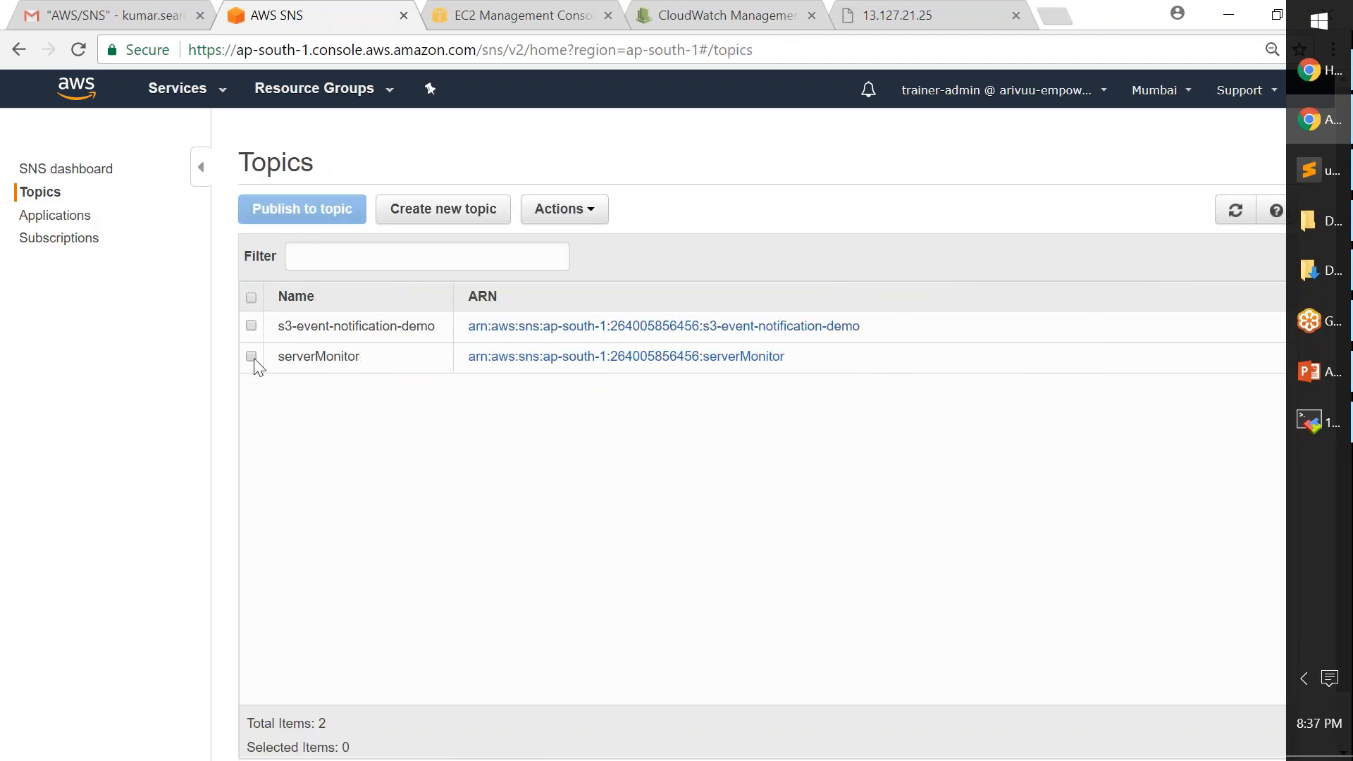
click(251, 356)
click(583, 209)
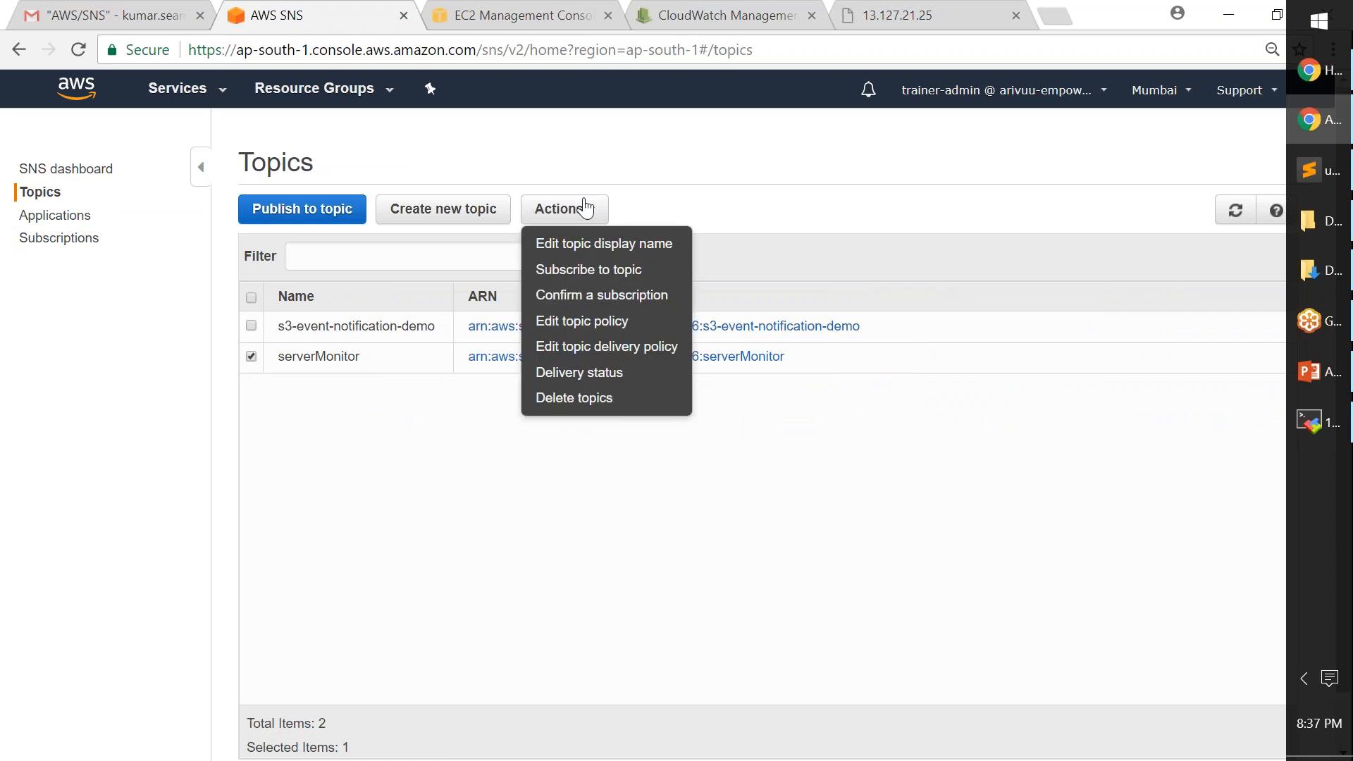
click(593, 272)
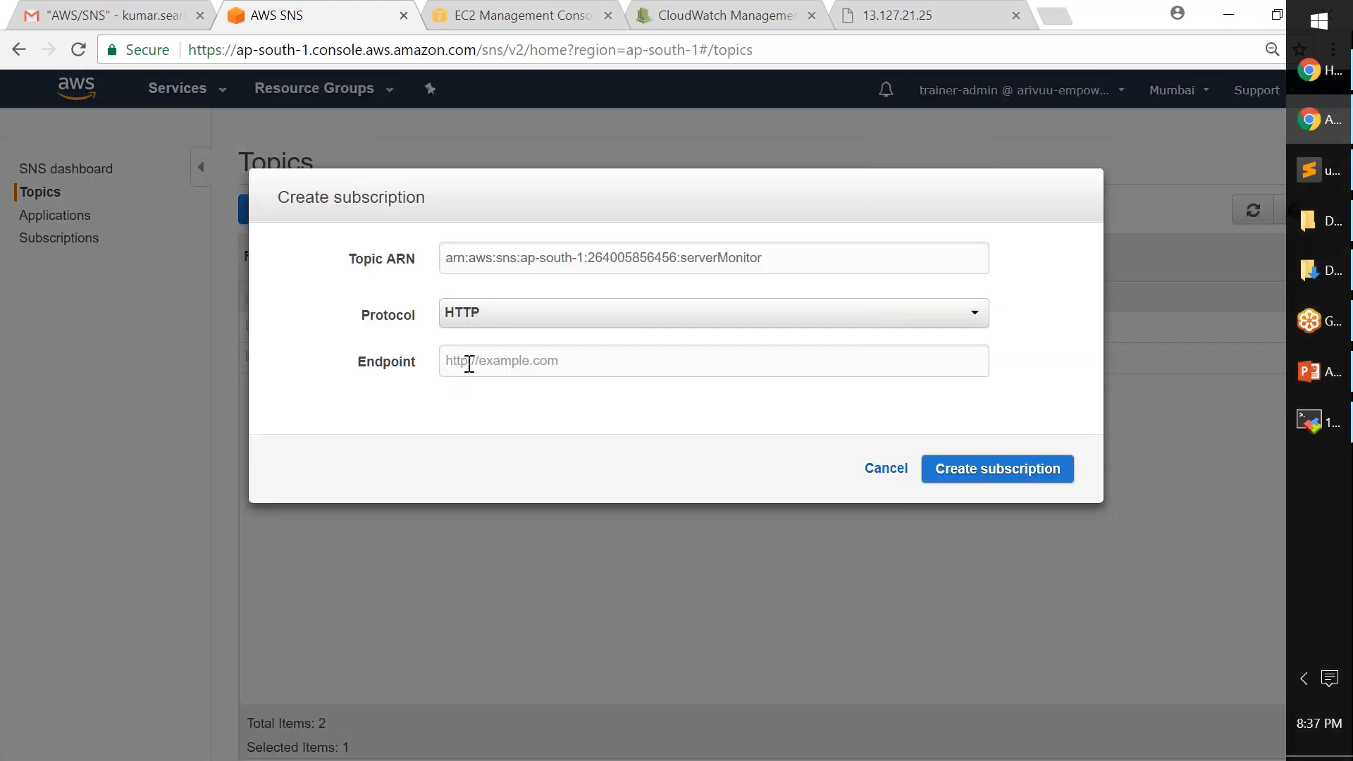
- Set the subscription protocol to Email
click(501, 321)
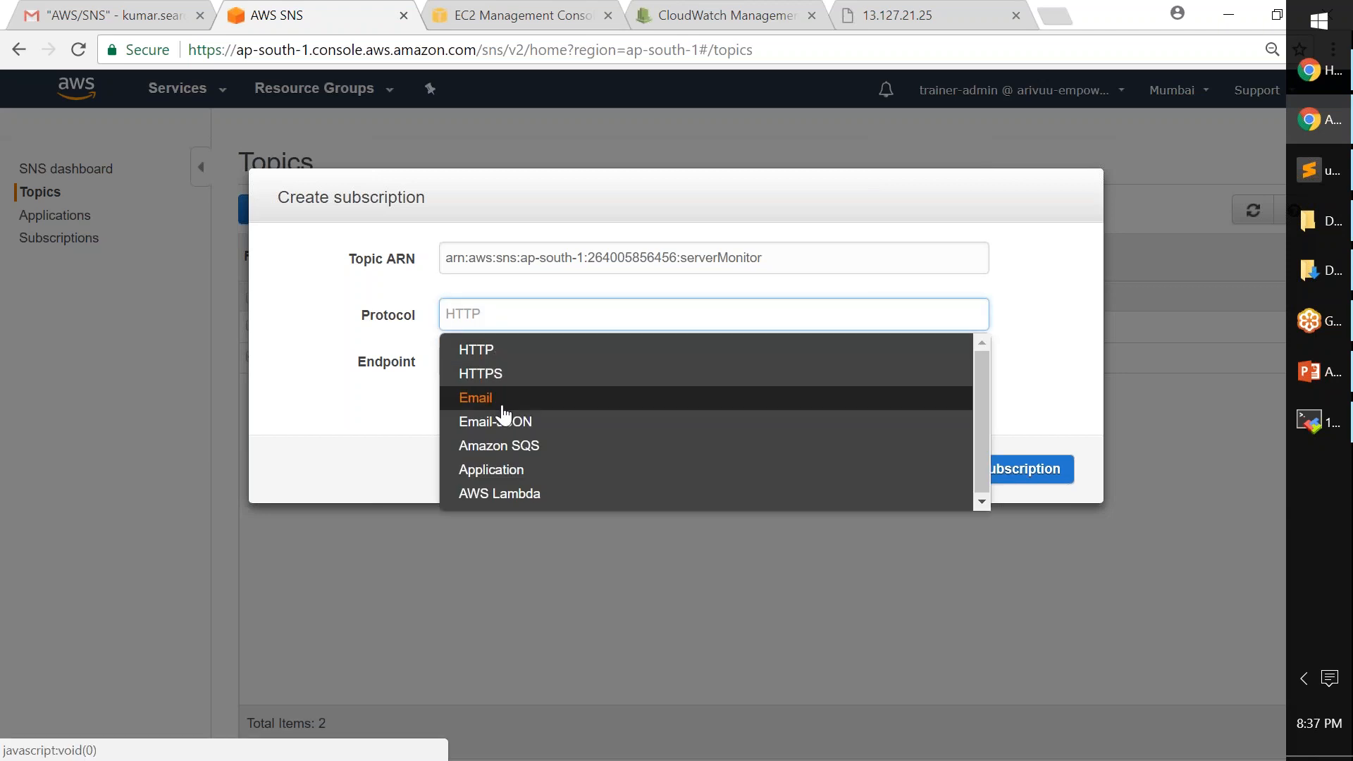
click(501, 478)
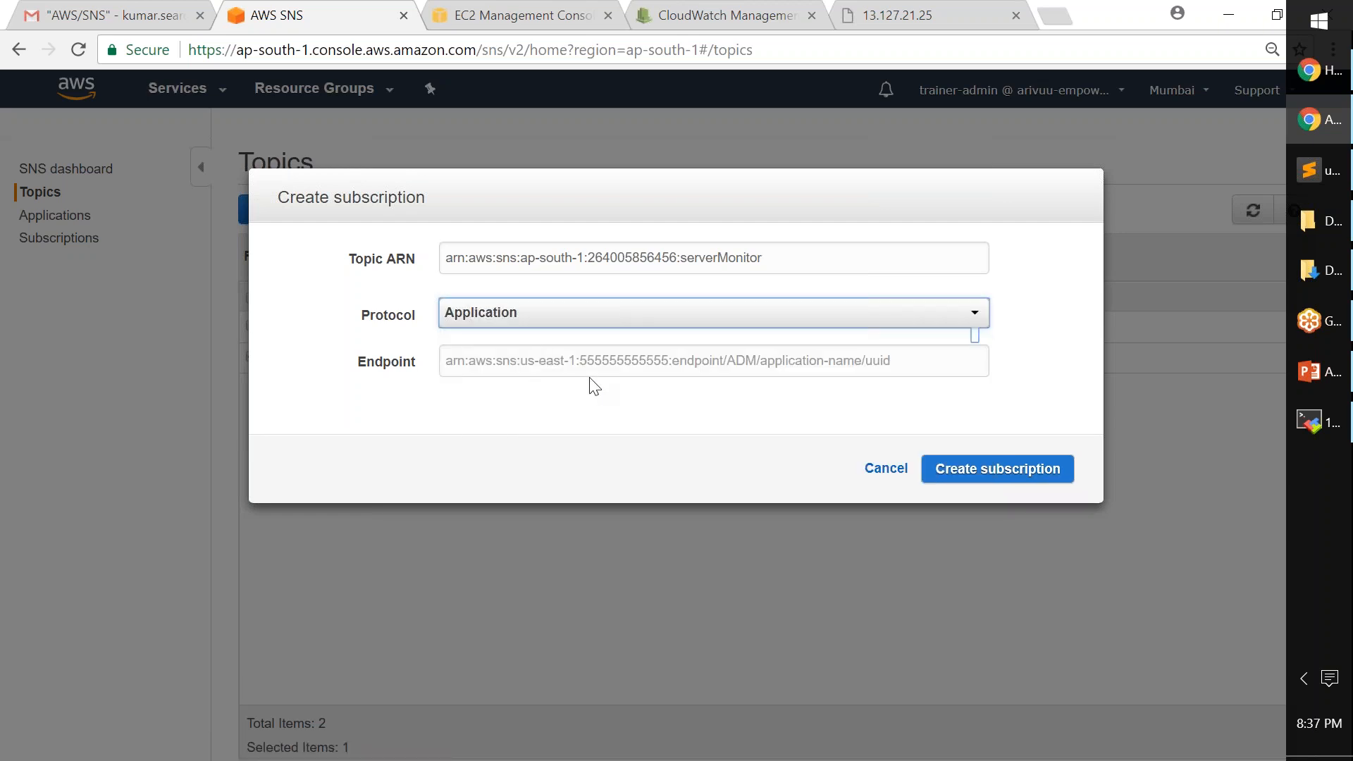
click(452, 361)
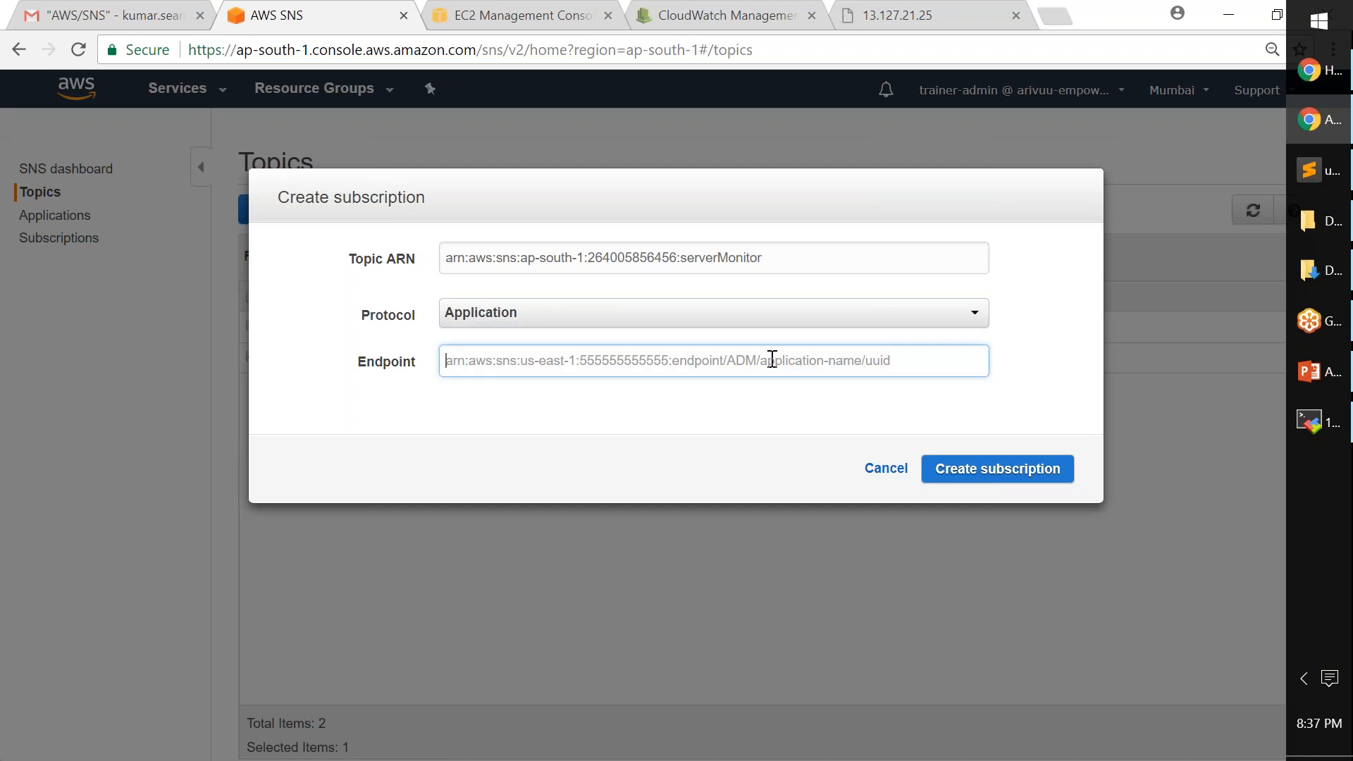
click(497, 313)
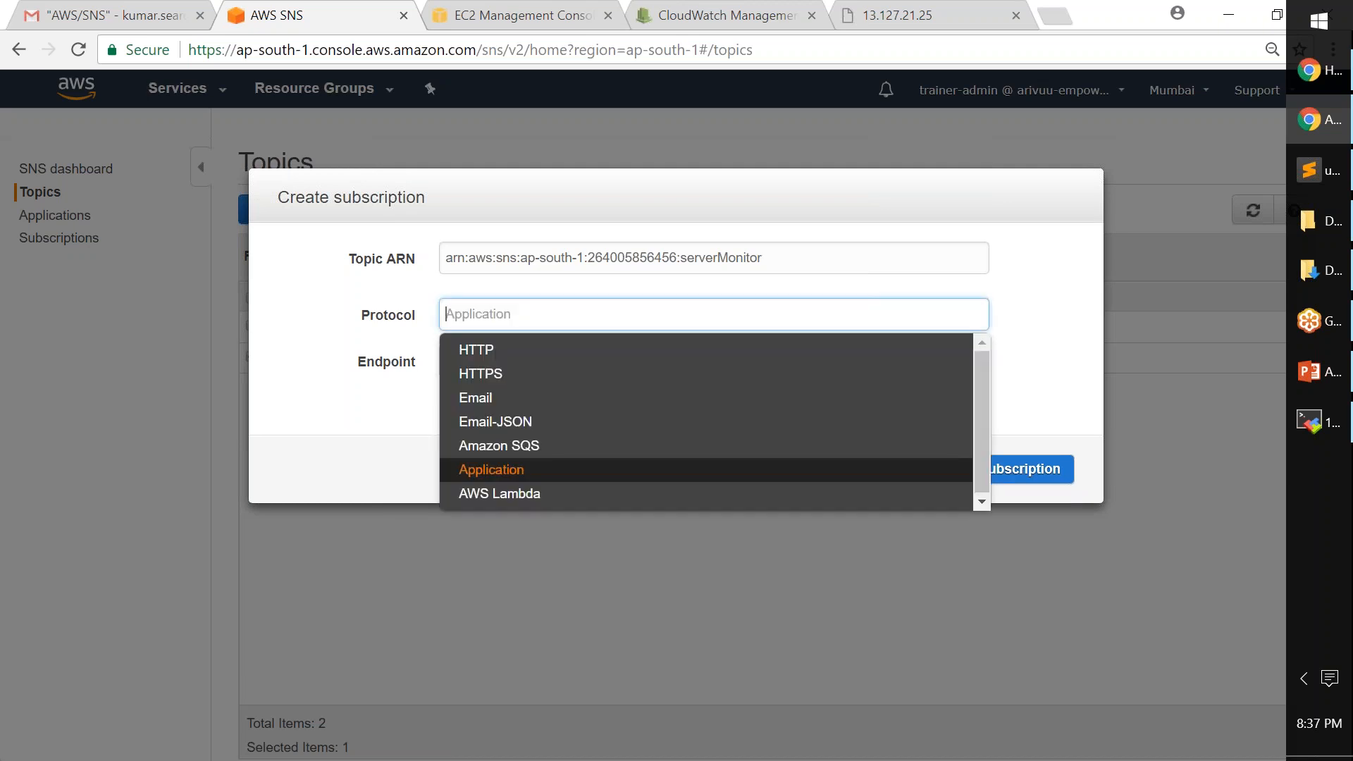
click(497, 399)
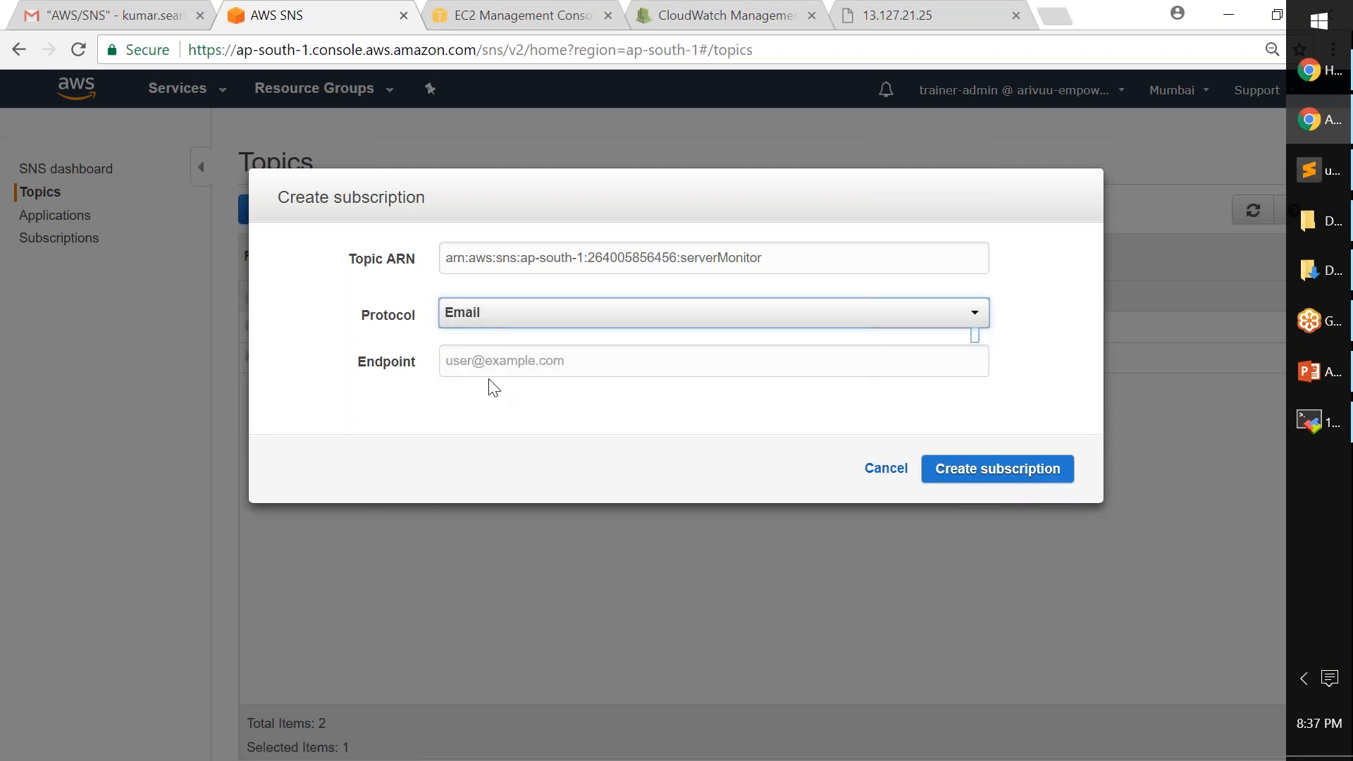
- Enter the subscriber's Gmail address as the endpoint and create the subscription
click(448, 361)
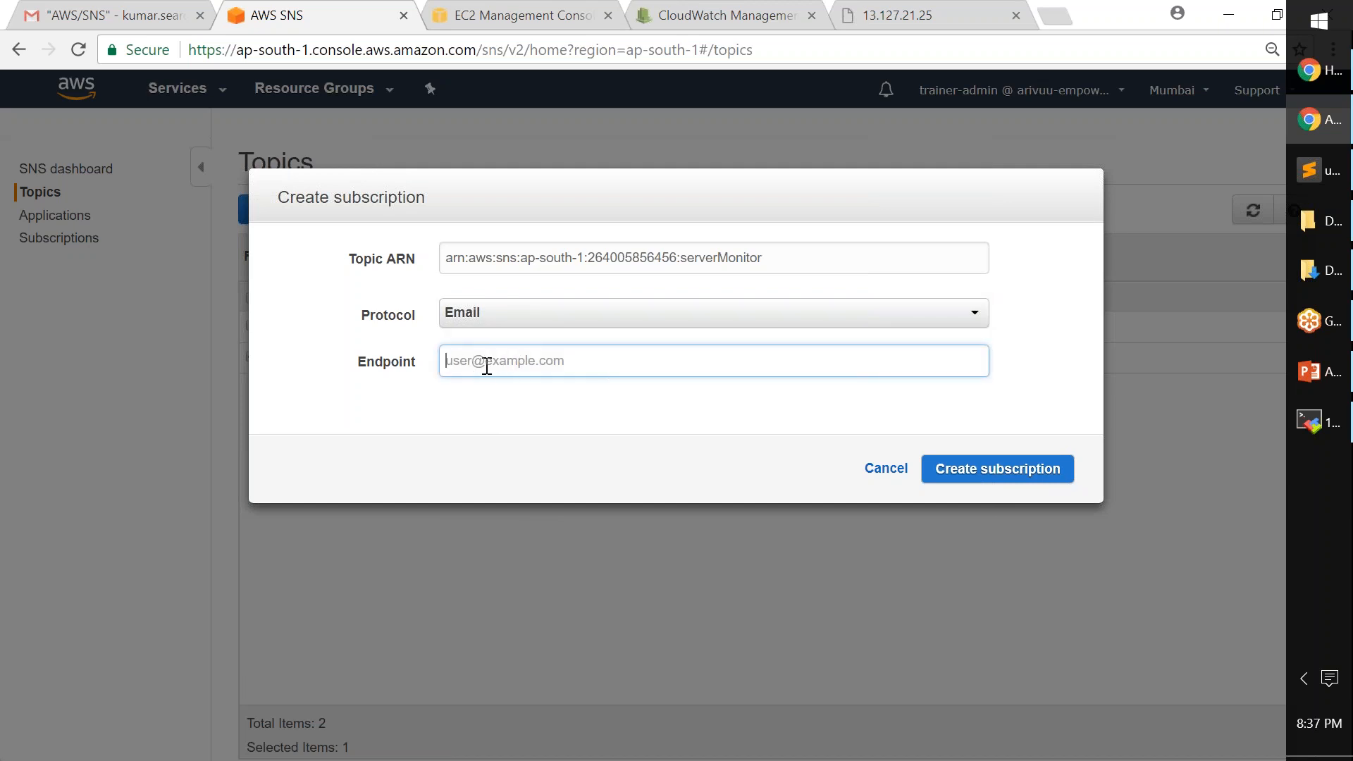
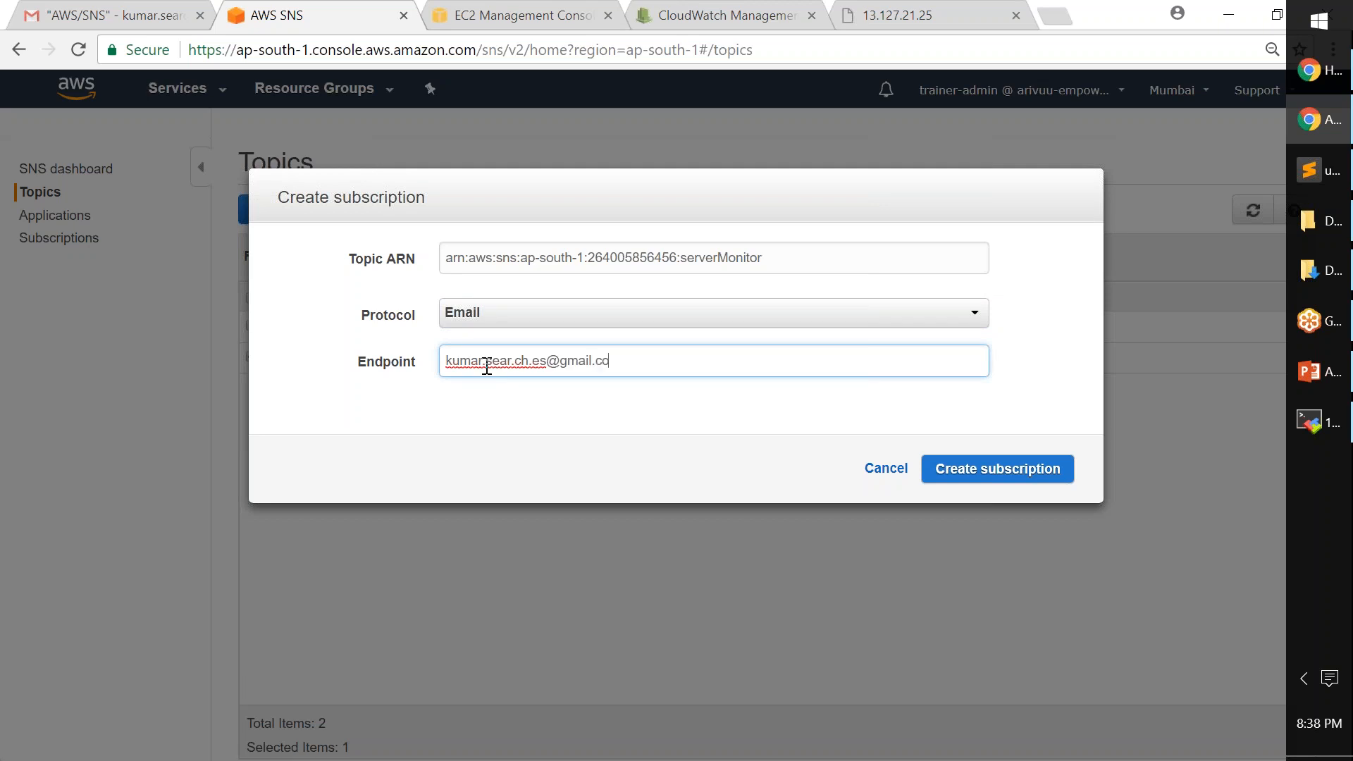
click(1011, 471)
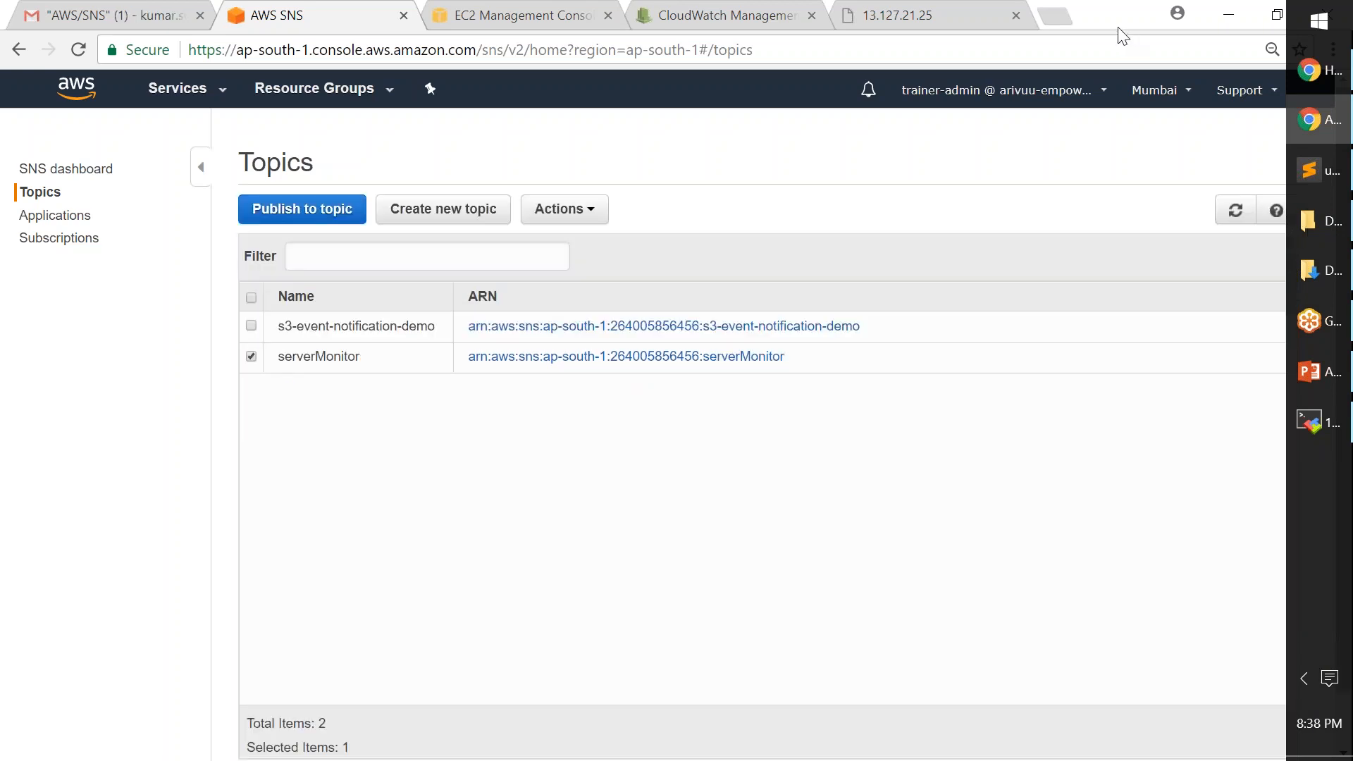
- Open the AWS Notification email in Gmail, confirm the serverMonitor subscription, and return to the SNS tab
click(120, 19)
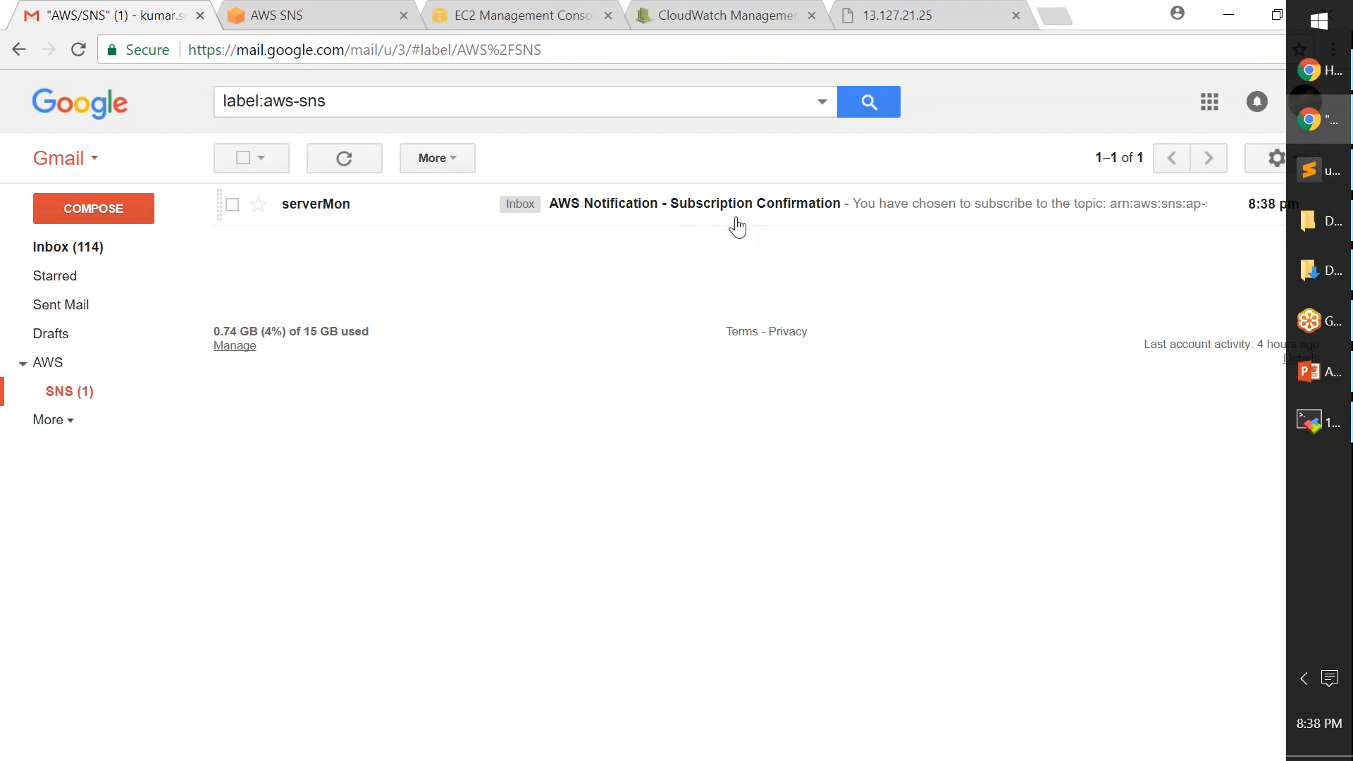
click(782, 210)
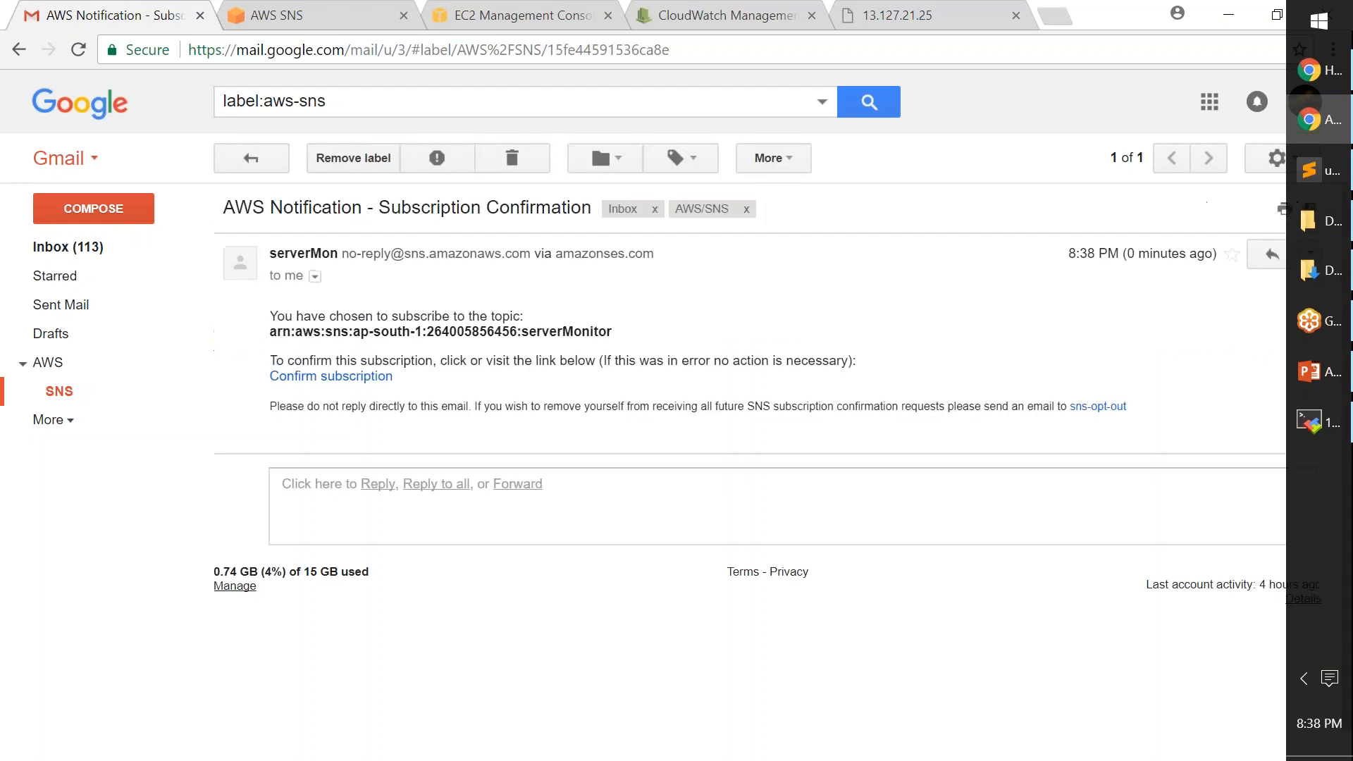
click(333, 381)
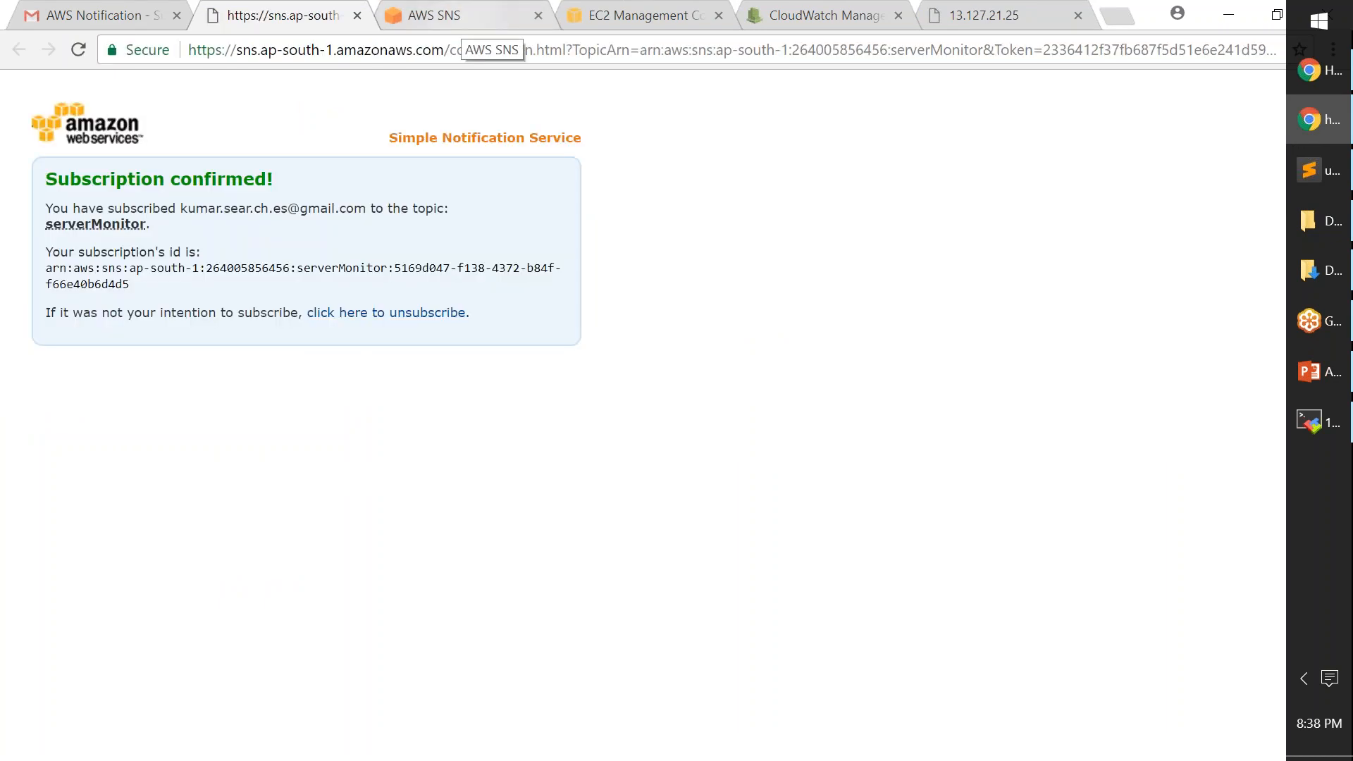
click(357, 15)
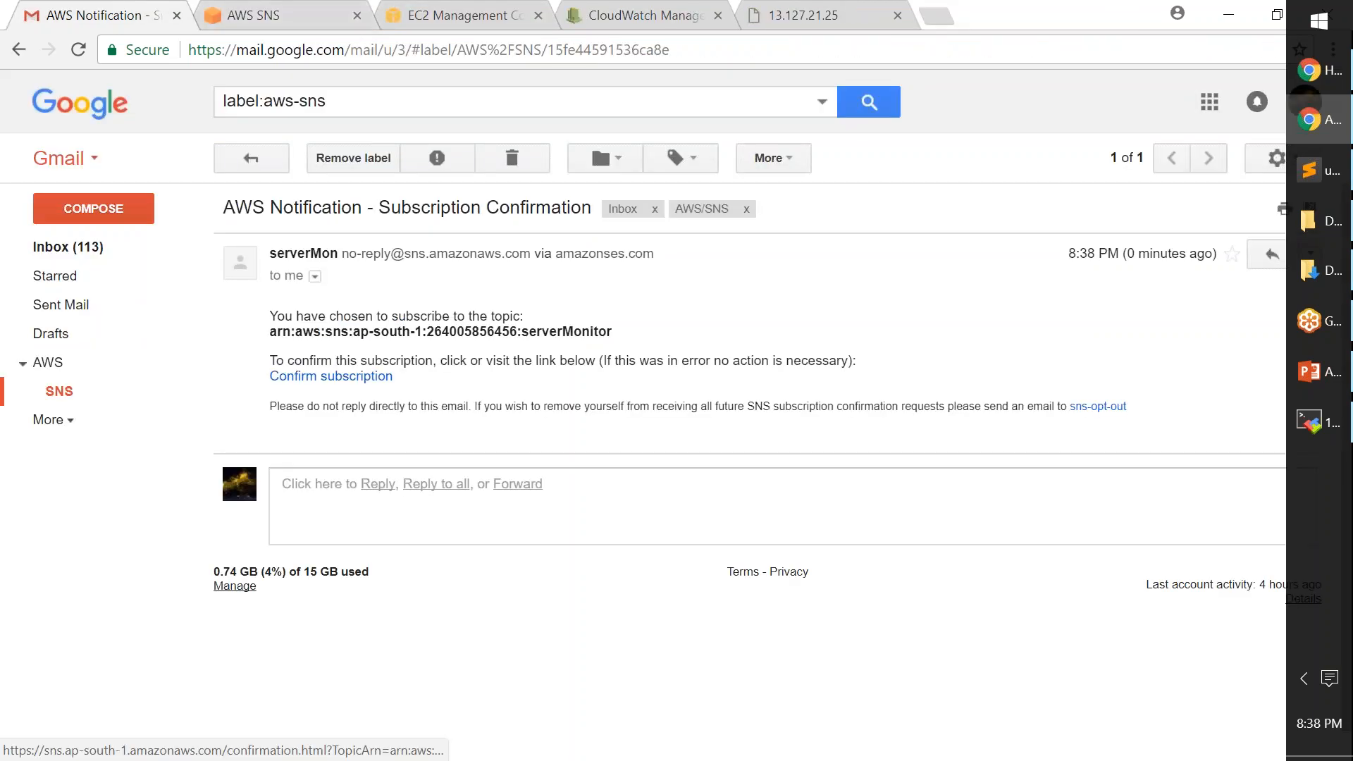
click(303, 16)
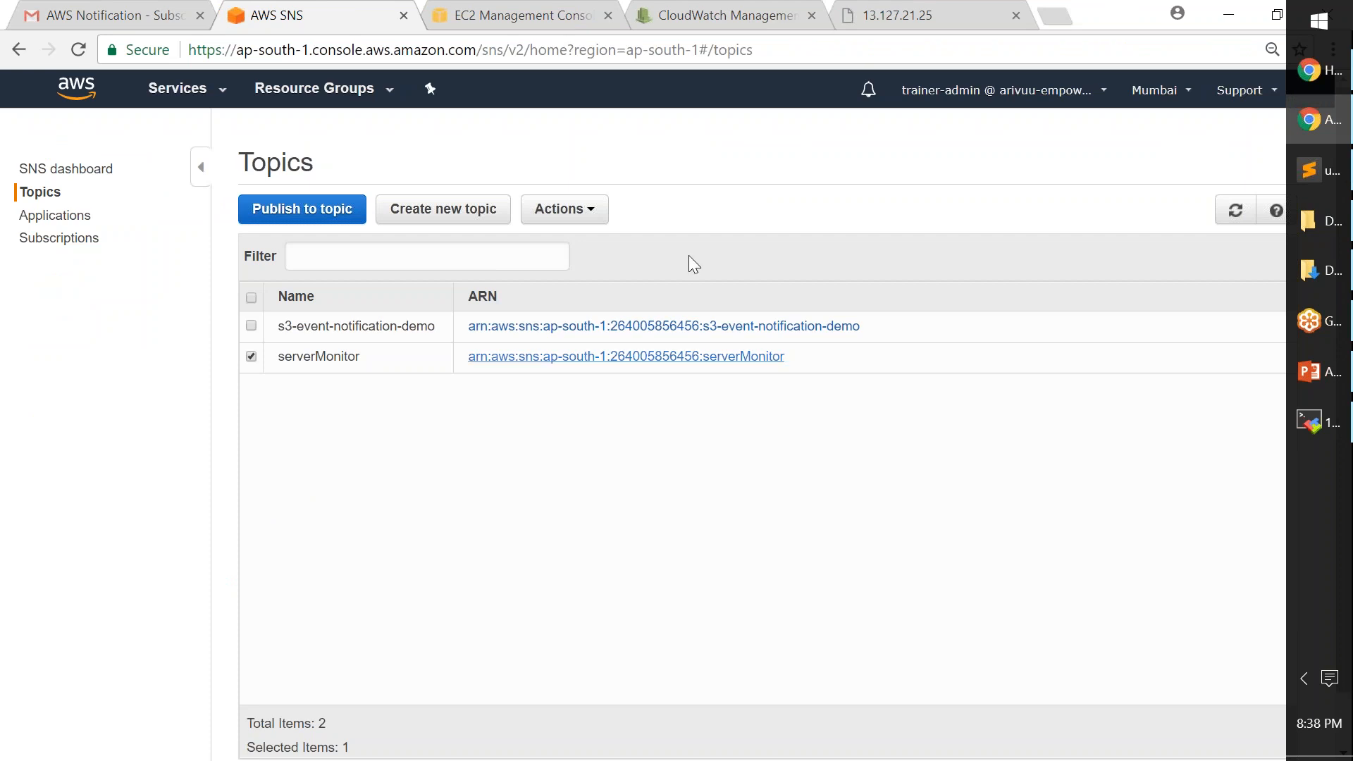
click(564, 209)
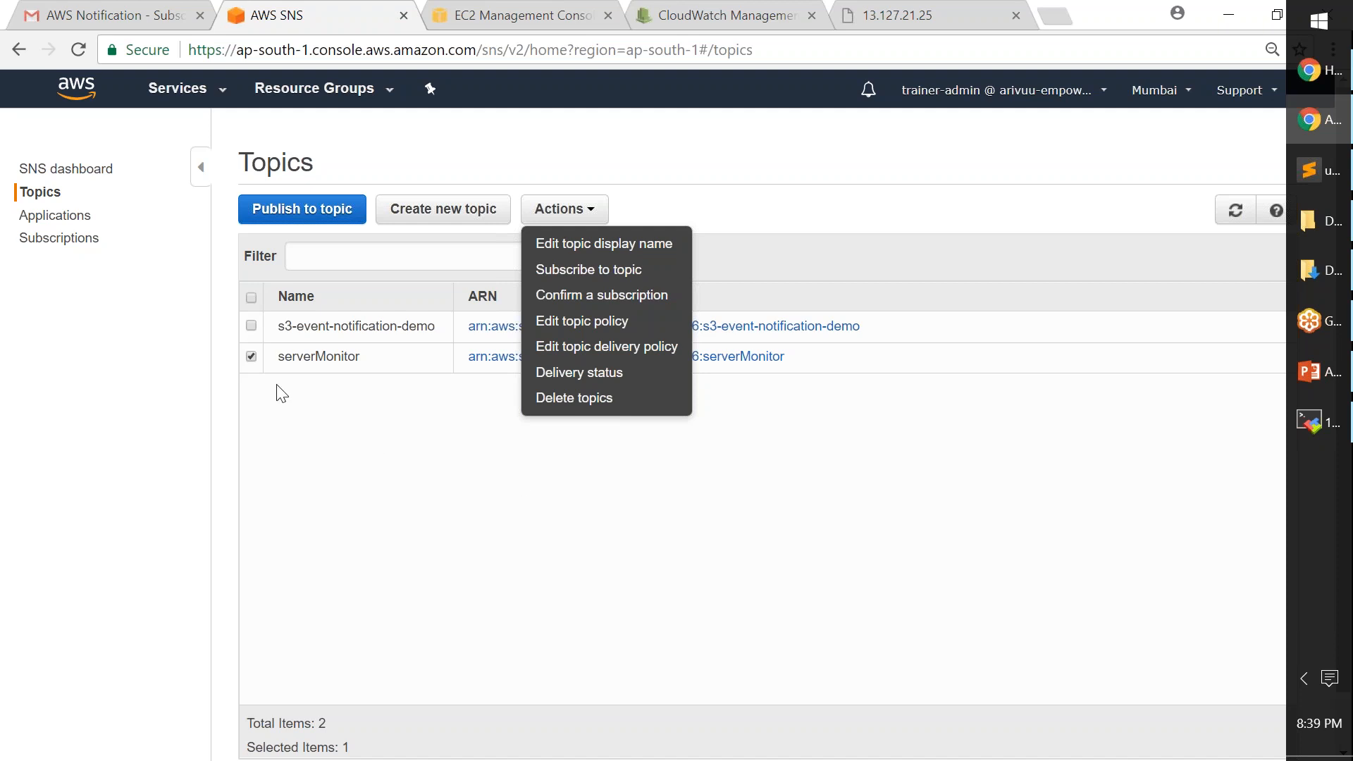
click(558, 528)
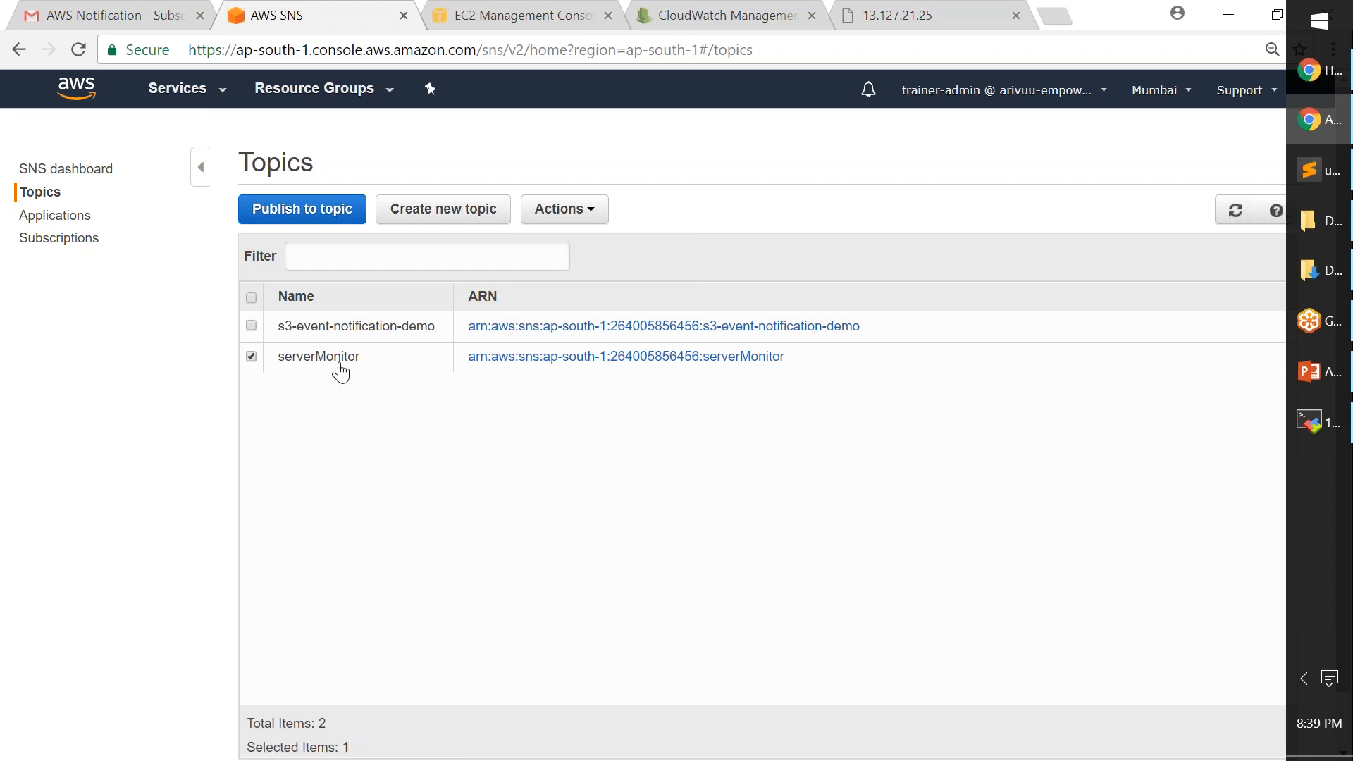
click(809, 31)
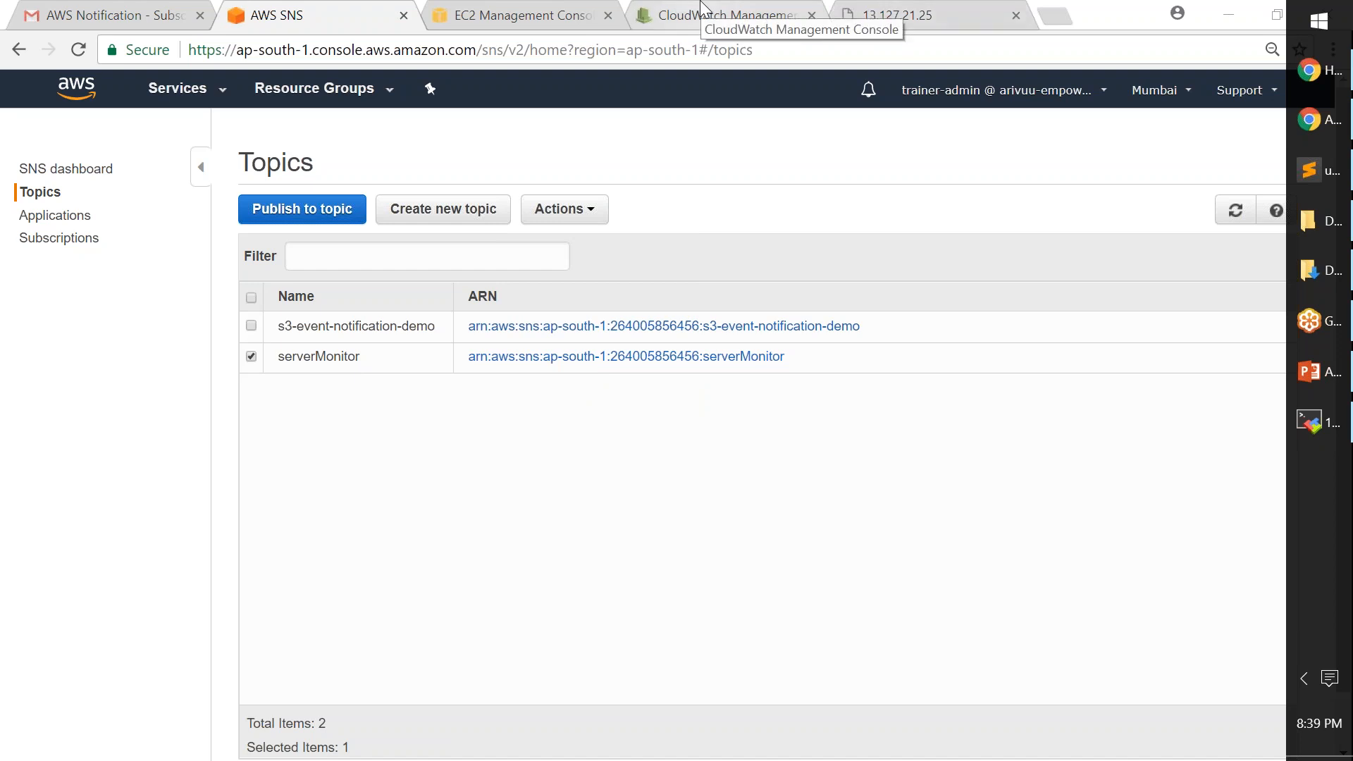
- In EC2, enlarge the details pane and show Monitoring-Demo-Server's Monitoring tab graphs
click(509, 22)
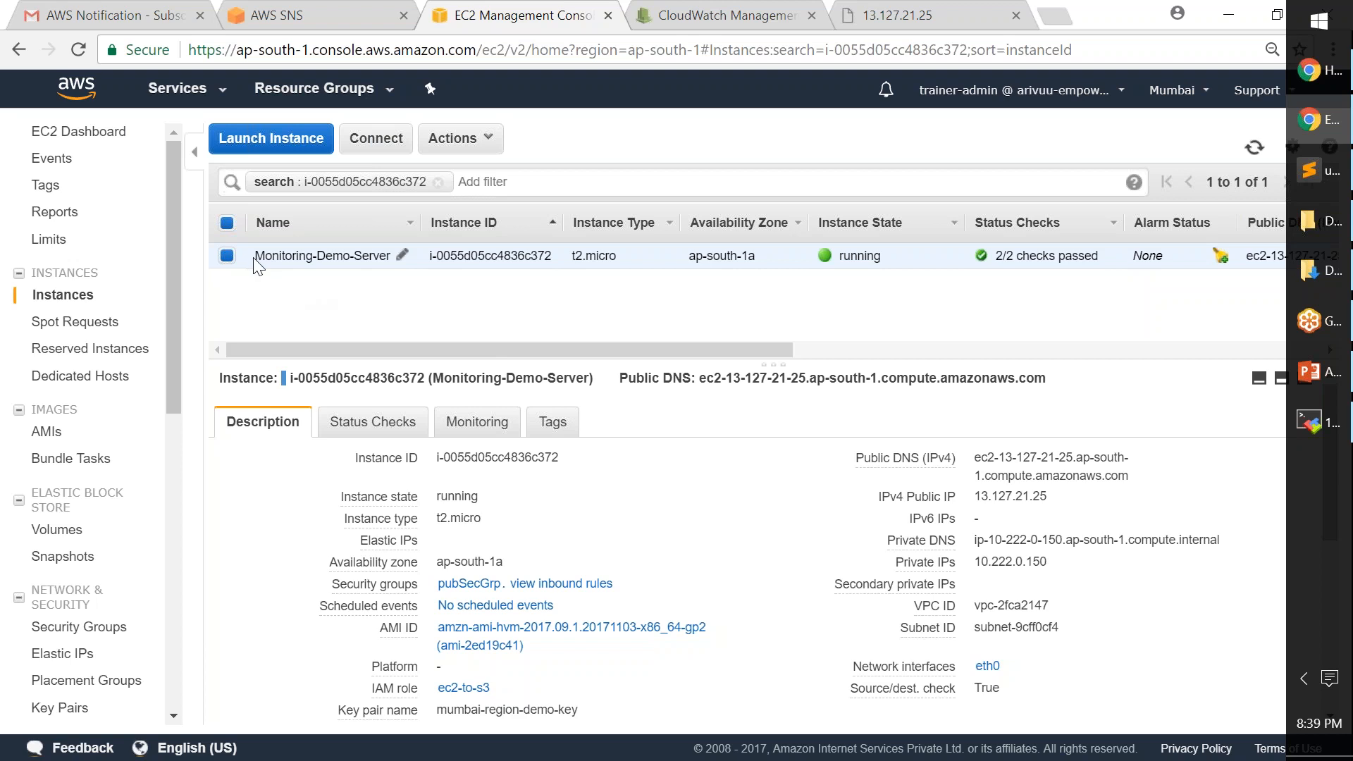
drag(254, 256, 392, 256)
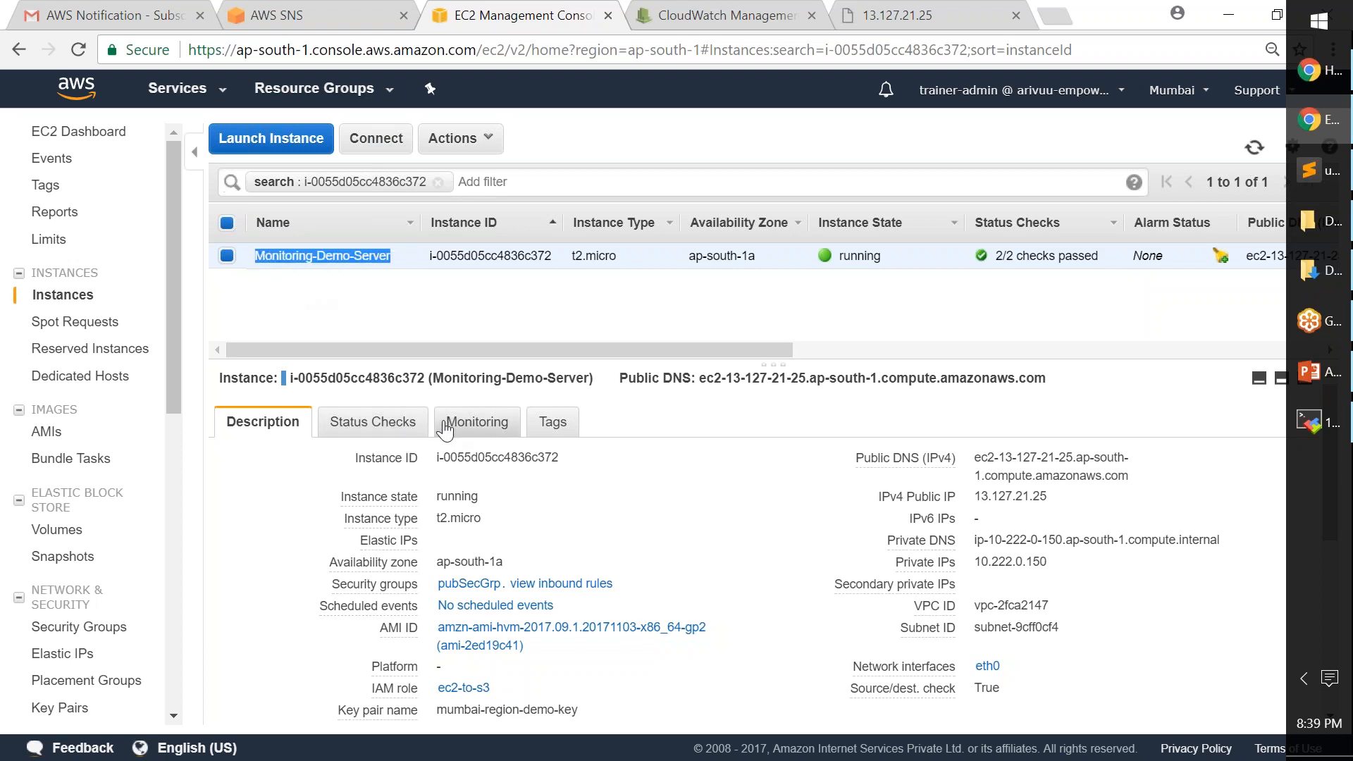
drag(573, 358, 605, 309)
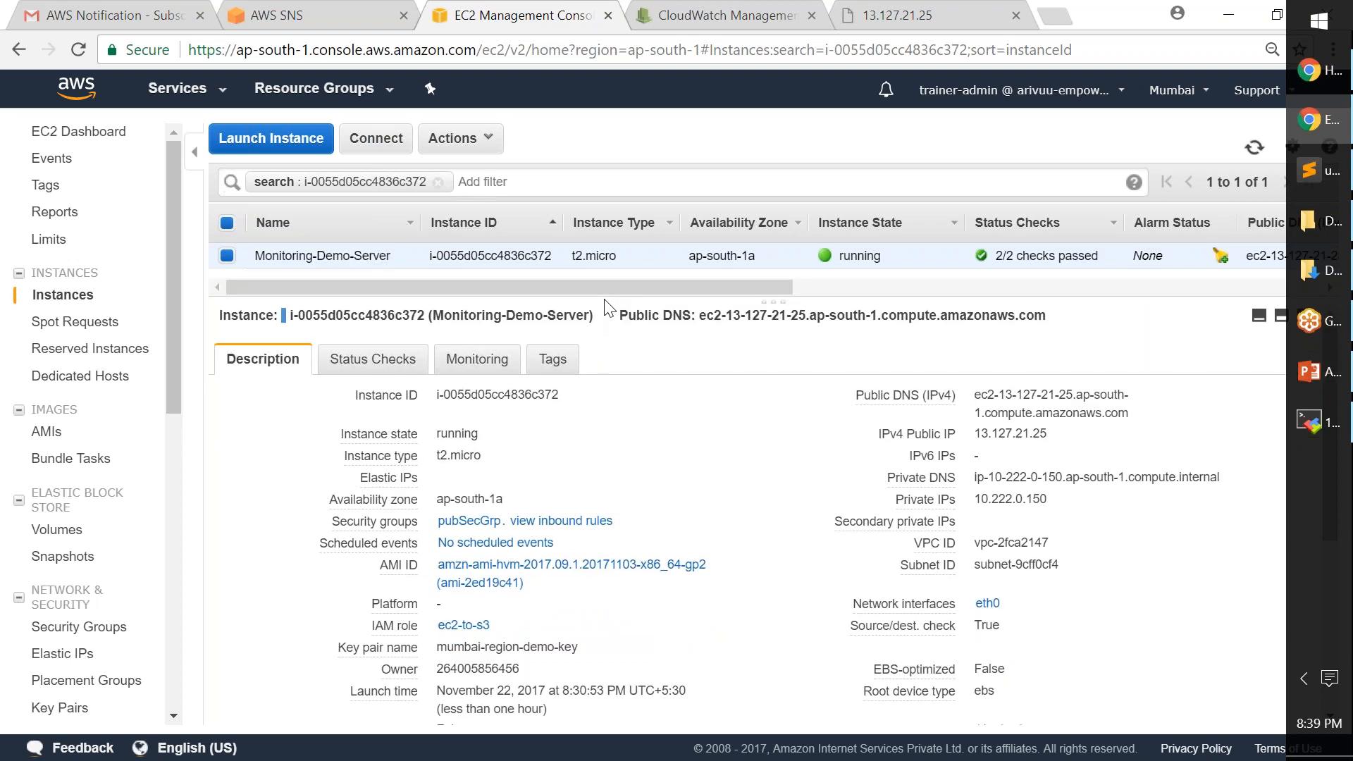
click(488, 363)
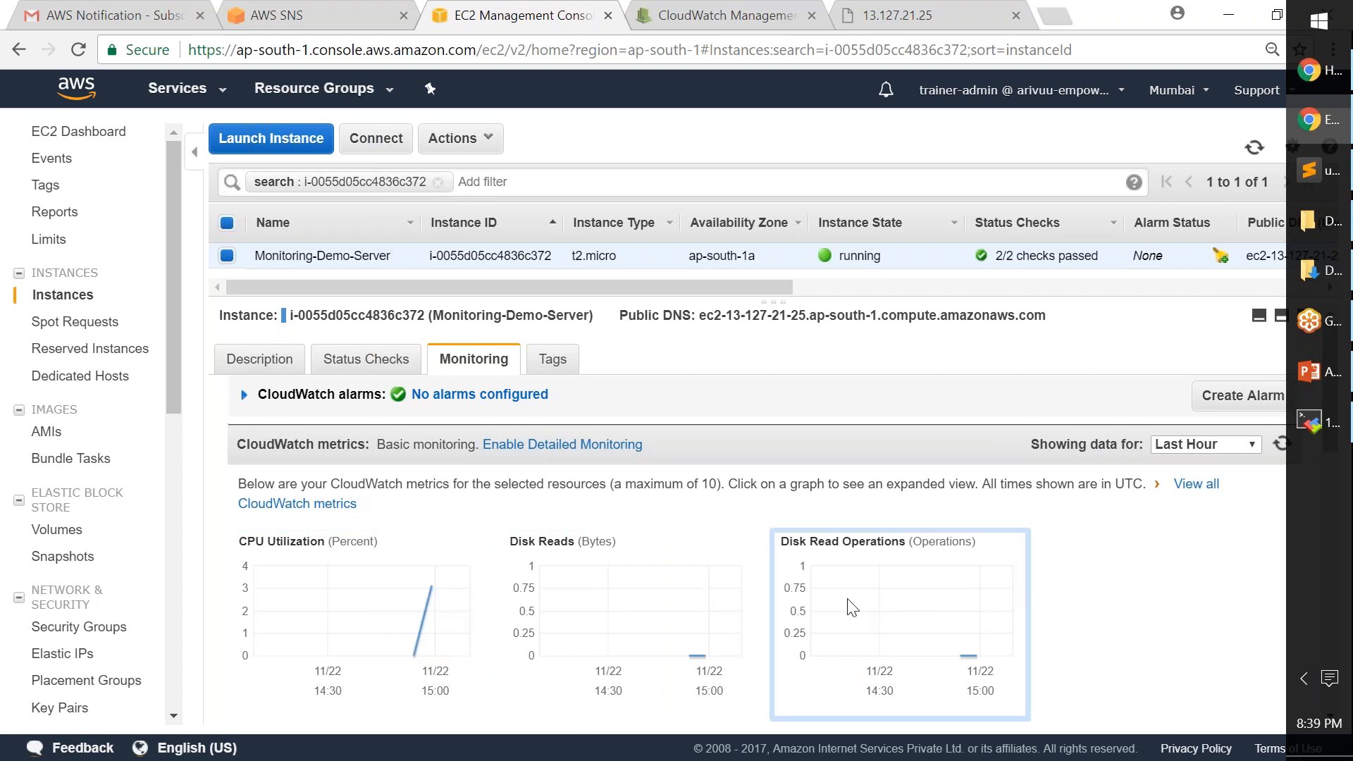
scroll(849, 607, down, 5)
scroll(848, 604, up, 5)
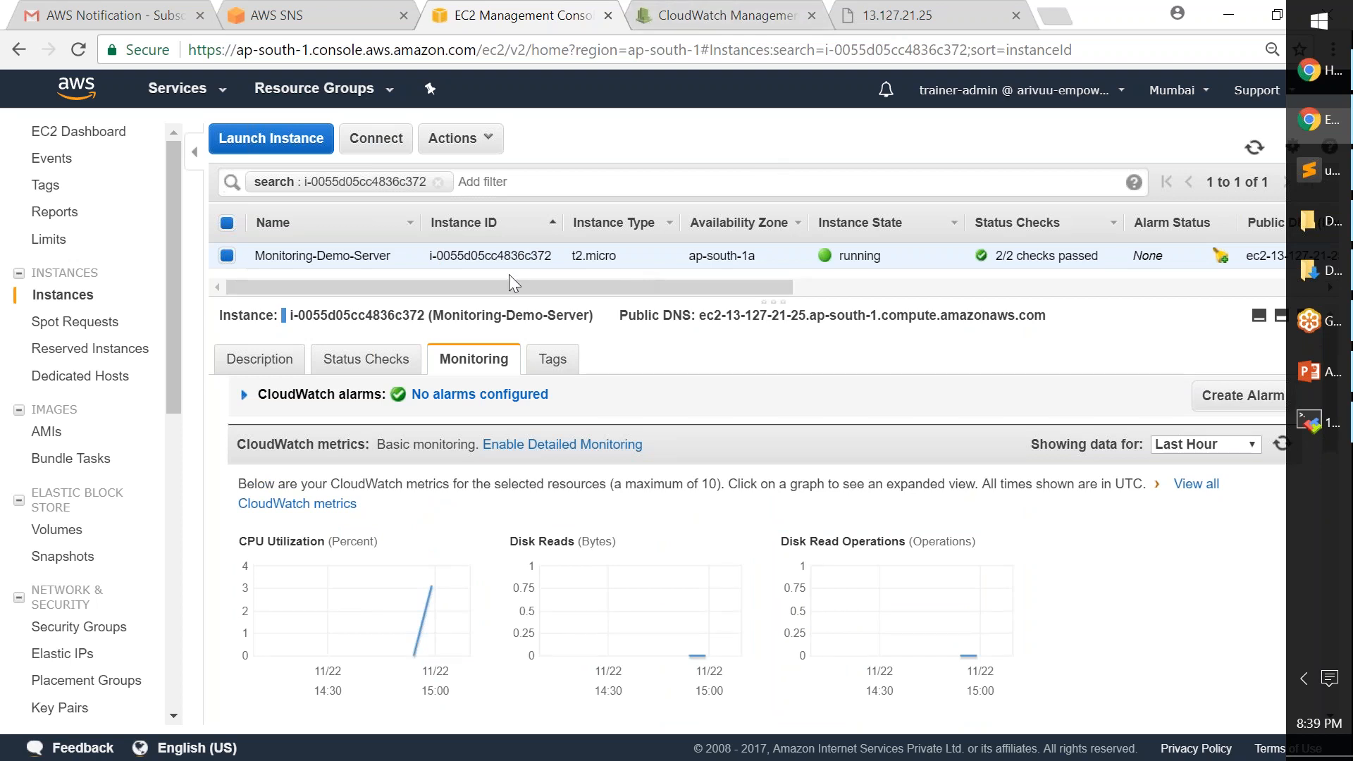
drag(430, 256, 547, 258)
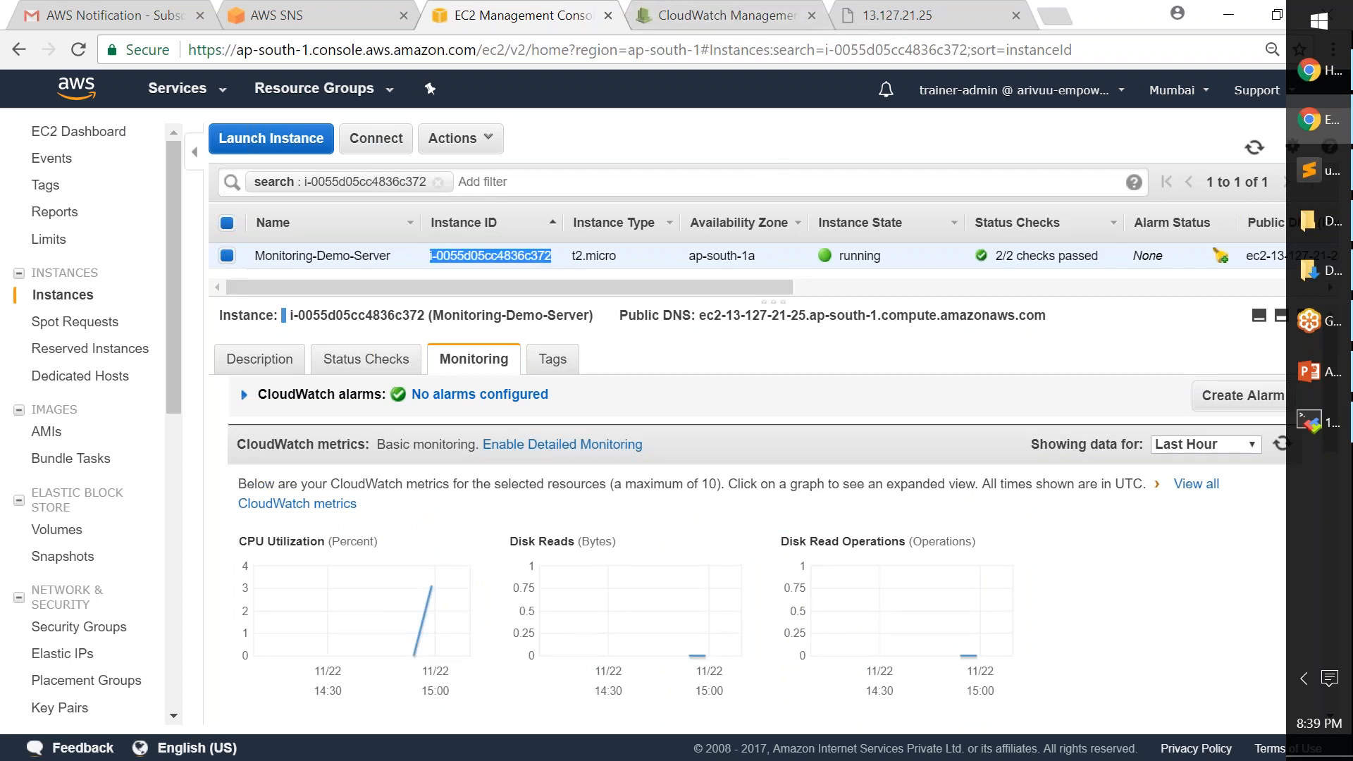
- Switch to the CloudWatch console overview for Mumbai, showing 788 metrics and no alarms
click(714, 21)
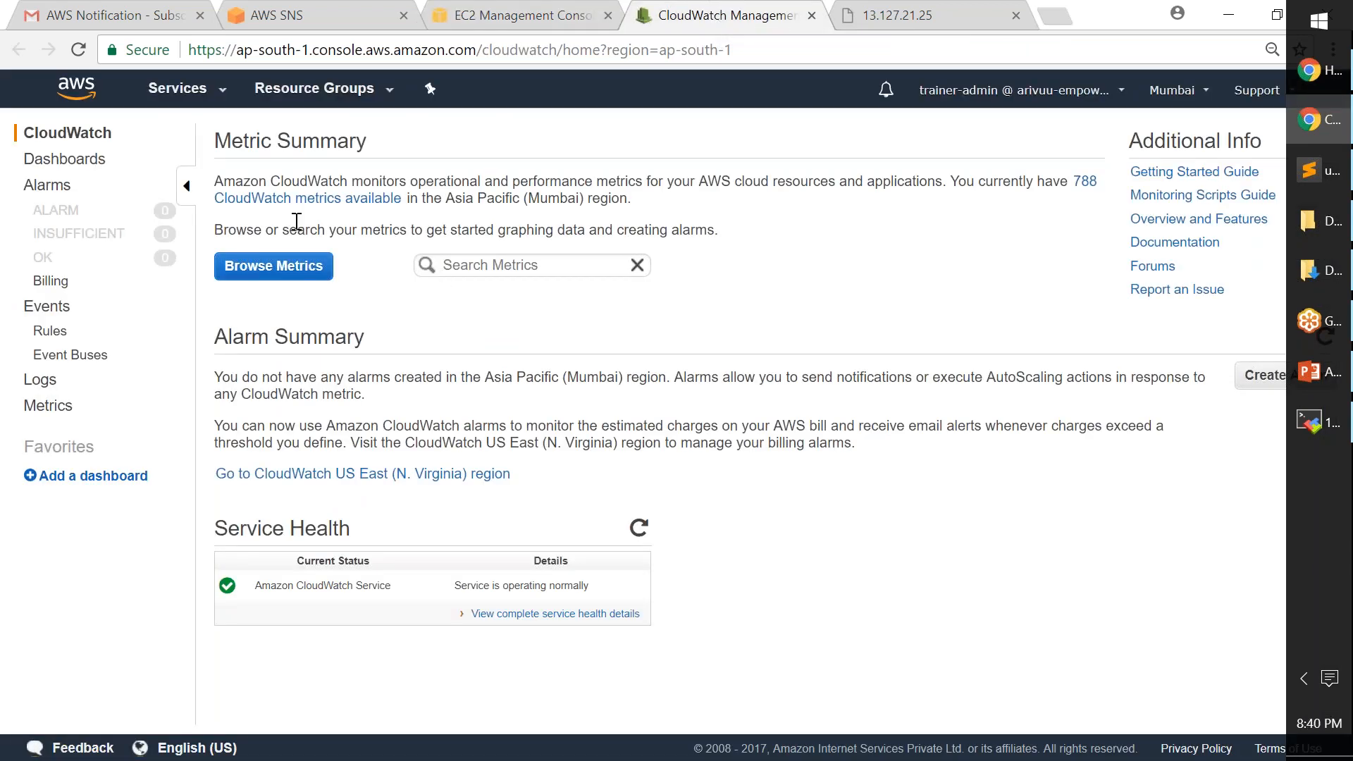
click(223, 93)
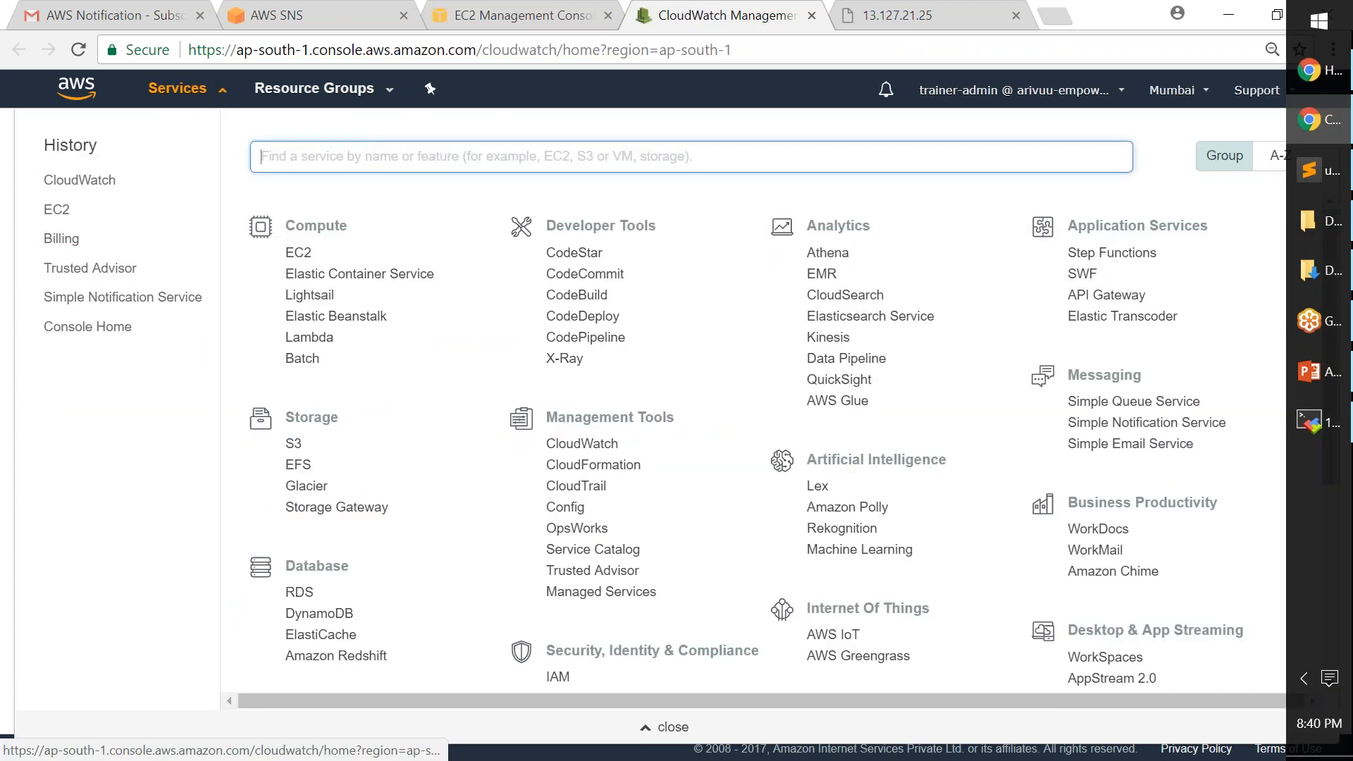
click(215, 93)
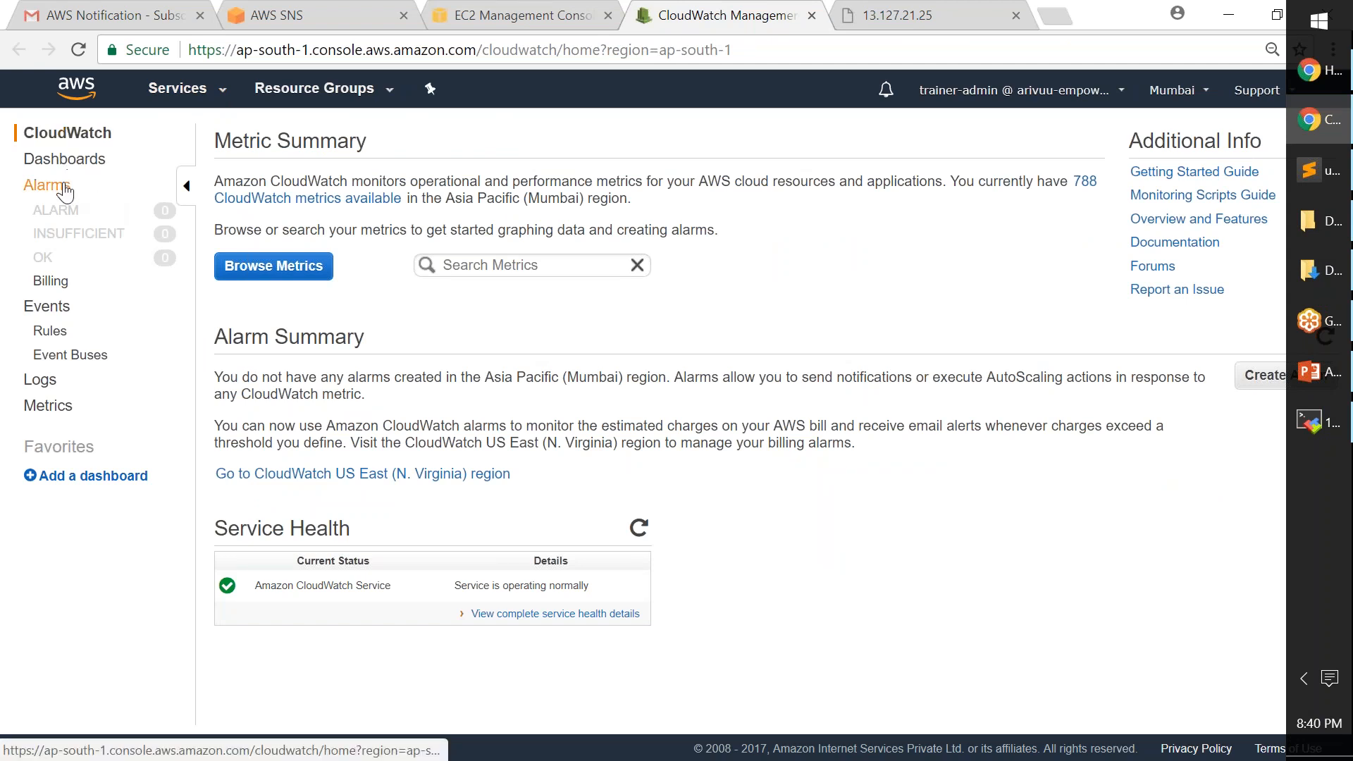
- Open Alarms, start and cancel a new alarm, visit Dashboards, and return to the empty Alarms list
click(64, 189)
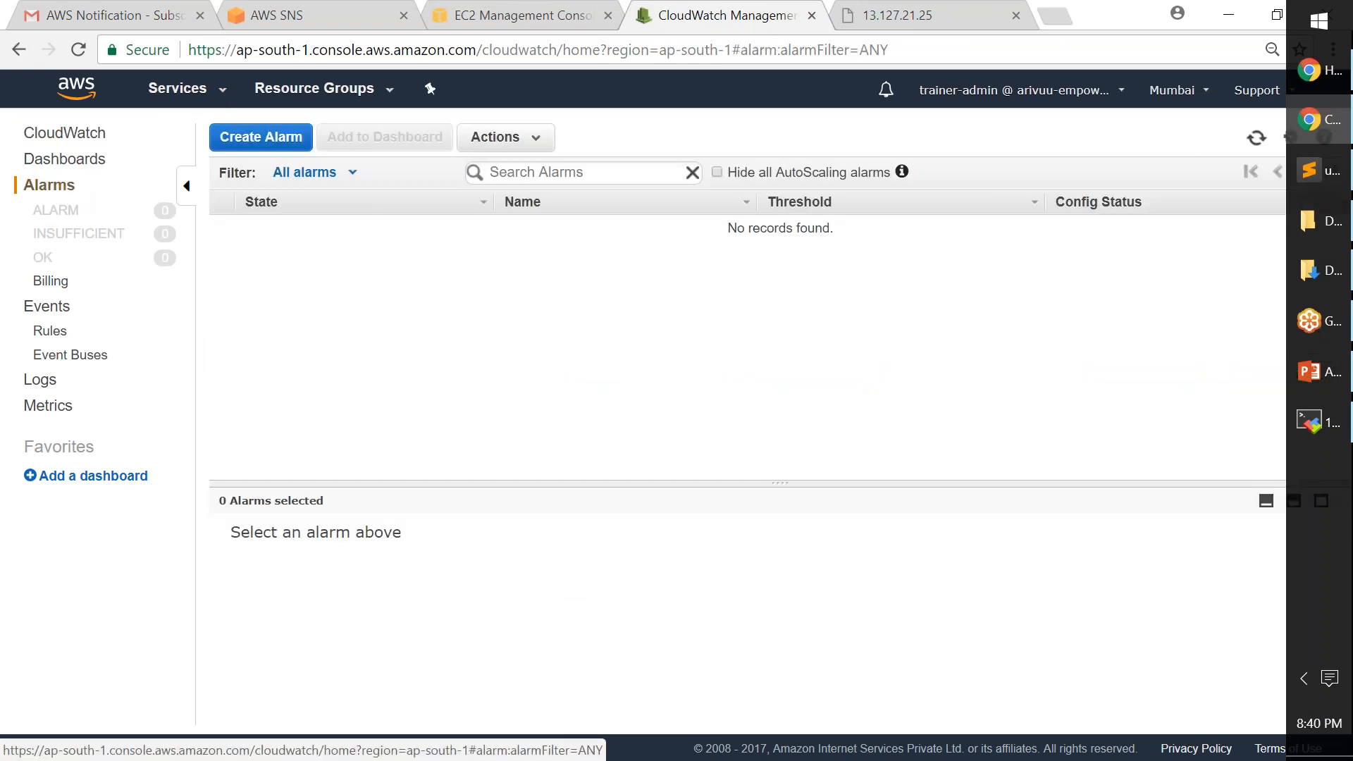
click(285, 148)
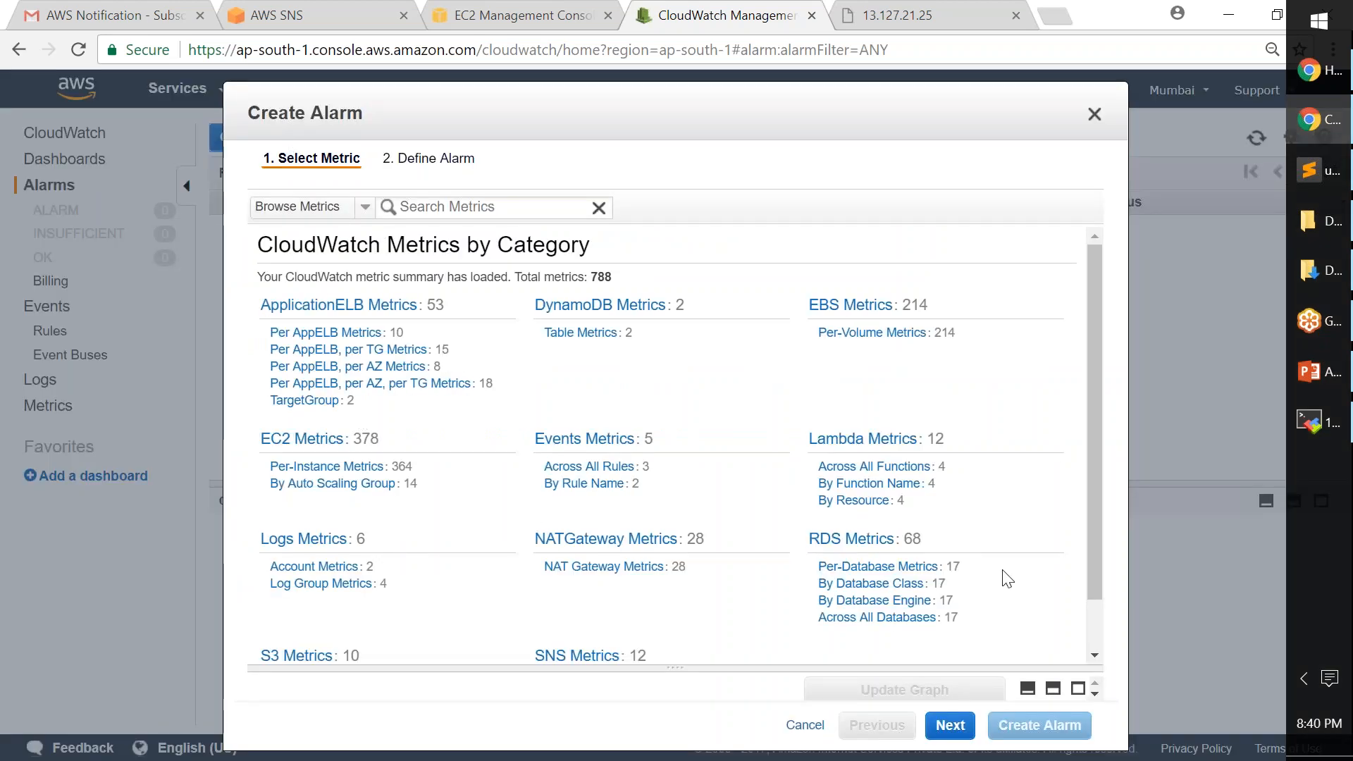
scroll(1007, 578, down, 1)
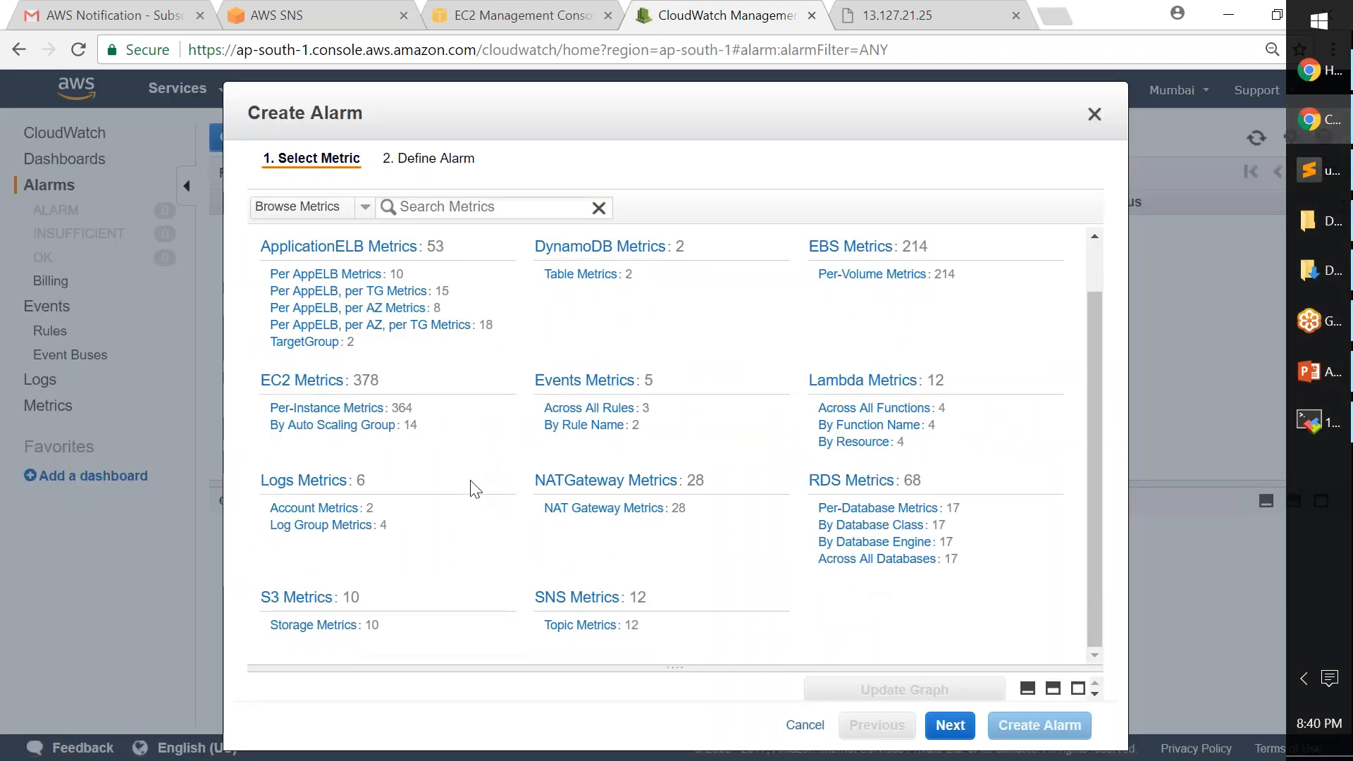
scroll(877, 296, up, 1)
click(1095, 114)
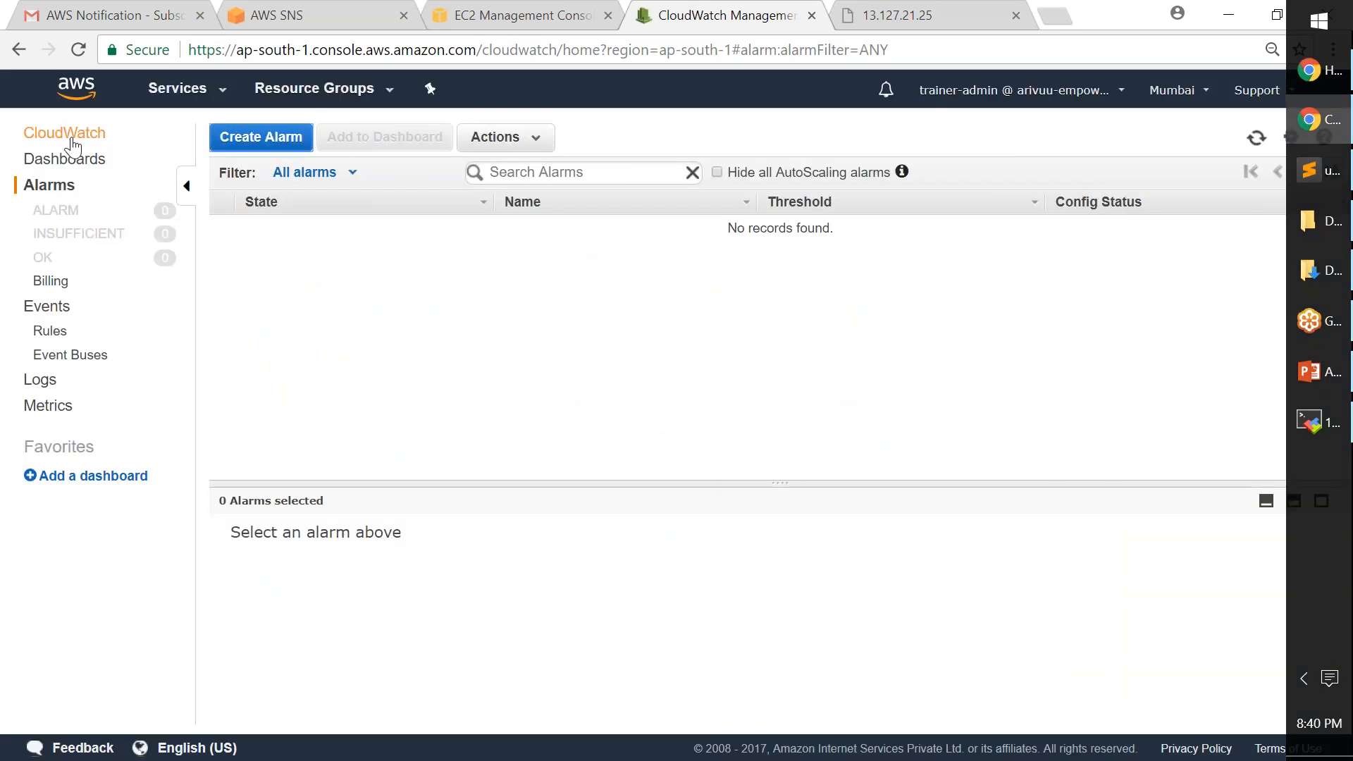
click(64, 159)
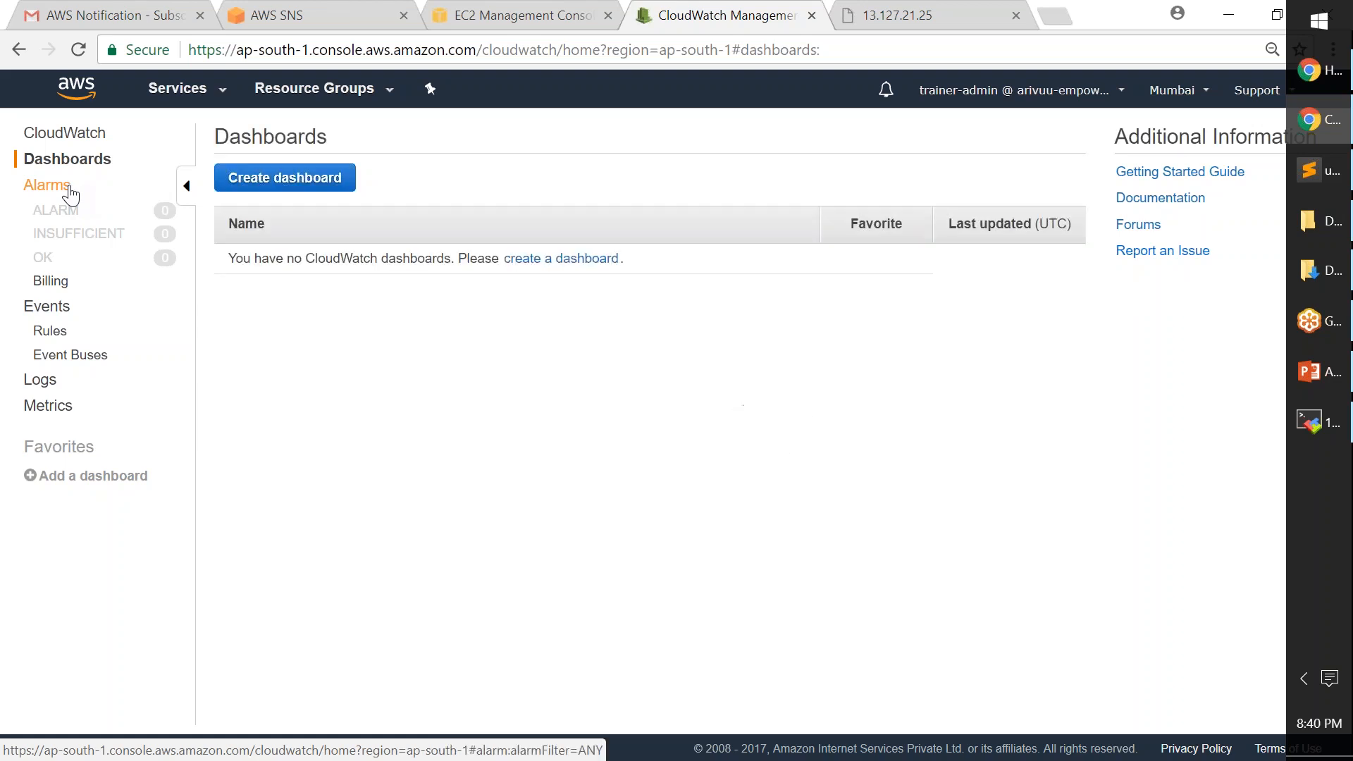
click(71, 193)
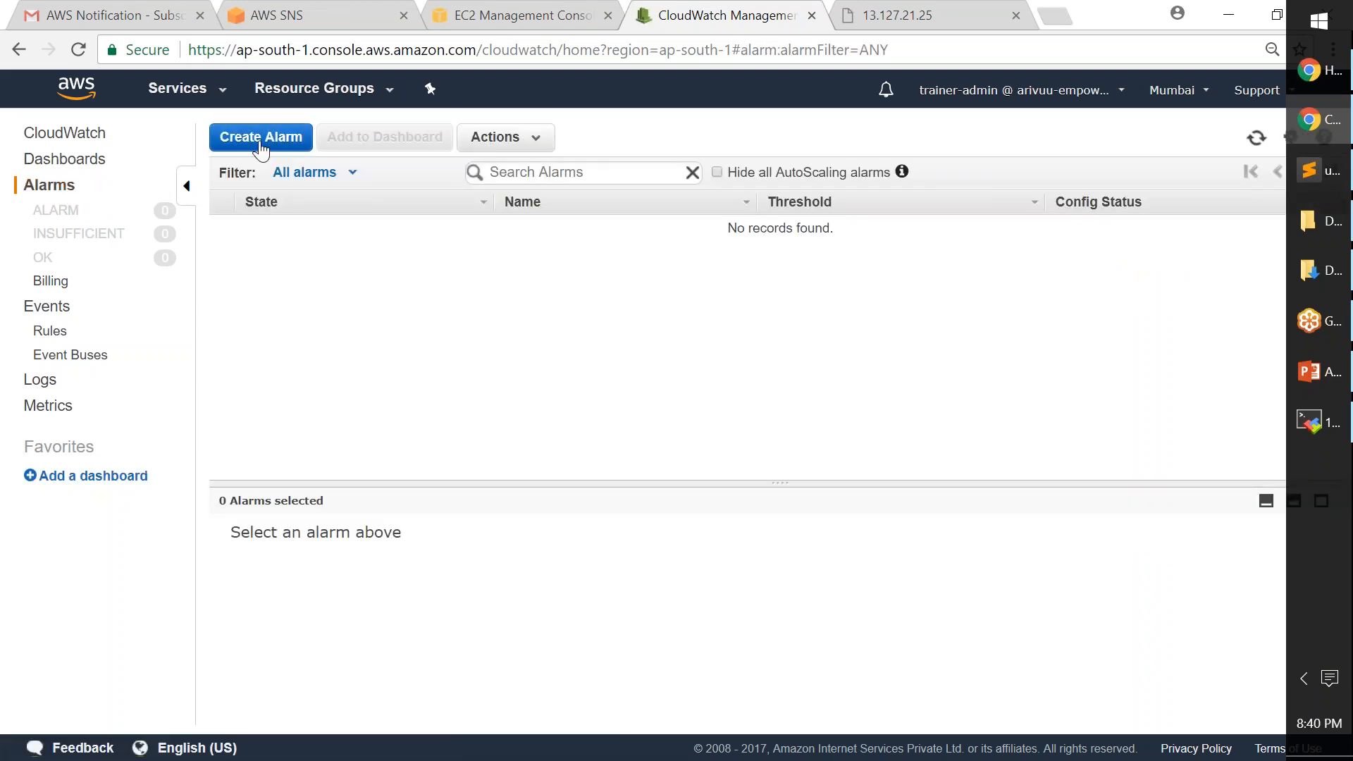
- Start Create Alarm, review the metric counts (788 total, 378 EC2), and focus the Search Metrics box
click(261, 141)
double_click(602, 277)
drag(590, 275, 468, 277)
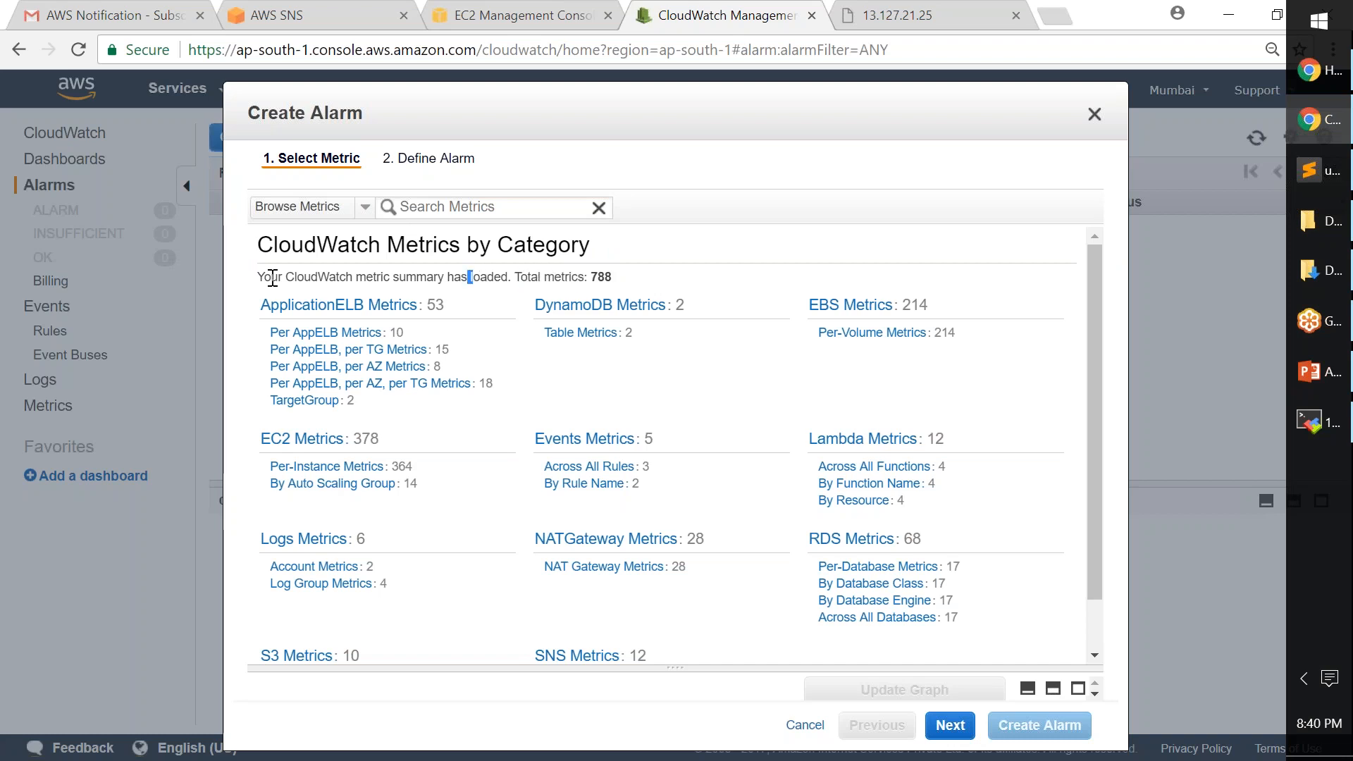
drag(272, 277, 596, 279)
double_click(615, 280)
click(595, 284)
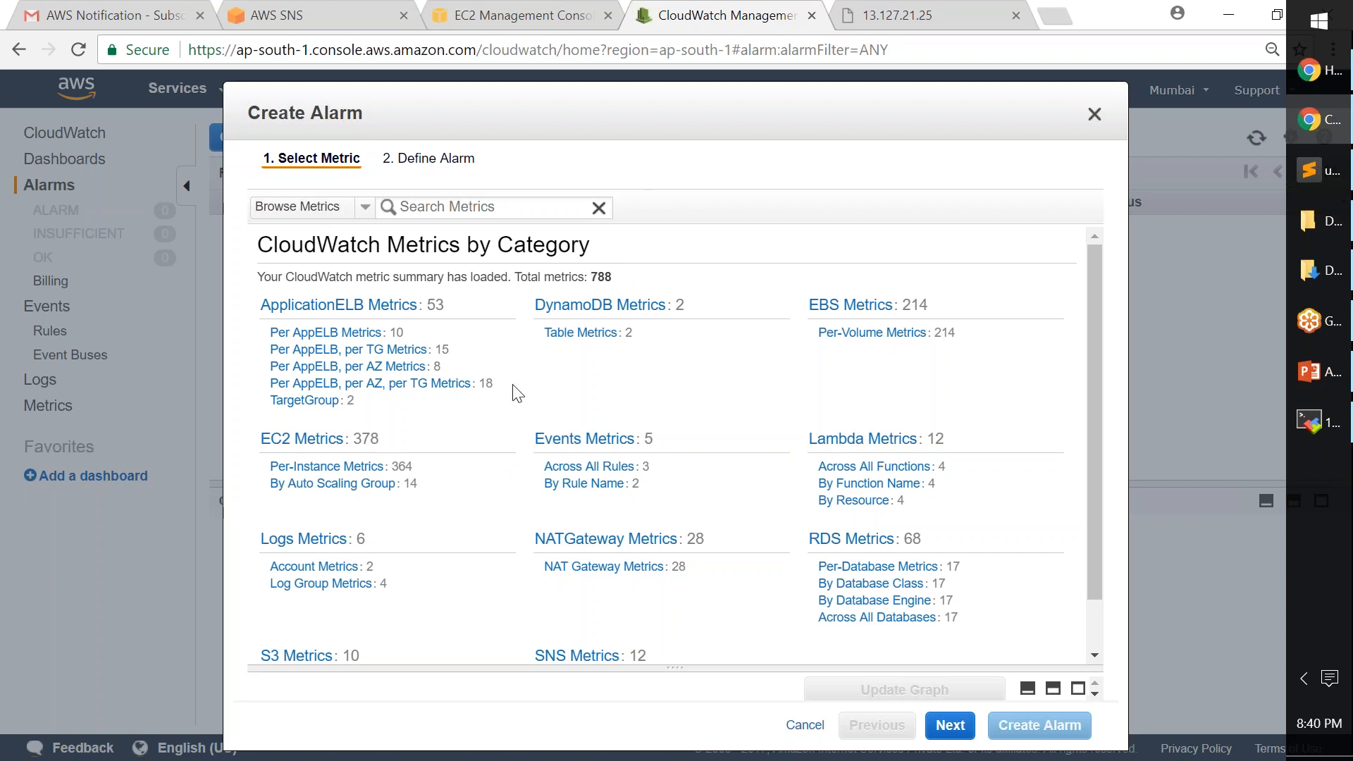
double_click(363, 438)
click(487, 209)
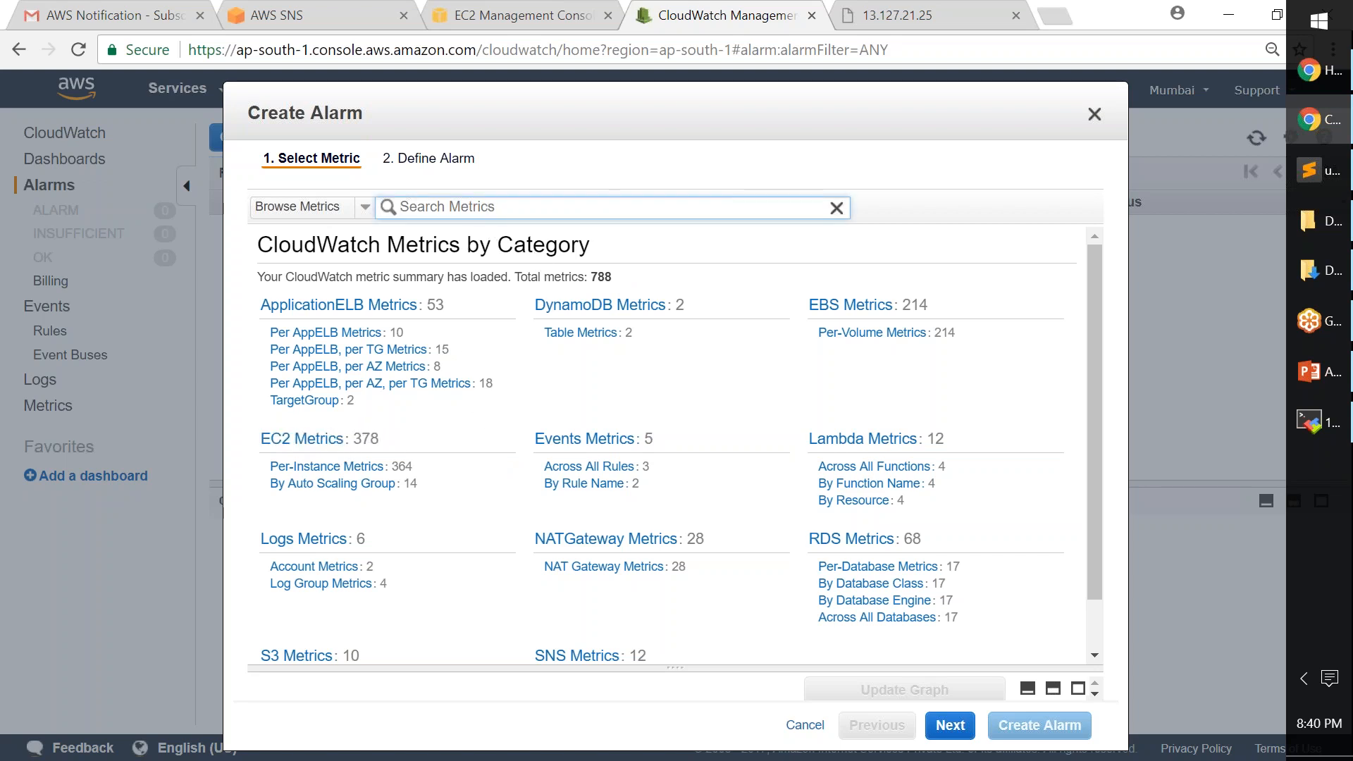
- Filter the EC2 metrics by instance ID i-0055d05cc4836c372 to list Monitoring-Demo-Server's 14 metrics
click(303, 438)
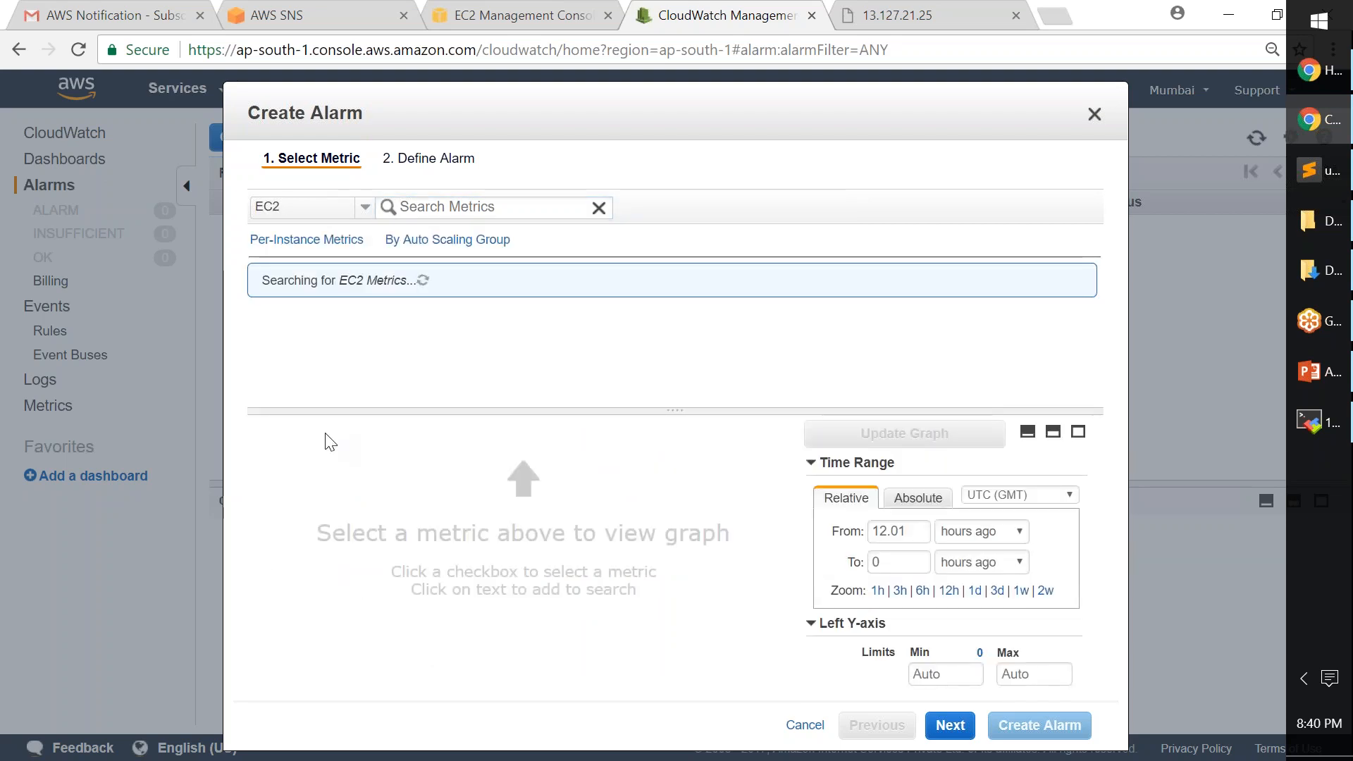
drag(447, 413, 453, 733)
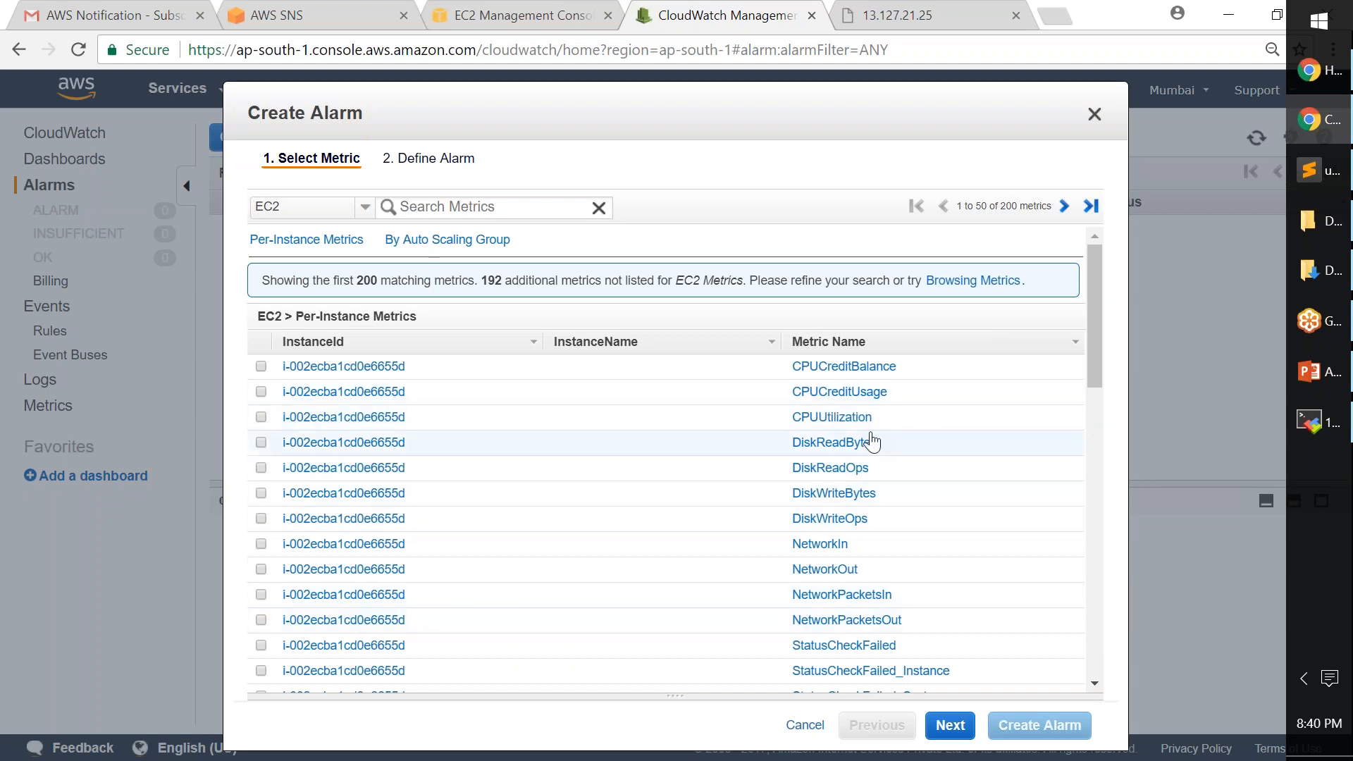
scroll(849, 569, down, 9)
scroll(849, 575, up, 10)
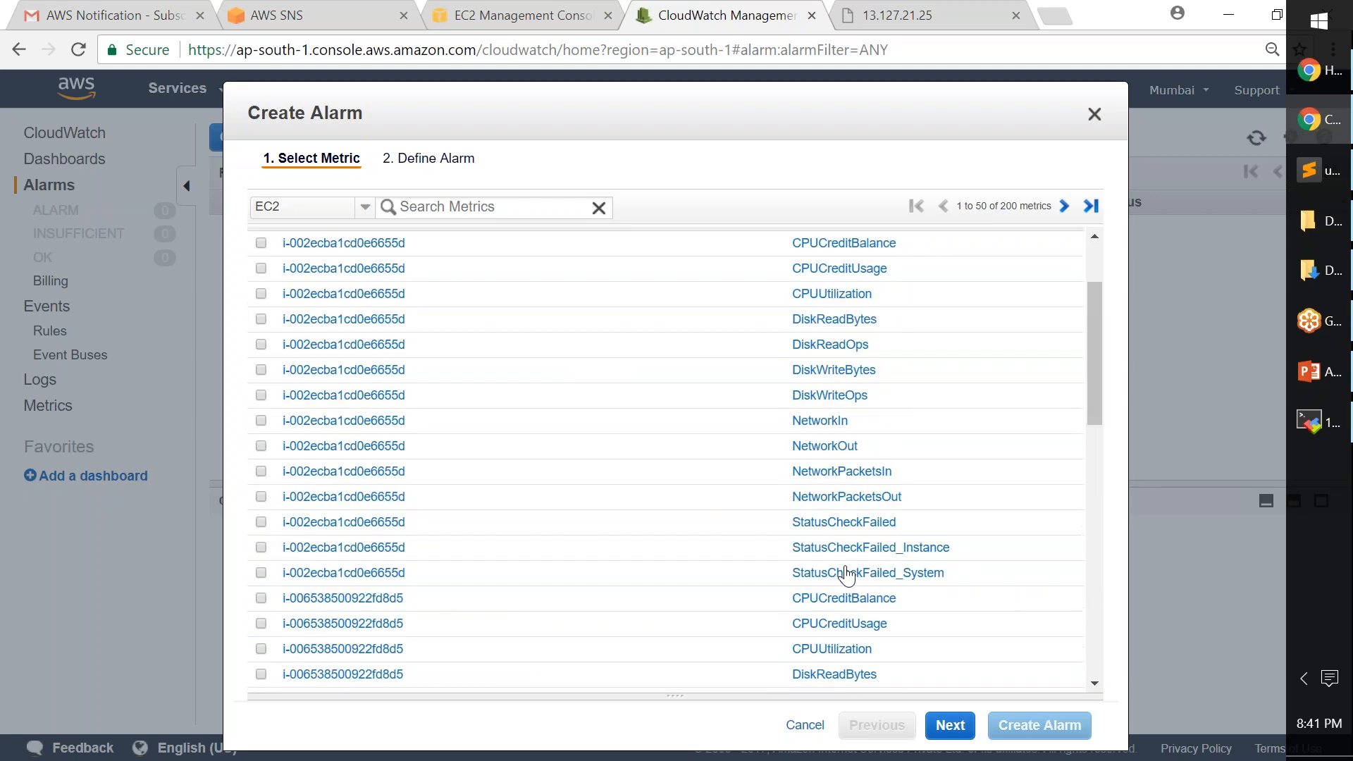
click(540, 208)
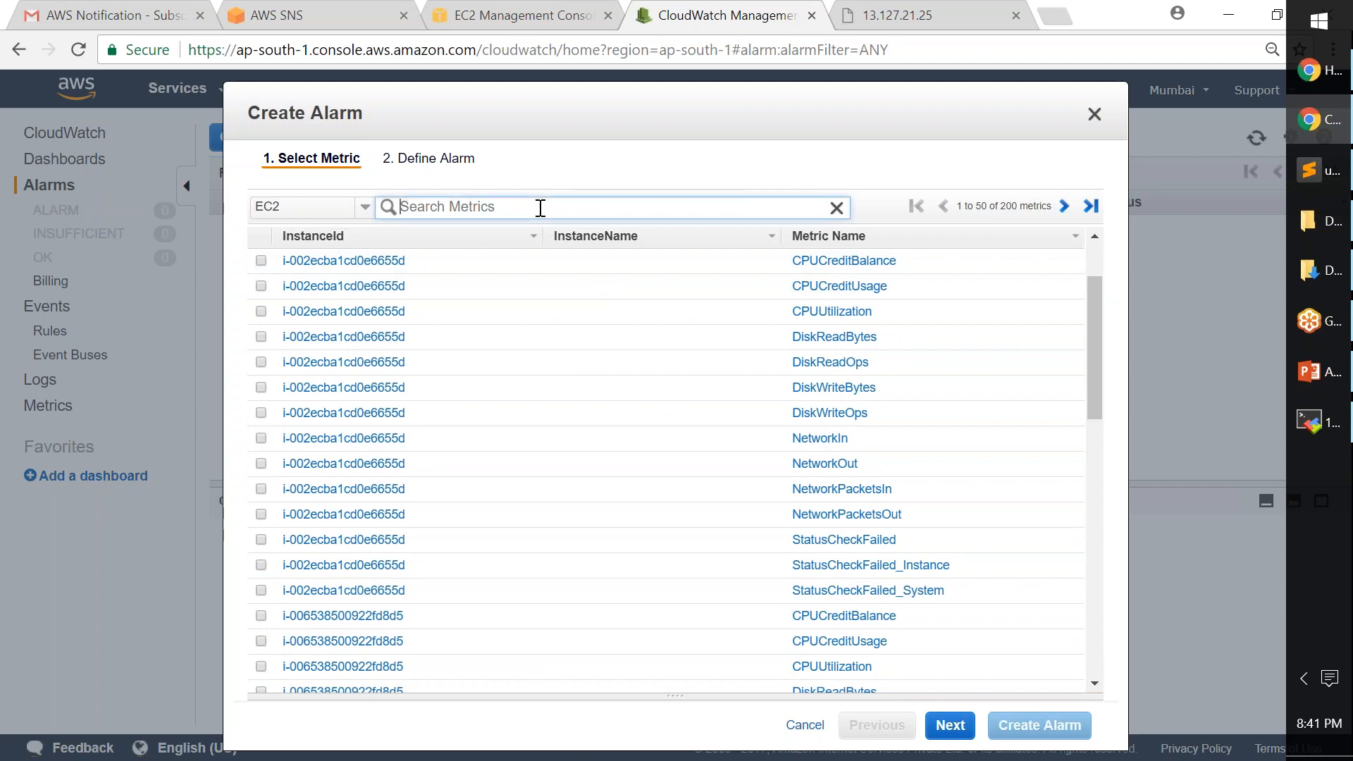
text(i-0055d05cc4836c372)
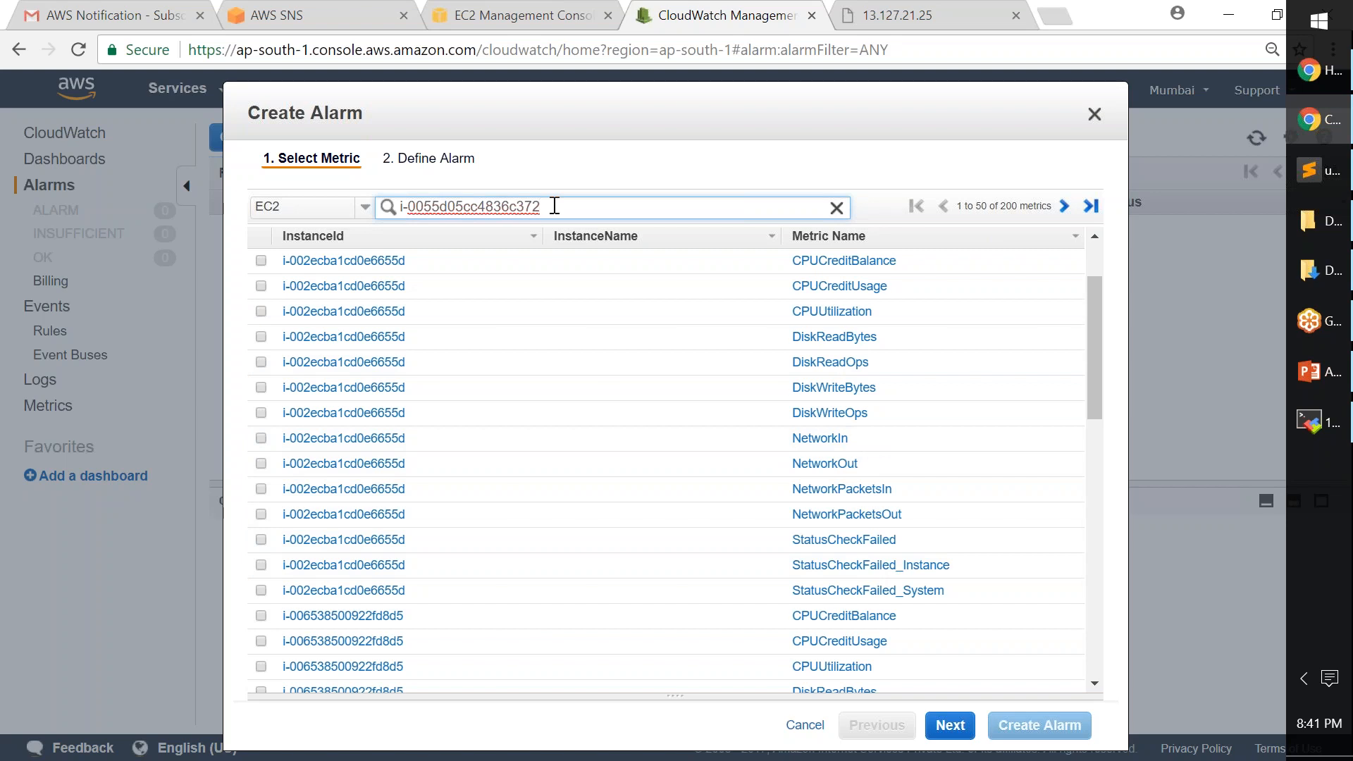
key(Return)
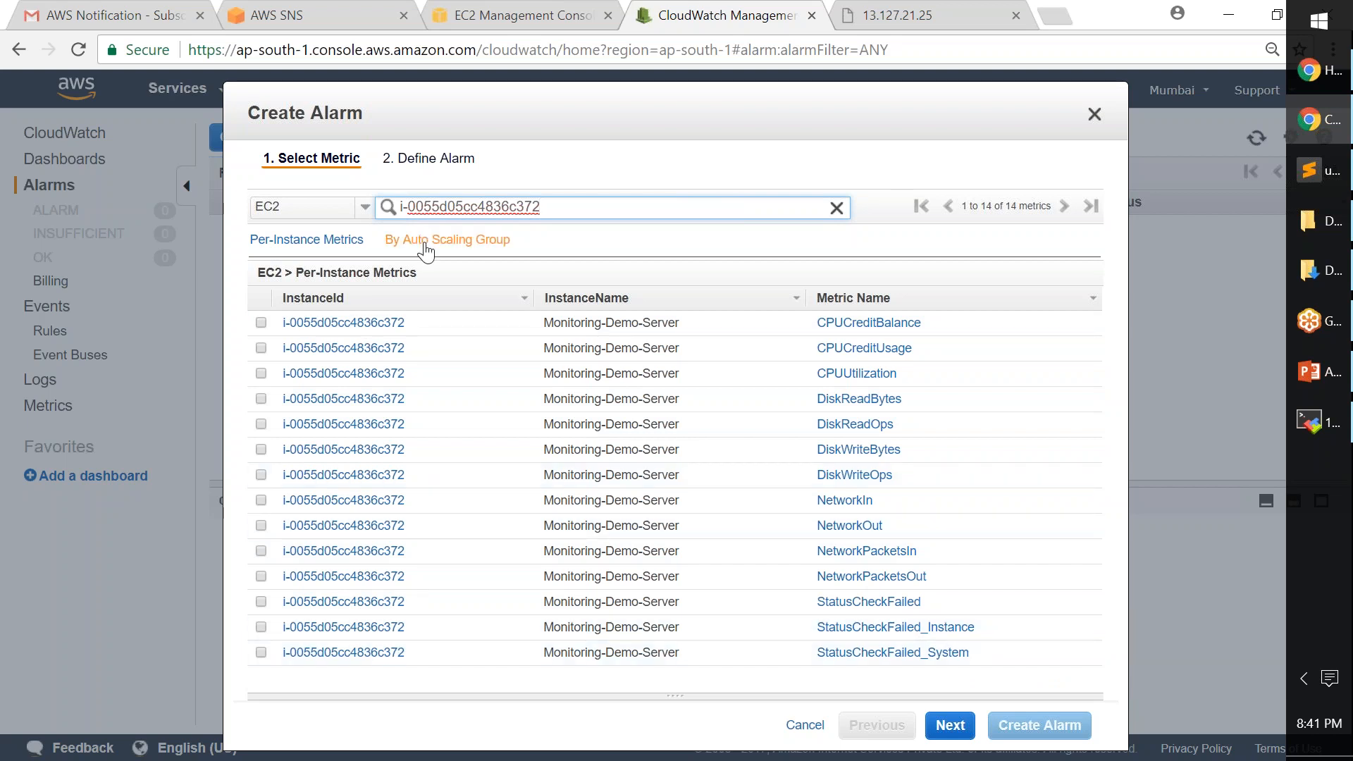
- Drop the Auto Scaling Group filter, re-search the instance ID, and select CPUUtilization
click(462, 243)
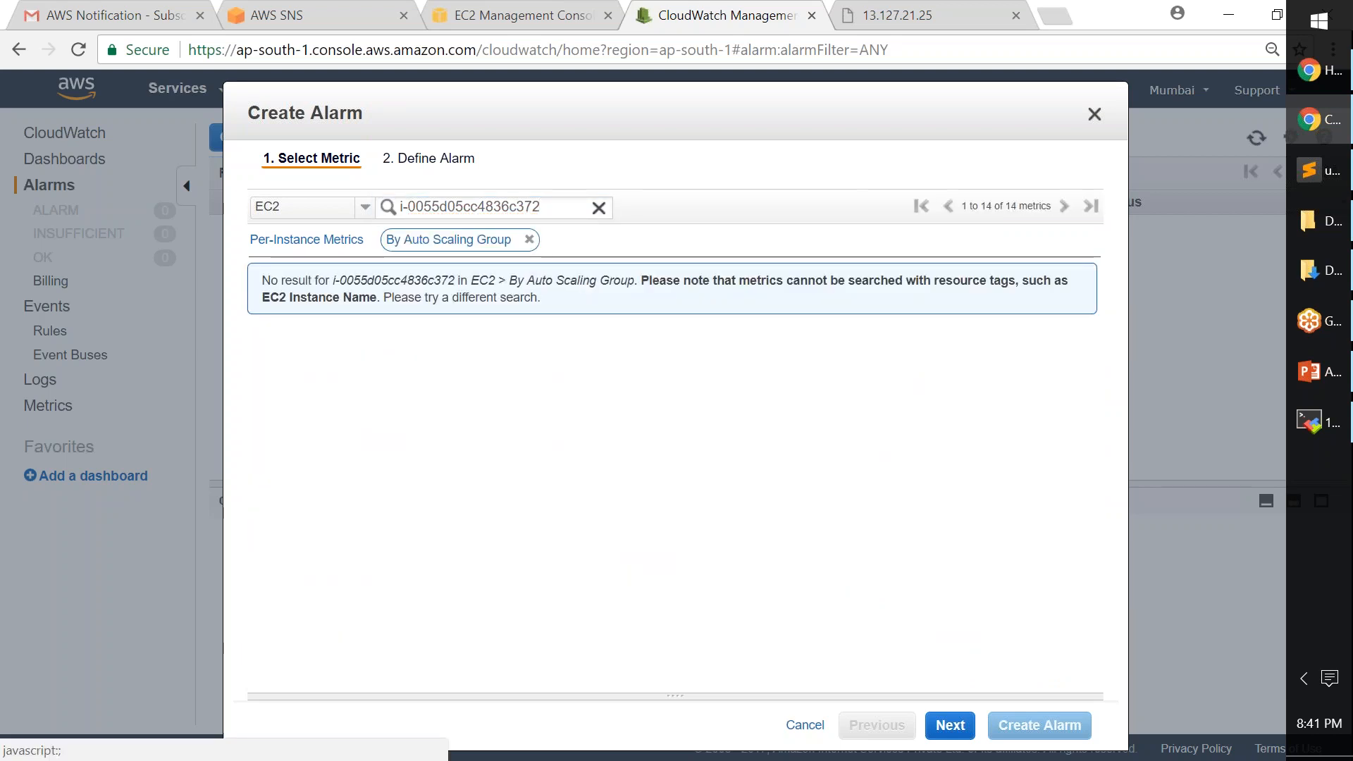
click(595, 206)
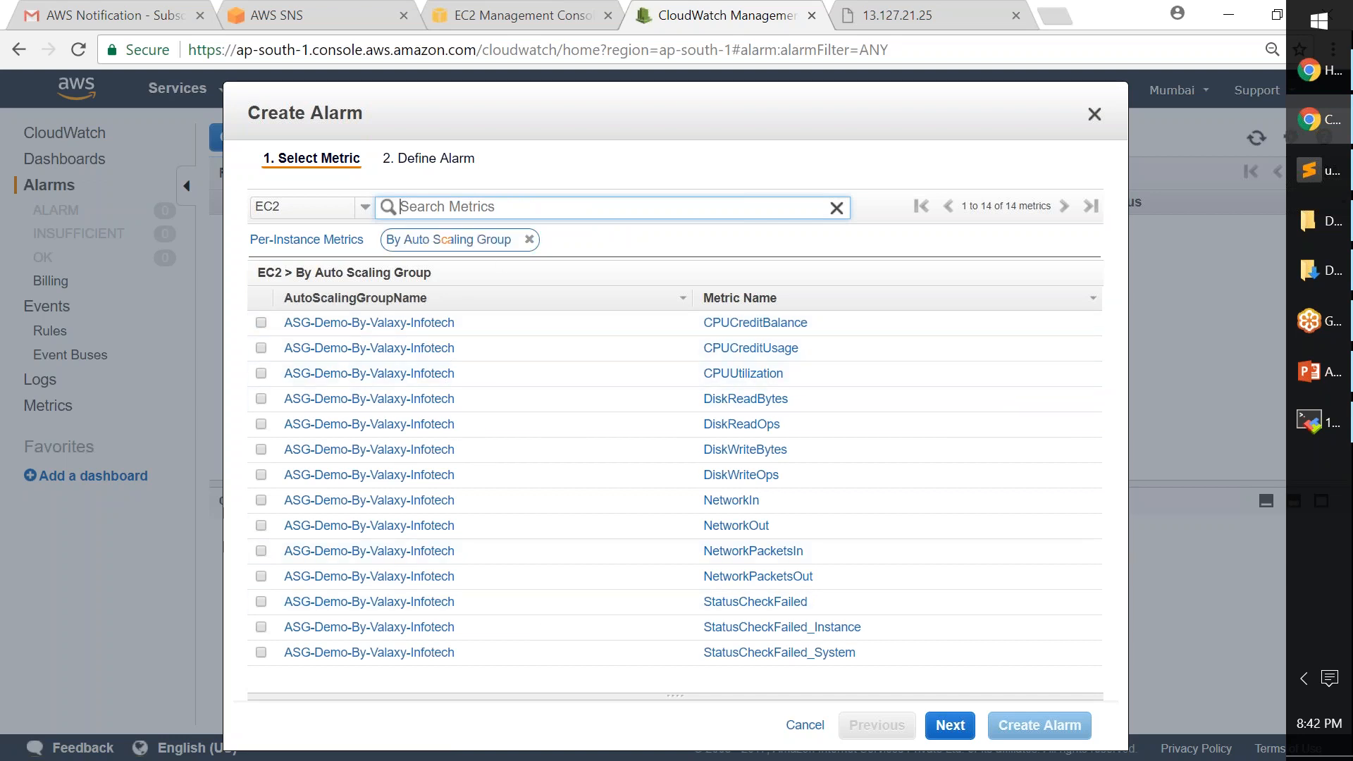
click(529, 240)
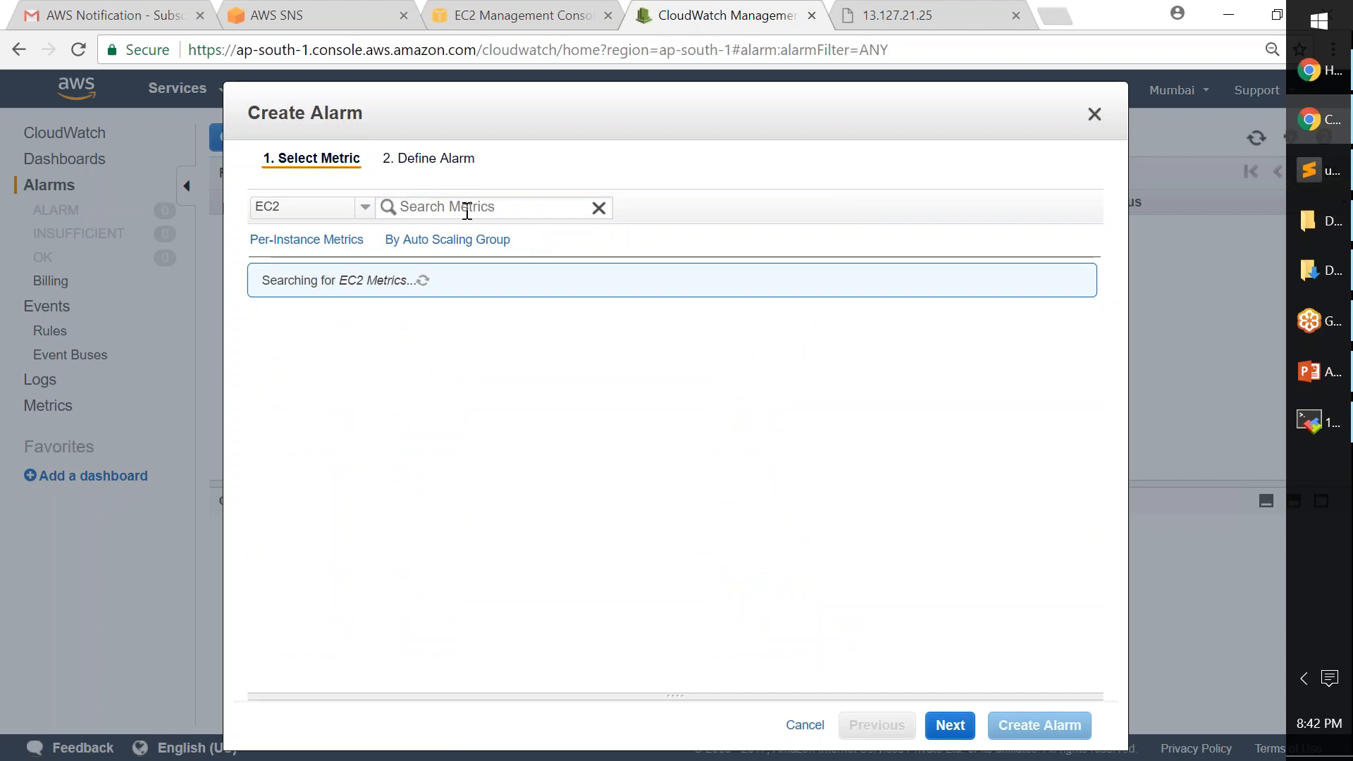
text(i-0055d05c4836c372)
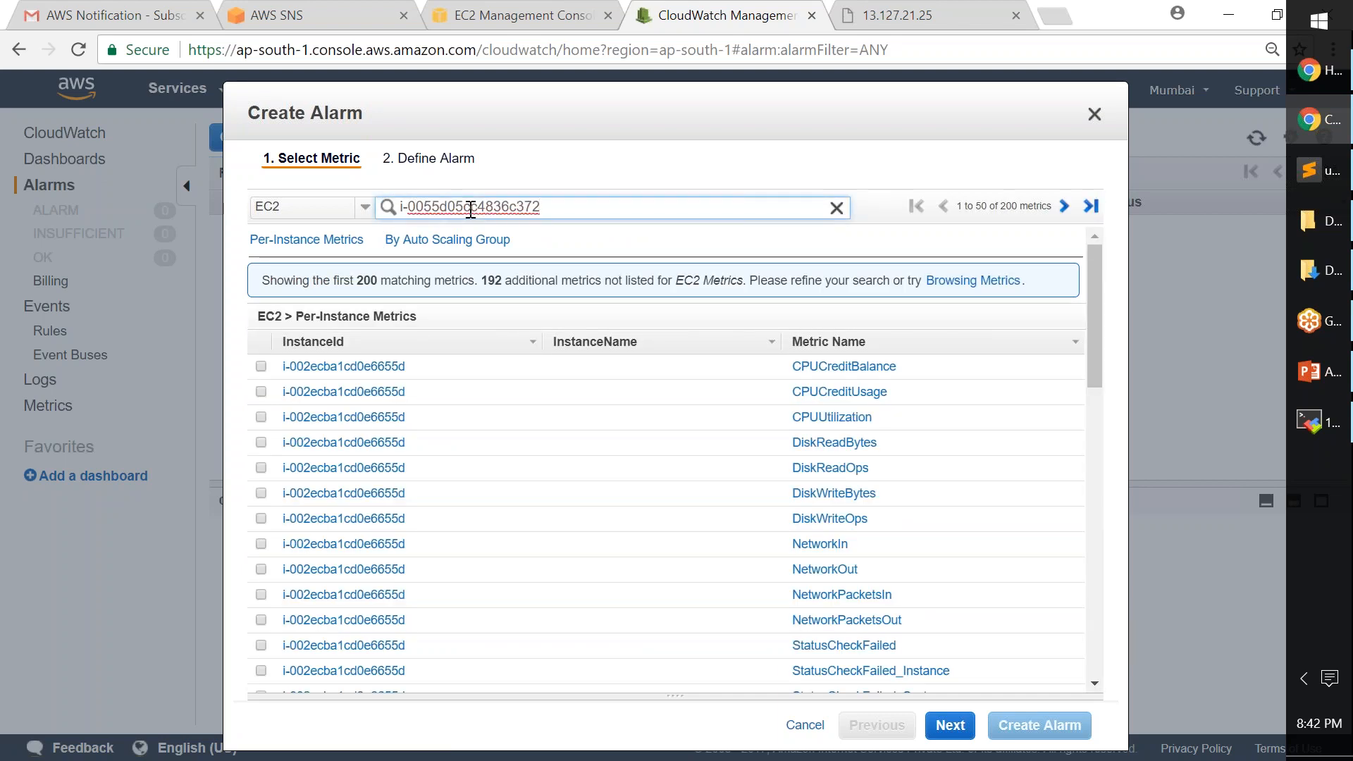
key(Return)
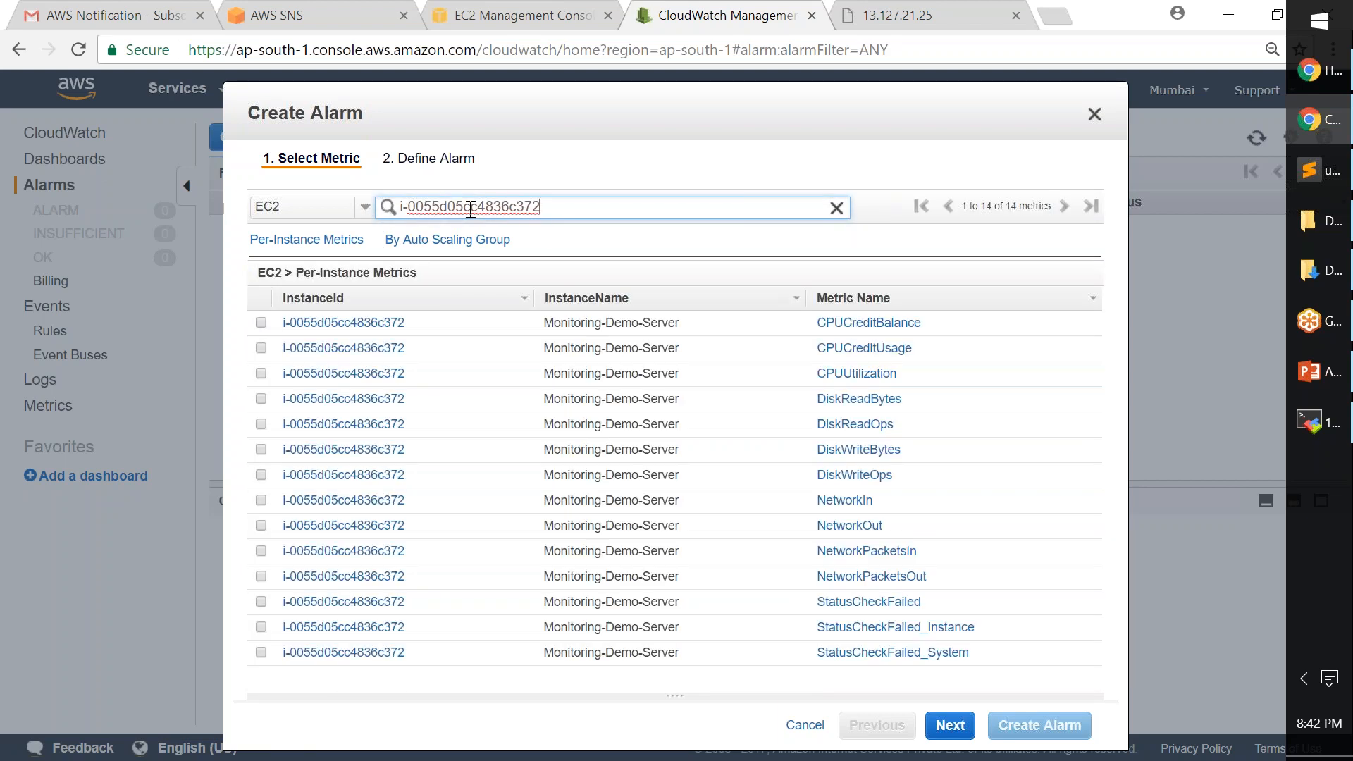
click(265, 376)
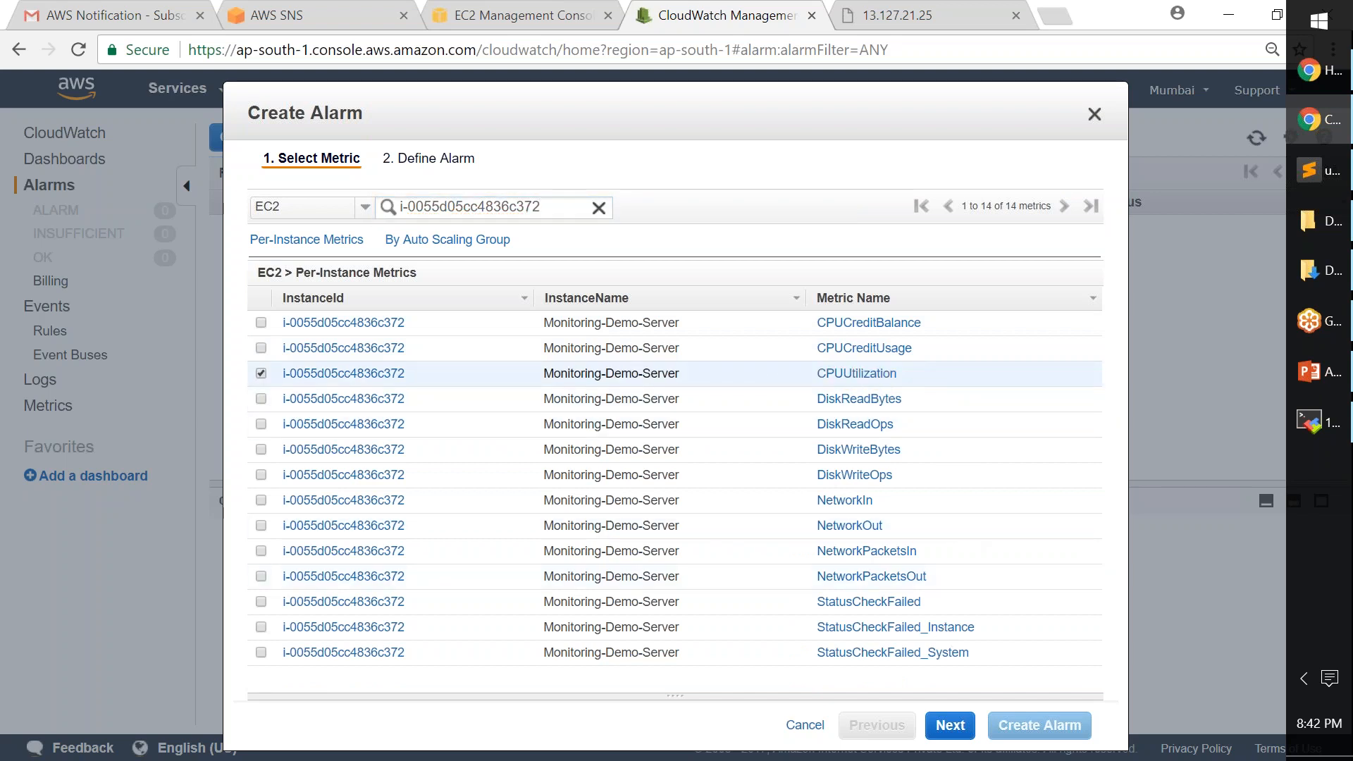
- Continue to the alarm definition and enter cpuMonitor as the alarm's name and description
click(967, 735)
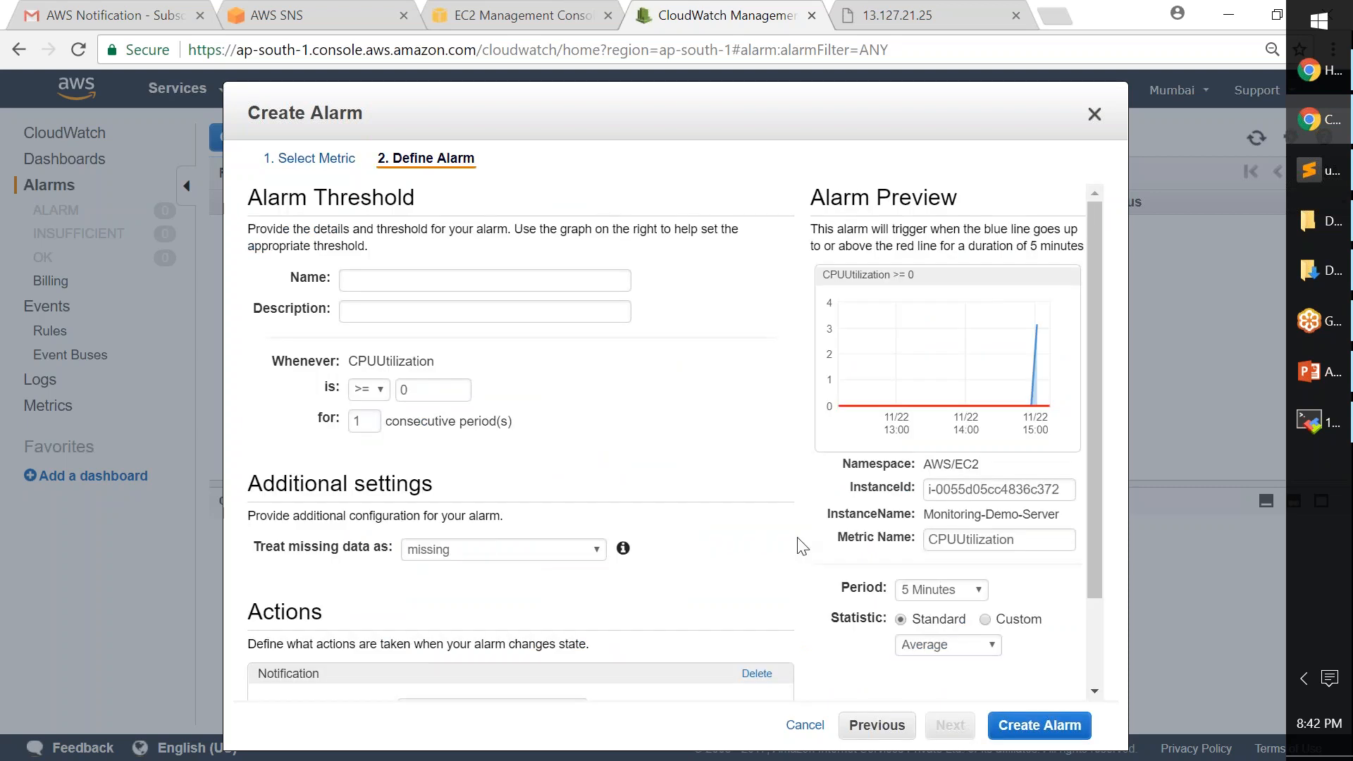
click(562, 279)
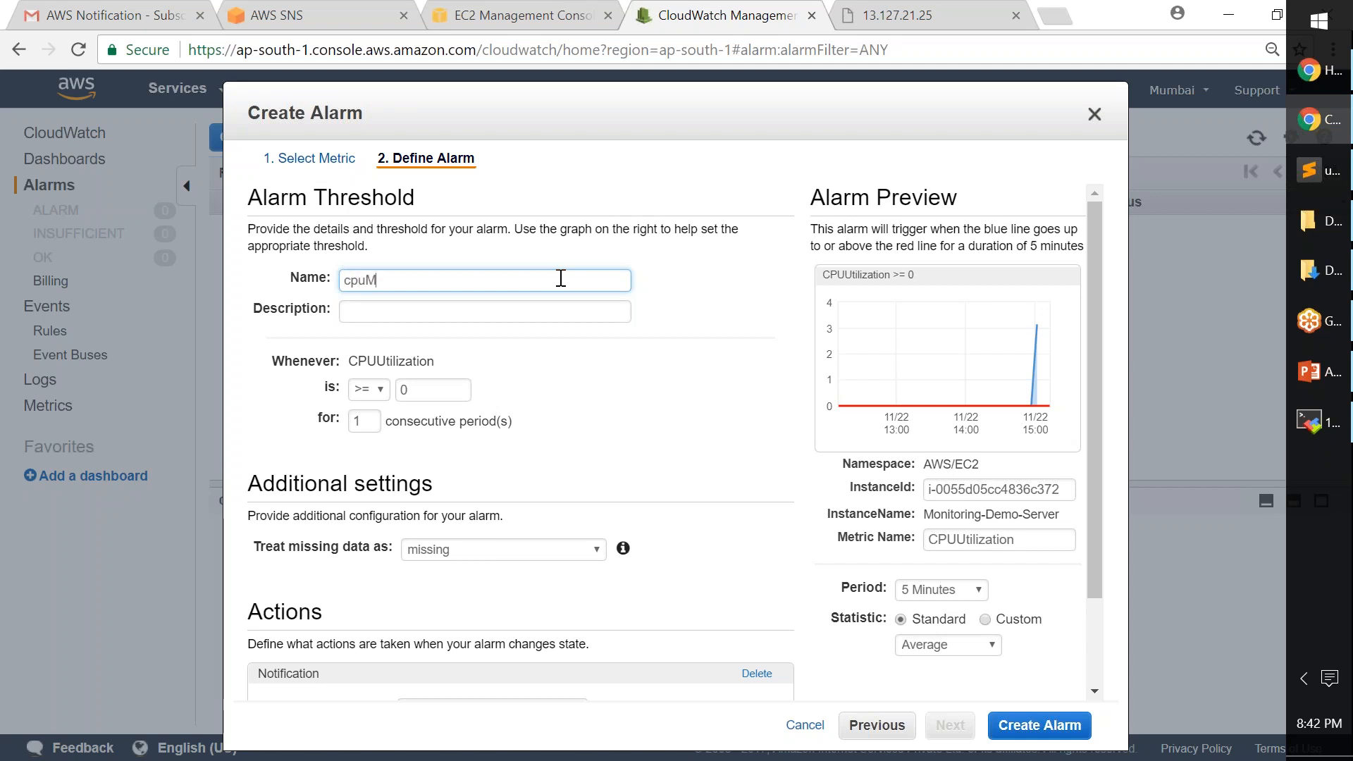
key(Tab)
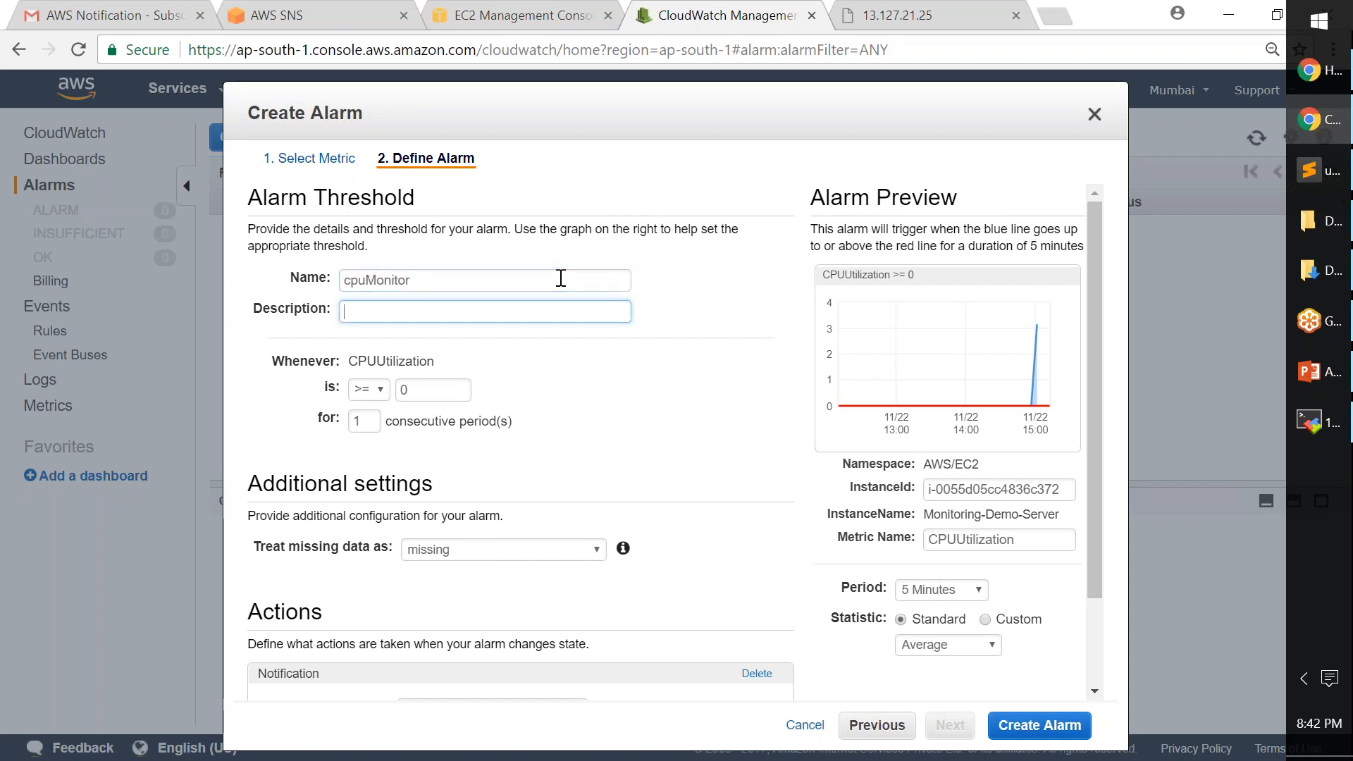
text(cpuMonitor)
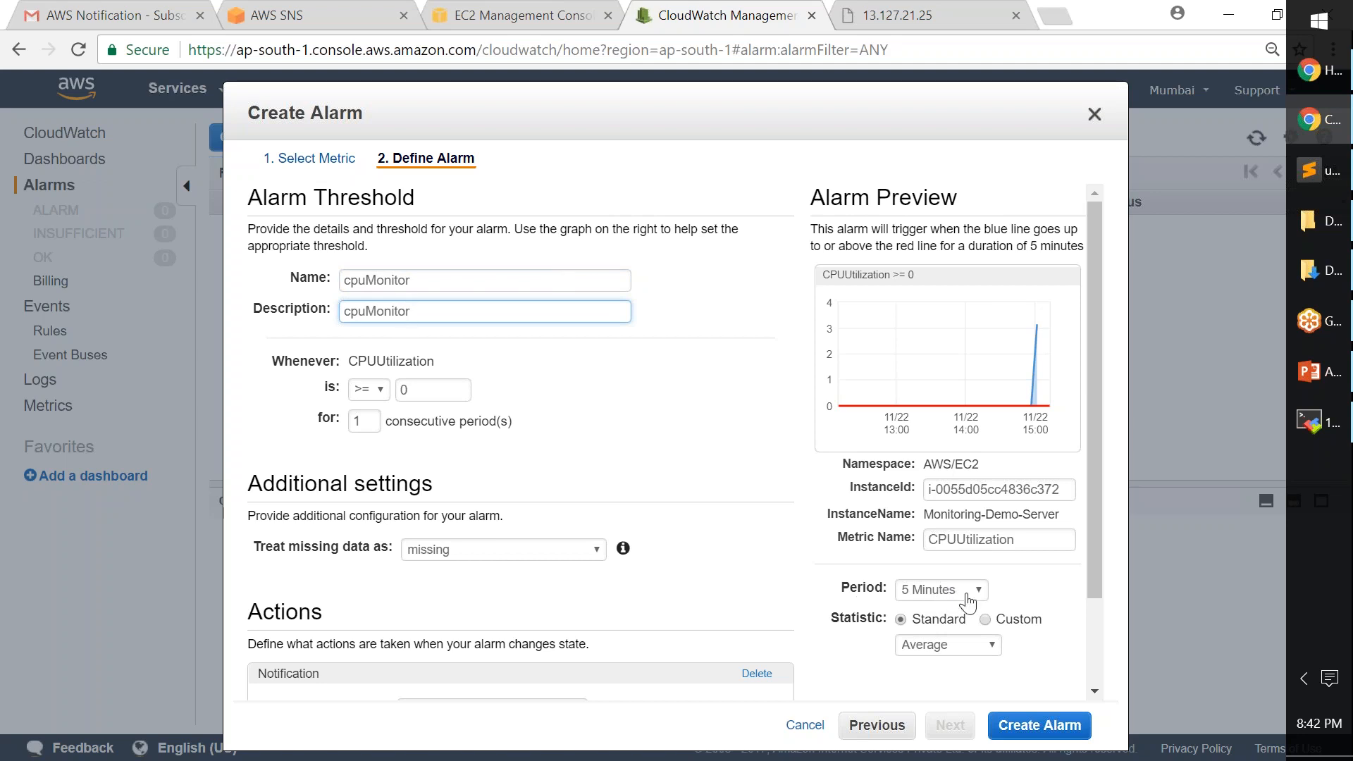
- Set the period to 1 Minute, threshold to 40, and consecutive periods to 3
click(967, 599)
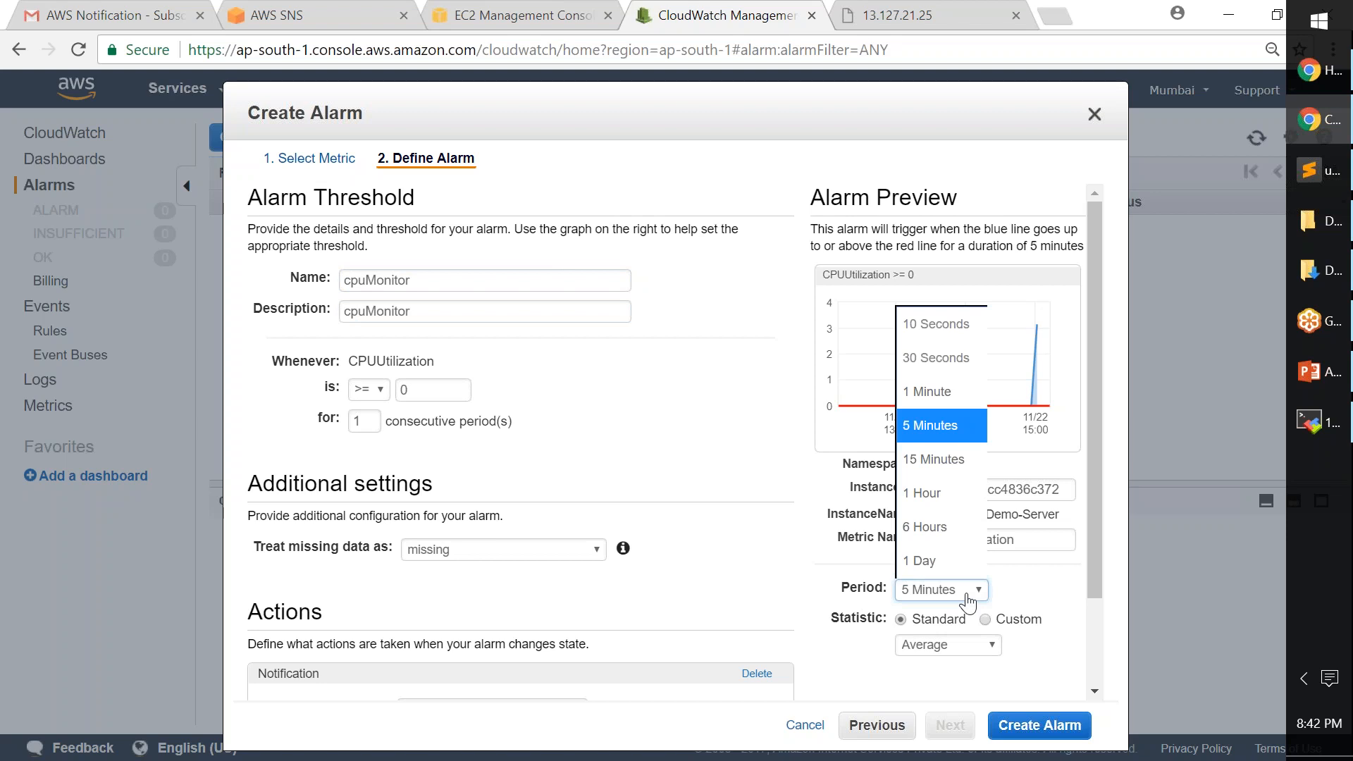
click(955, 397)
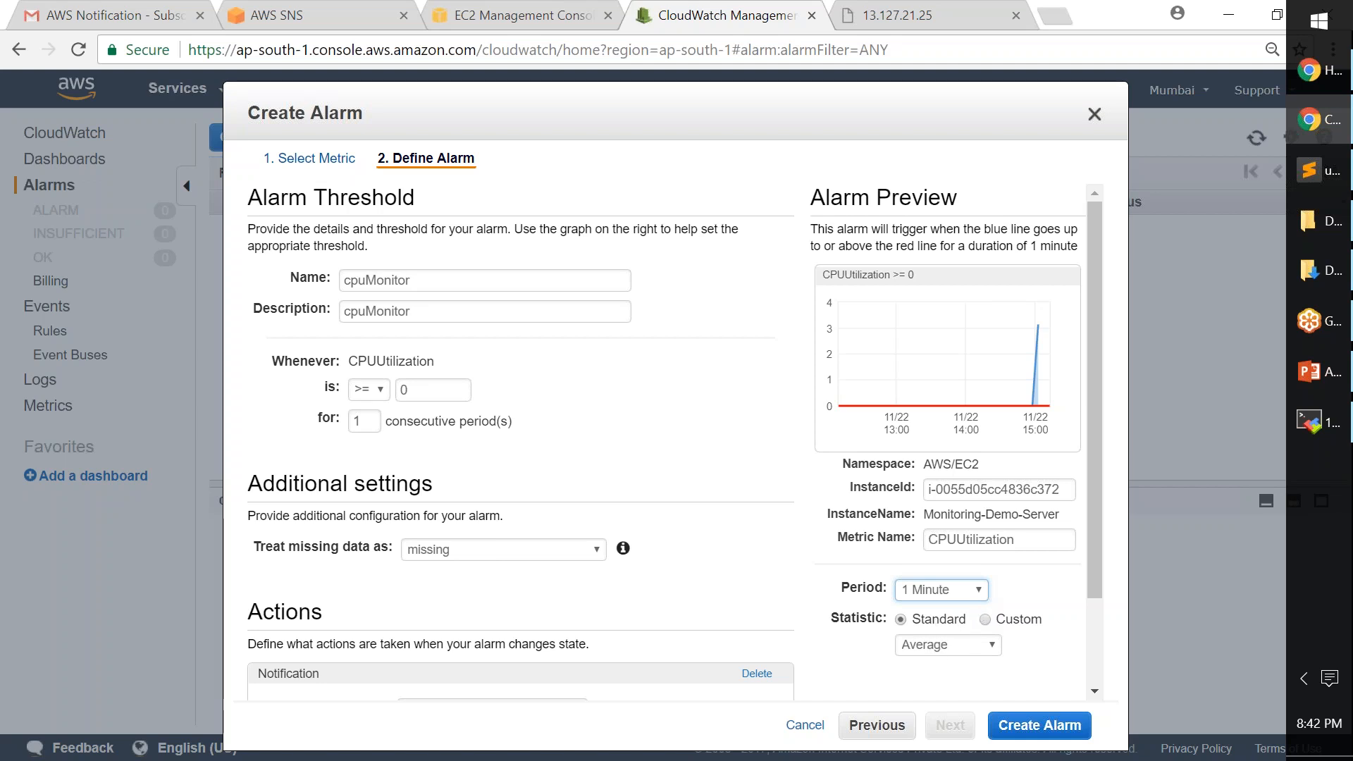
double_click(404, 390)
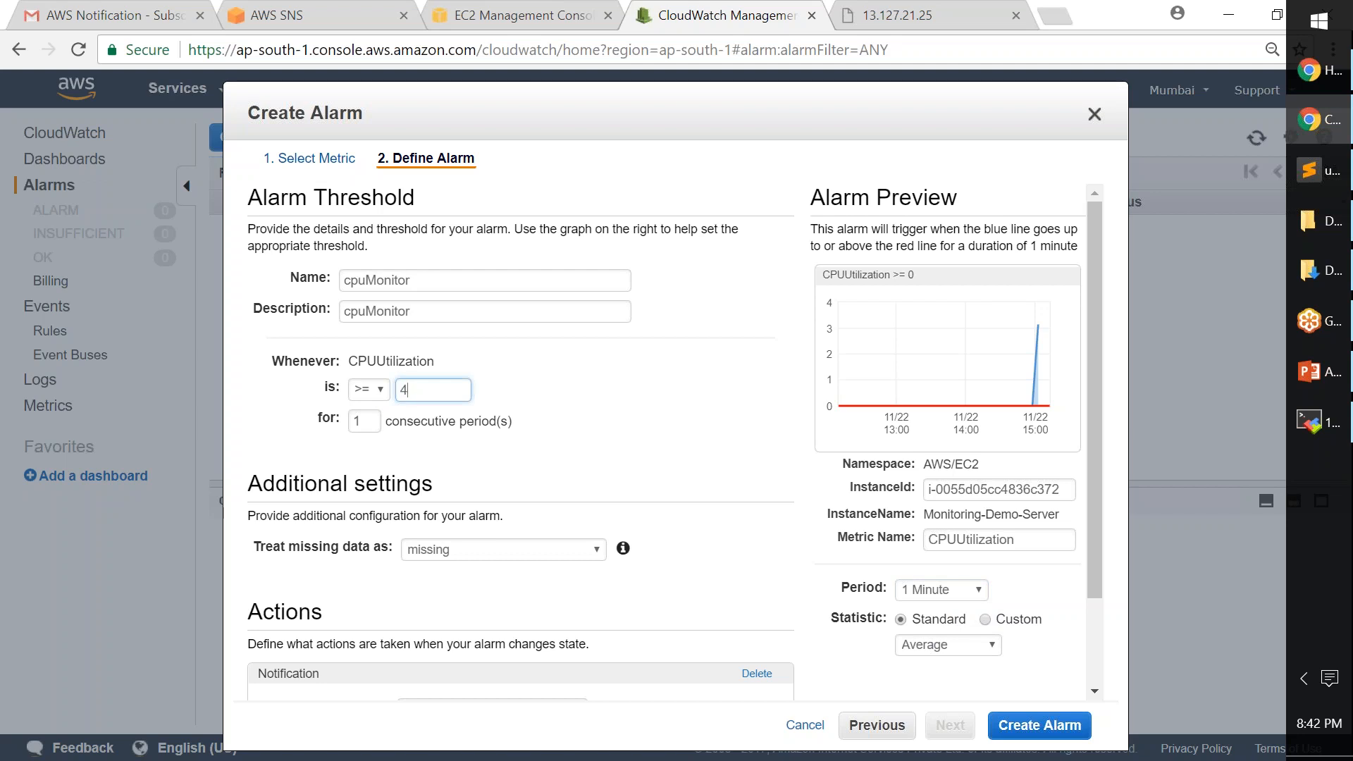
double_click(366, 423)
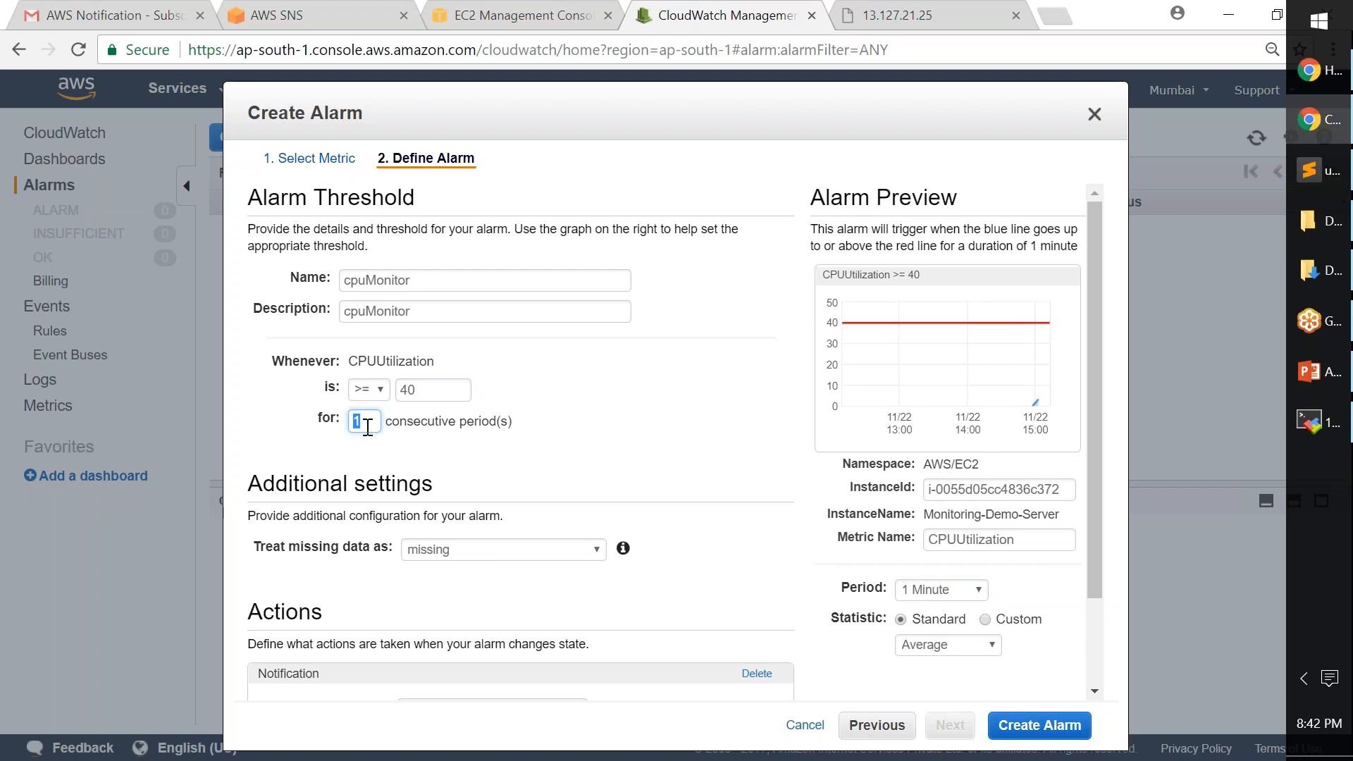
text(3)
click(956, 595)
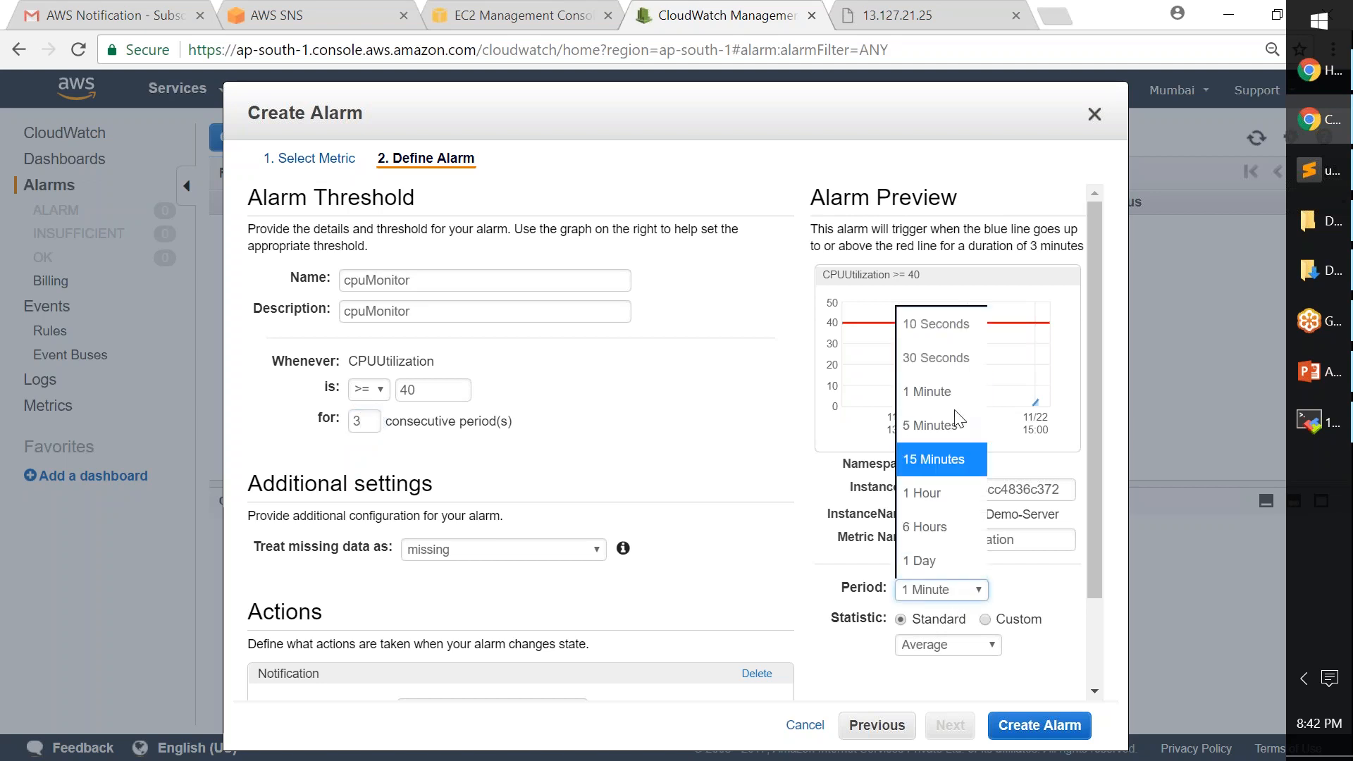
click(677, 468)
double_click(360, 422)
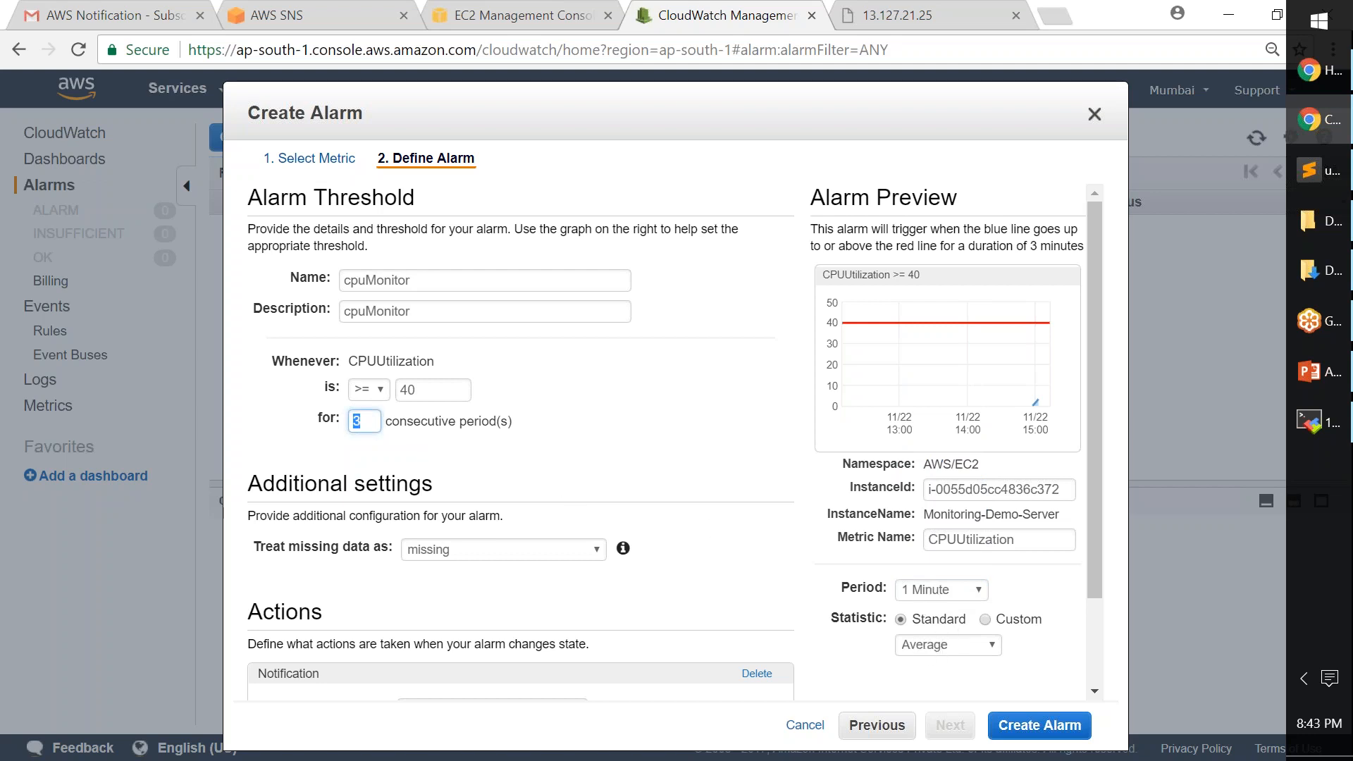
- Review the Actions section, keeping State is ALARM and choosing no notification topic
click(685, 467)
scroll(737, 596, down, 2)
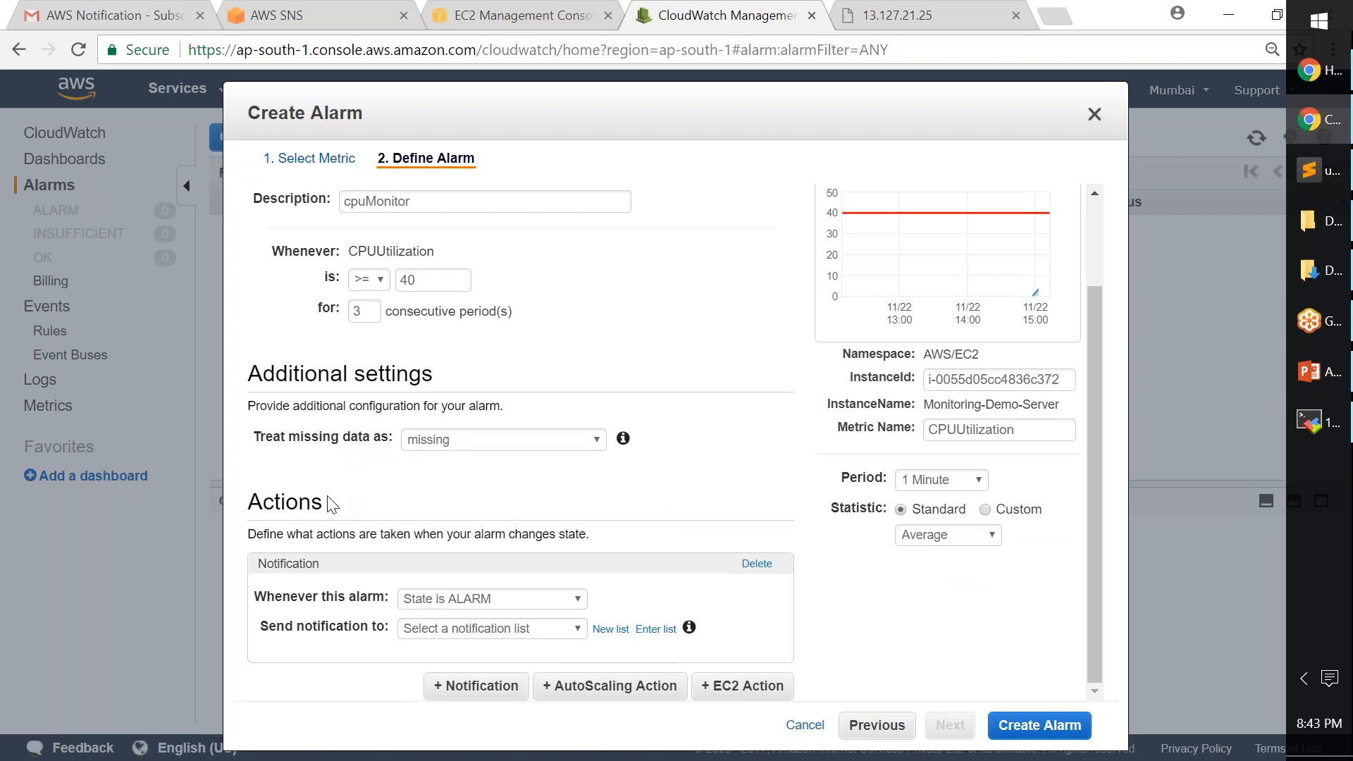
double_click(271, 502)
click(371, 514)
drag(267, 599, 358, 599)
click(540, 604)
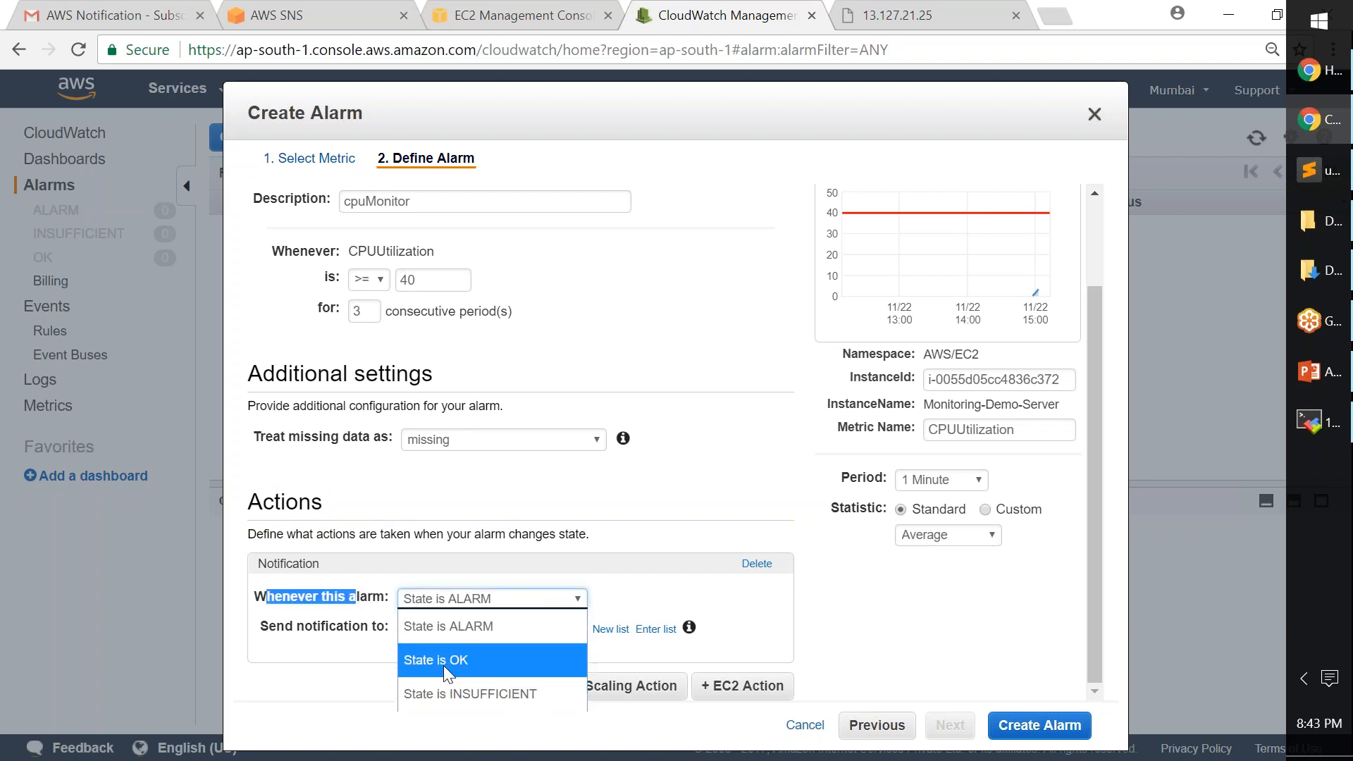
click(477, 627)
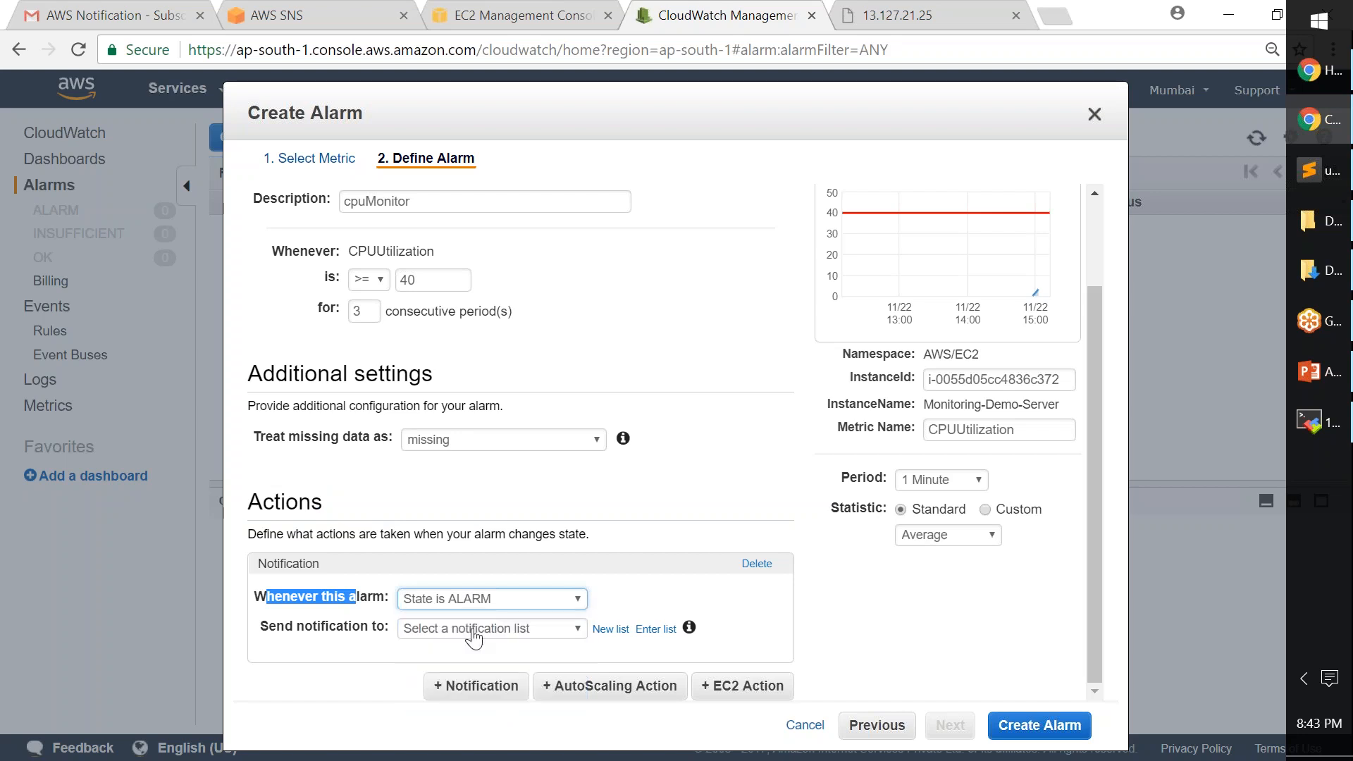
drag(260, 626, 391, 626)
click(371, 656)
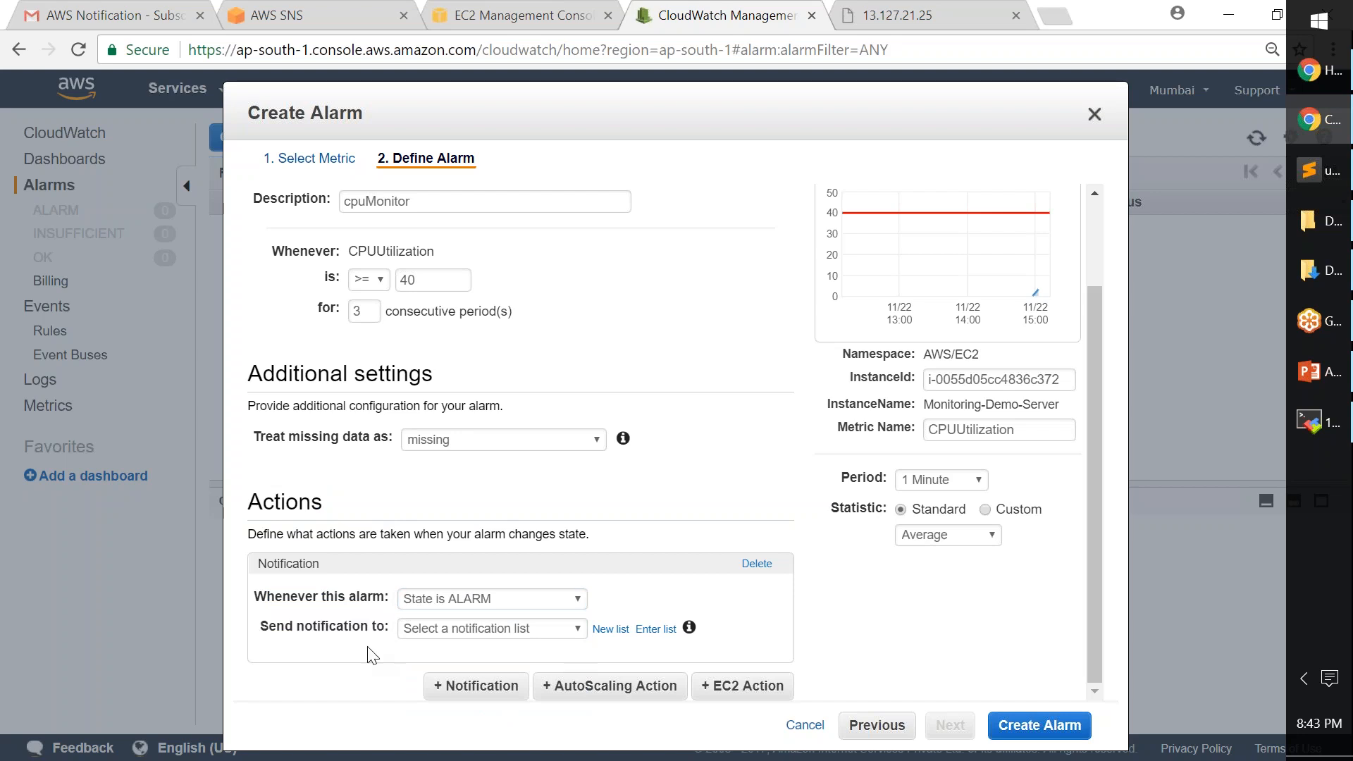
click(544, 633)
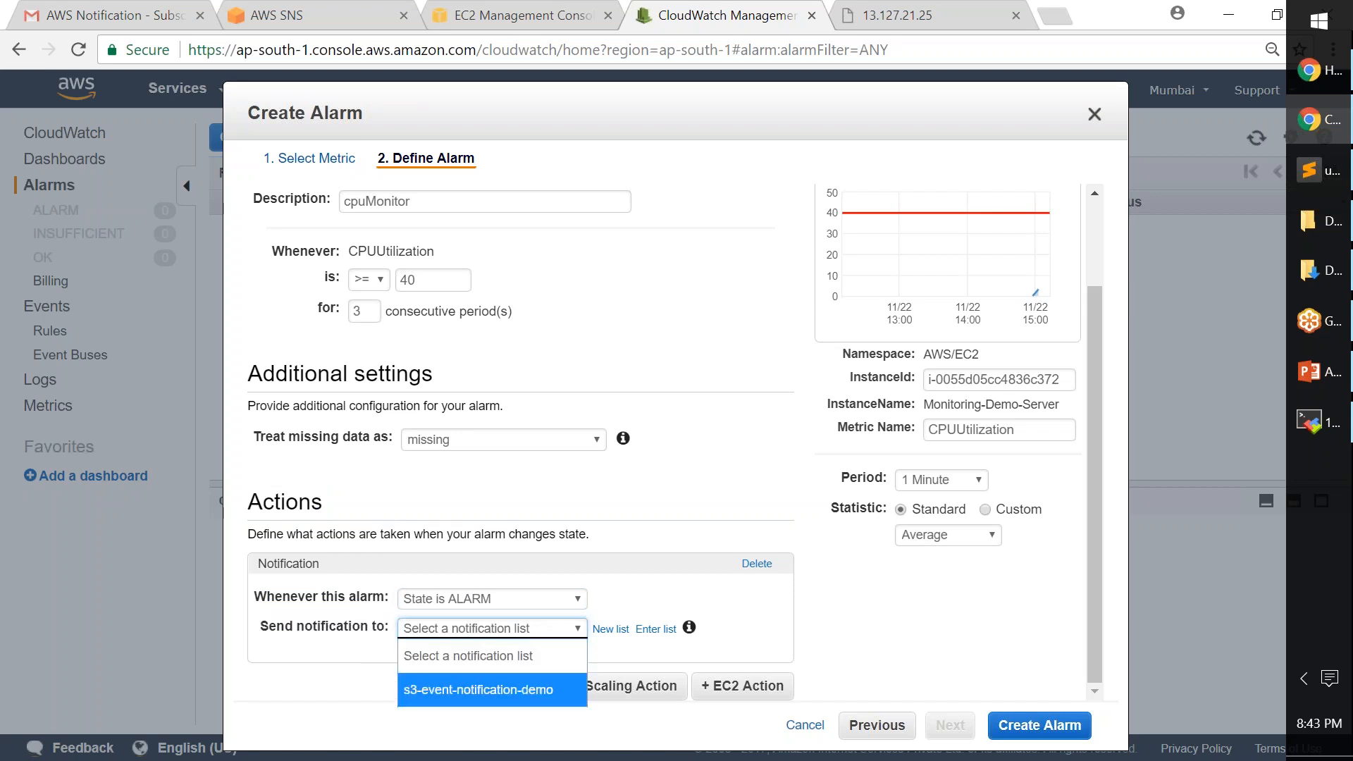
click(774, 603)
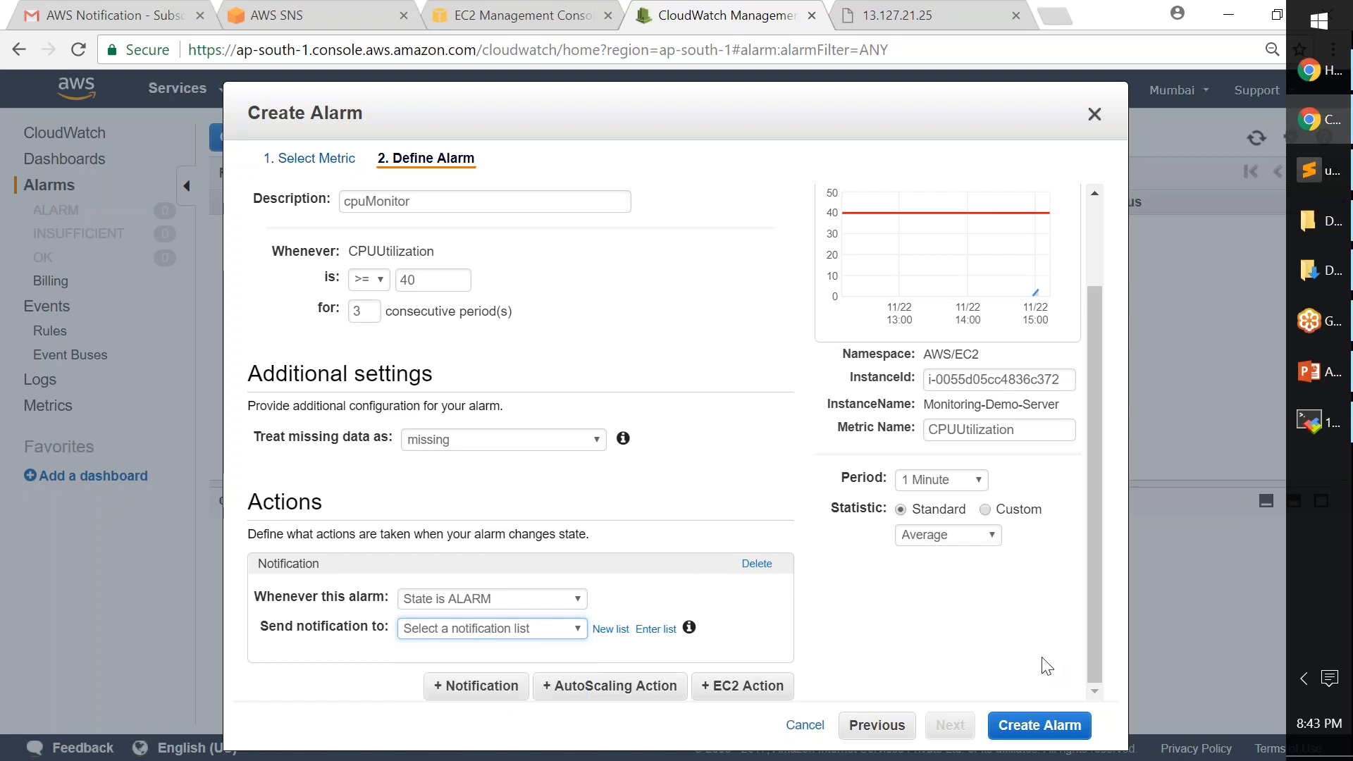
- Zoom out to fit the dialog, recheck the topic list, and close Create Alarm unsaved
drag(726, 122, 740, 89)
key(ctrl+minus)
click(449, 535)
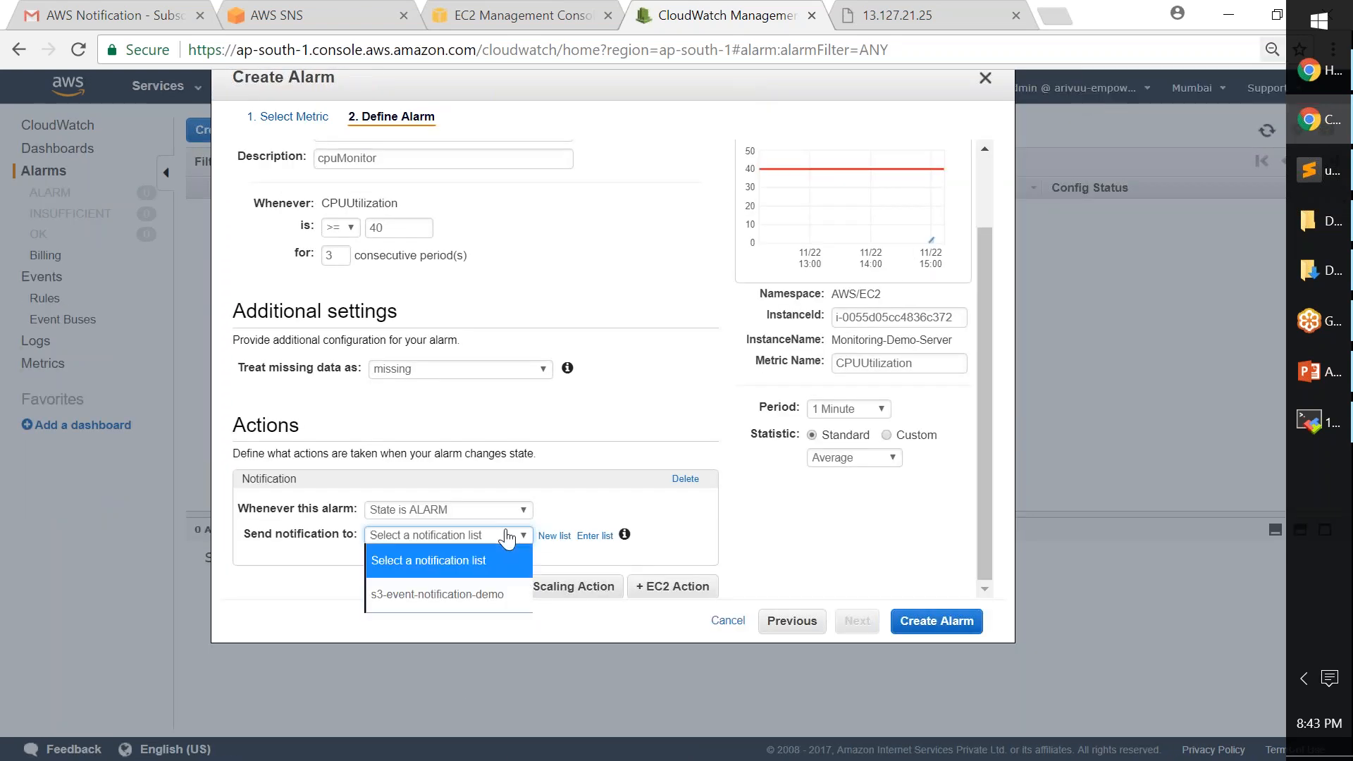
click(451, 567)
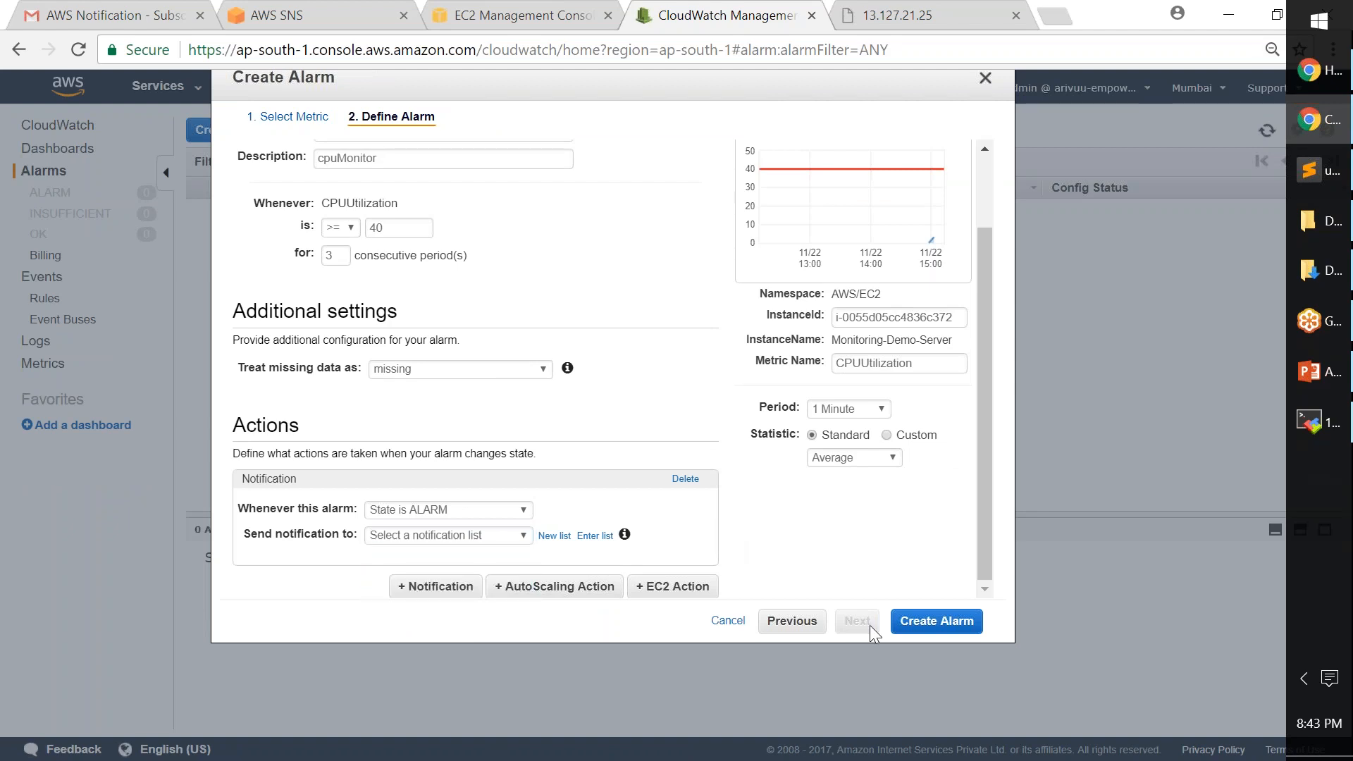
click(985, 79)
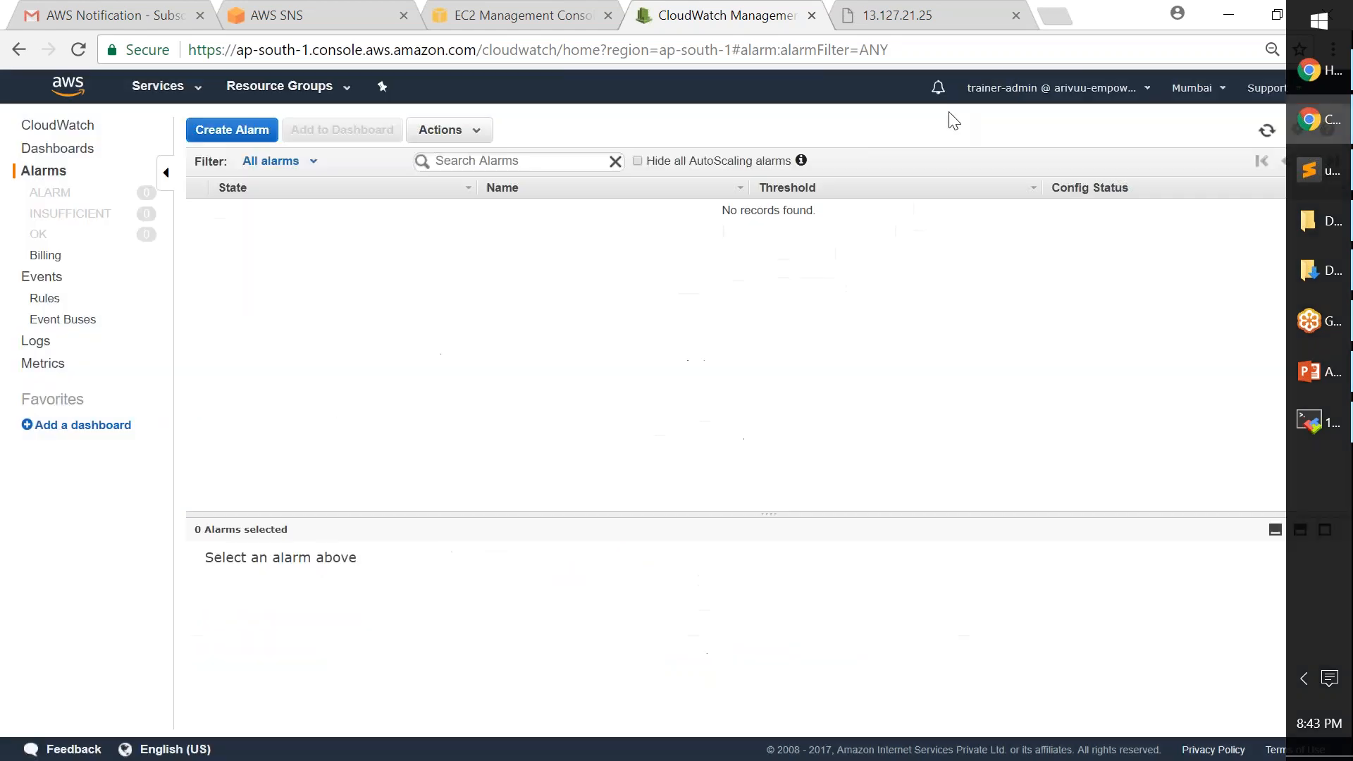
- Reload the alarms page and start a new alarm on the instance's CPUUtilization metric
click(77, 51)
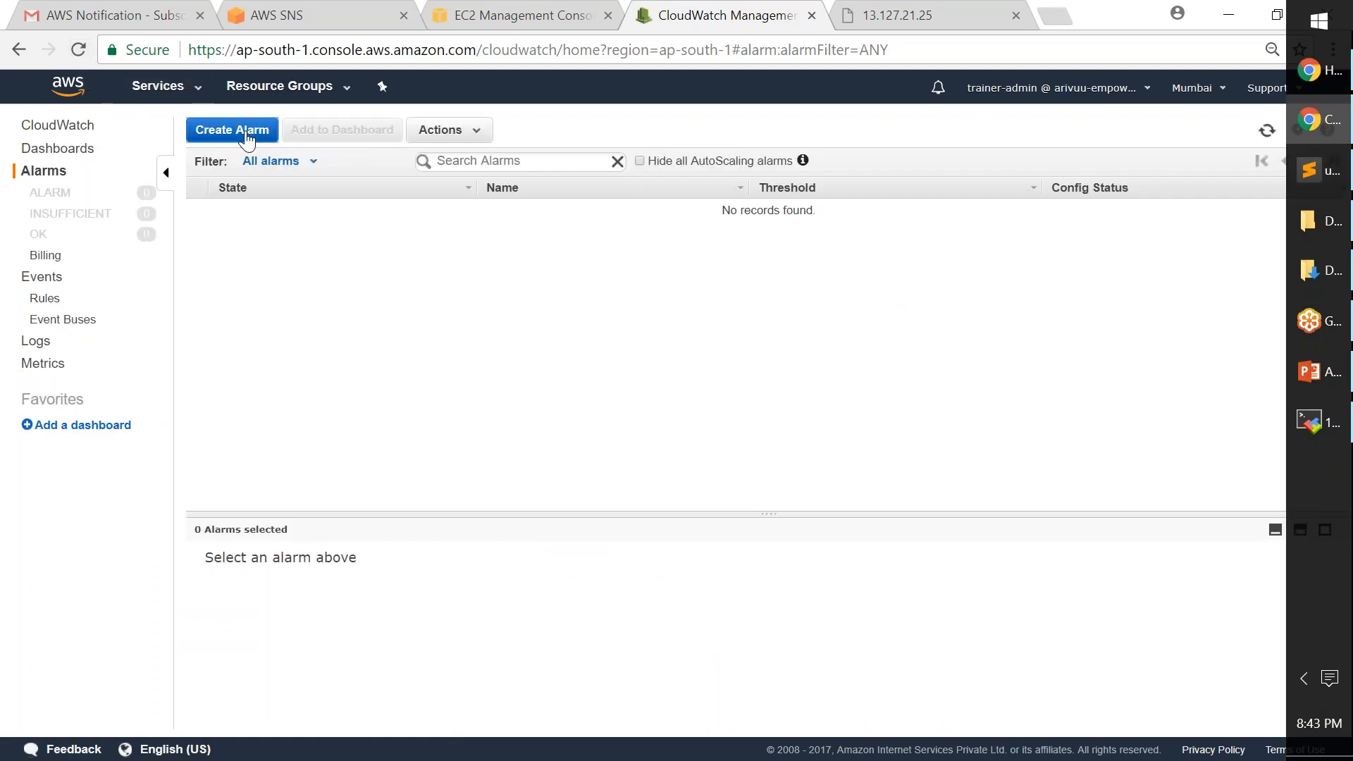
click(246, 139)
click(469, 191)
text(i-0055d05cc4836c372)
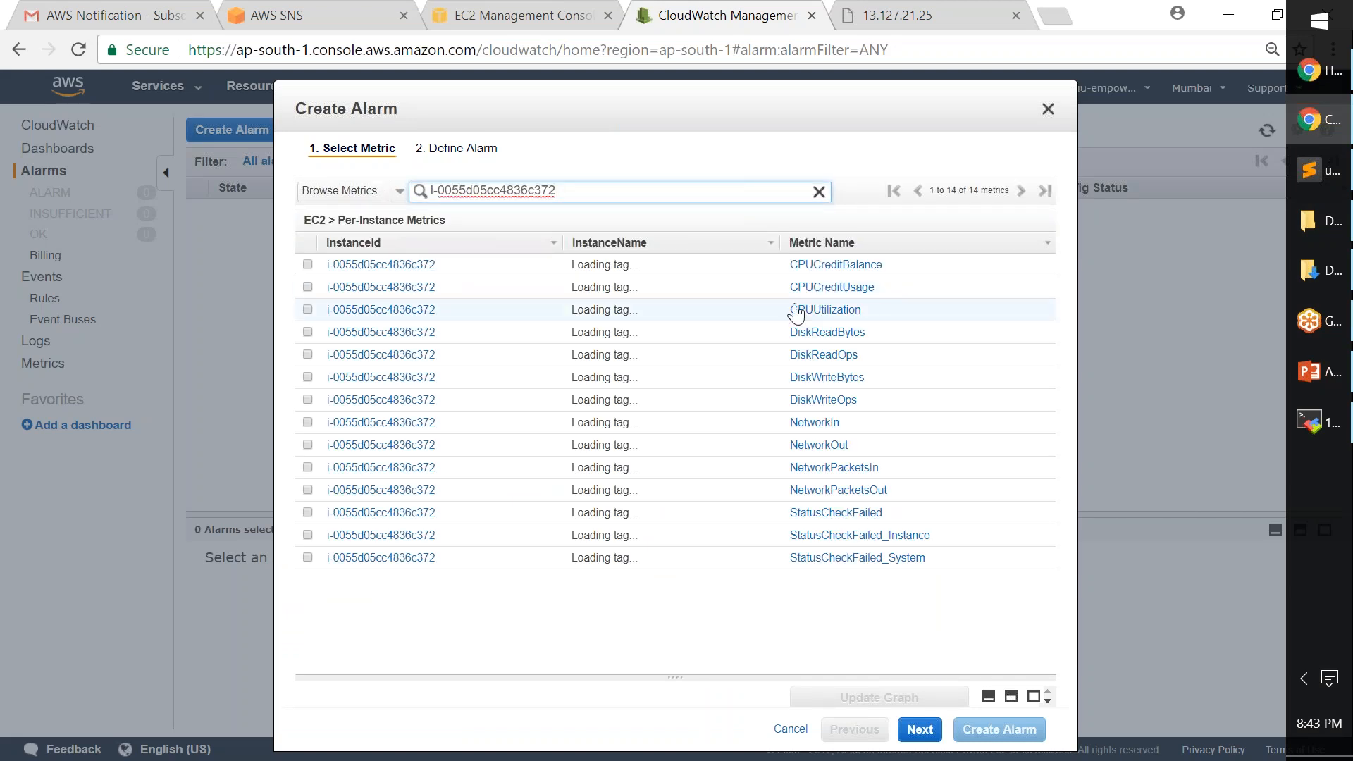
click(307, 309)
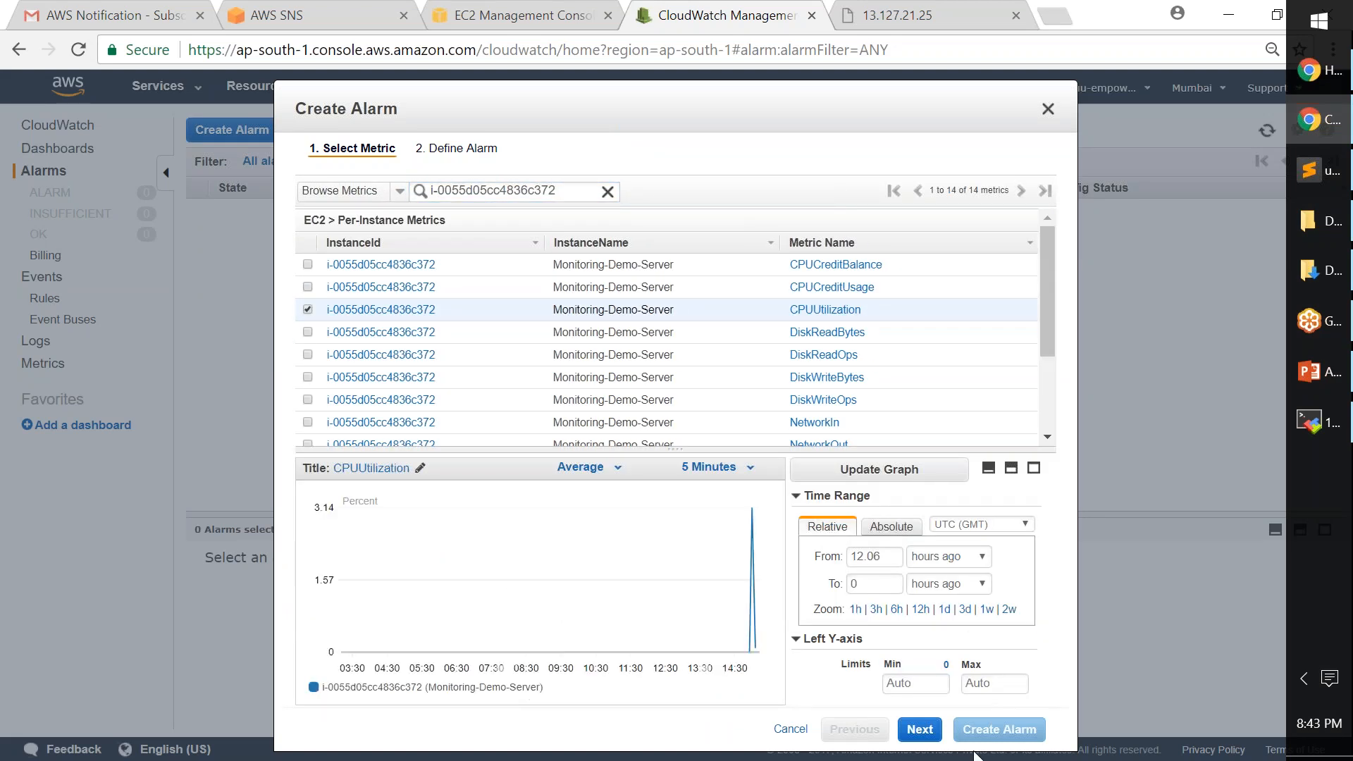
click(921, 730)
- Enter cpuMon as both the alarm name and description
click(462, 261)
text(cpuM)
key(Tab)
text(cpuM)
click(506, 661)
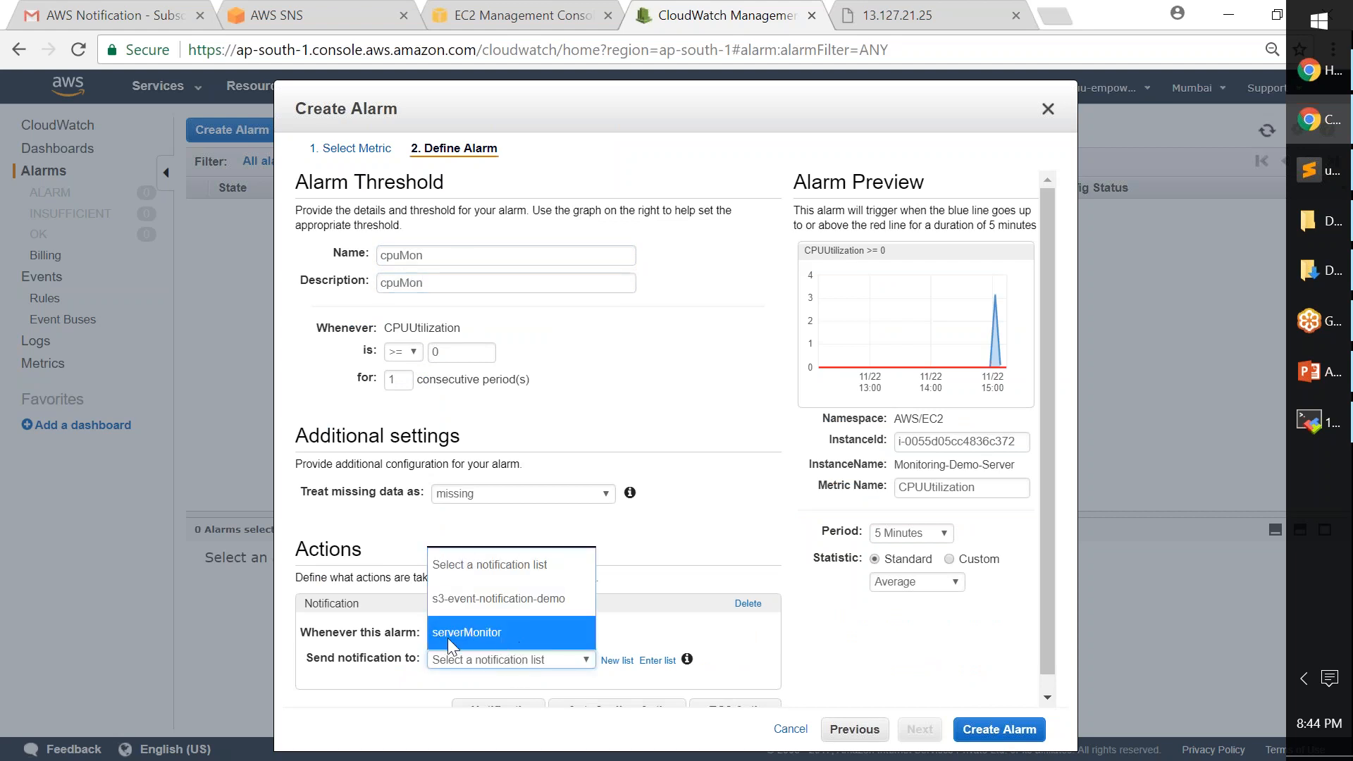
- Notify serverMonitor when CPUUtilization is >= 40 for 3 consecutive 1-minute periods
click(496, 633)
double_click(454, 353)
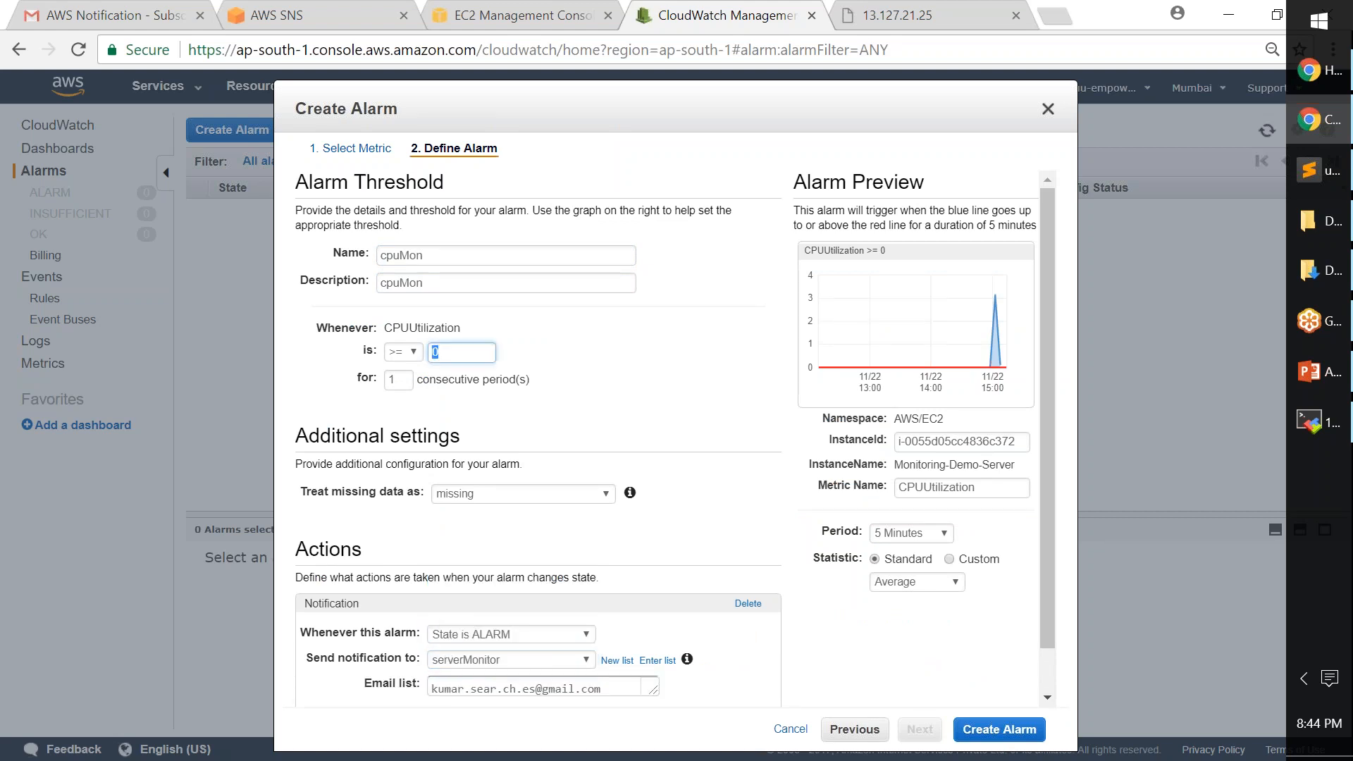
double_click(397, 381)
text(3)
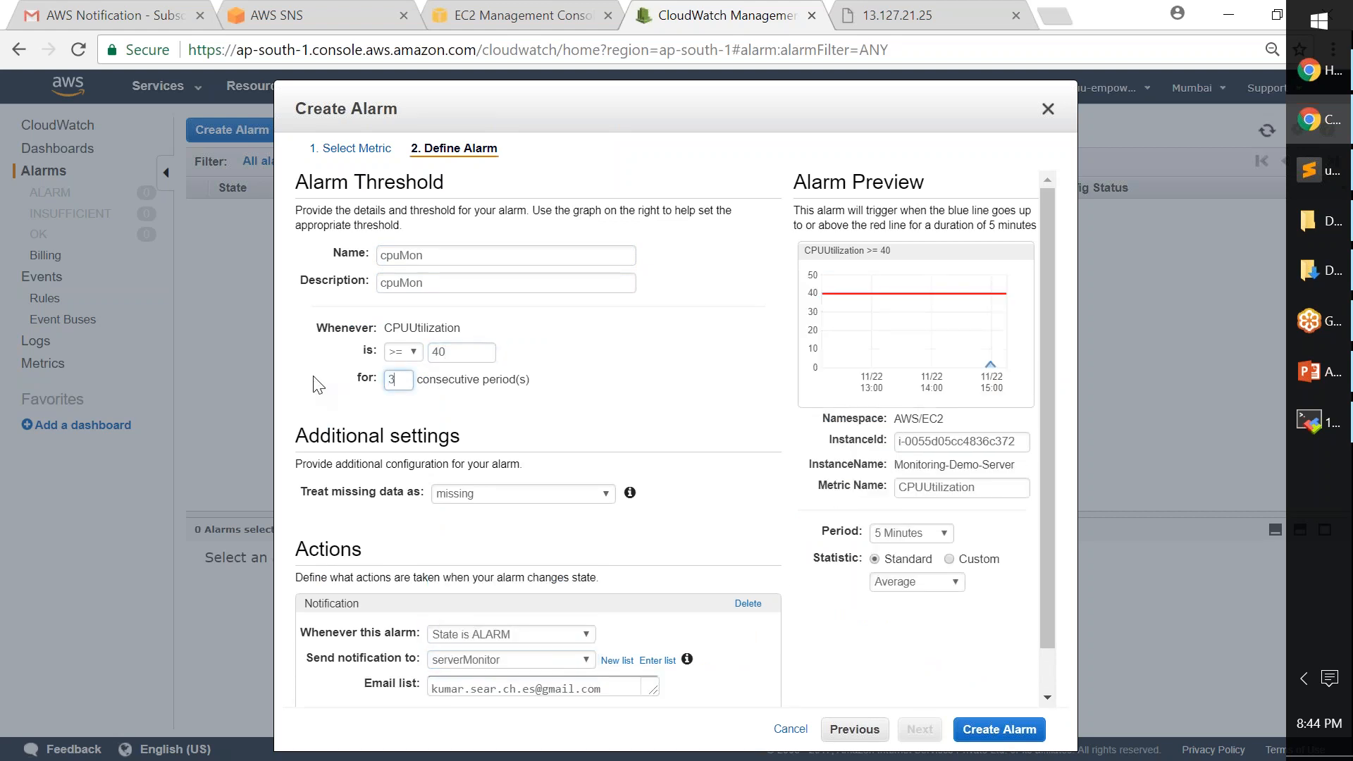
click(911, 533)
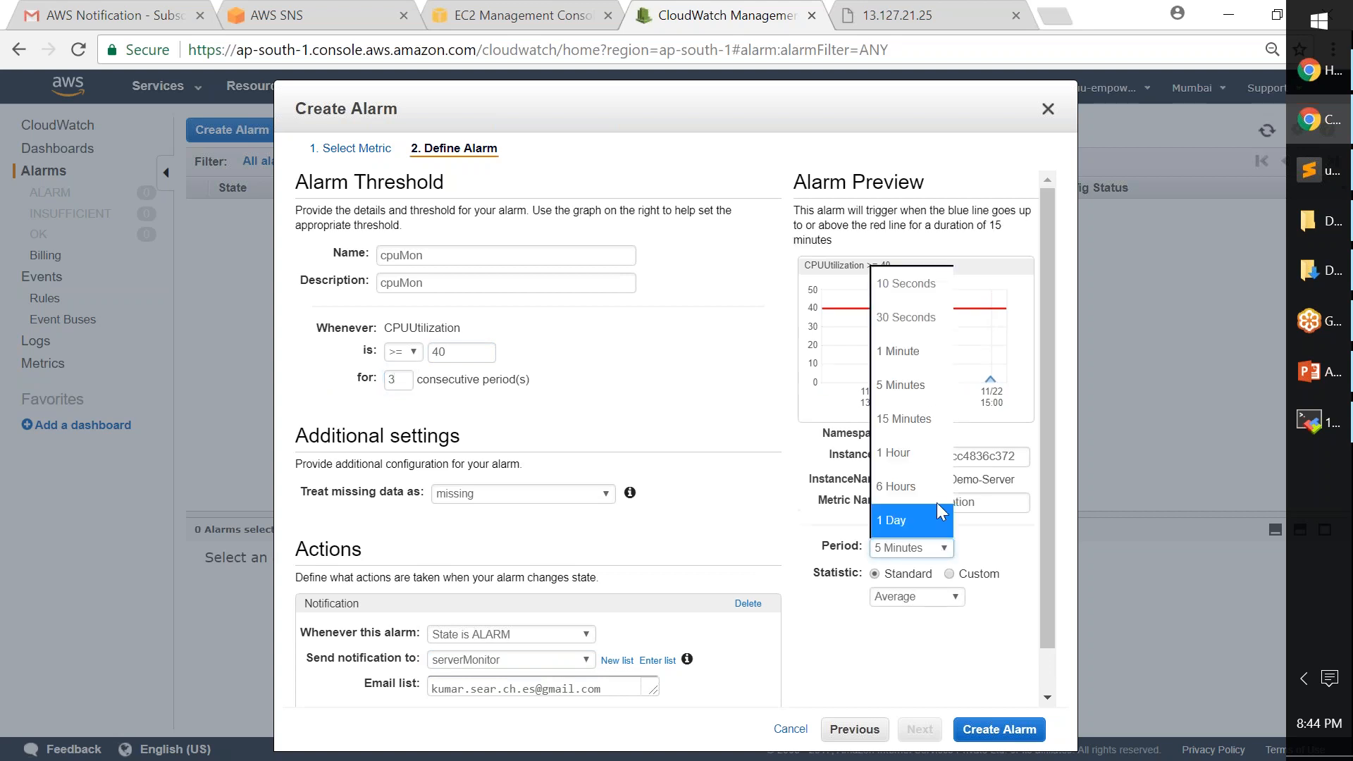
click(920, 350)
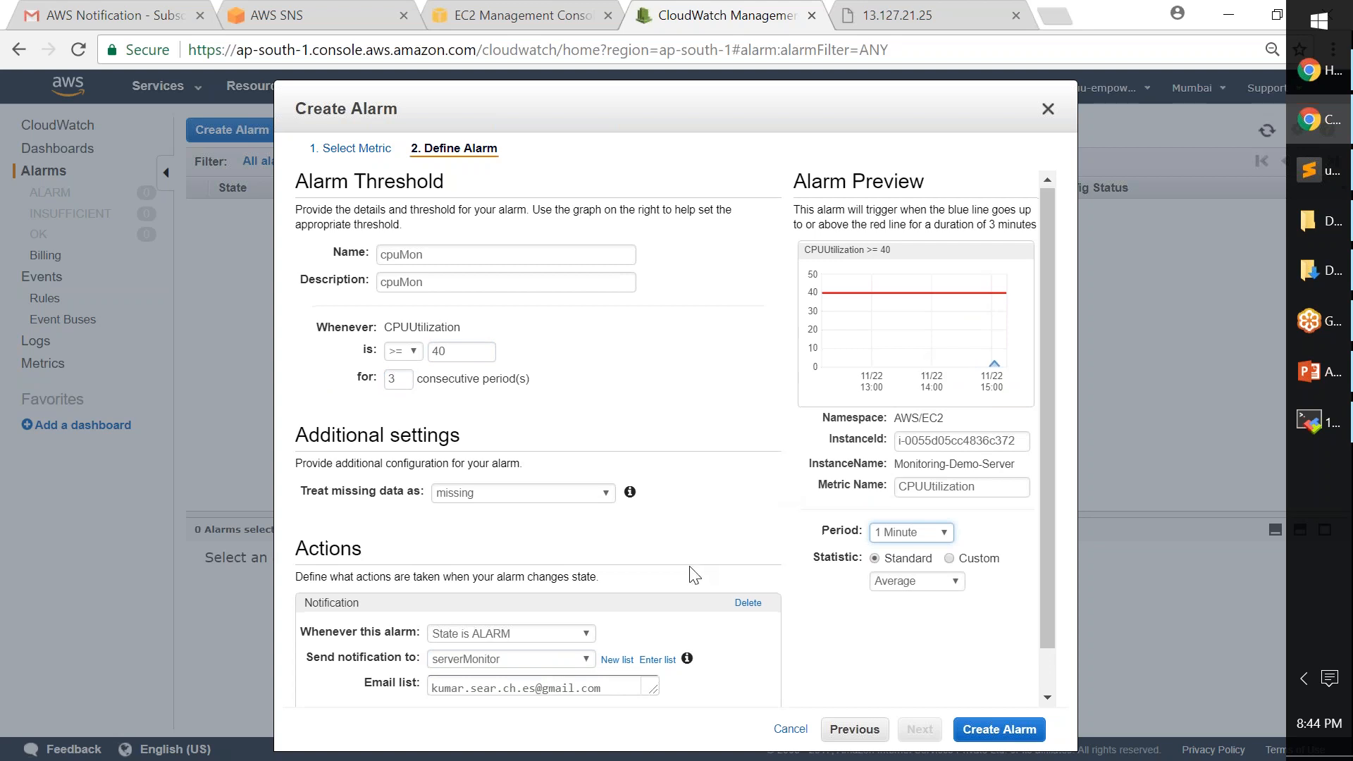
scroll(694, 574, down, 1)
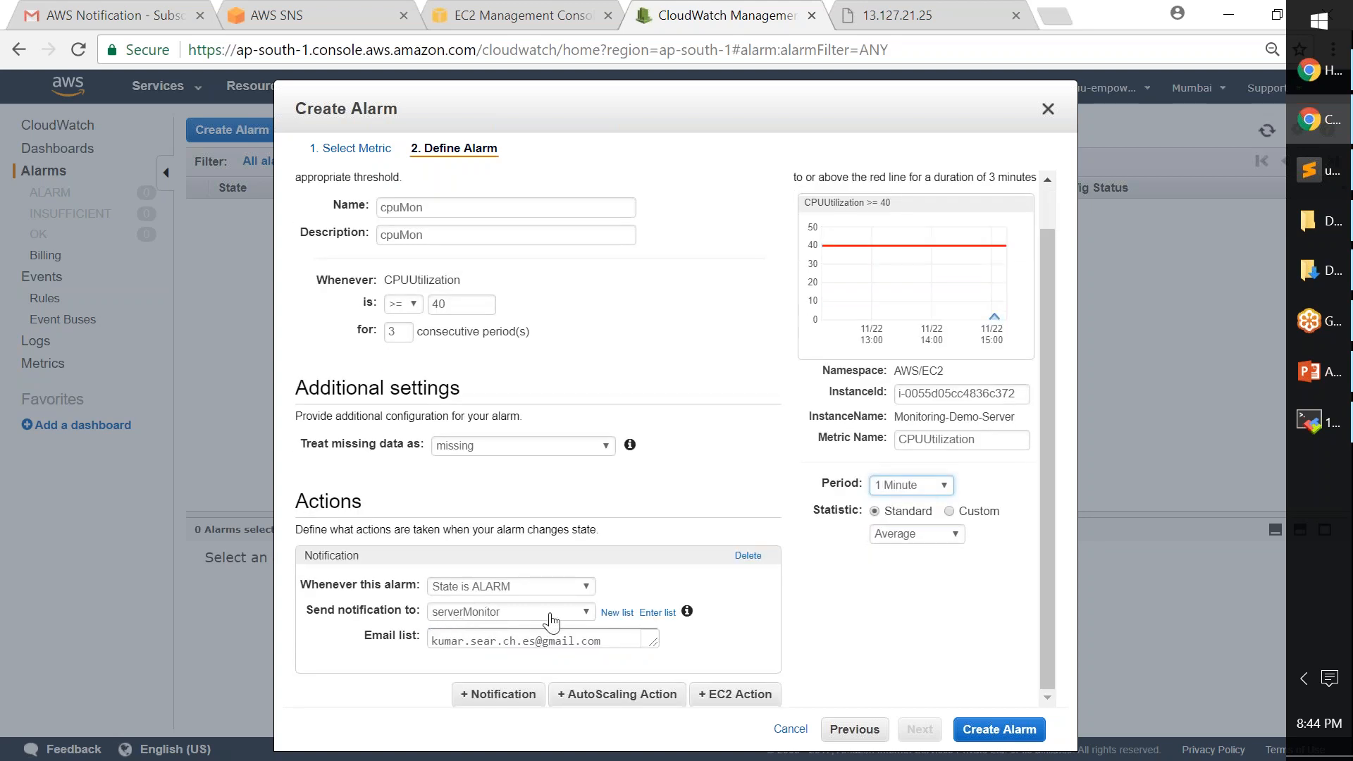
drag(432, 637, 623, 645)
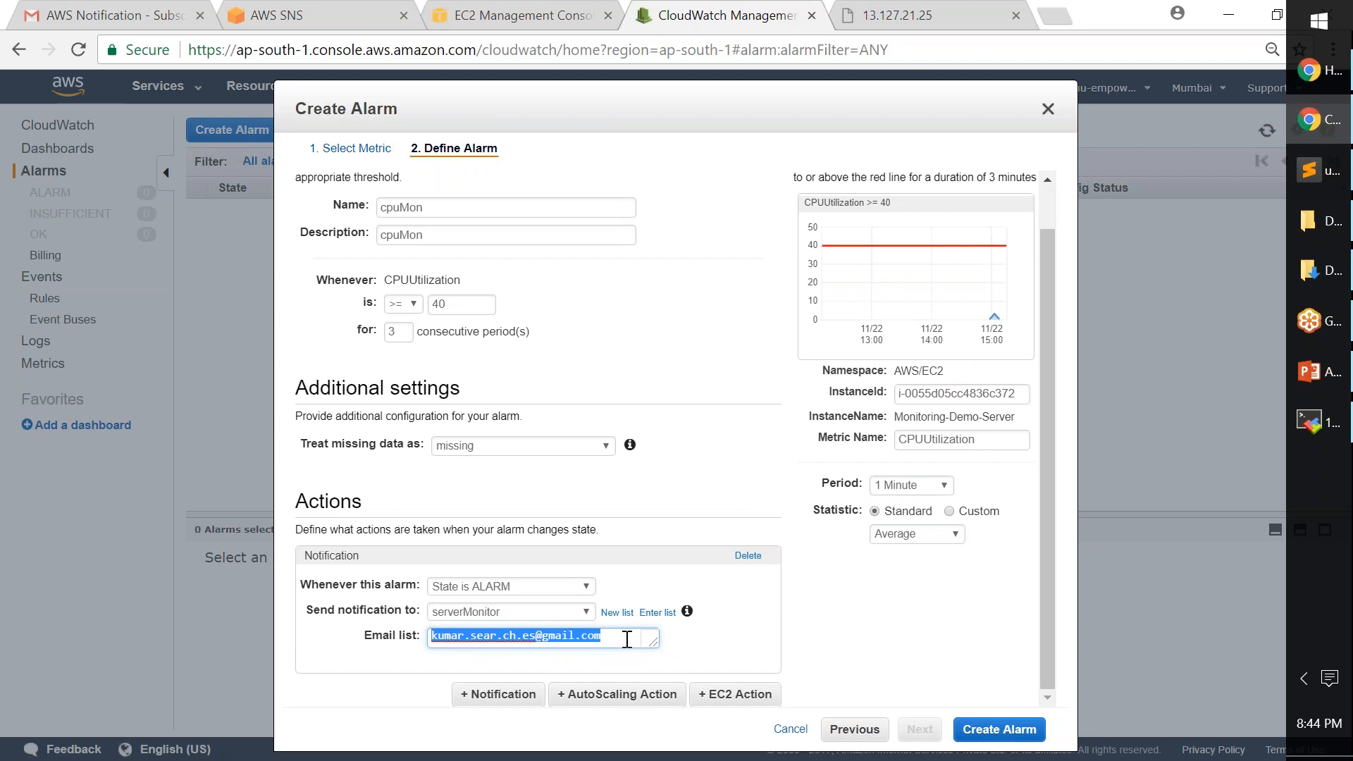
click(627, 640)
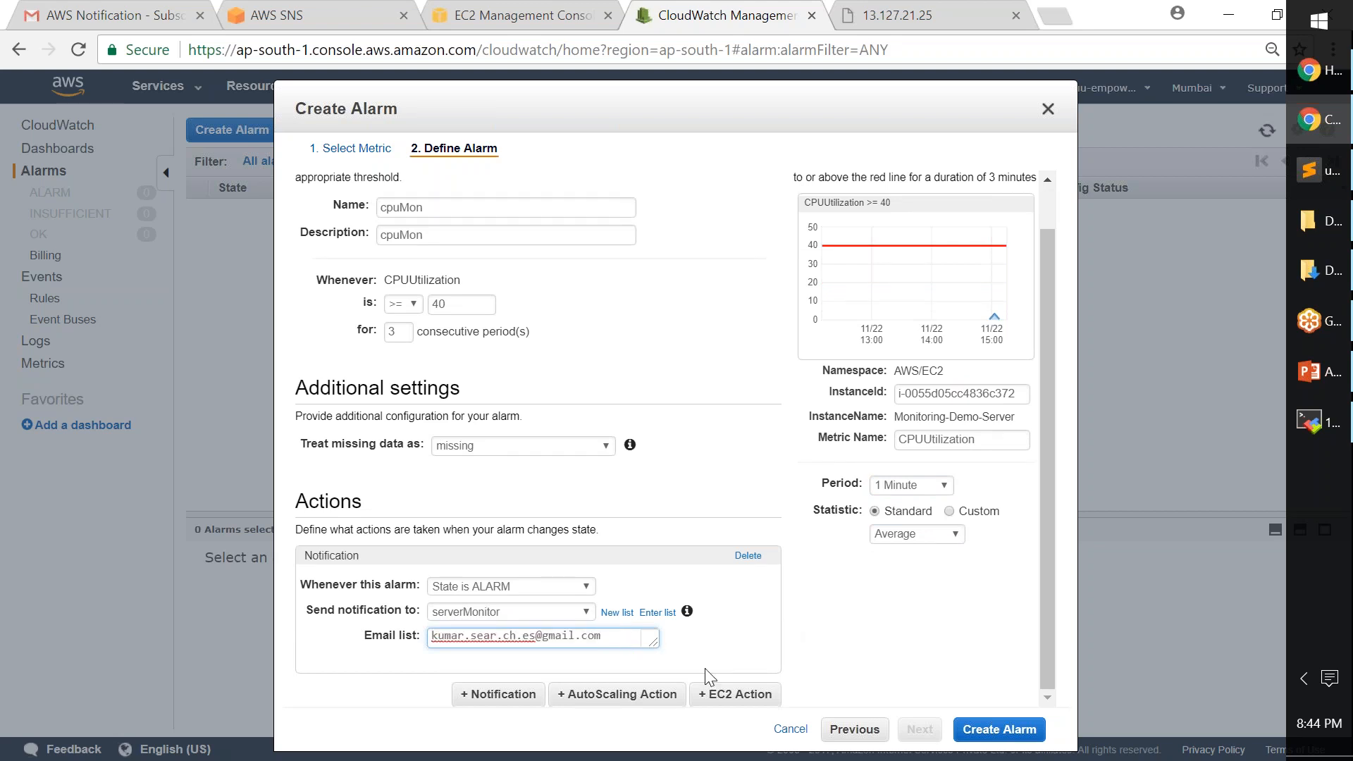
click(610, 696)
scroll(638, 627, down, 2)
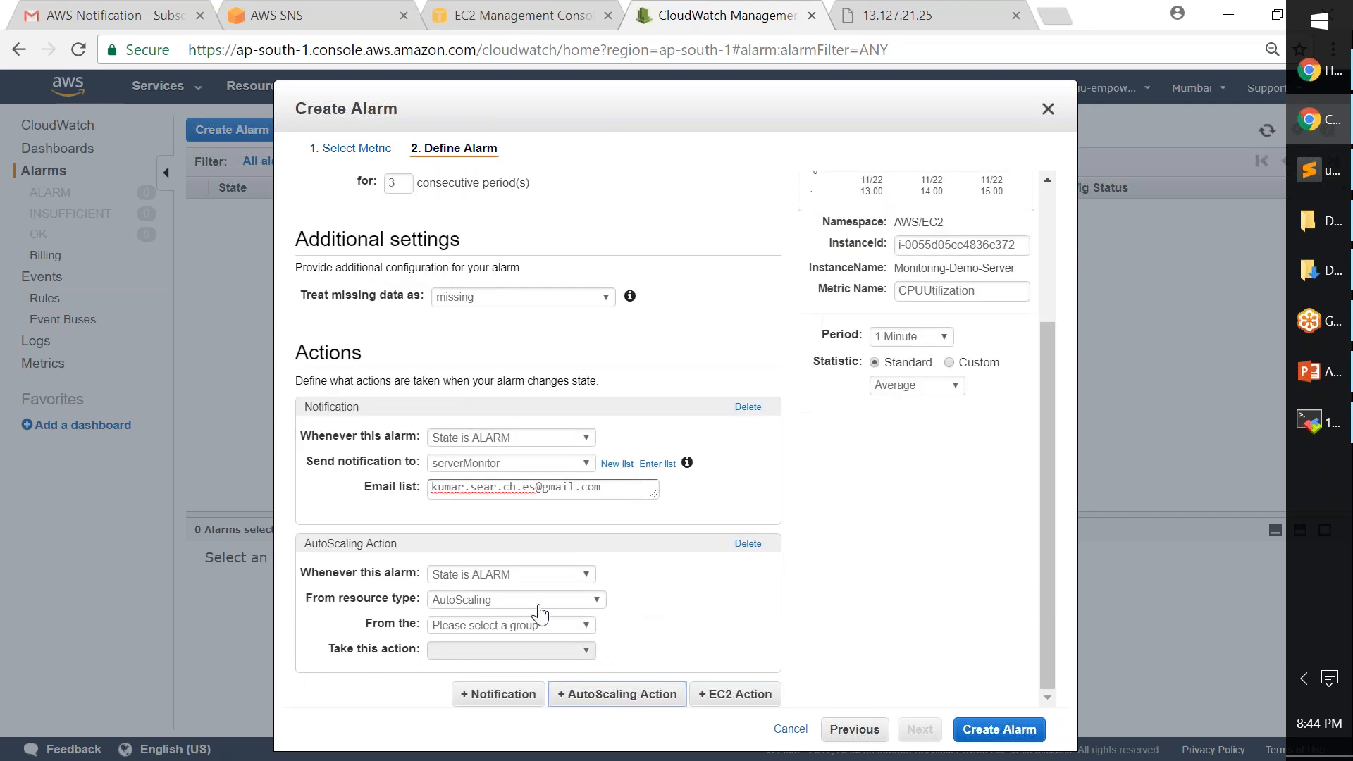
click(562, 626)
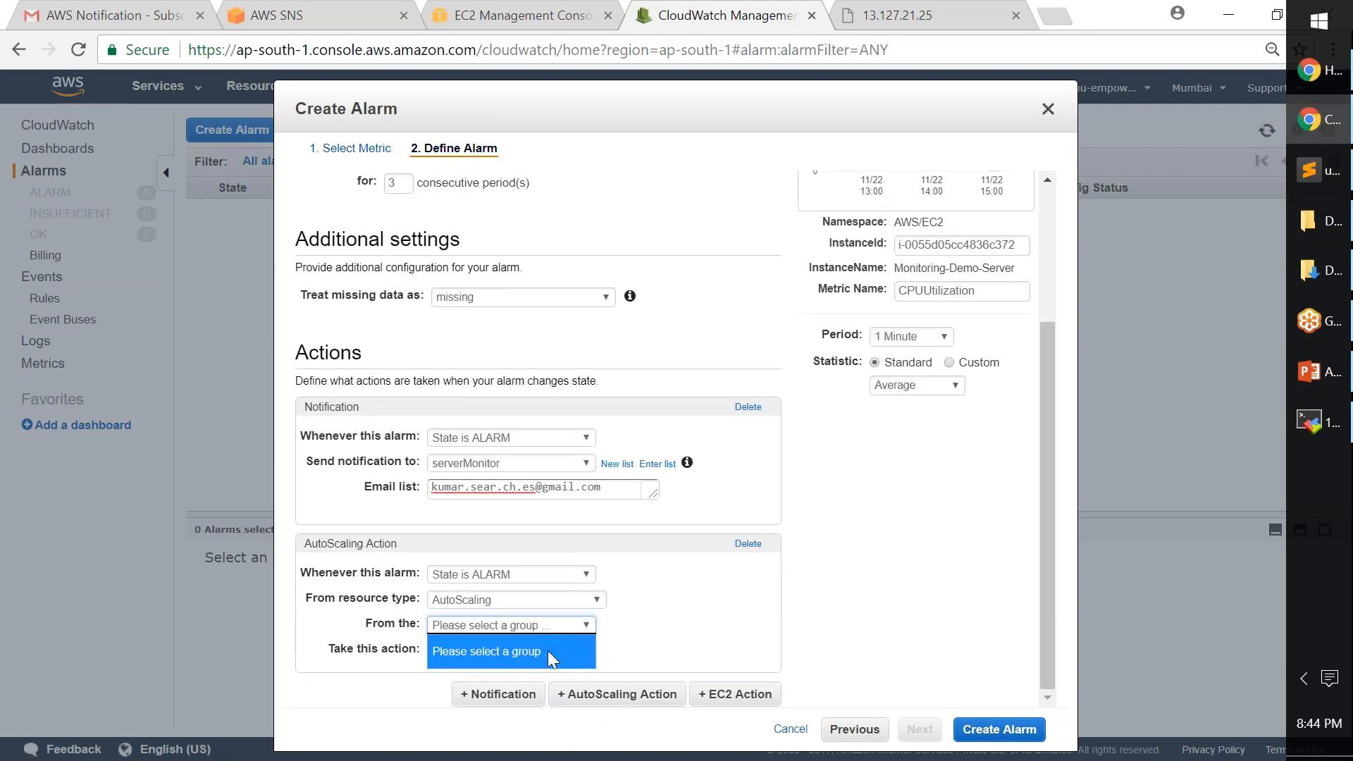
click(967, 649)
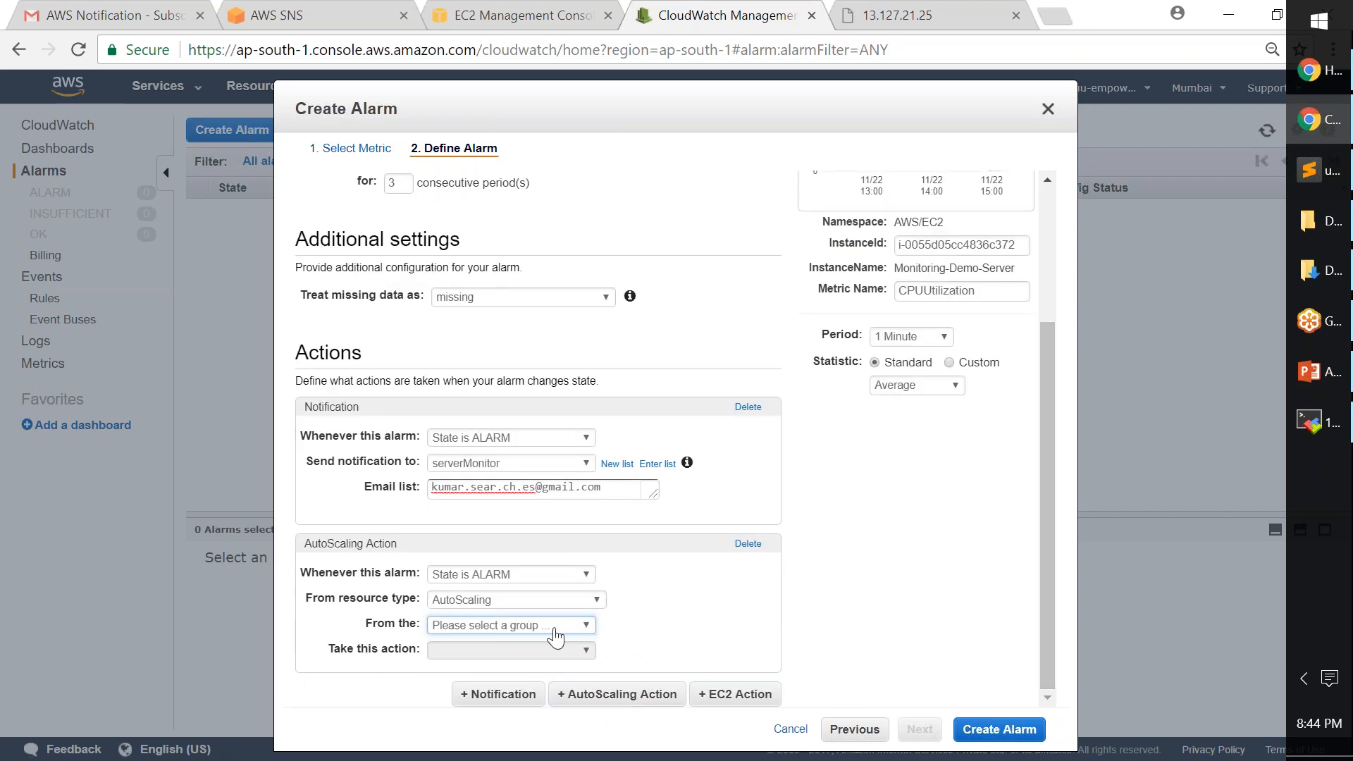
click(557, 637)
click(655, 647)
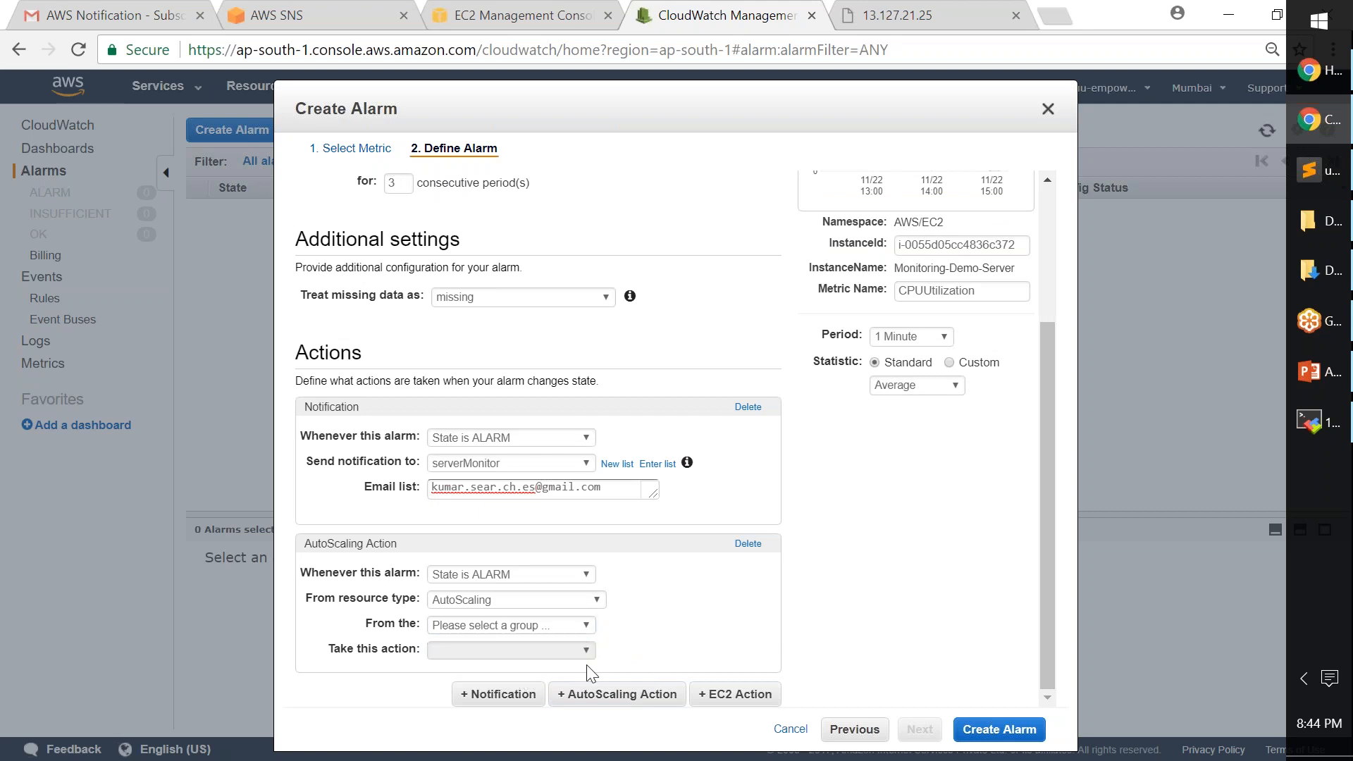
click(568, 607)
click(682, 605)
click(748, 543)
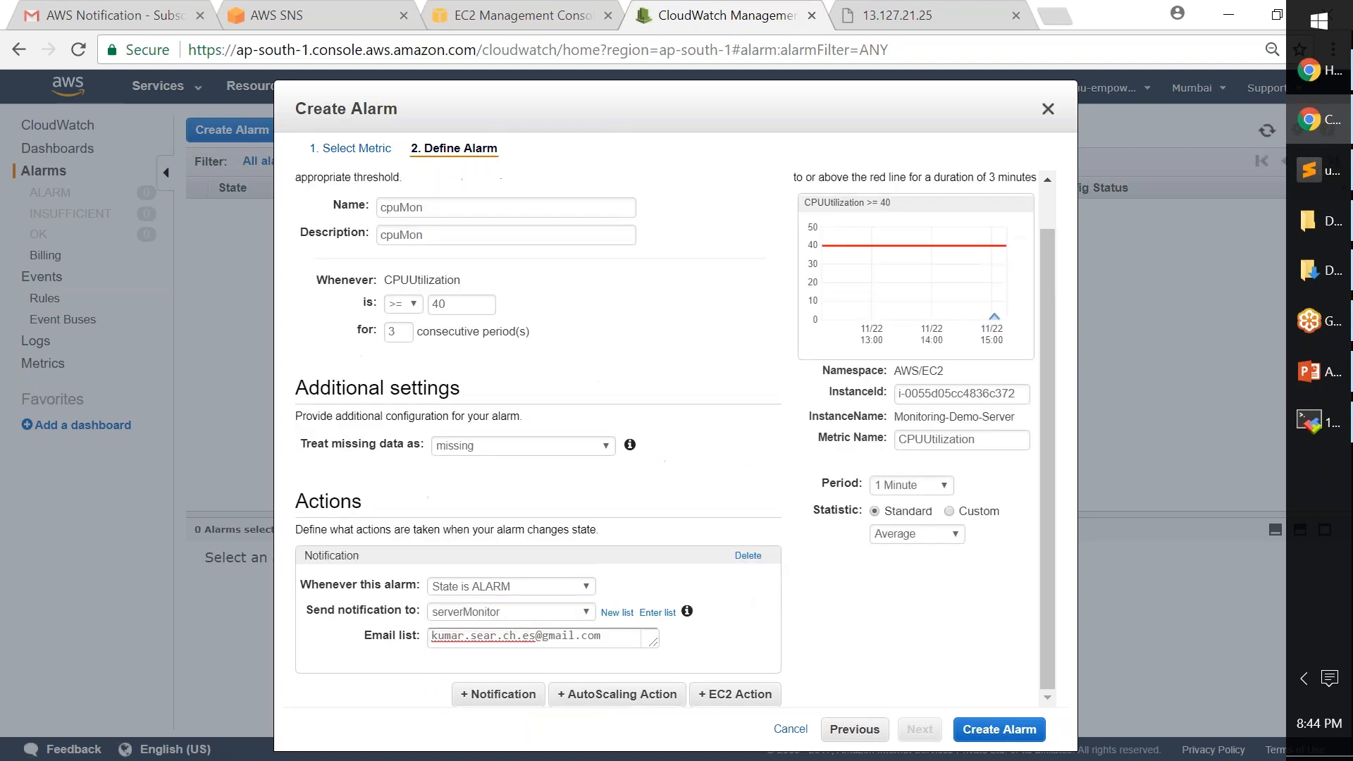
click(762, 698)
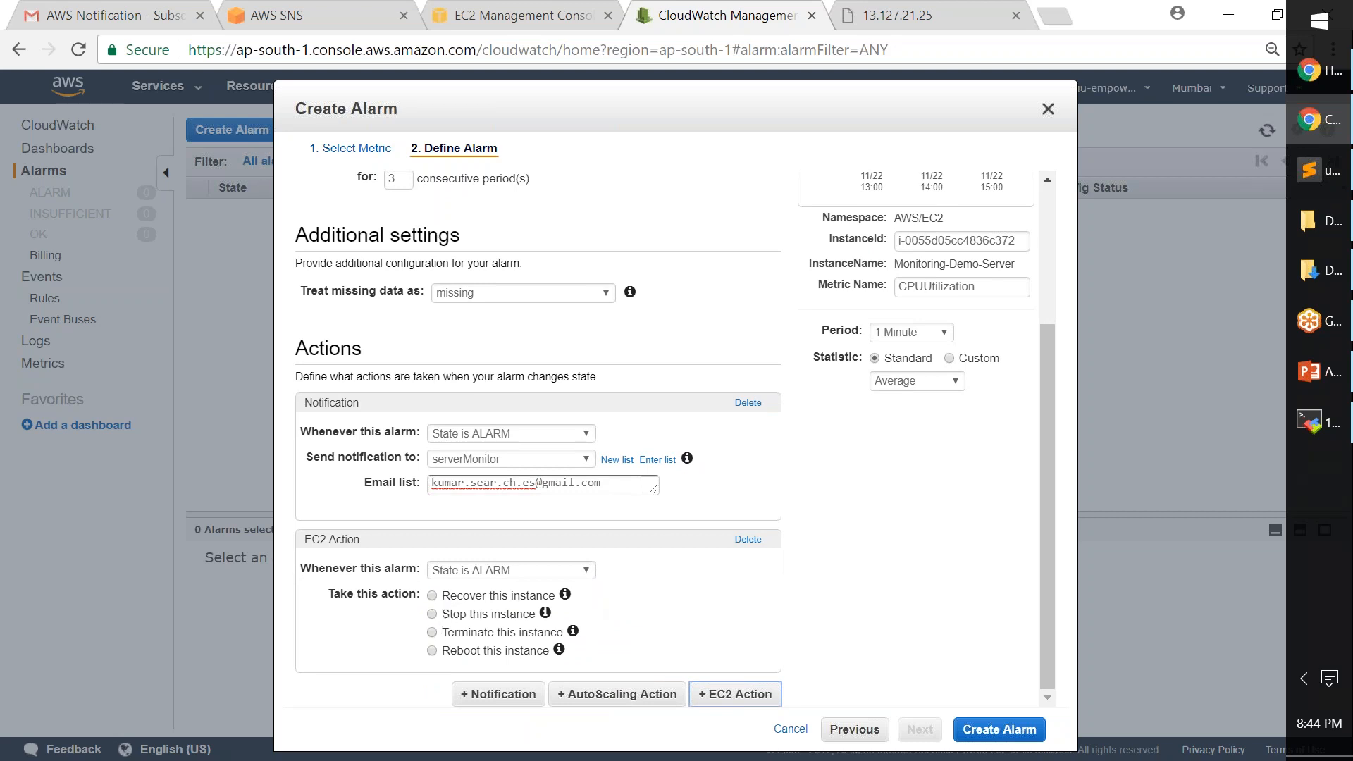
click(582, 571)
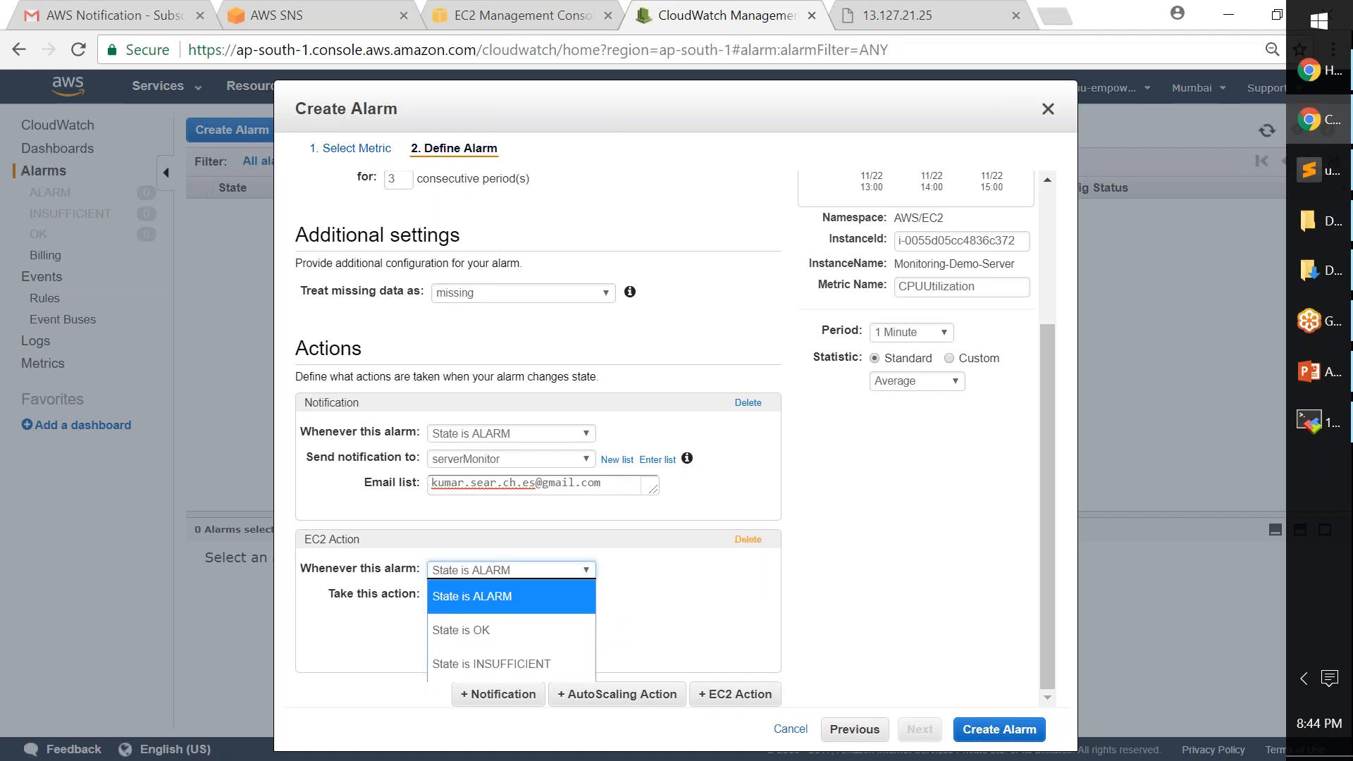
click(749, 539)
click(748, 539)
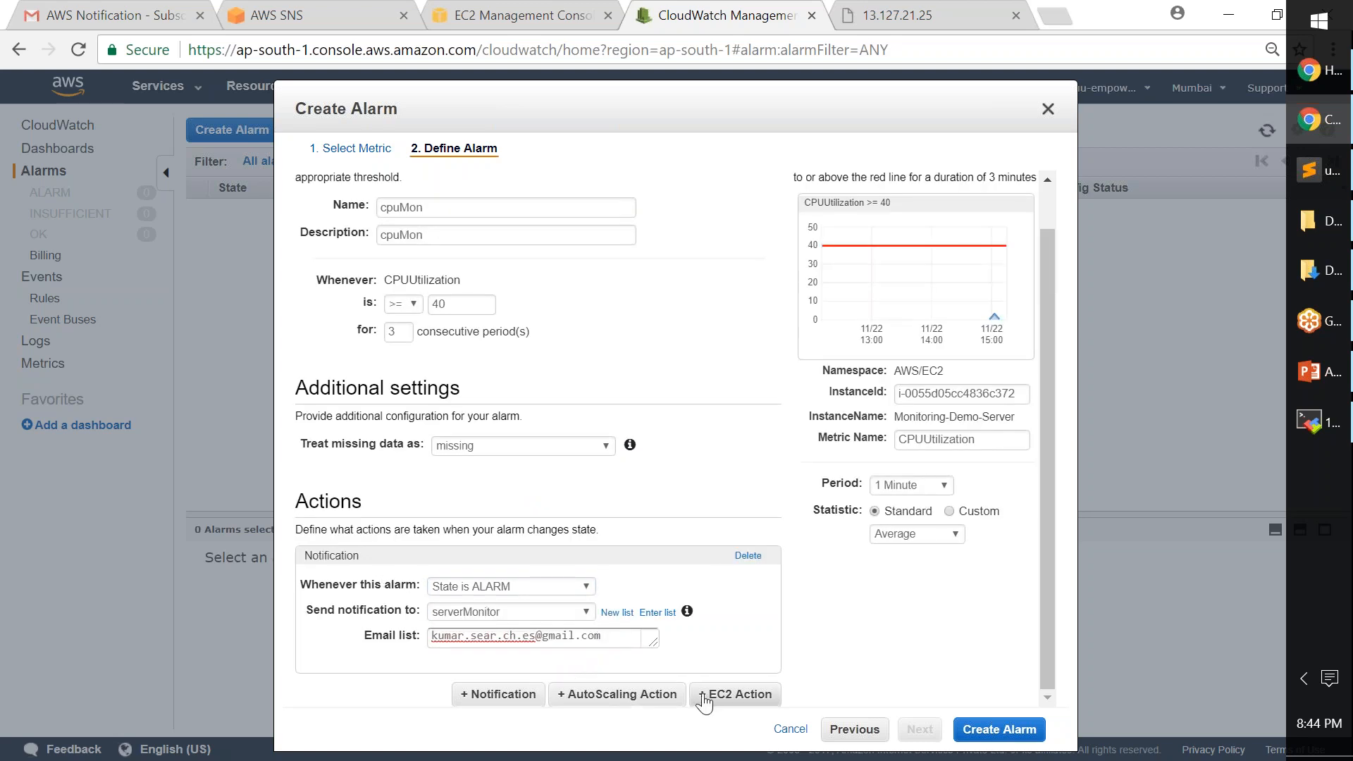
- Create the cpuMon alarm and select it in the alarms list to show its details
click(998, 731)
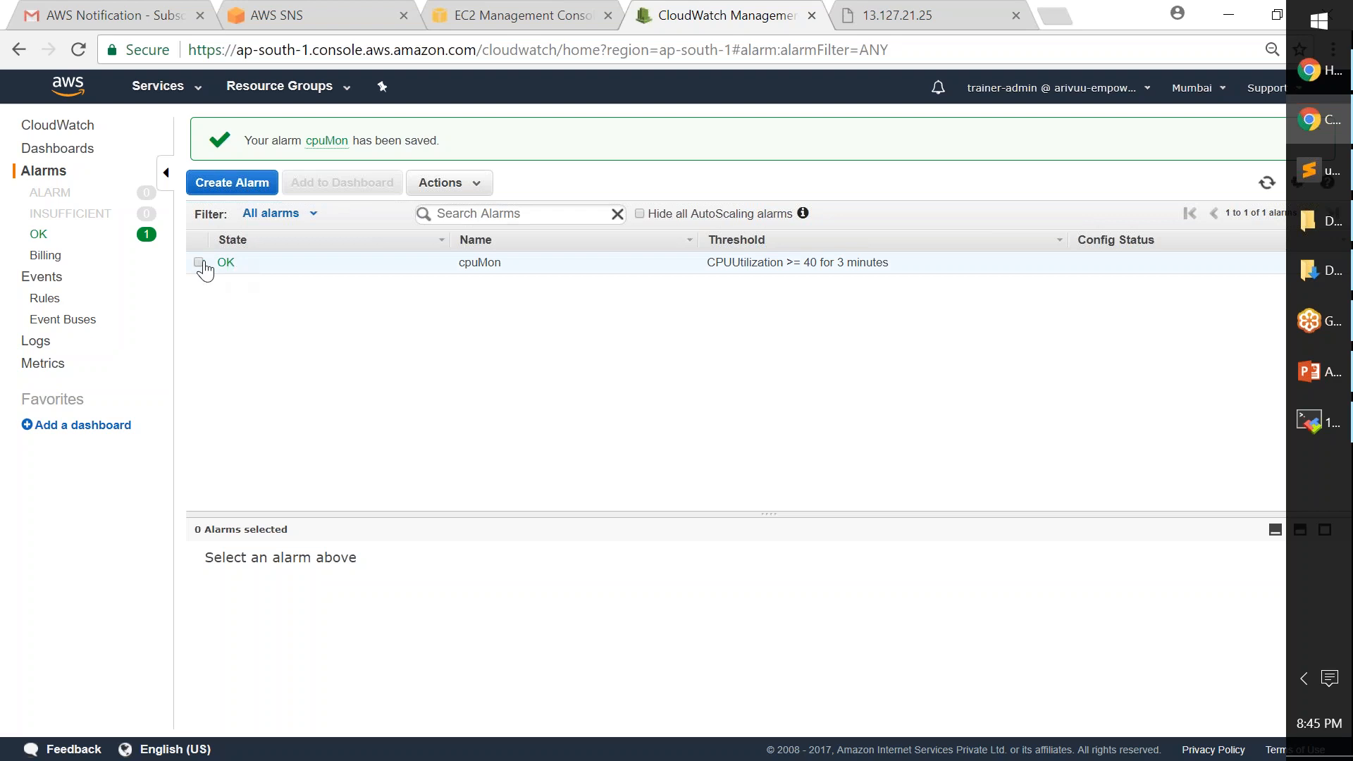
drag(20, 223, 118, 230)
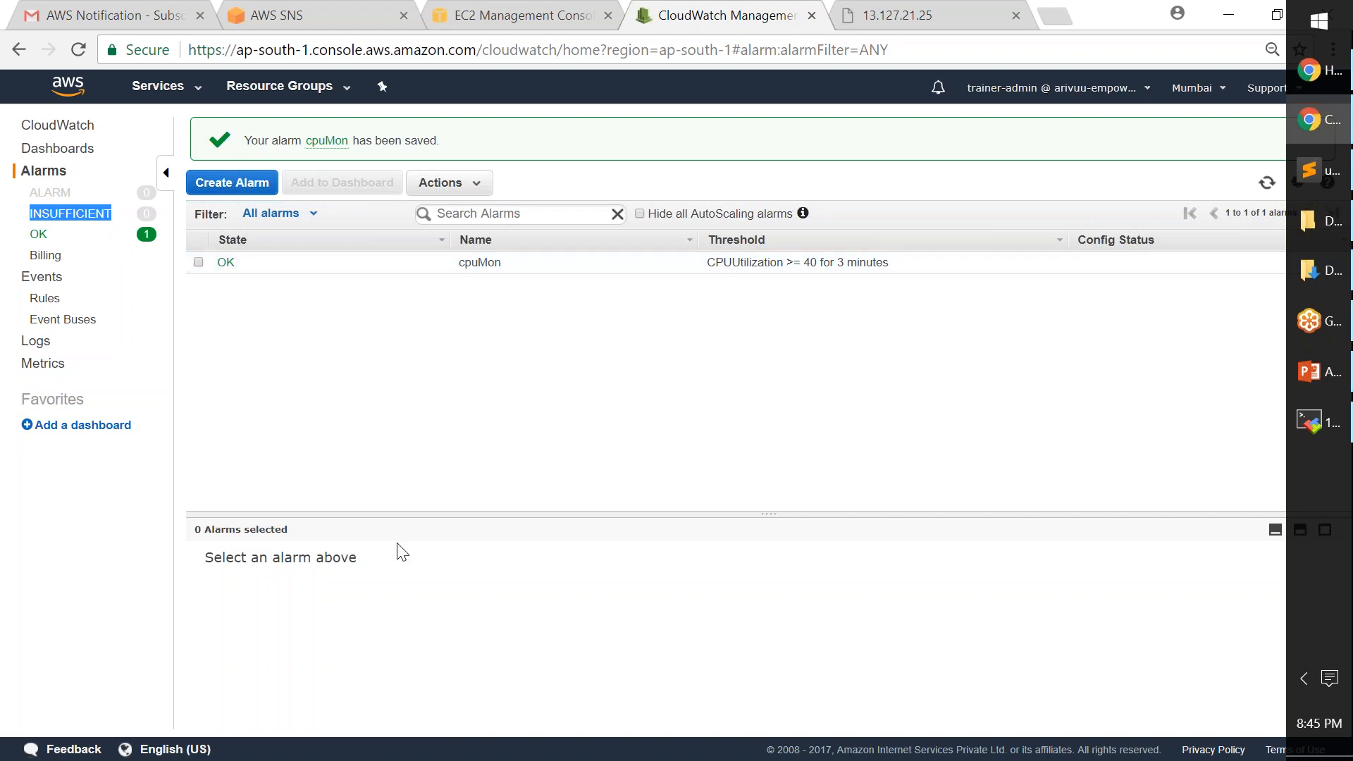
drag(402, 522, 442, 418)
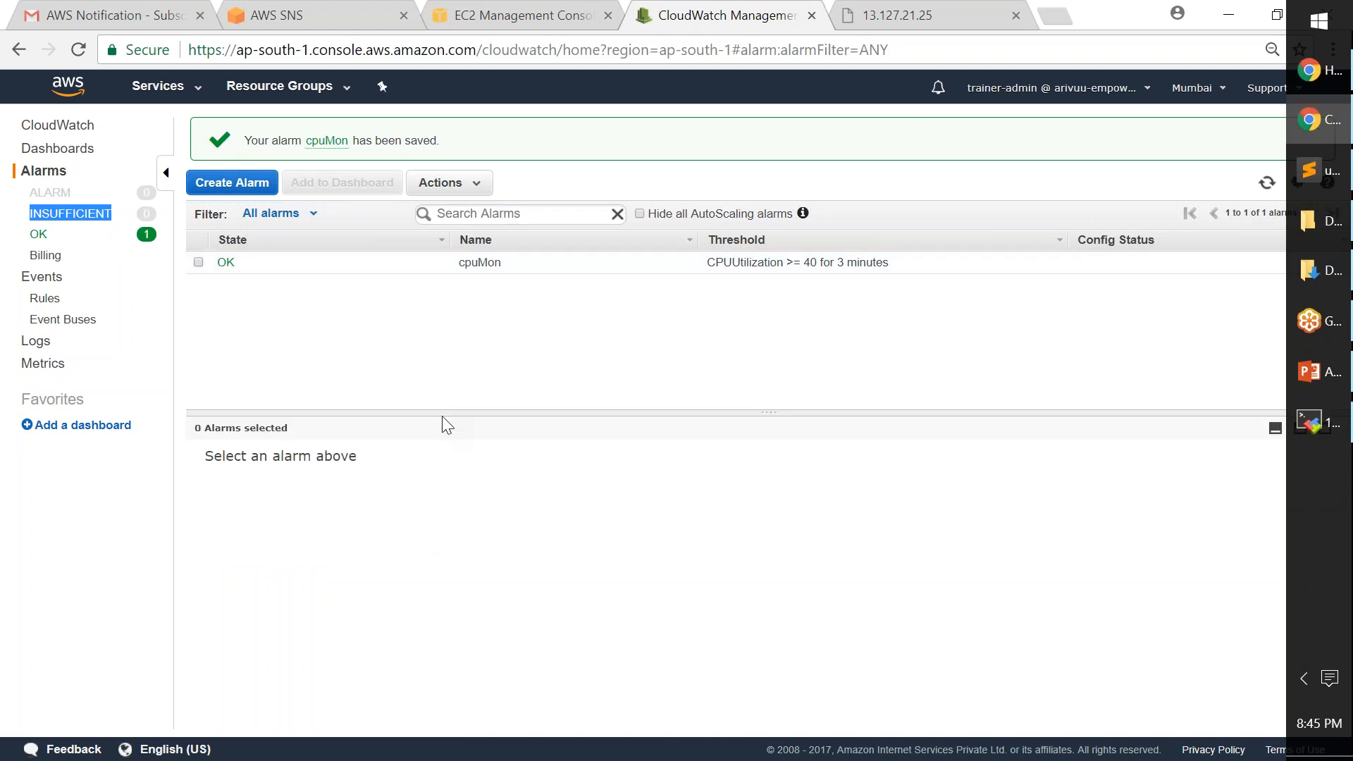
click(198, 262)
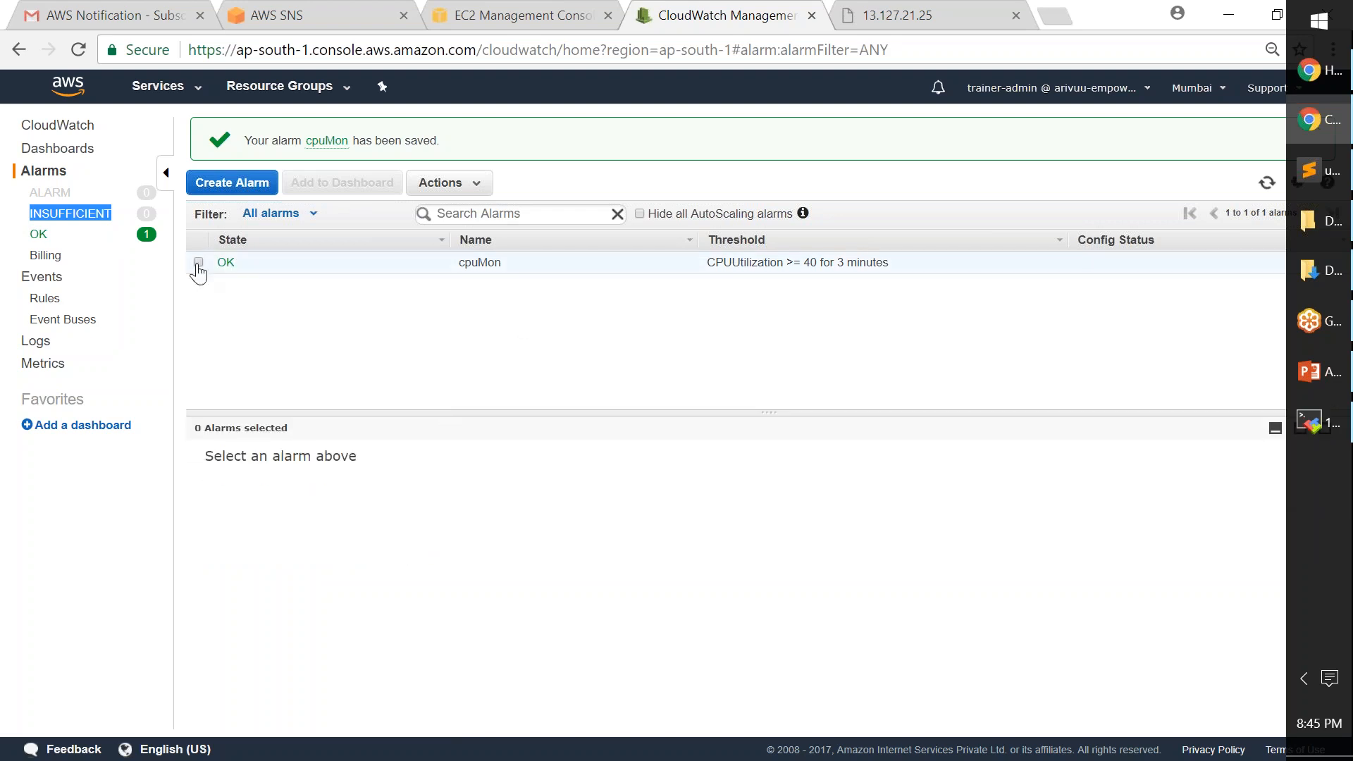
- Enlarge the details to show the 40-for-3-minutes threshold and open the cpuMon metric graph
drag(467, 412, 507, 310)
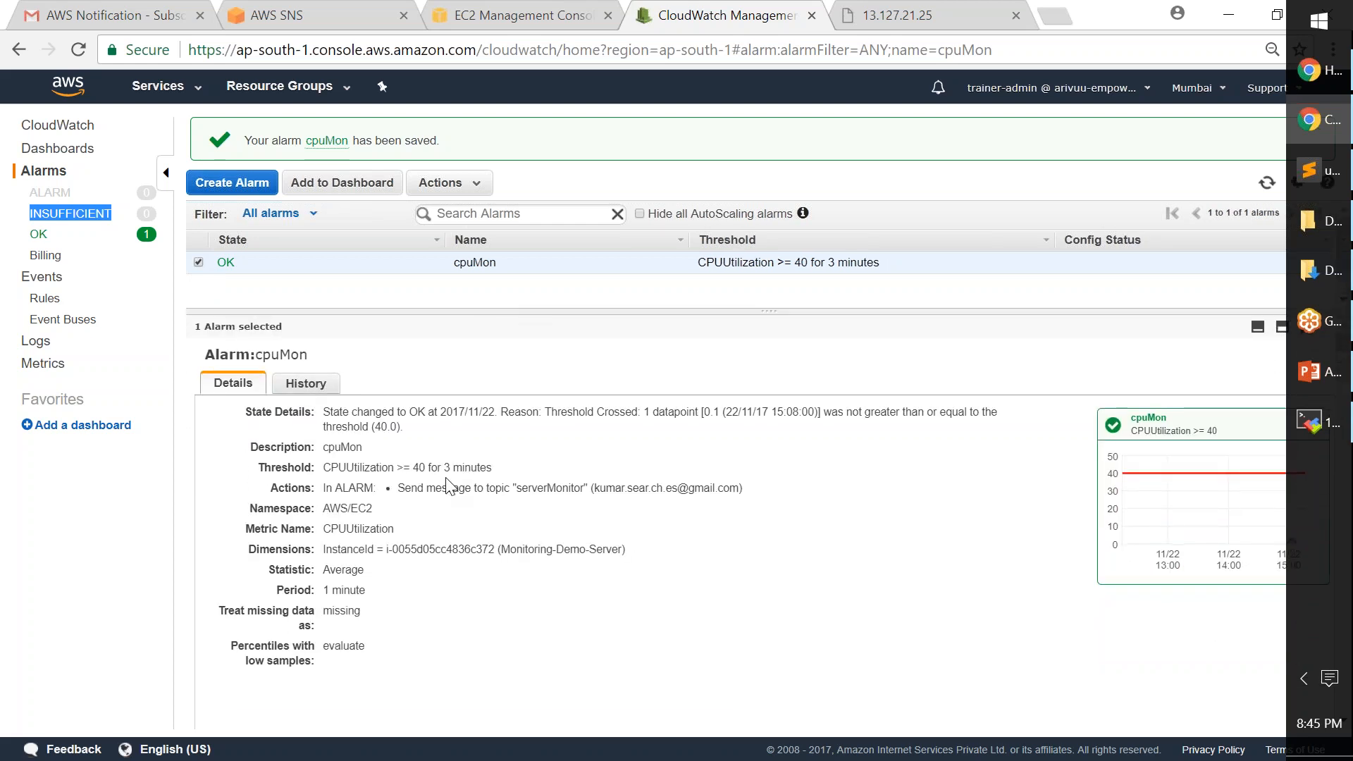
drag(410, 467, 514, 468)
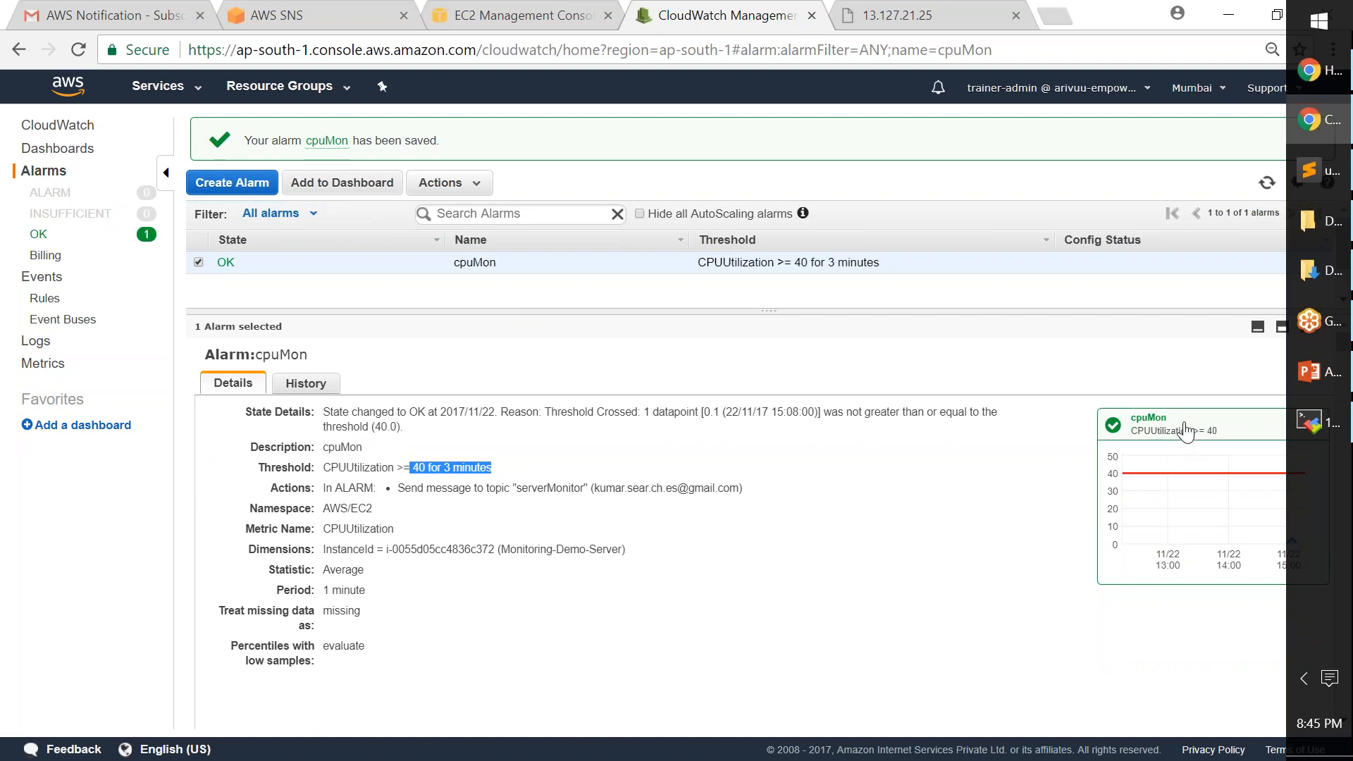
click(174, 181)
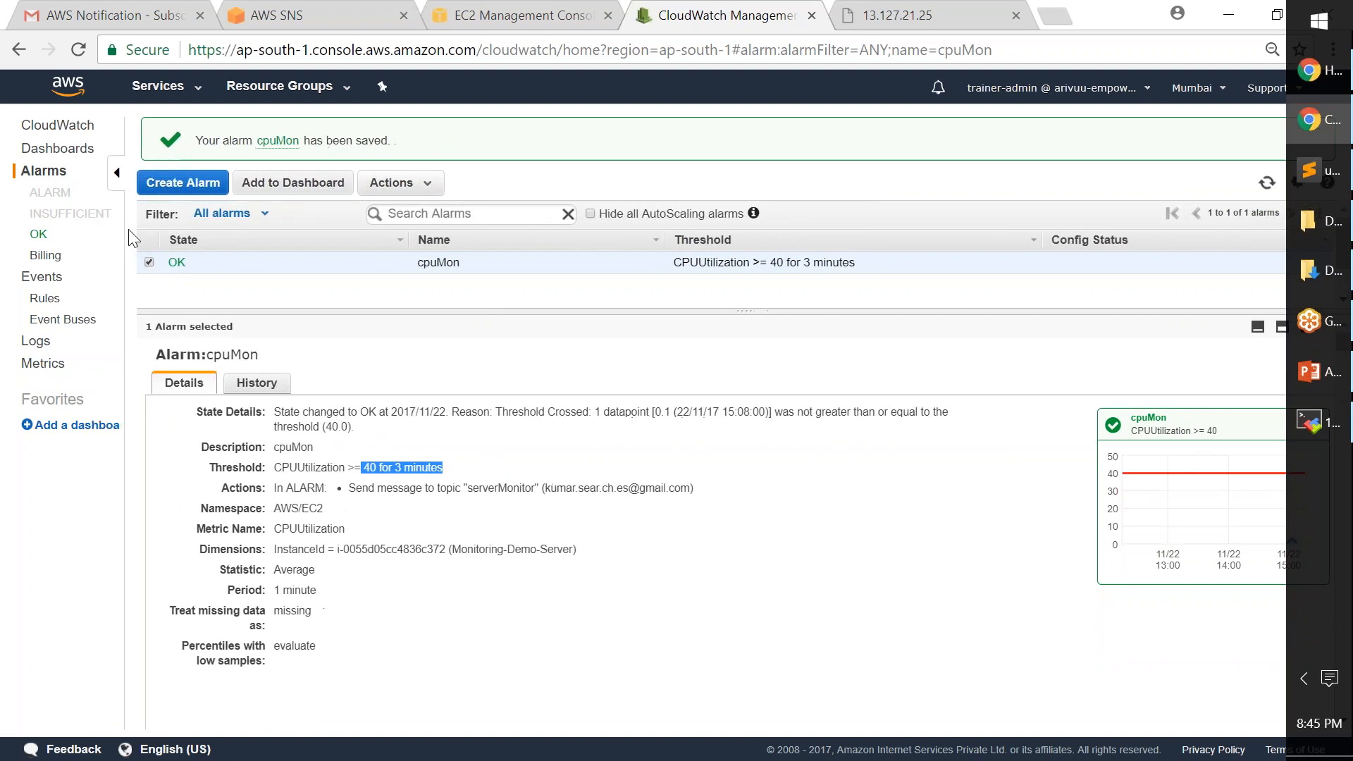
drag(130, 230, 150, 232)
click(1217, 430)
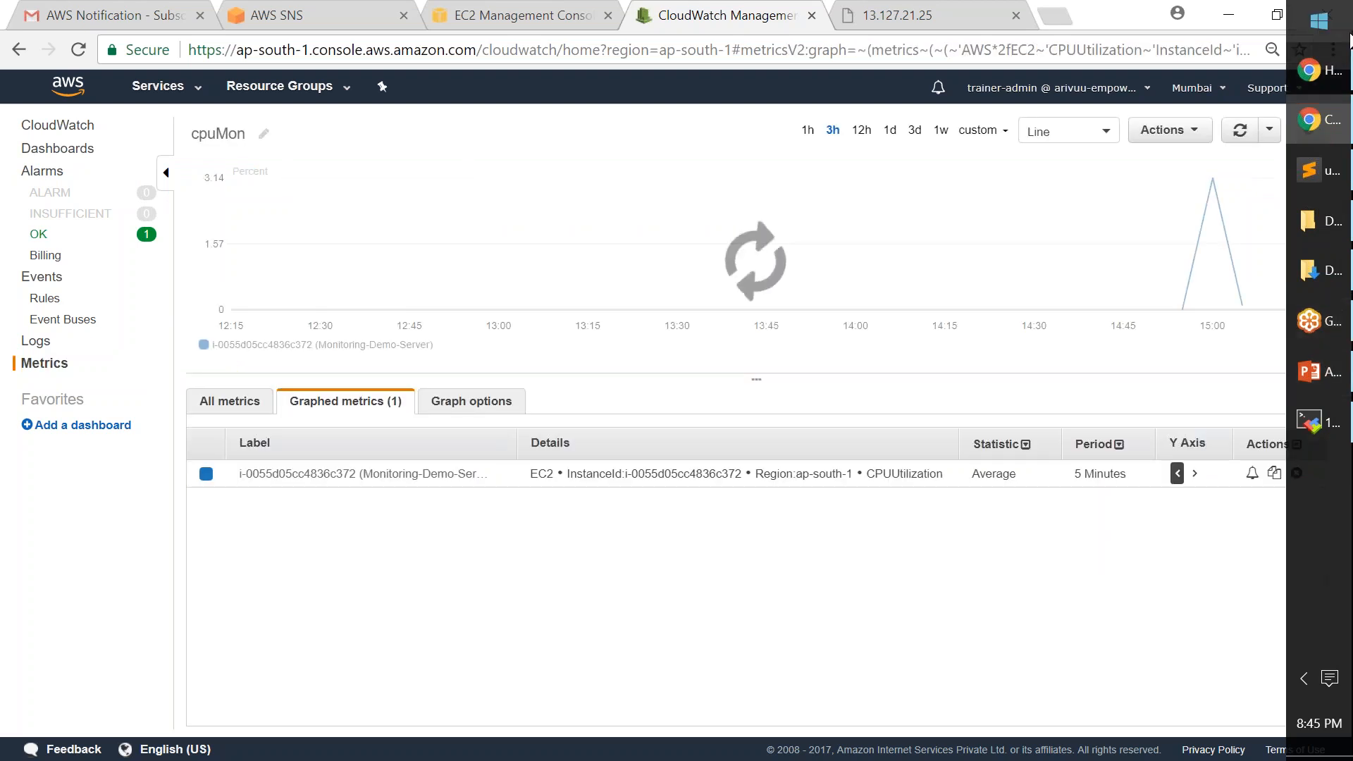
- Check cpuMon under the OK alarms, then go to the CloudWatch Events Rules page
drag(1335, 486, 1096, 759)
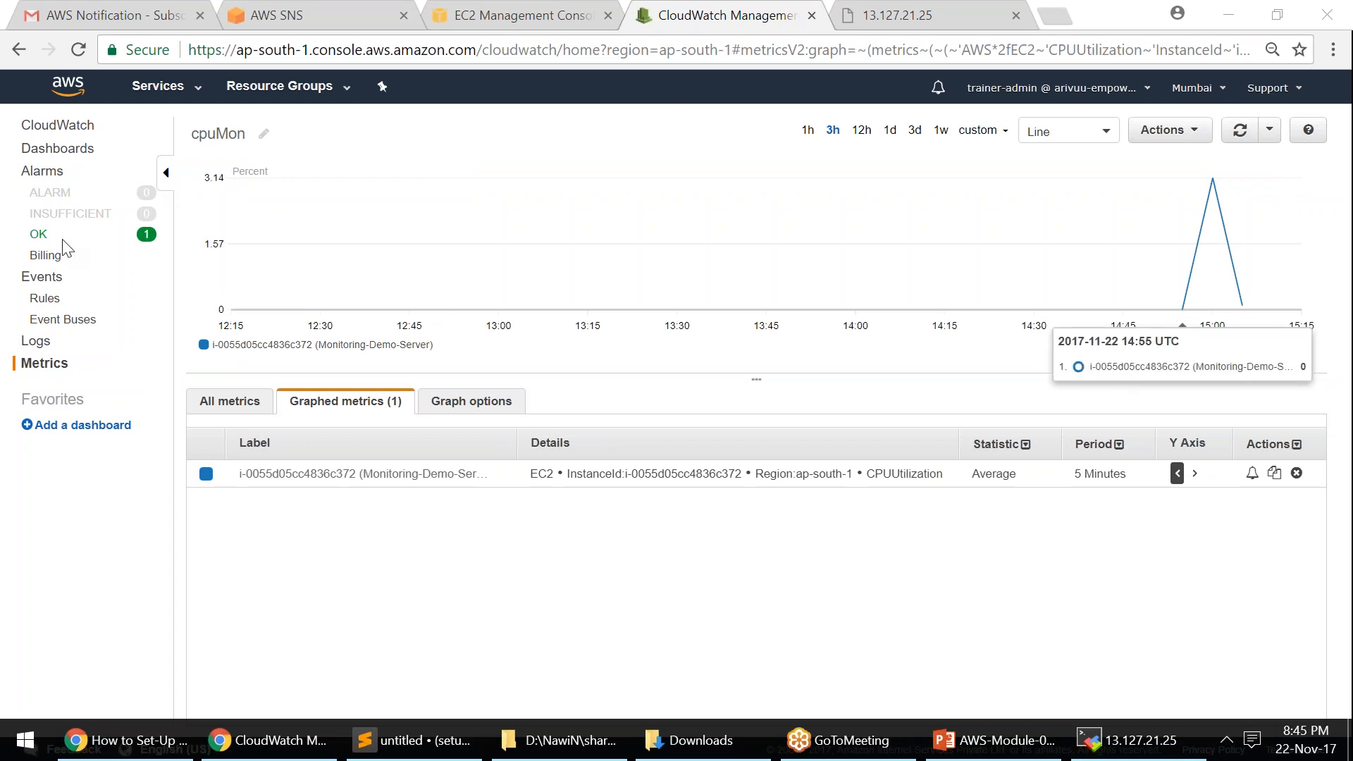
click(39, 234)
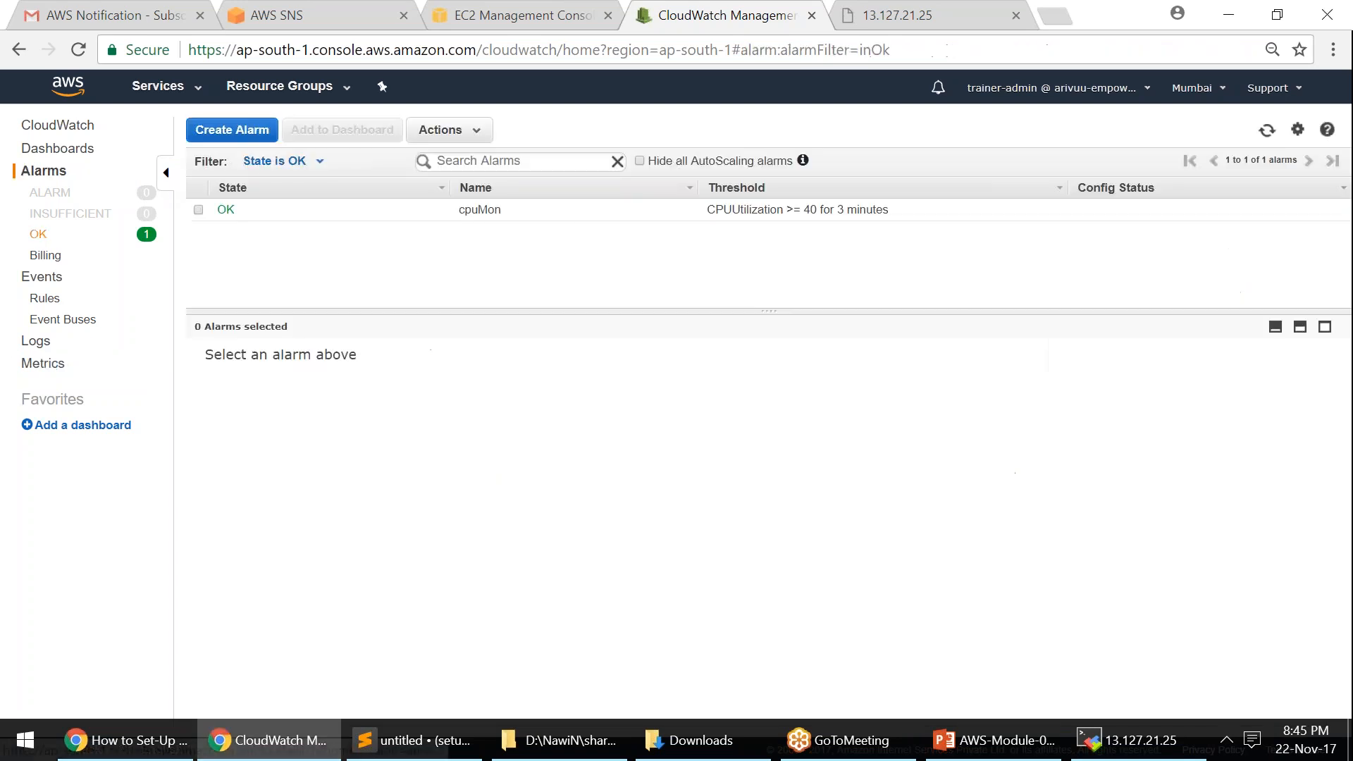
click(199, 210)
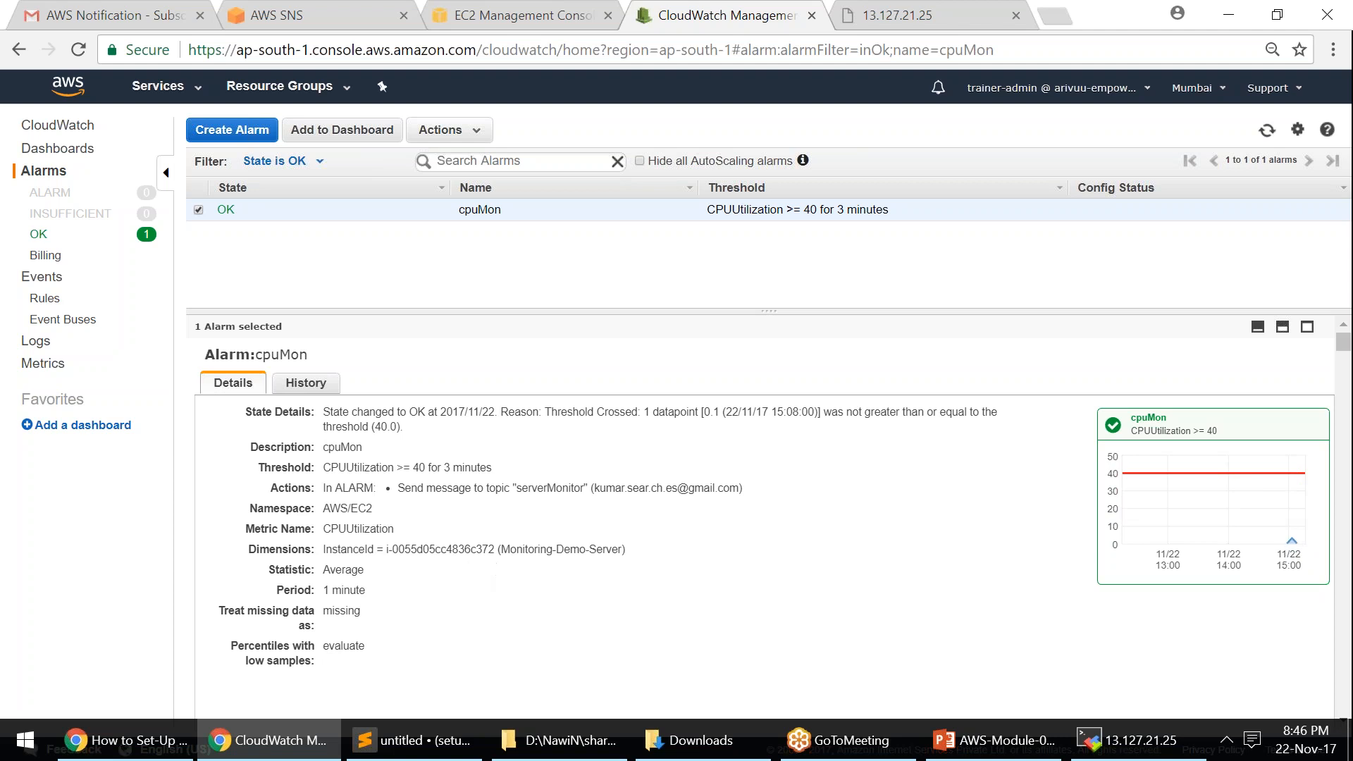
click(55, 302)
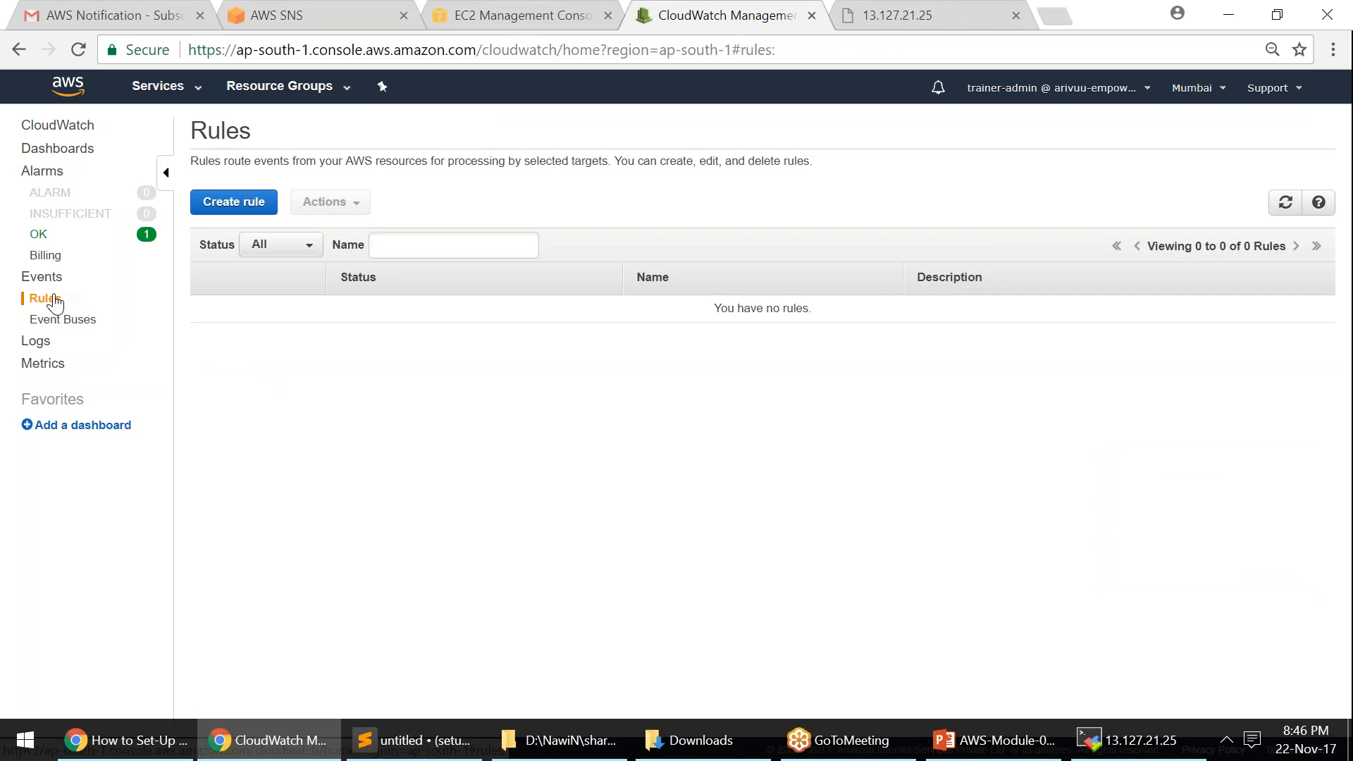
- Create a rule with an event pattern matching All Events from the EC2 service
click(247, 204)
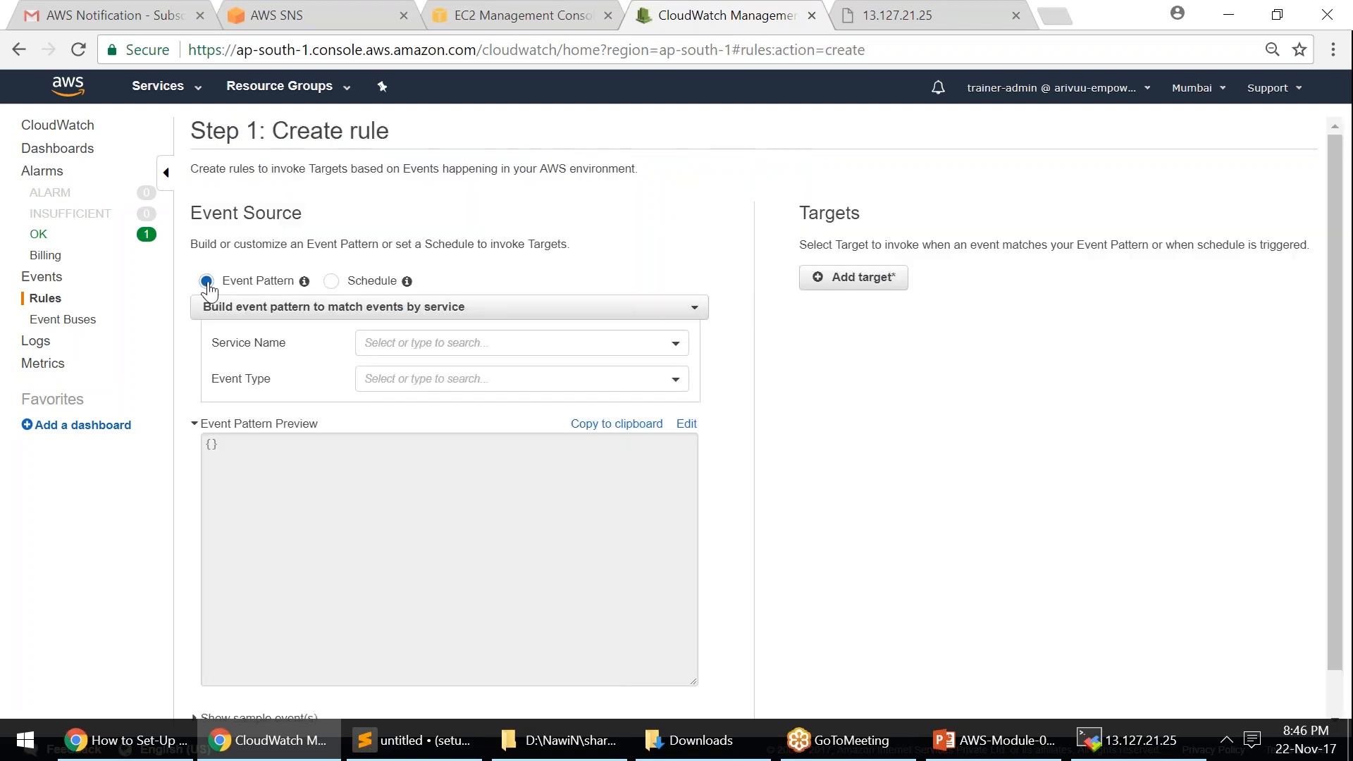
click(331, 282)
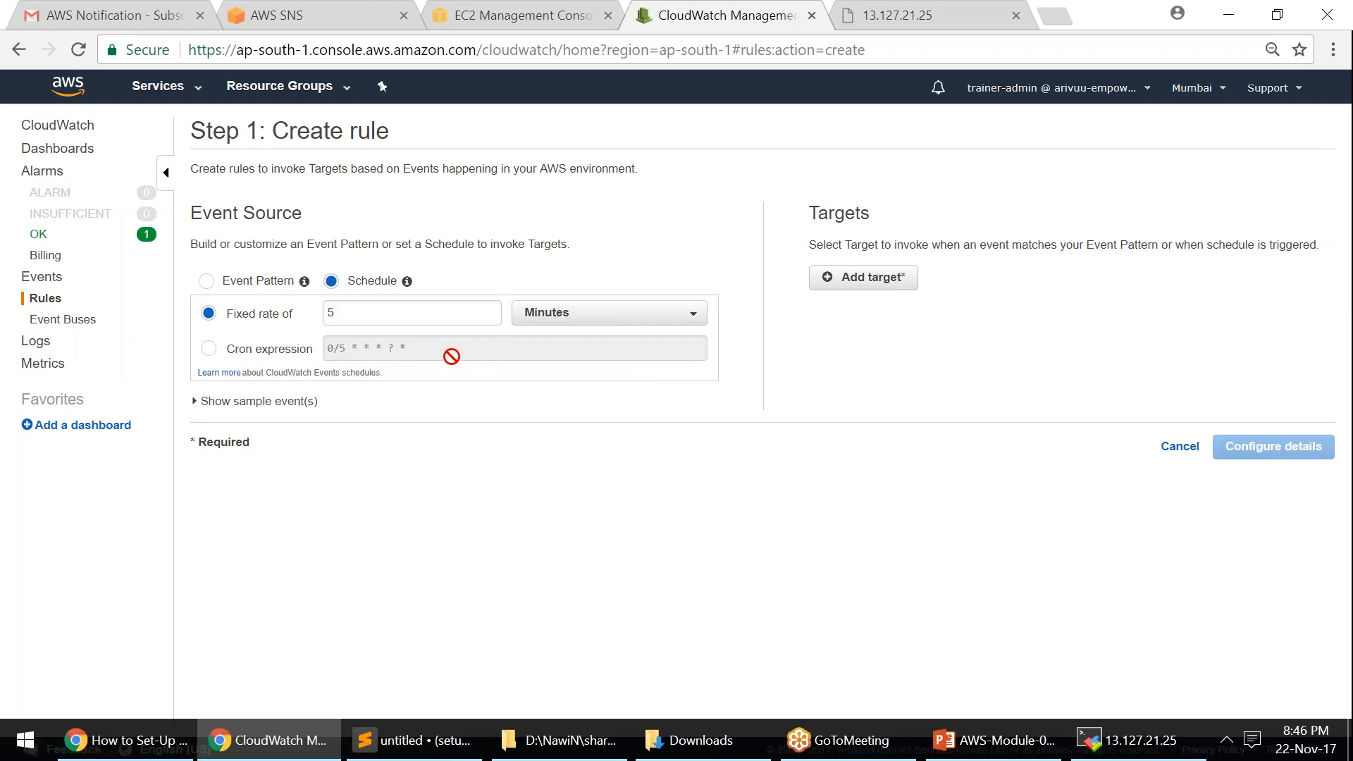
click(209, 282)
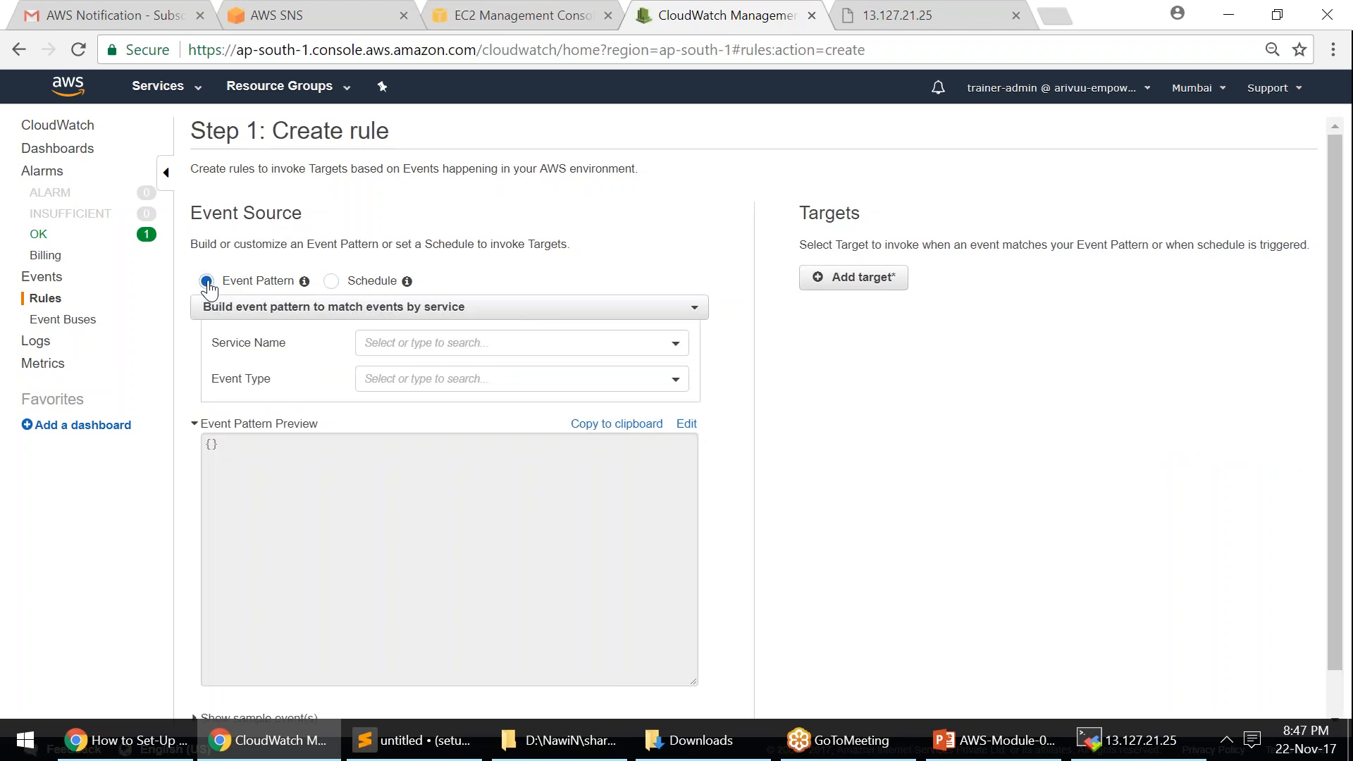
click(477, 345)
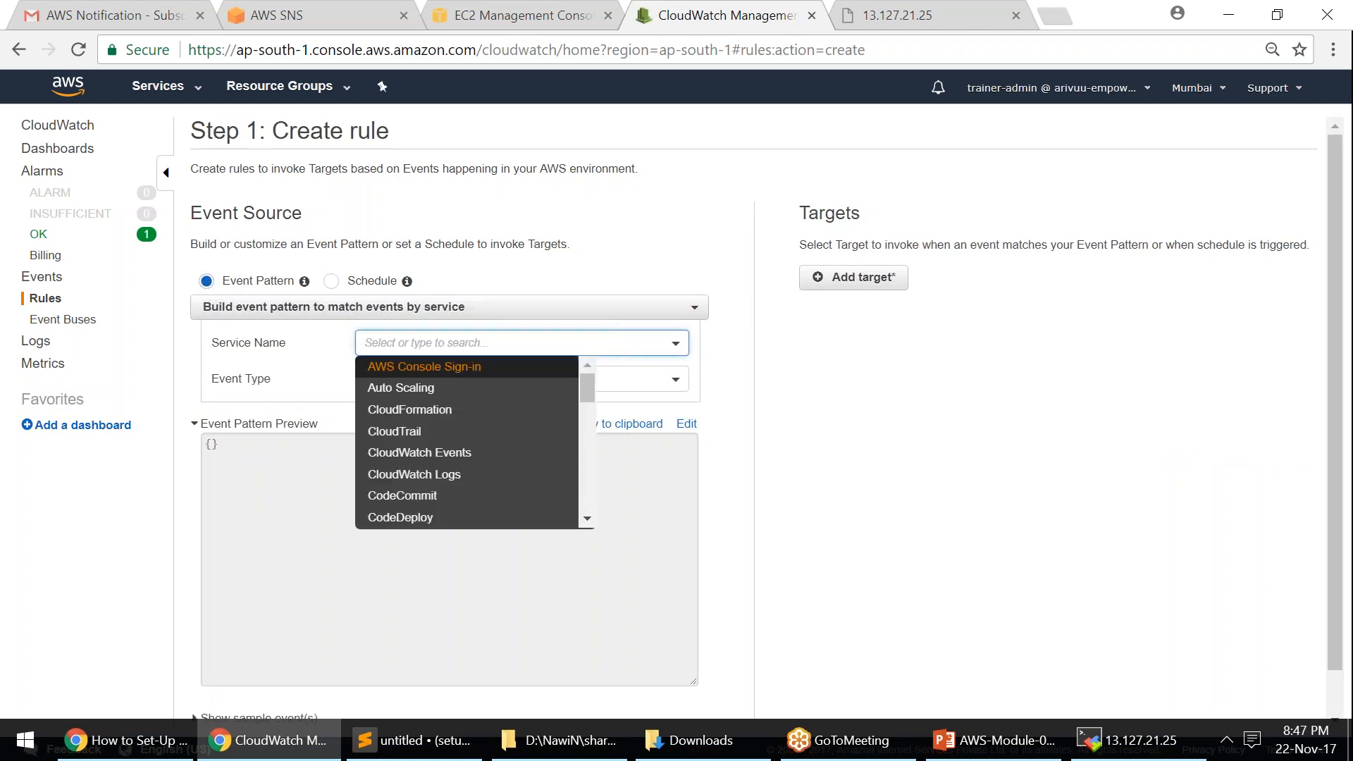
text(ec2)
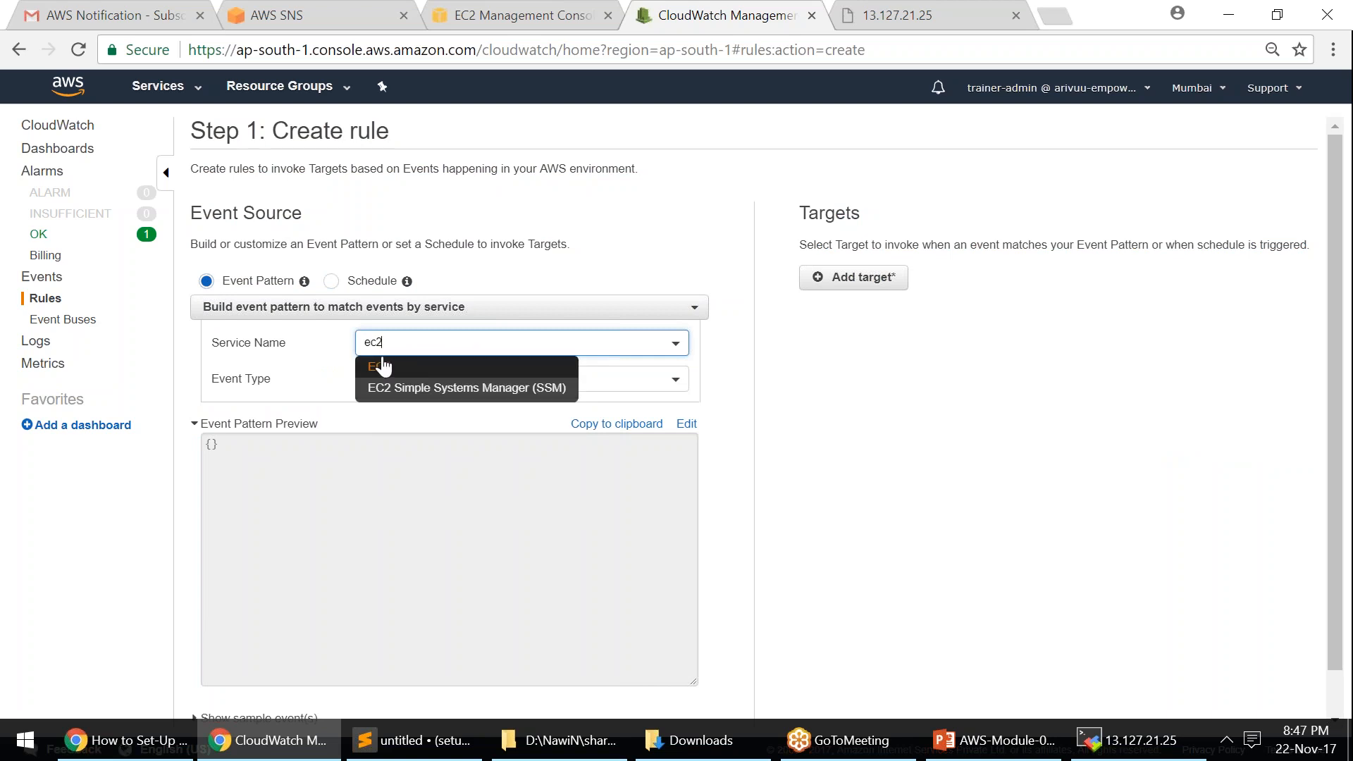
click(383, 366)
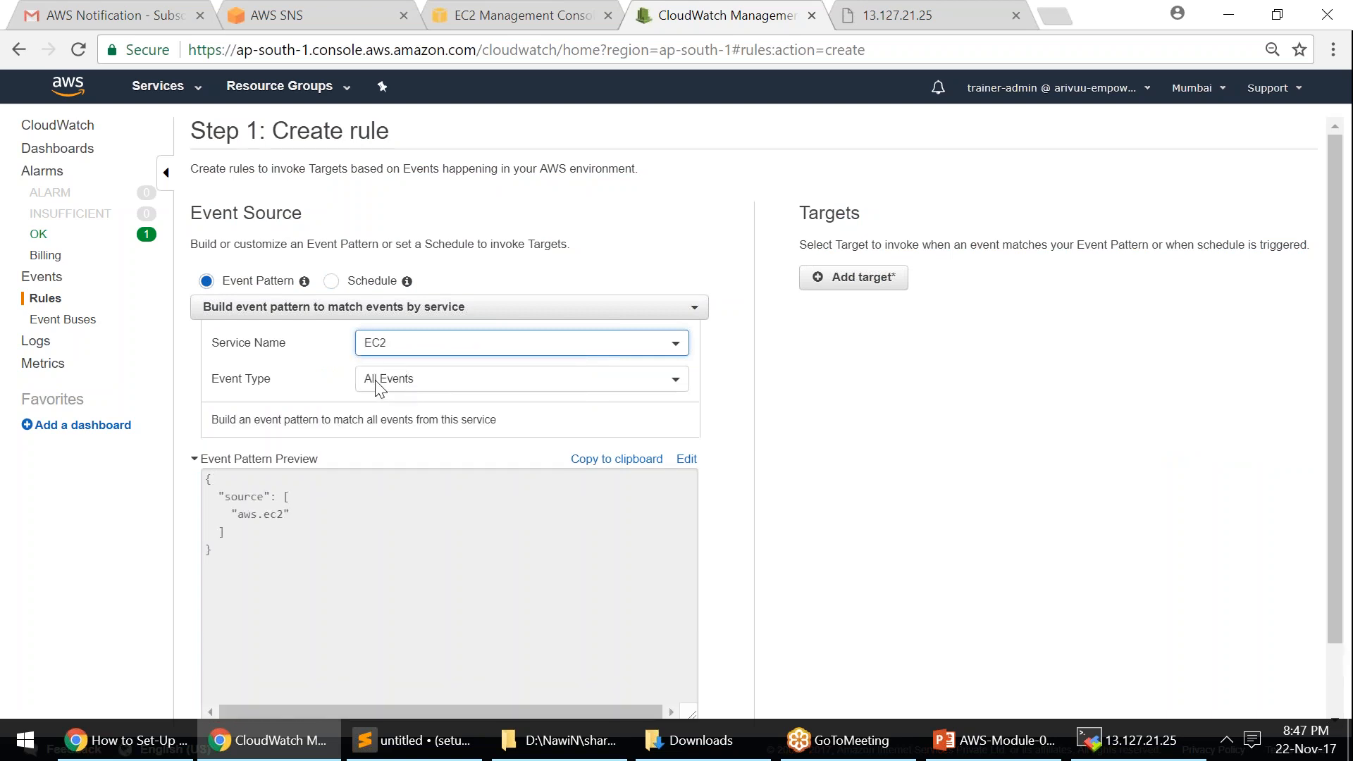
click(423, 382)
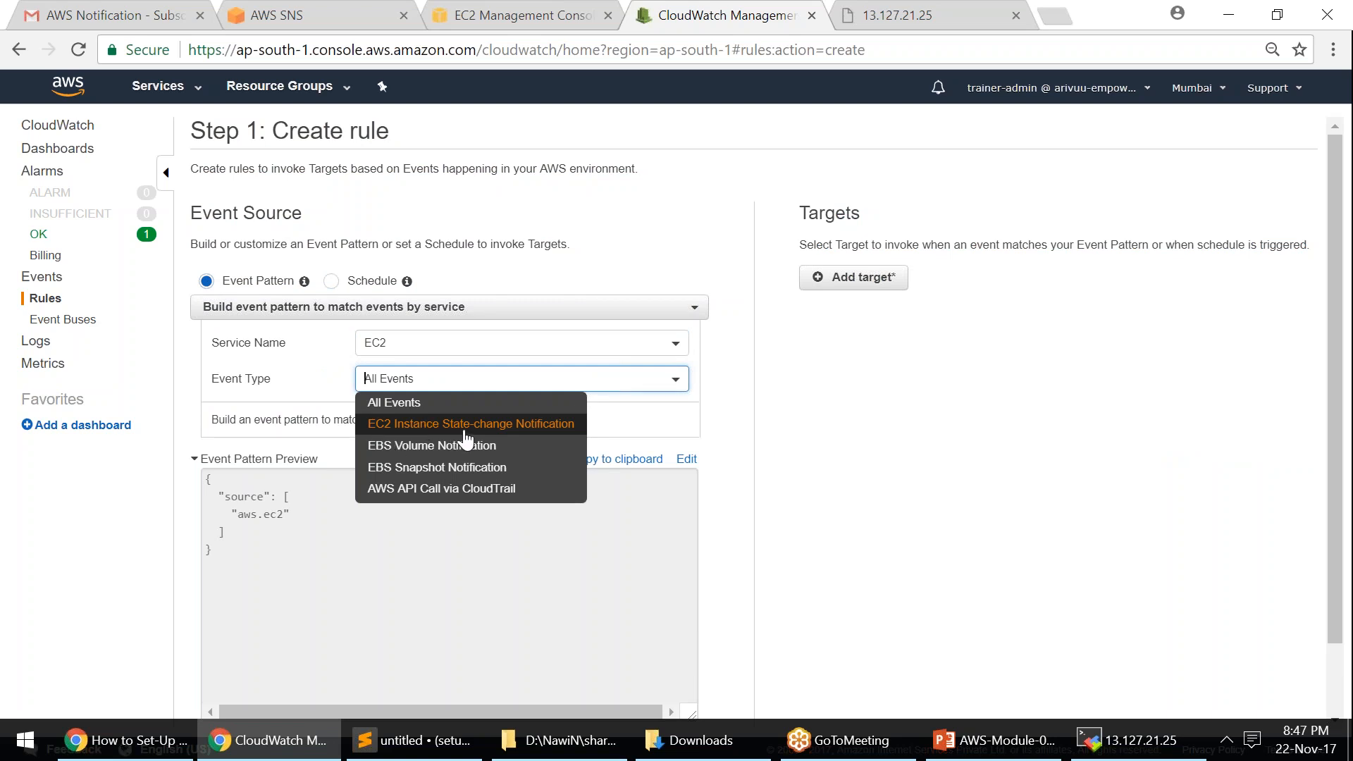
click(392, 401)
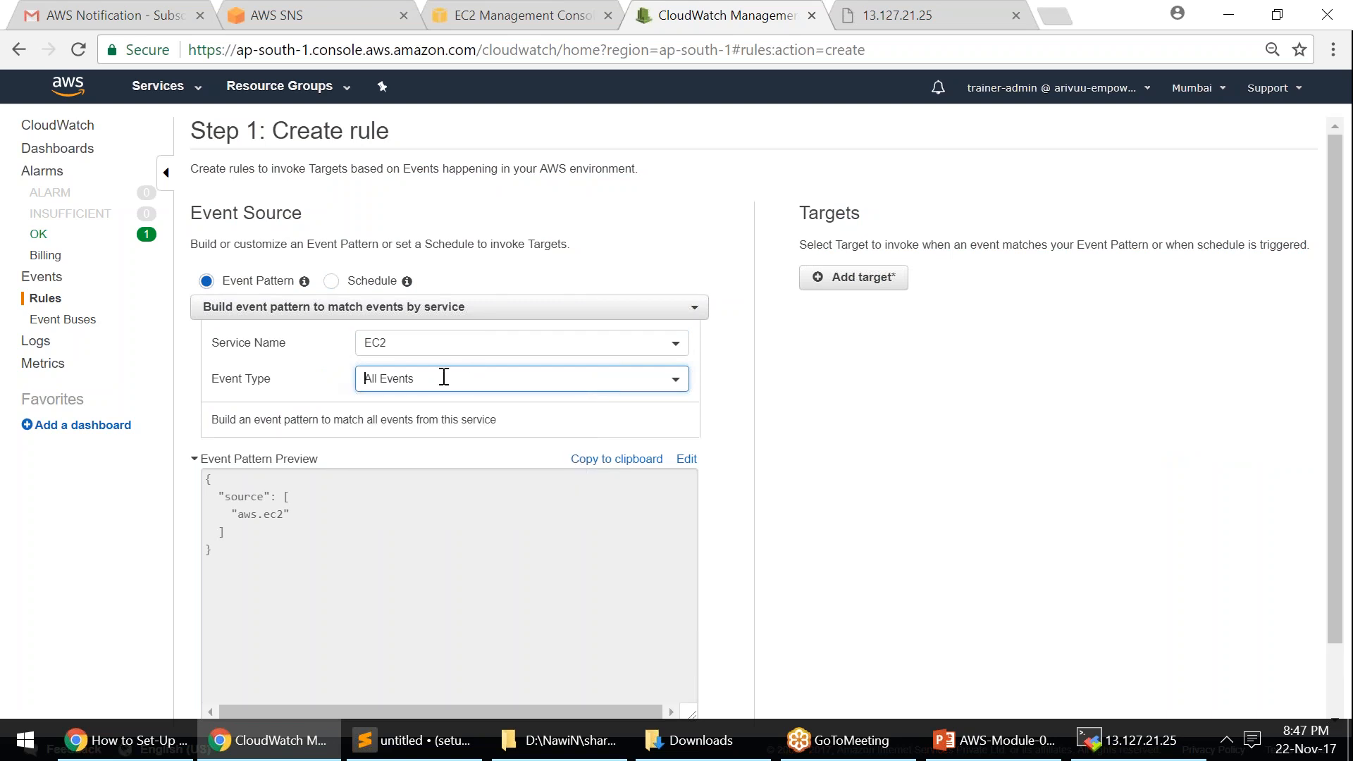
click(509, 406)
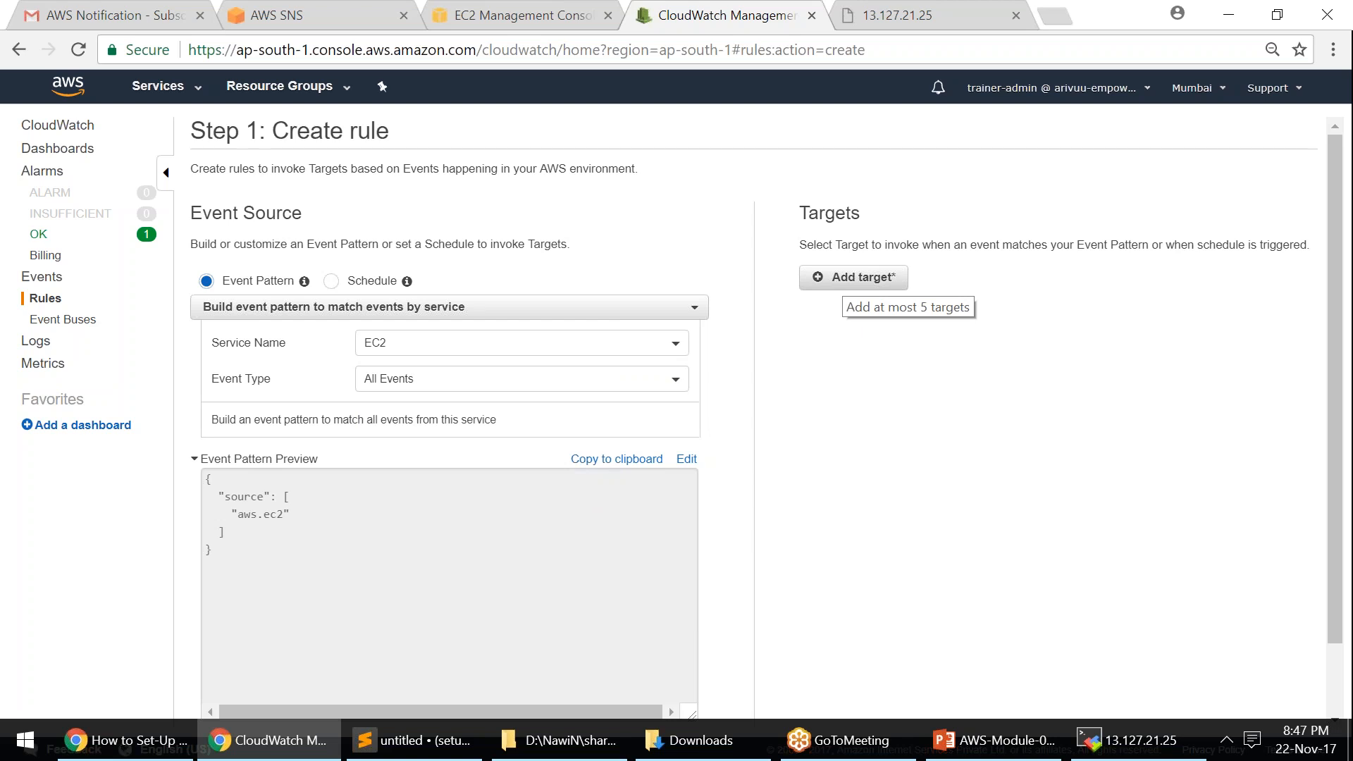
- Add an SNS topic target set to serverMonitor and reveal its Matched event input option
click(863, 280)
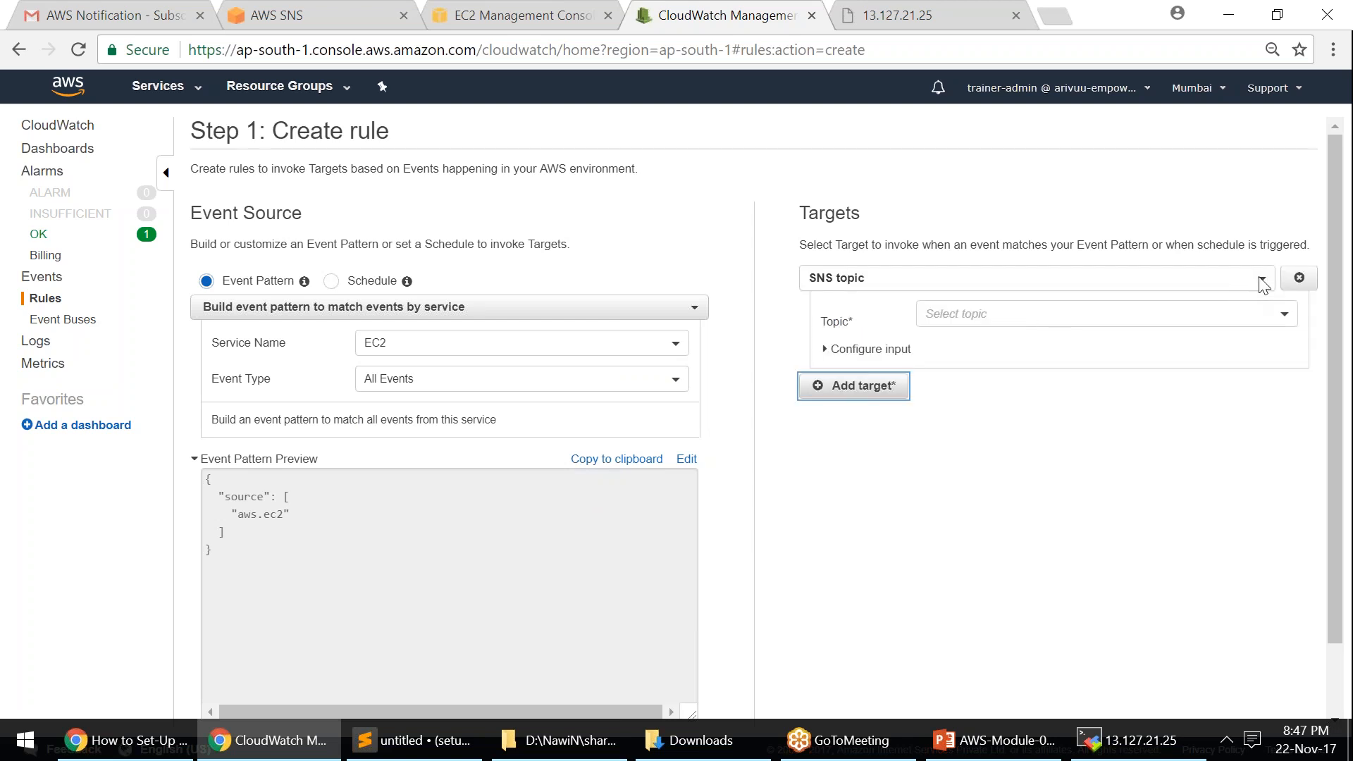
click(1176, 278)
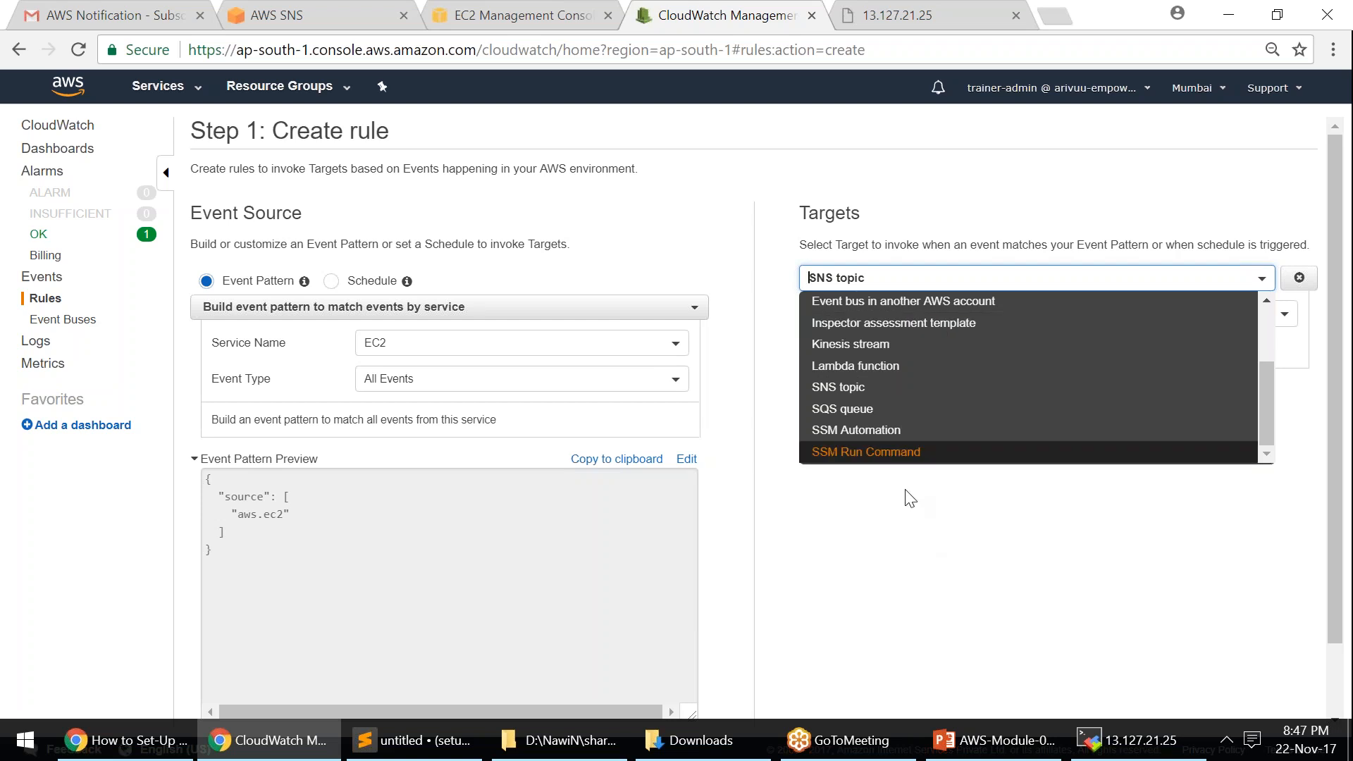
click(855, 388)
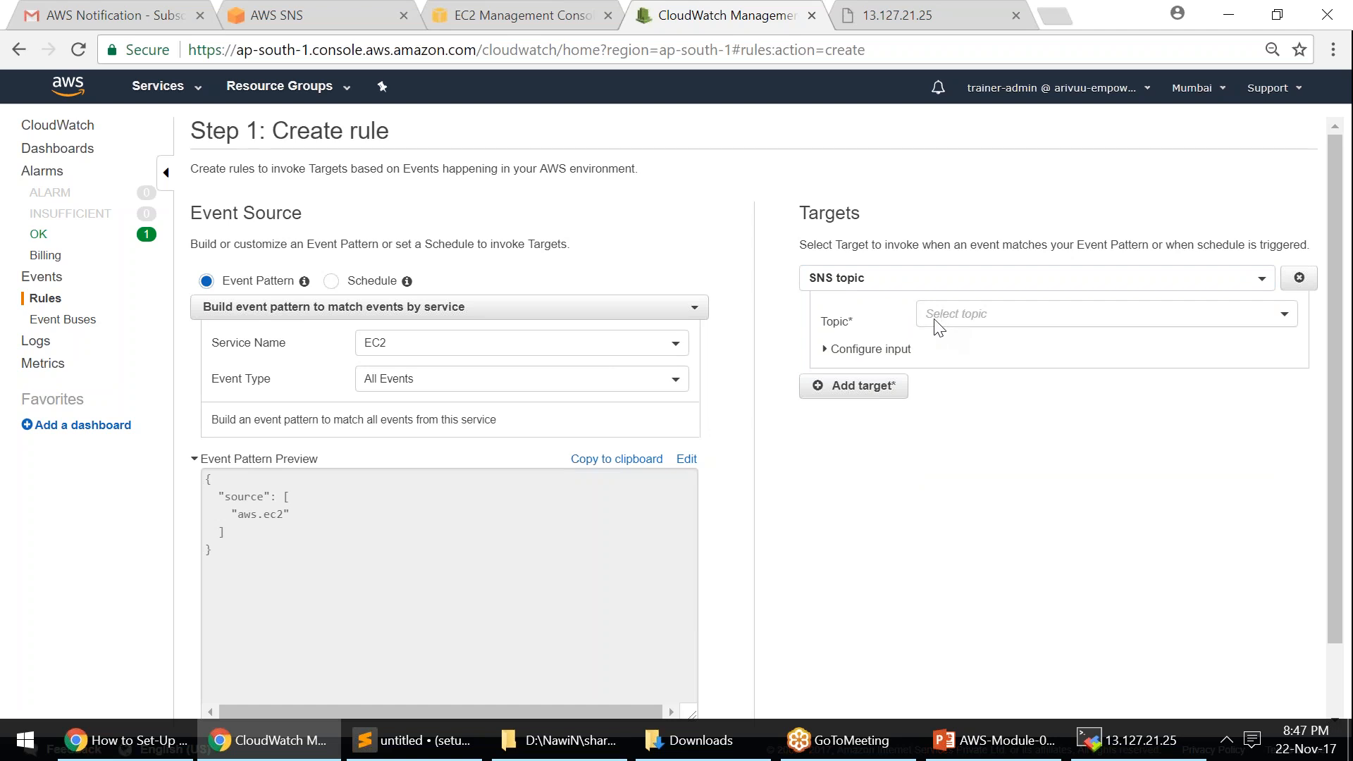
click(958, 317)
click(973, 361)
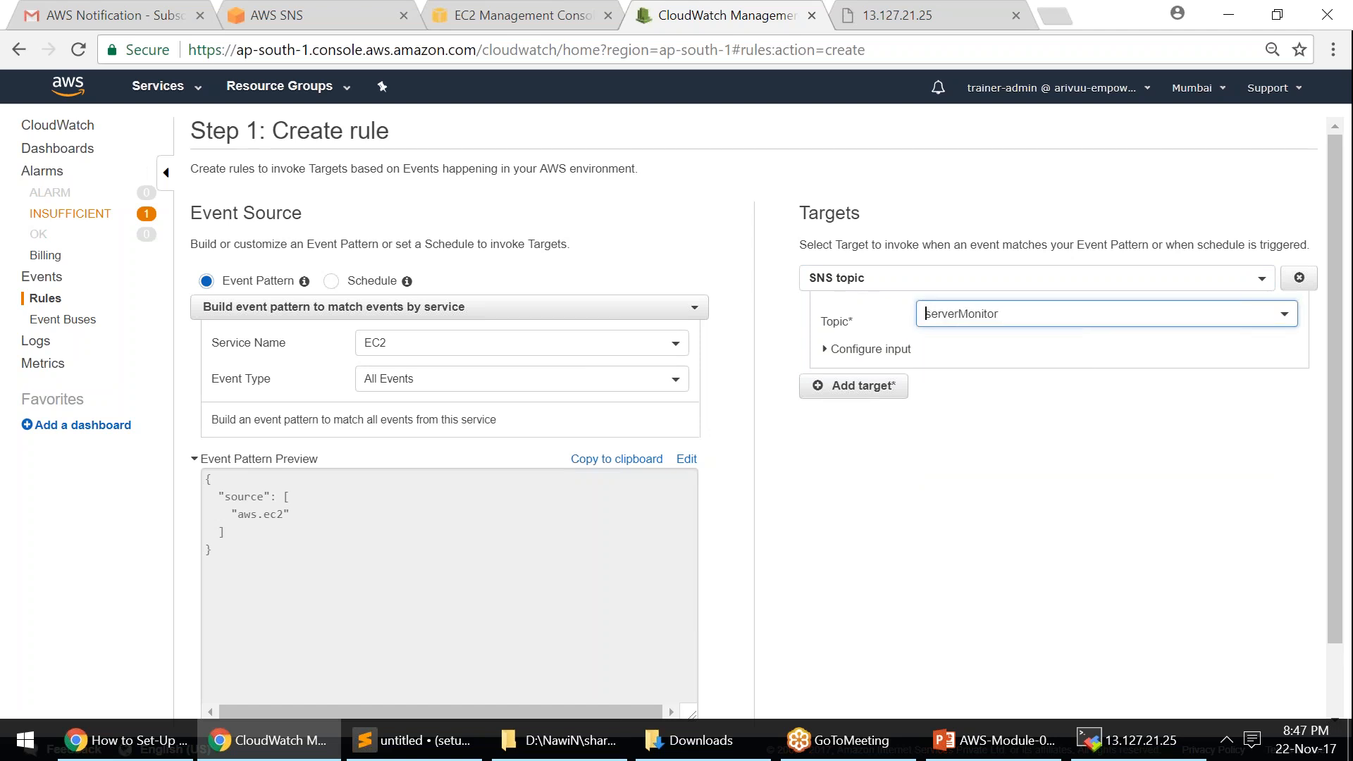
click(878, 352)
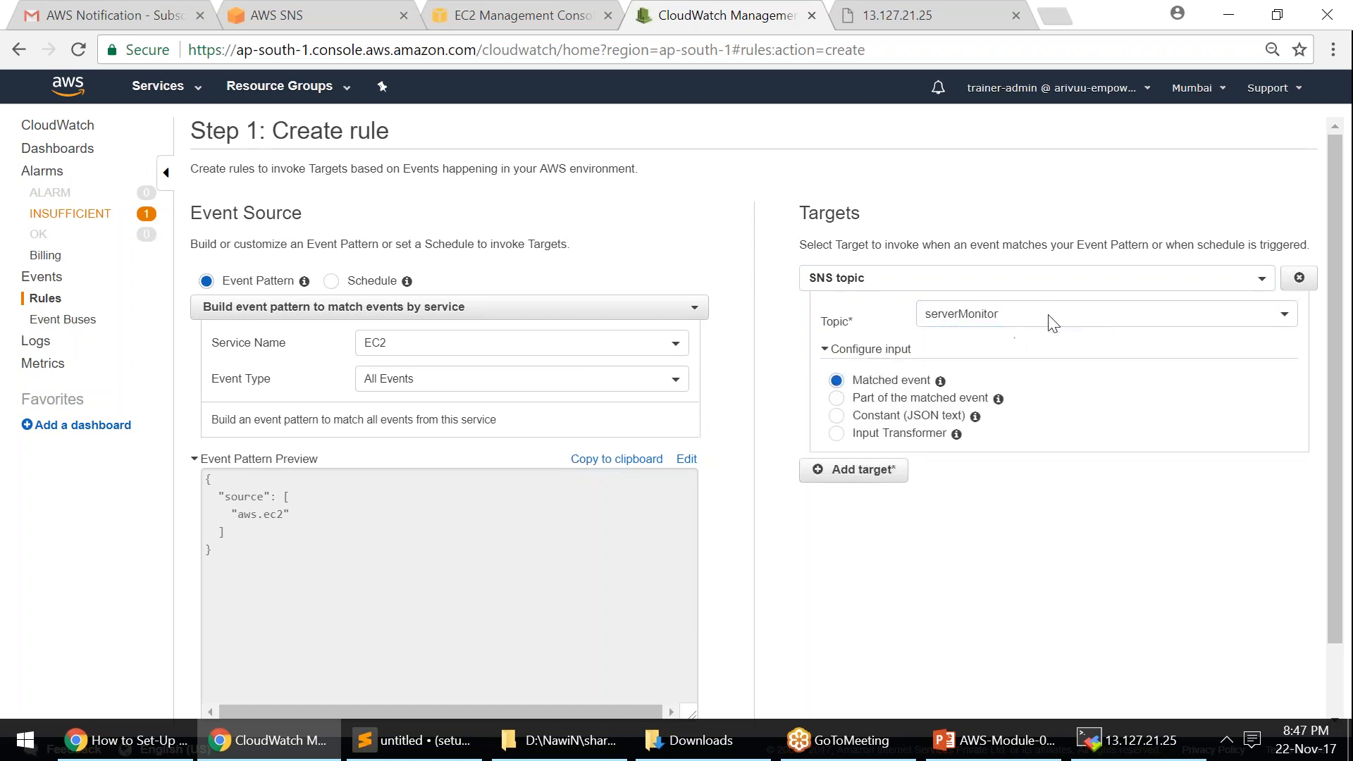
mouse_move(998, 399)
scroll(1121, 508, down, 1)
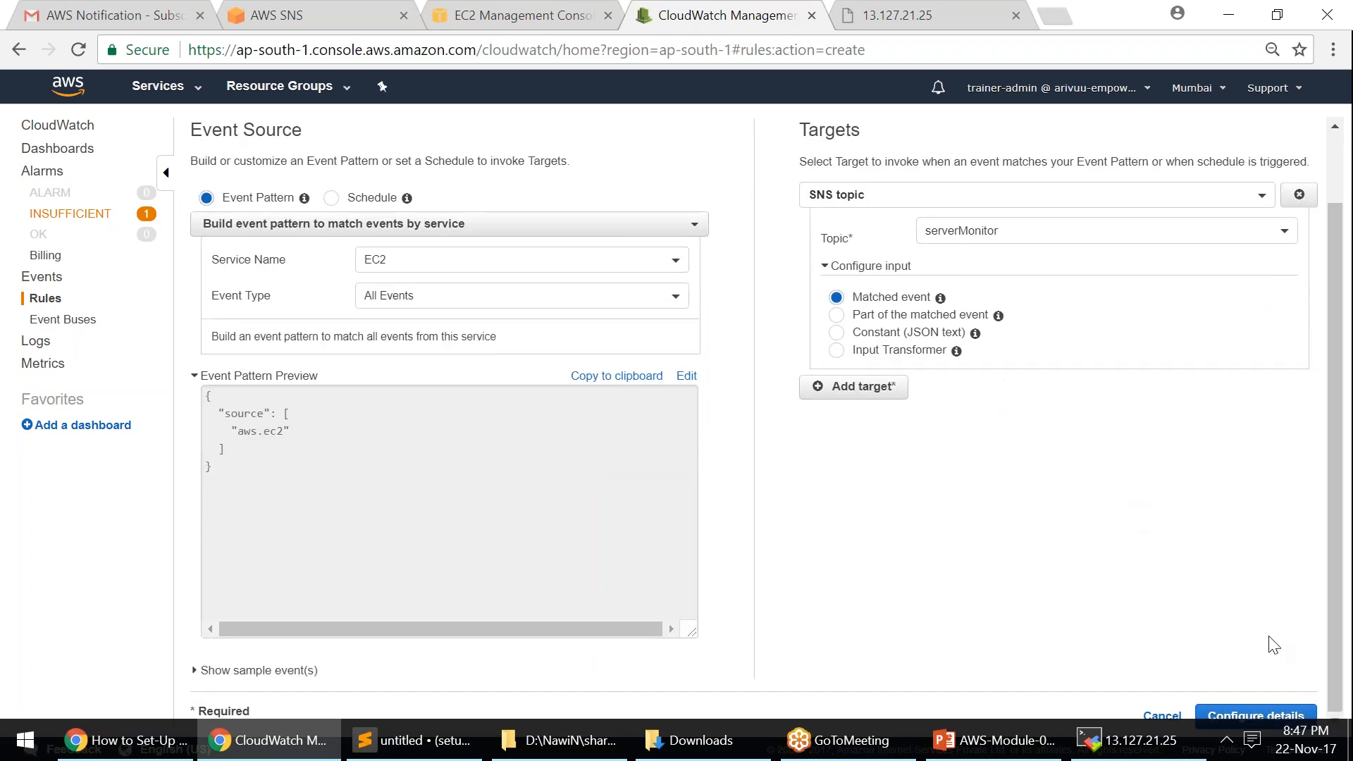
- Name the rule ec2-event-notifier, reuse that text as its description, and create it
click(1255, 717)
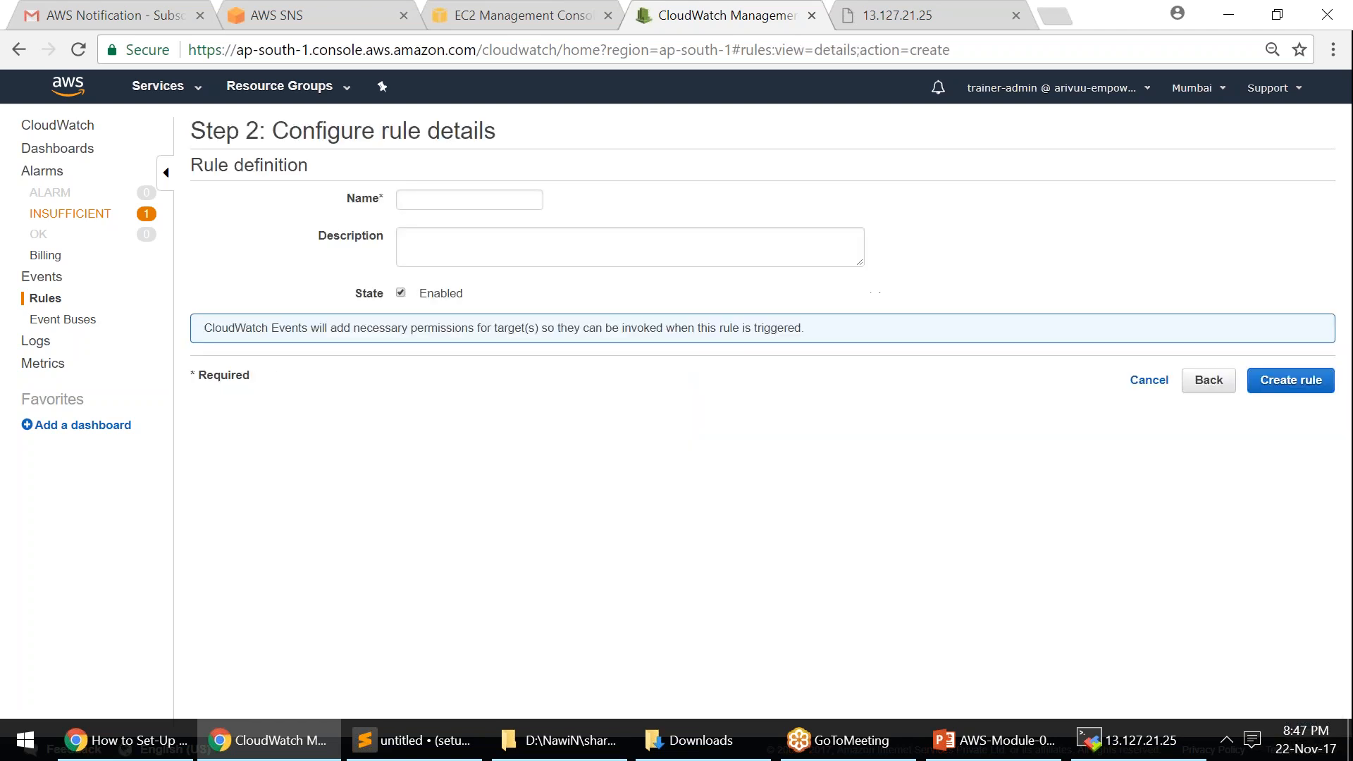
click(482, 197)
text(ec2-event-notifier)
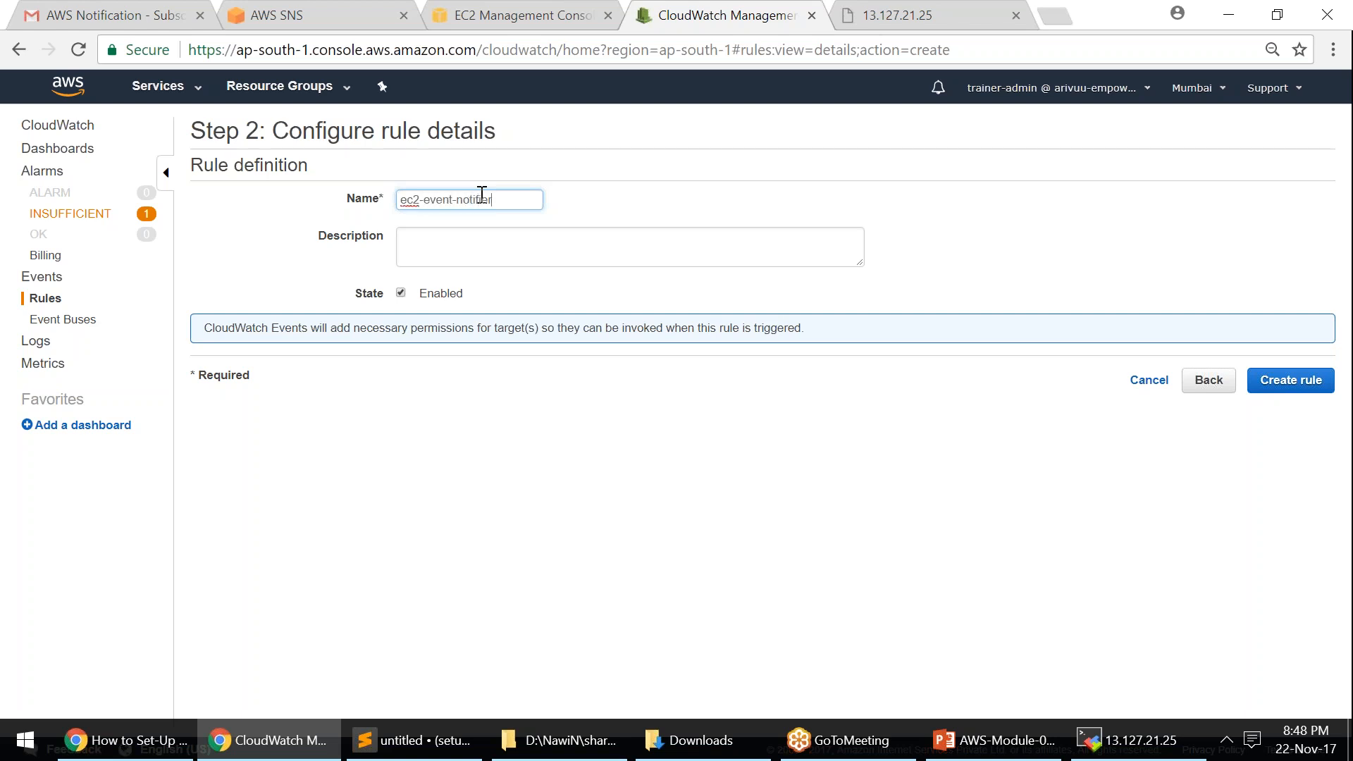
key(ctrl+a)
key(ctrl+c)
key(Tab)
key(ctrl+v)
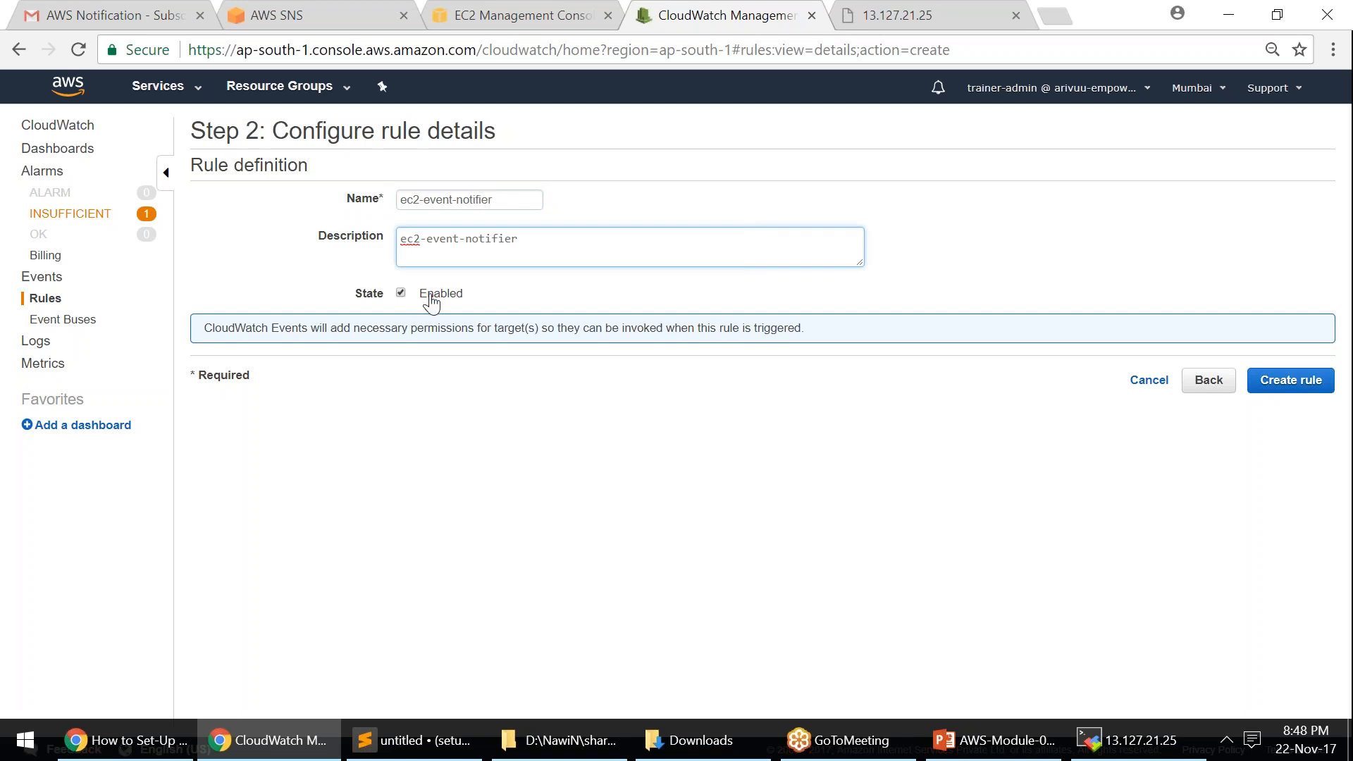
click(1311, 386)
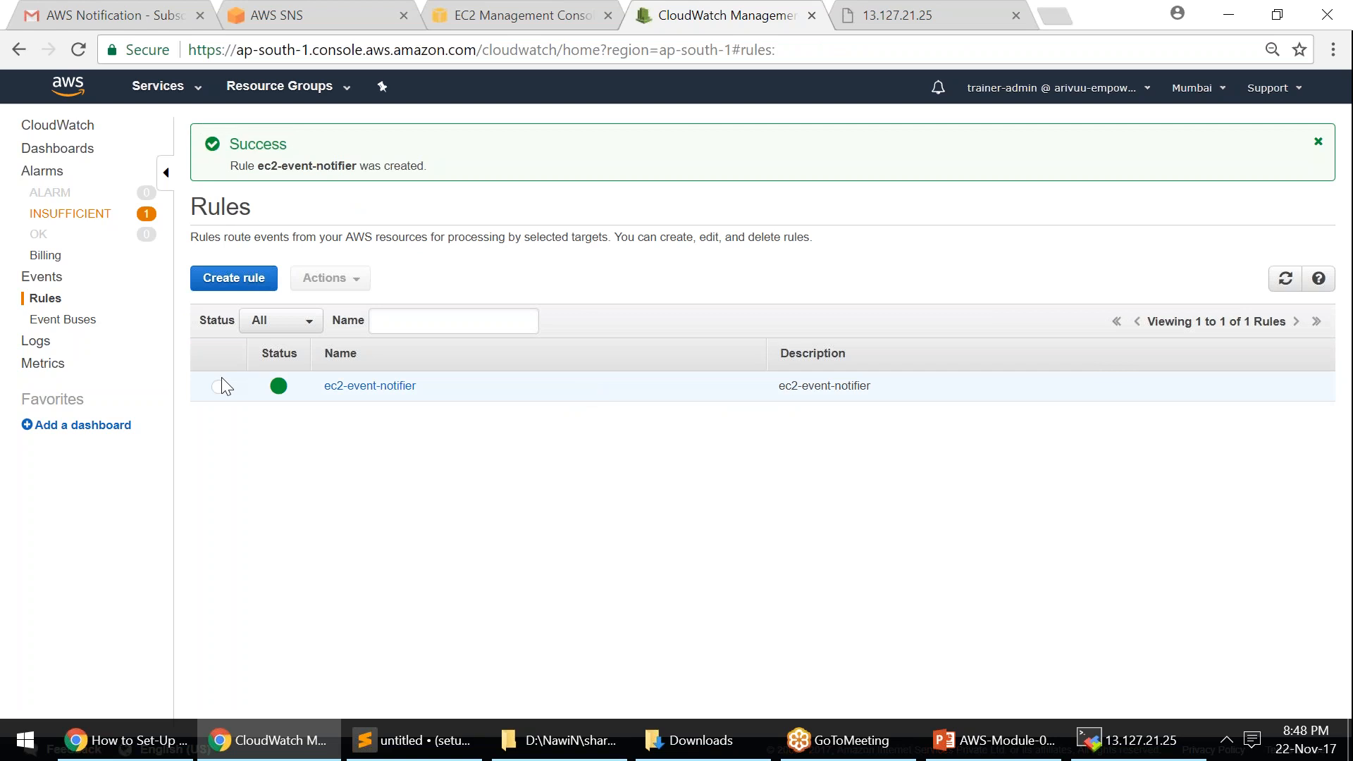
- Trash the SNS subscription confirmation email in Gmail's AWS/SNS label, then list CloudWatch's INSUFFICIENT alarms
click(154, 19)
click(60, 396)
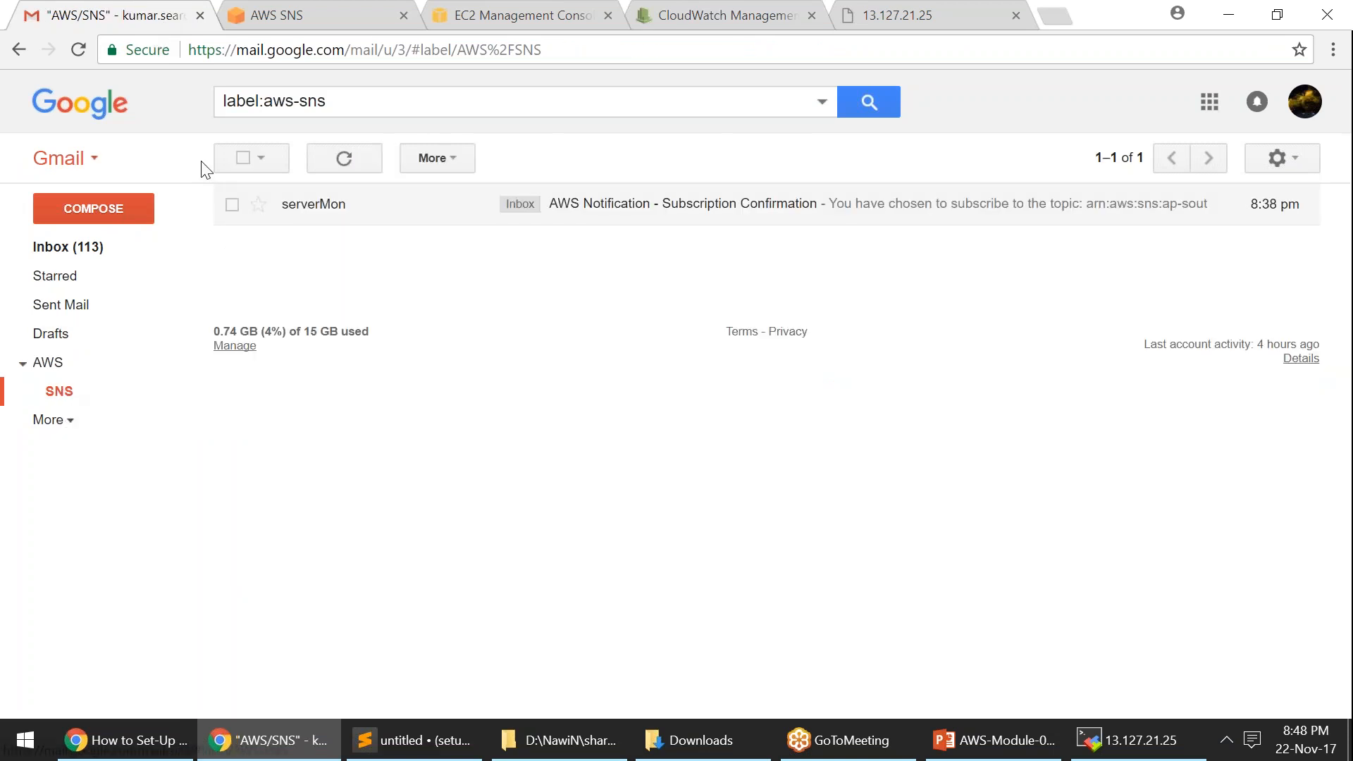
click(233, 208)
click(535, 159)
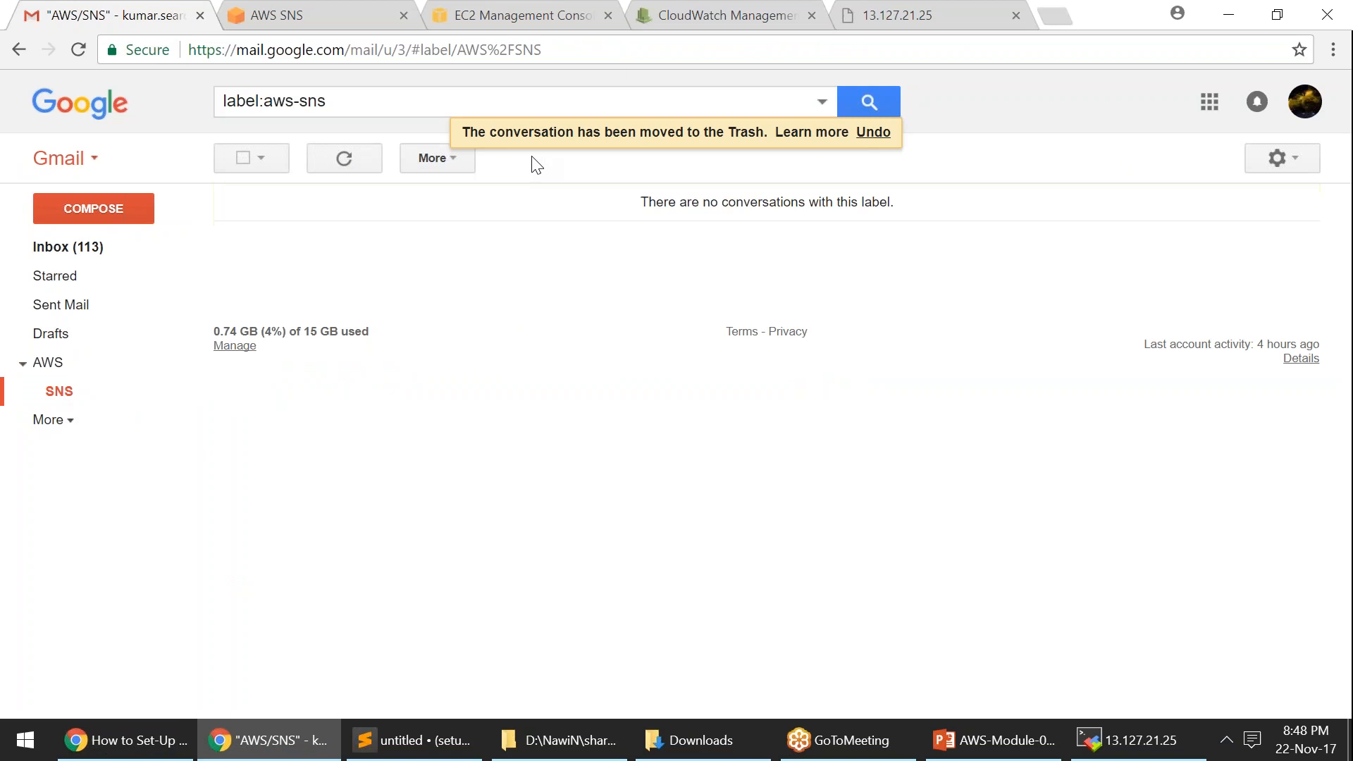
click(698, 15)
click(79, 215)
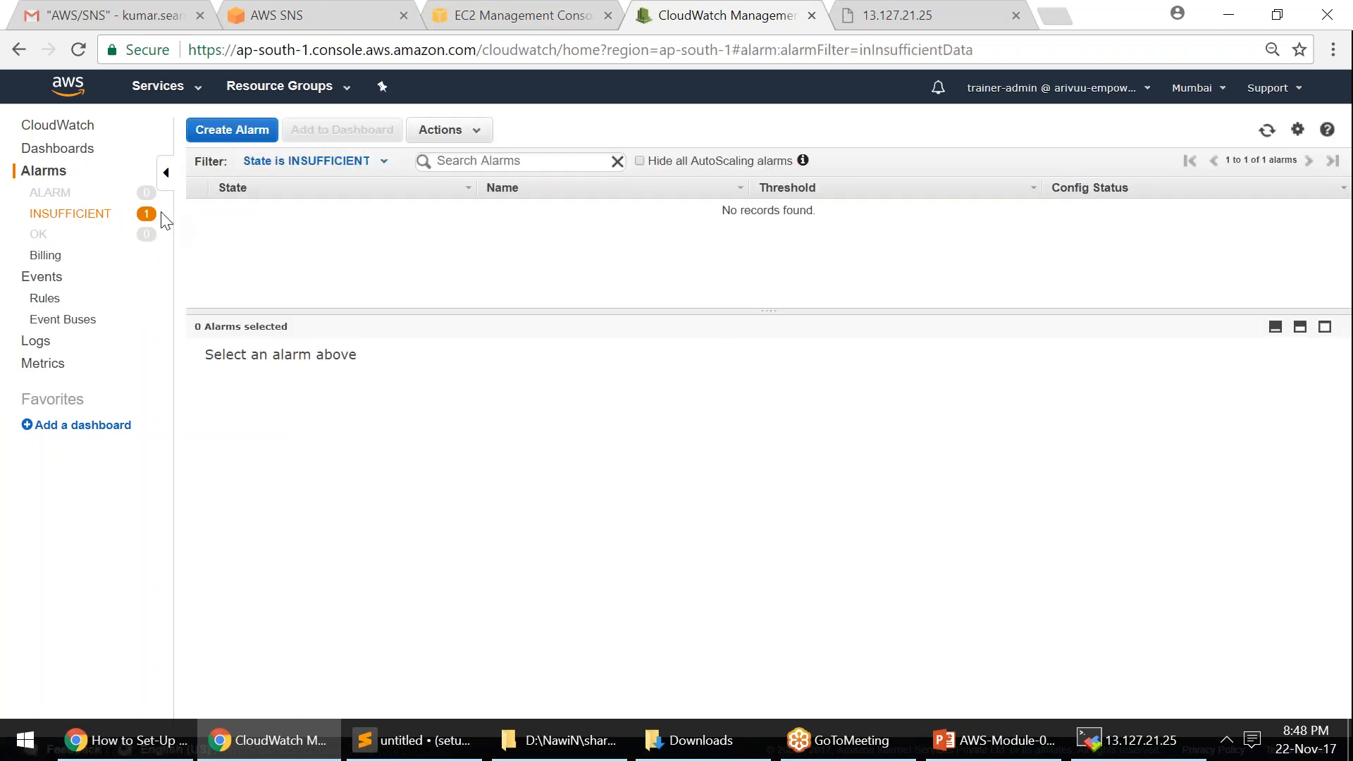
- Refresh the alarms list and show the cpuMon alarm's details in an enlarged pane
click(1268, 129)
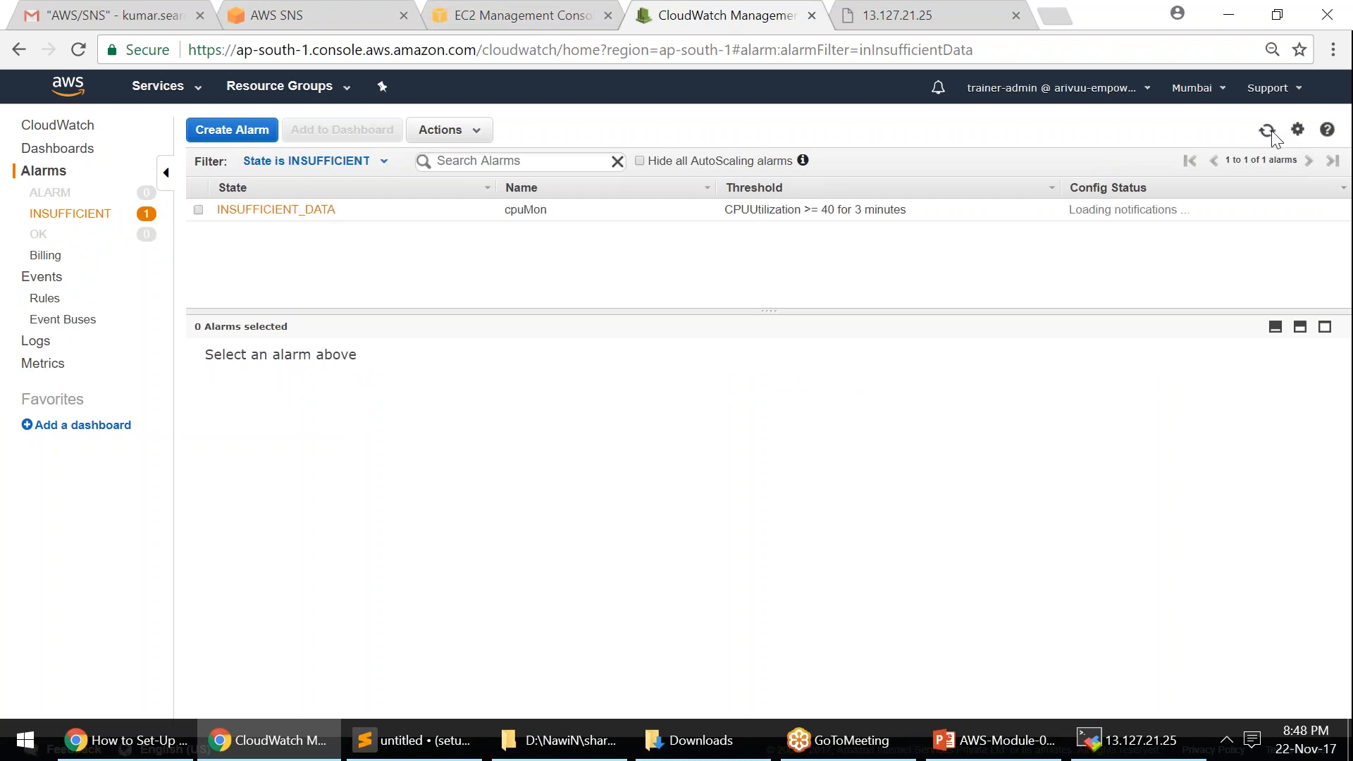
click(198, 210)
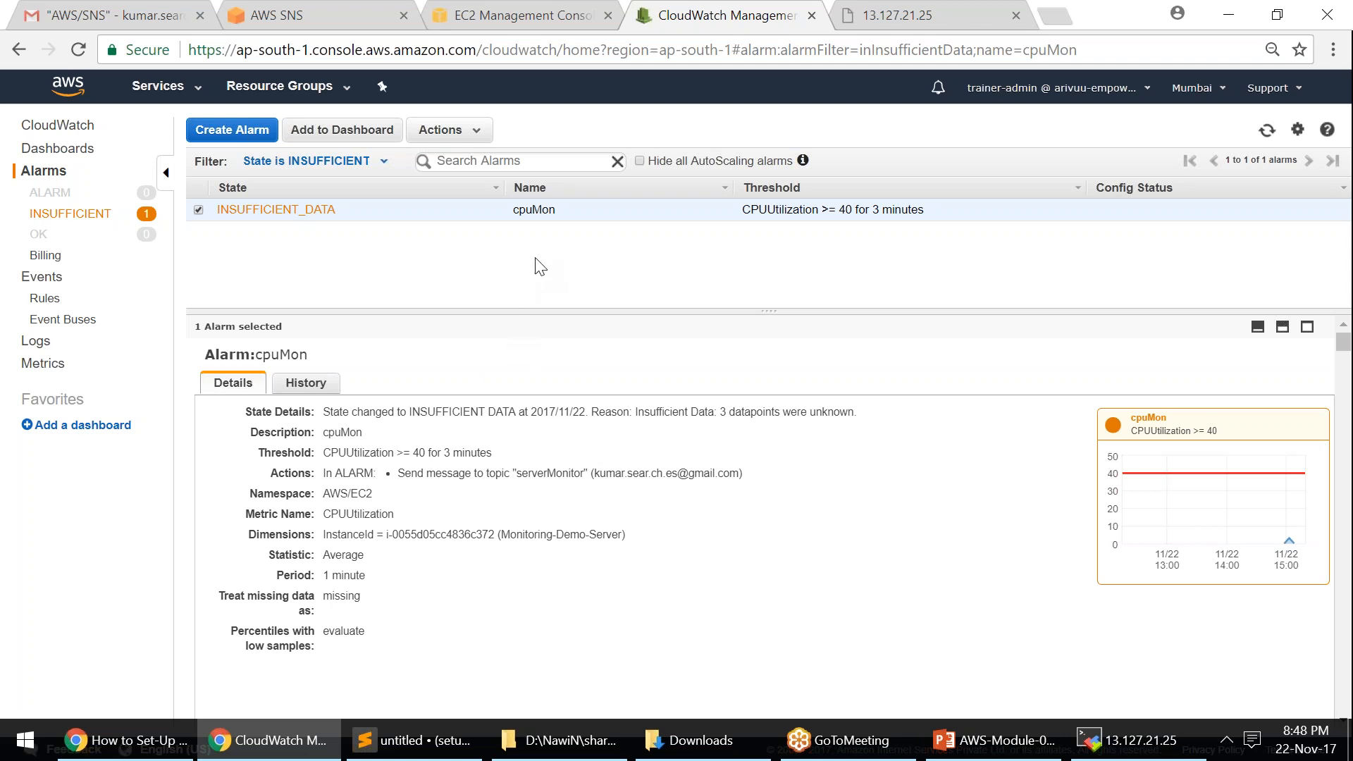
drag(541, 311, 559, 275)
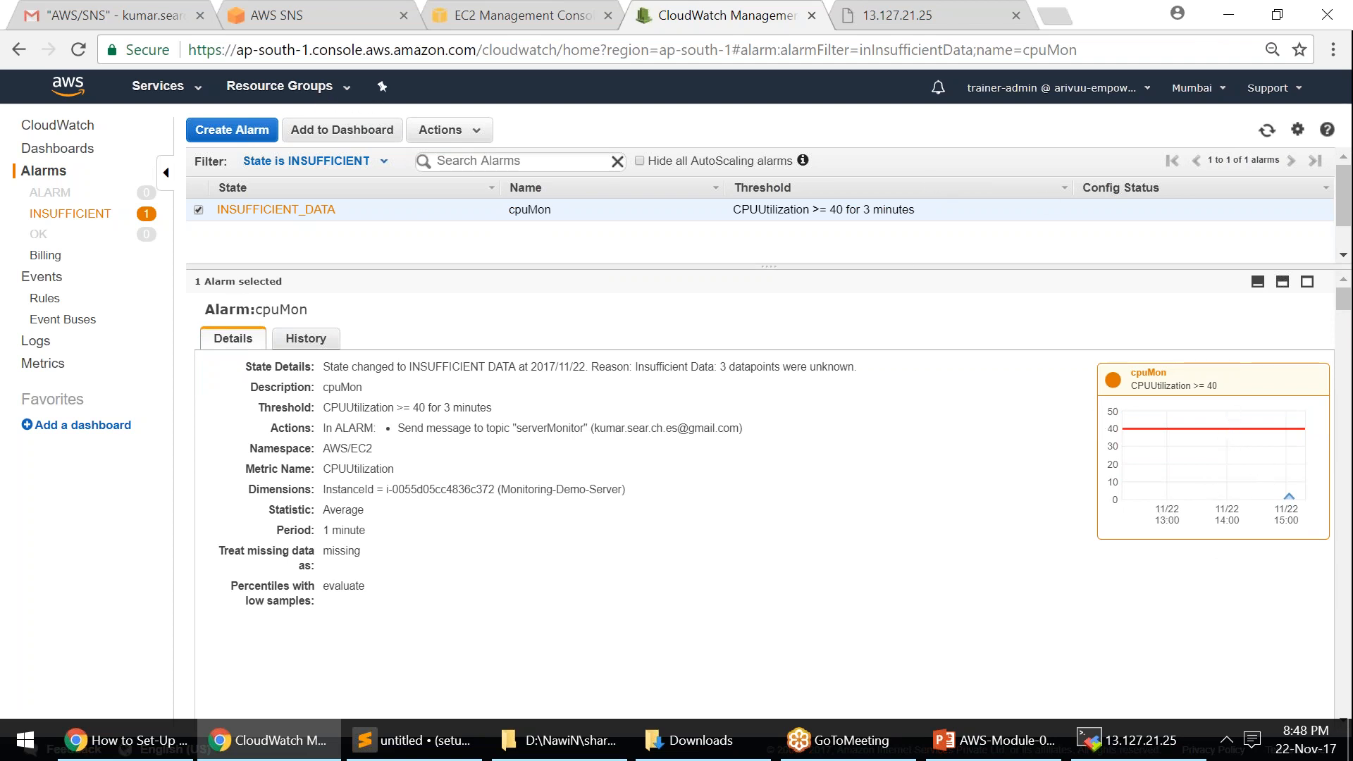
click(1128, 749)
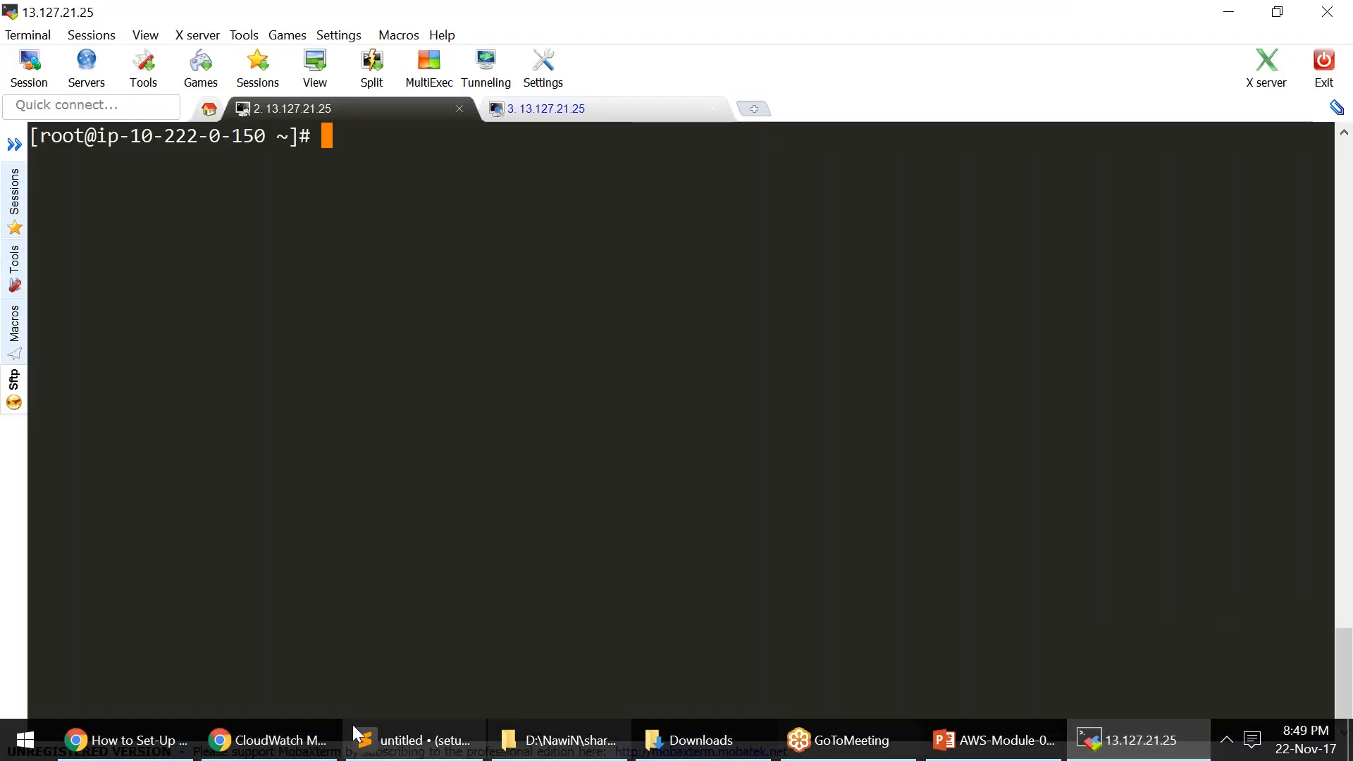
- Take the stress command from the bash script and paste 'stress --cpu 10 -v --timeout 400s' at the server prompt
click(414, 749)
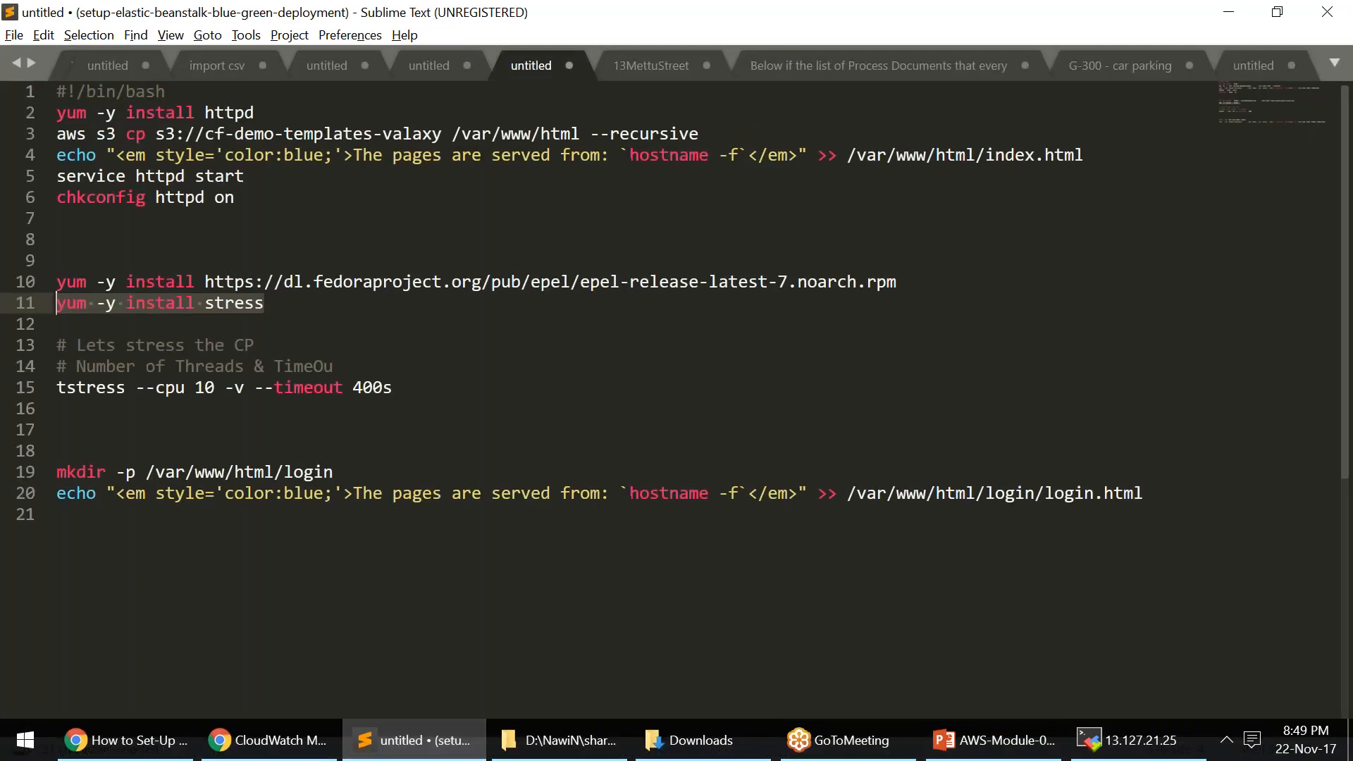
drag(403, 388, 67, 389)
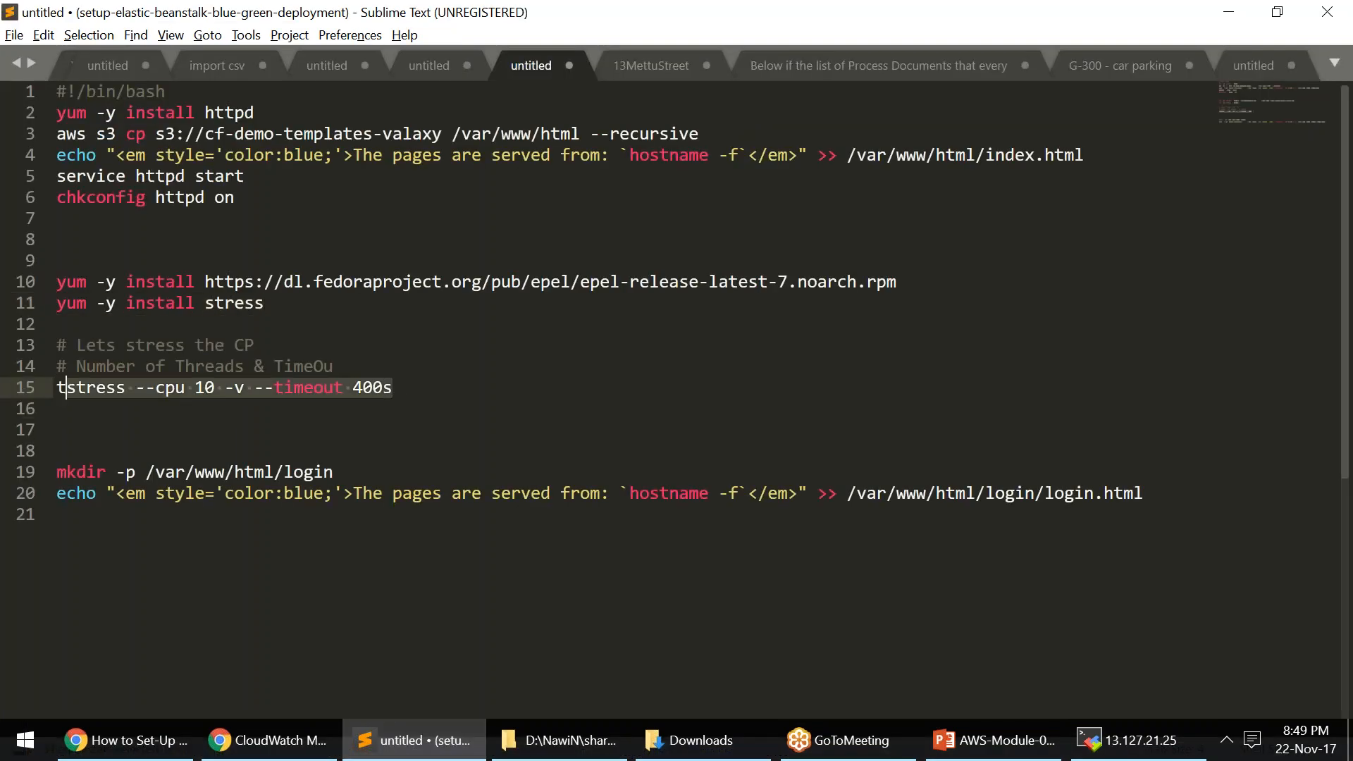
key(BackSpace)
key(ctrl+z)
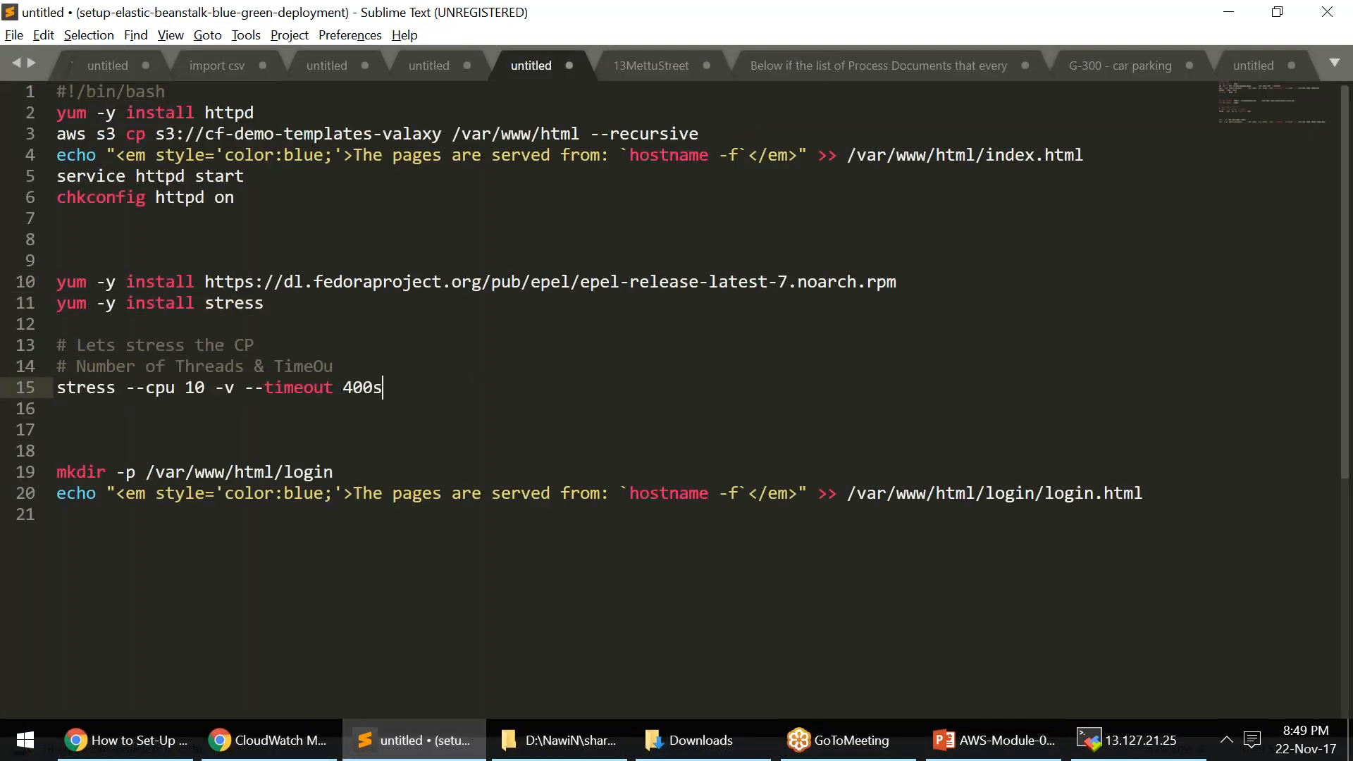
click(1128, 741)
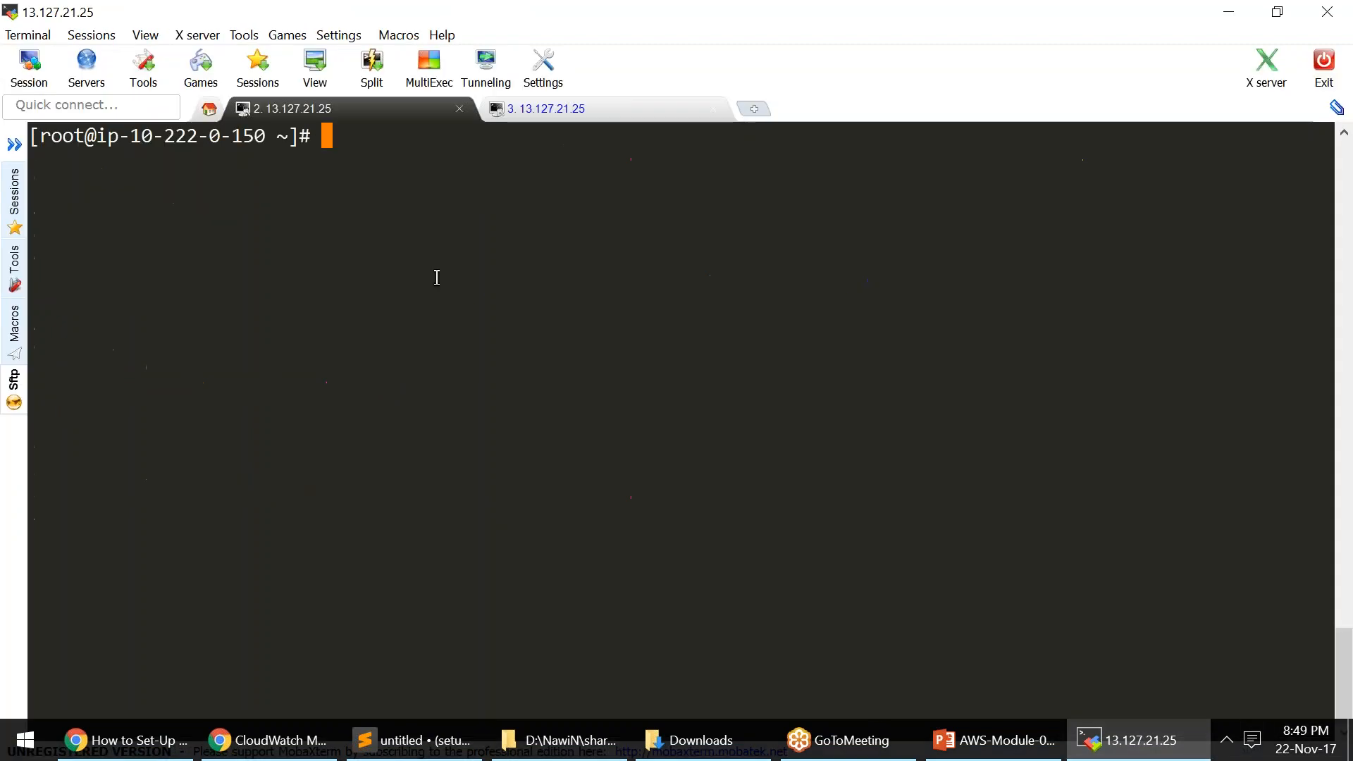
right_click(437, 261)
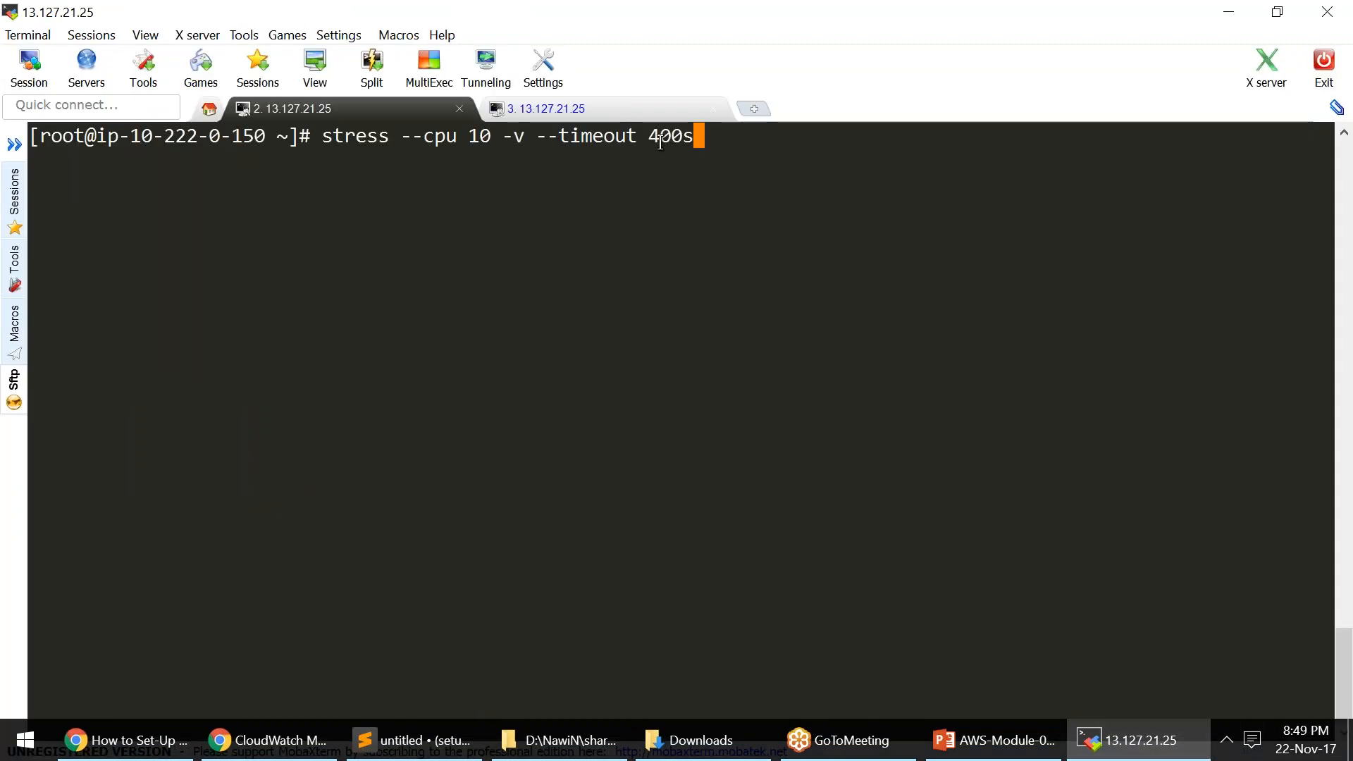
drag(649, 134, 677, 134)
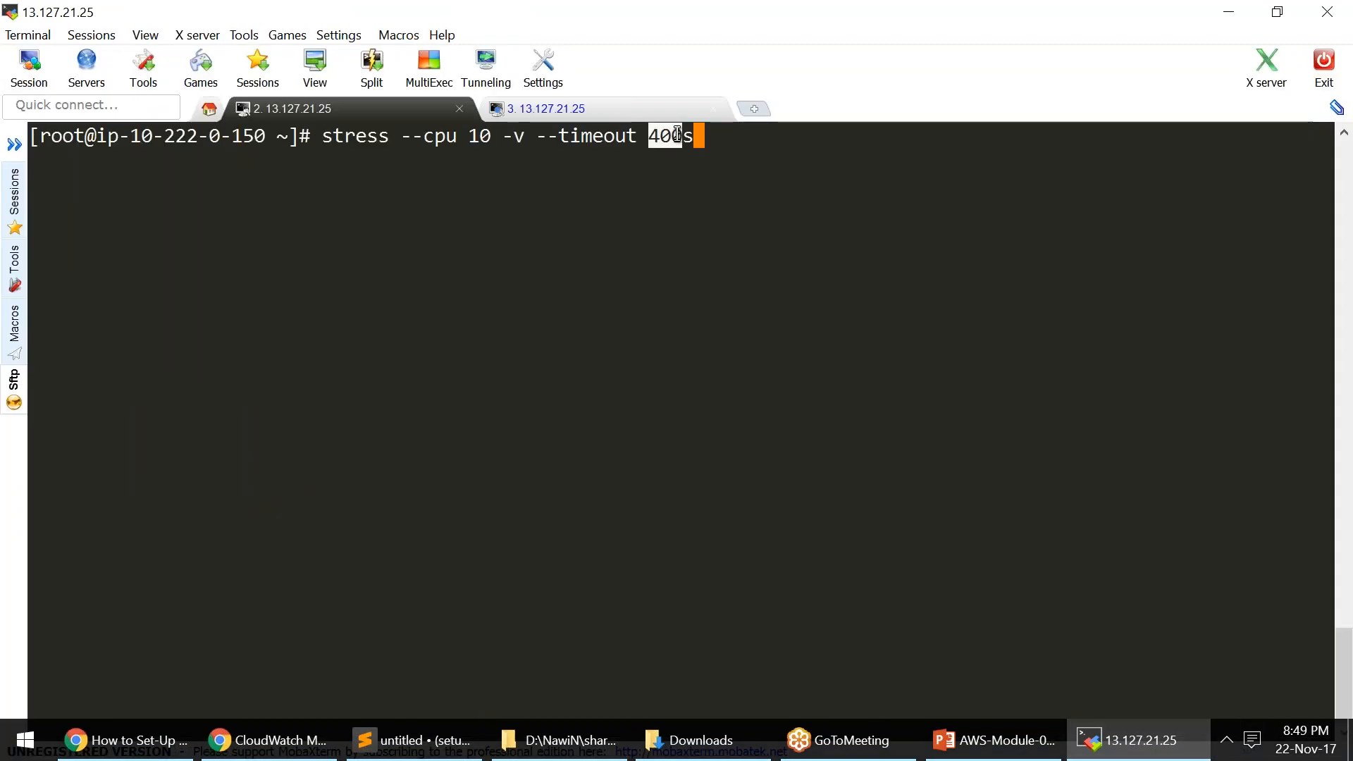
click(767, 182)
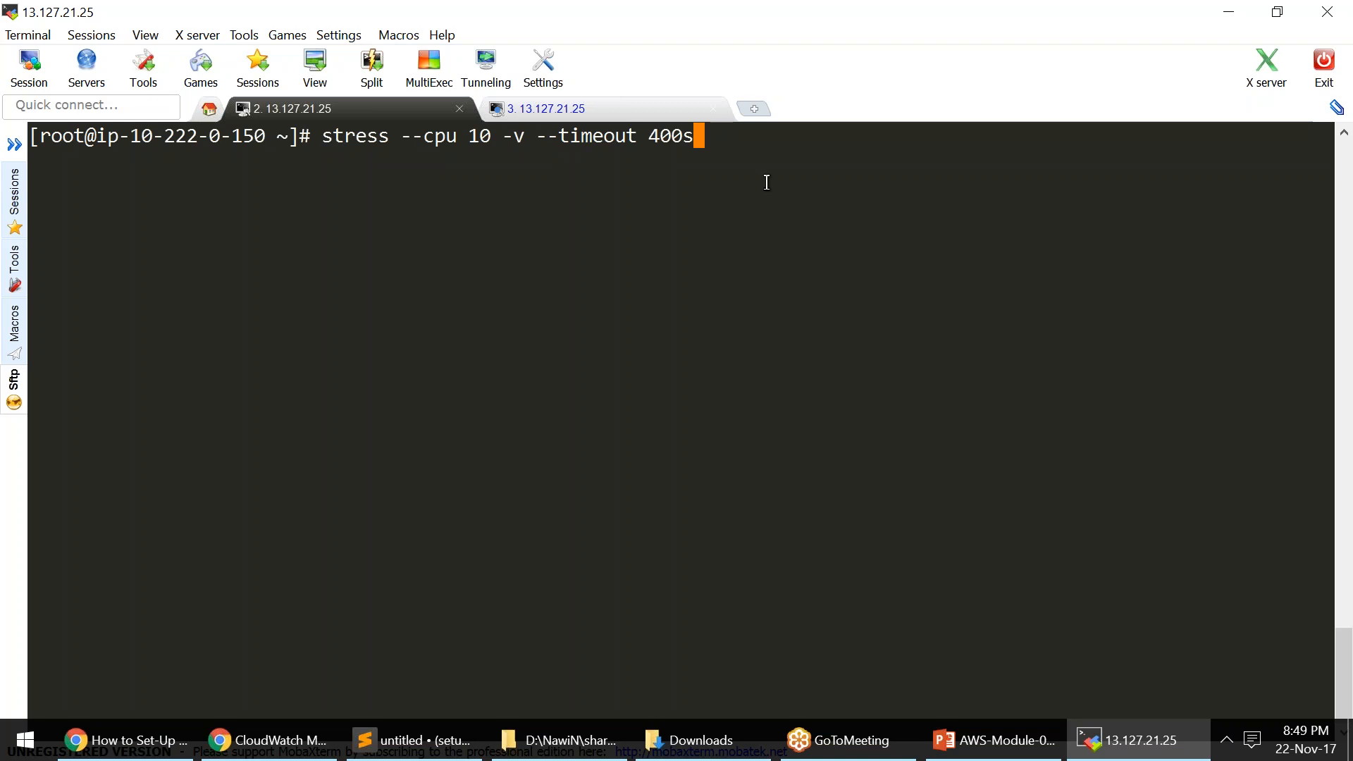
- Run the stress command and highlight the 100.0%us CPU figure in the top session
key(Return)
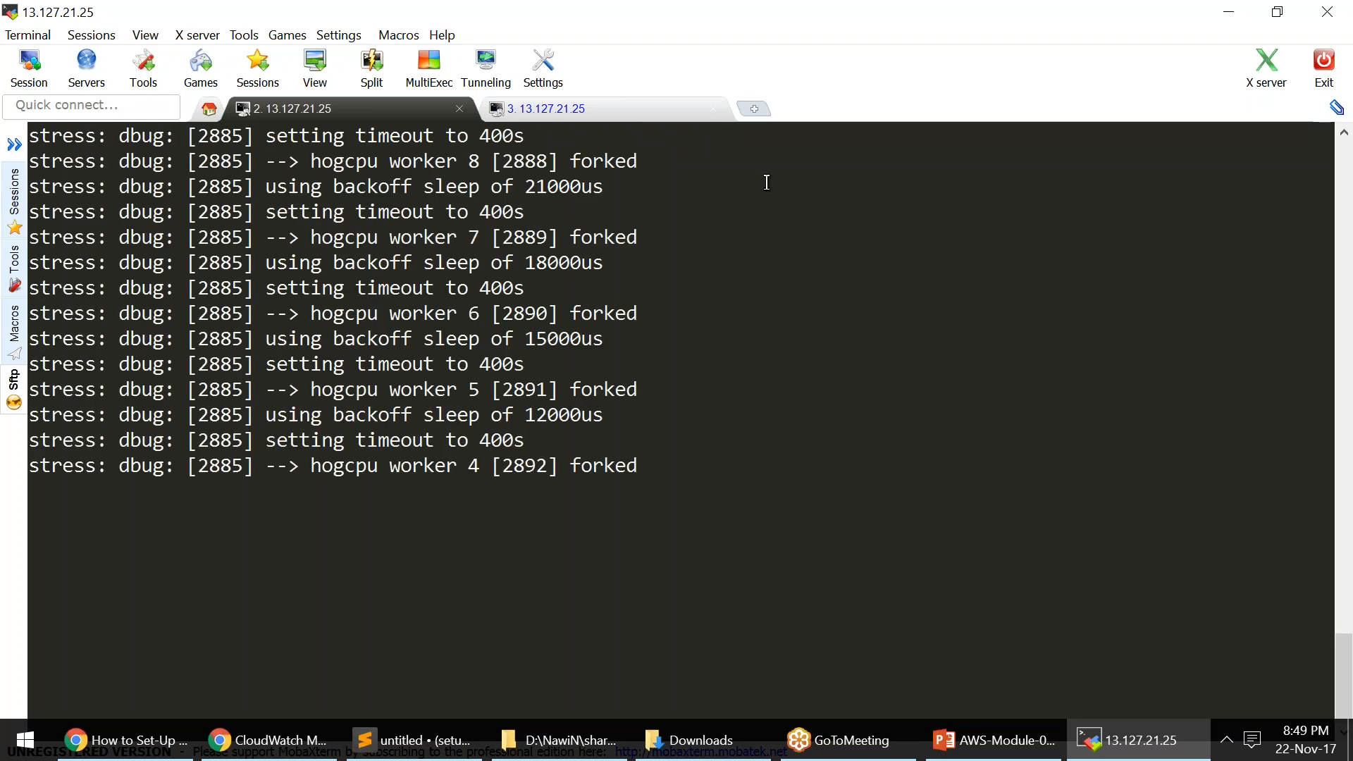
click(547, 109)
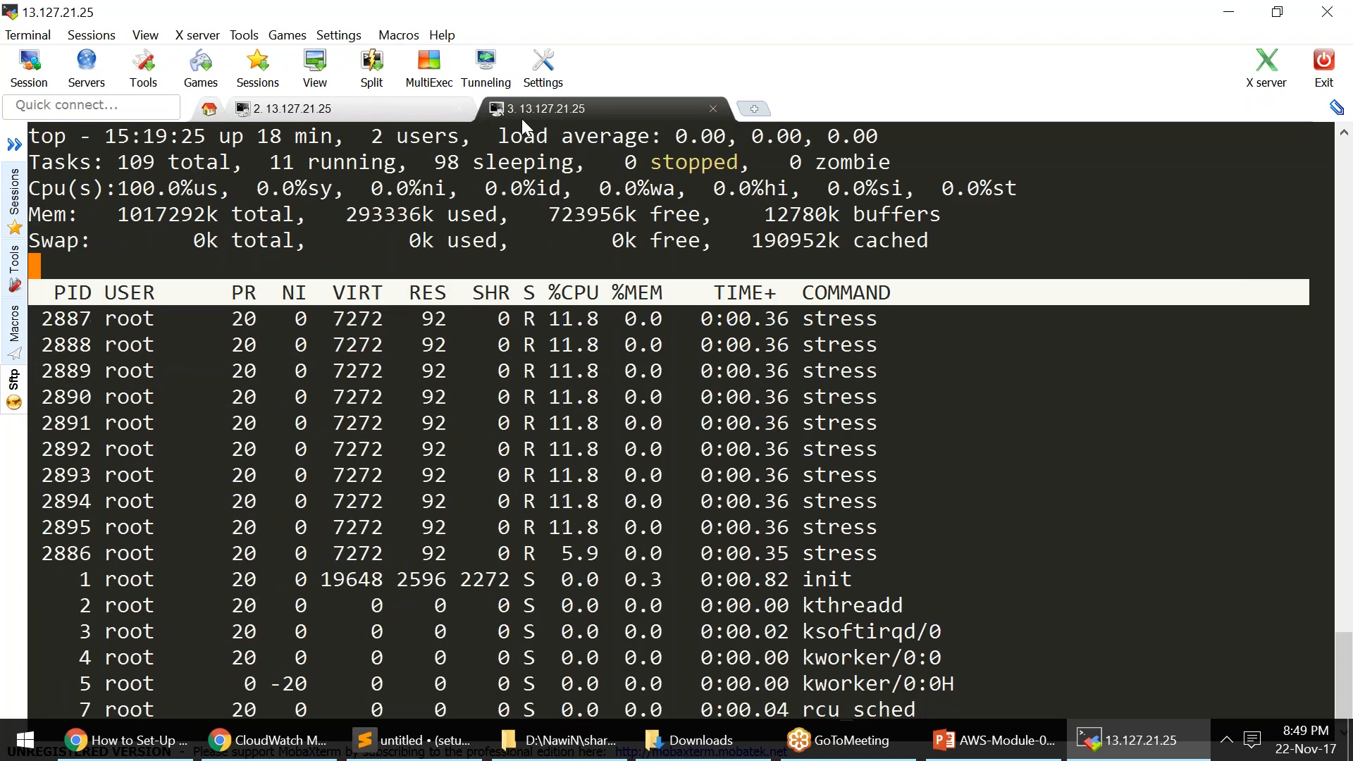
drag(121, 187, 226, 189)
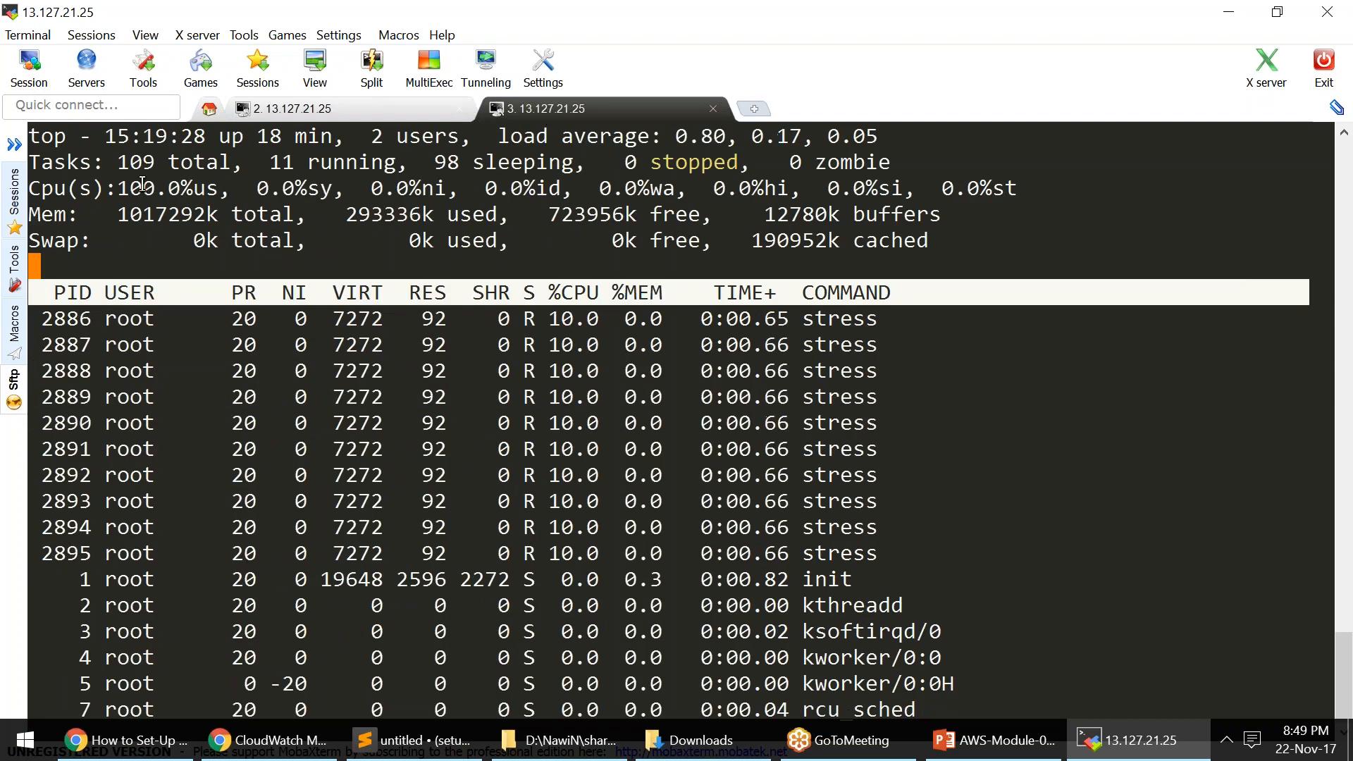
click(225, 188)
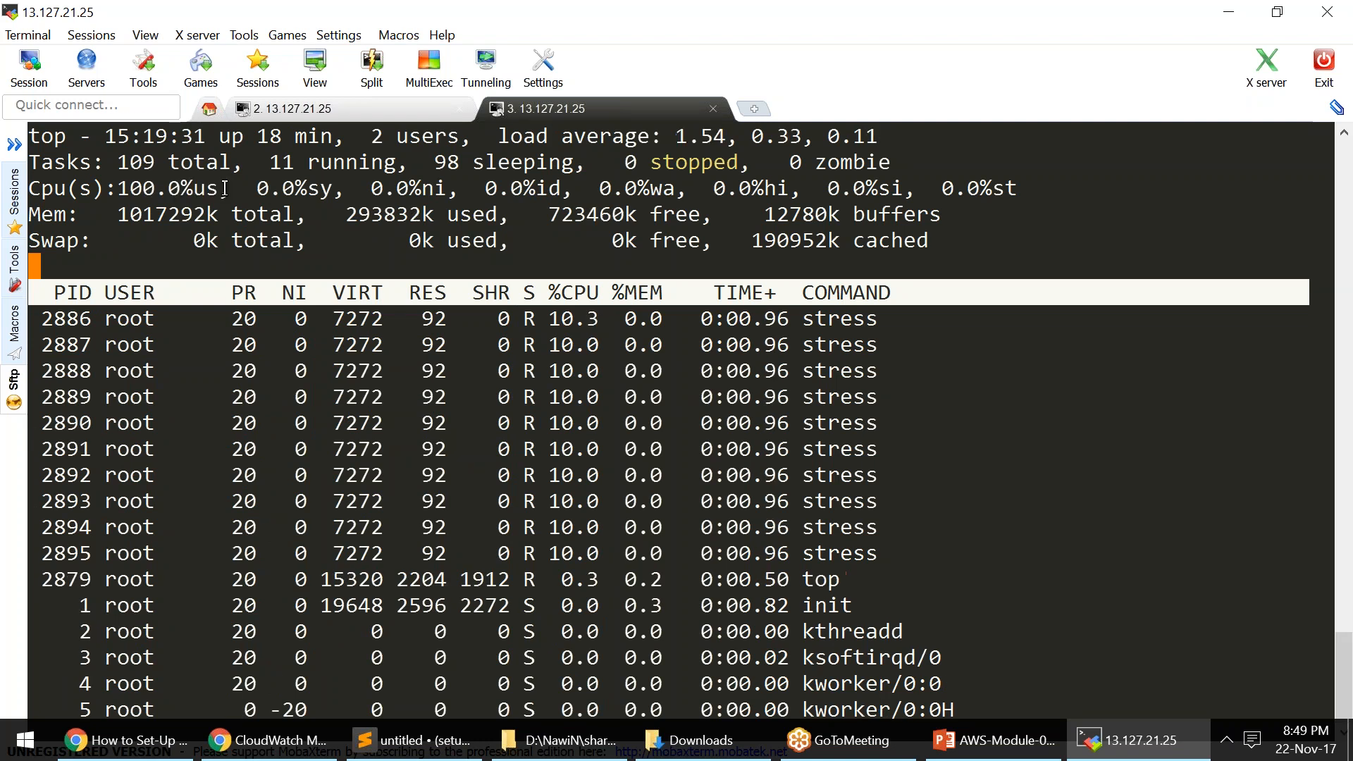
drag(229, 188, 125, 188)
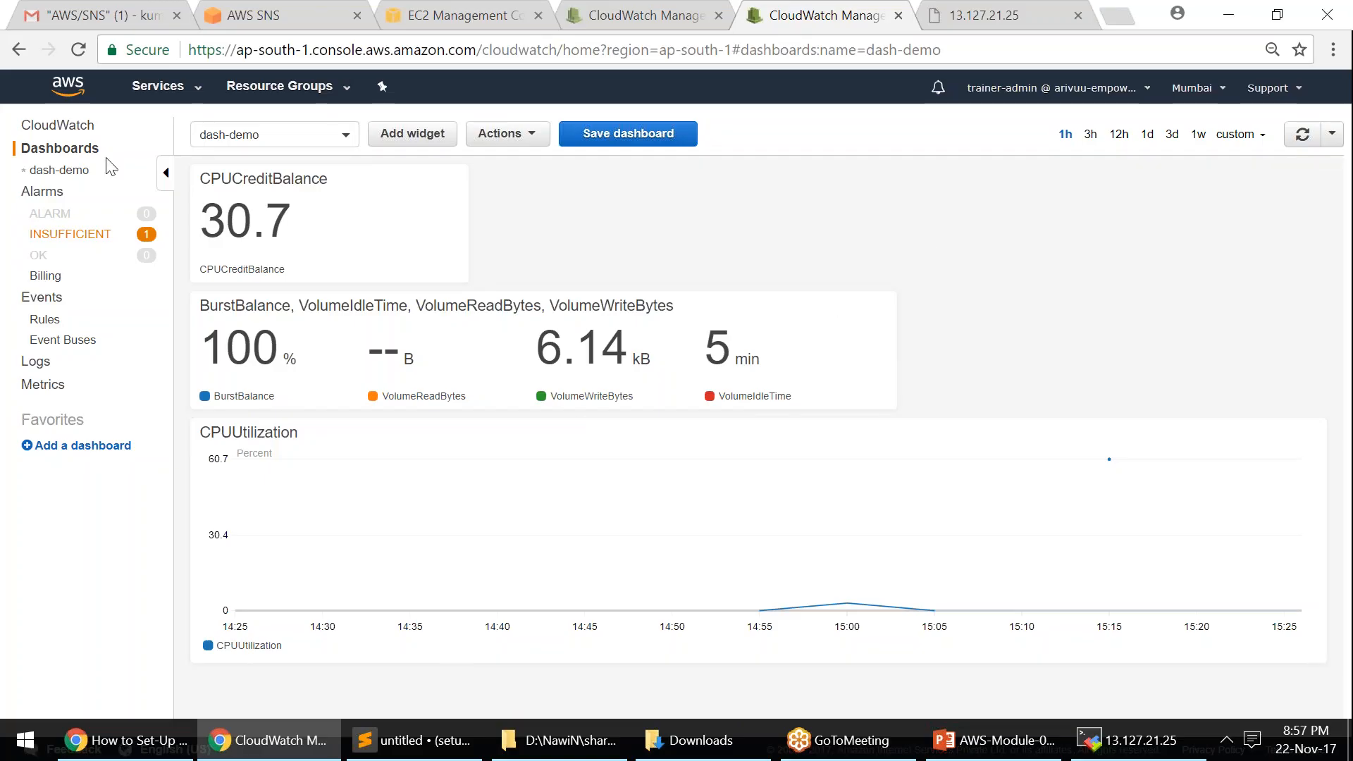
- Open the ALARM cpuMon email, highlight its INSUFFICIENT_DATA -> ALARM state change, then return to CloudWatch
click(105, 15)
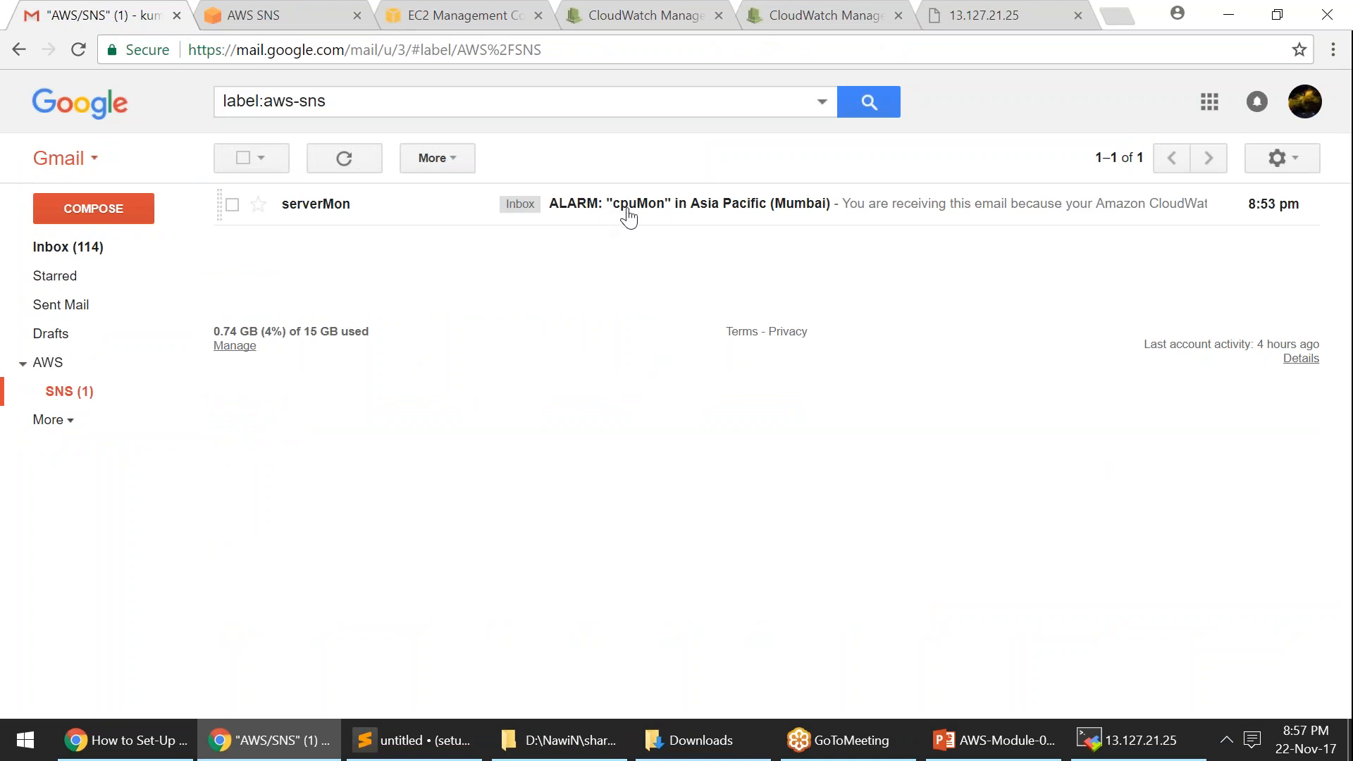
click(727, 221)
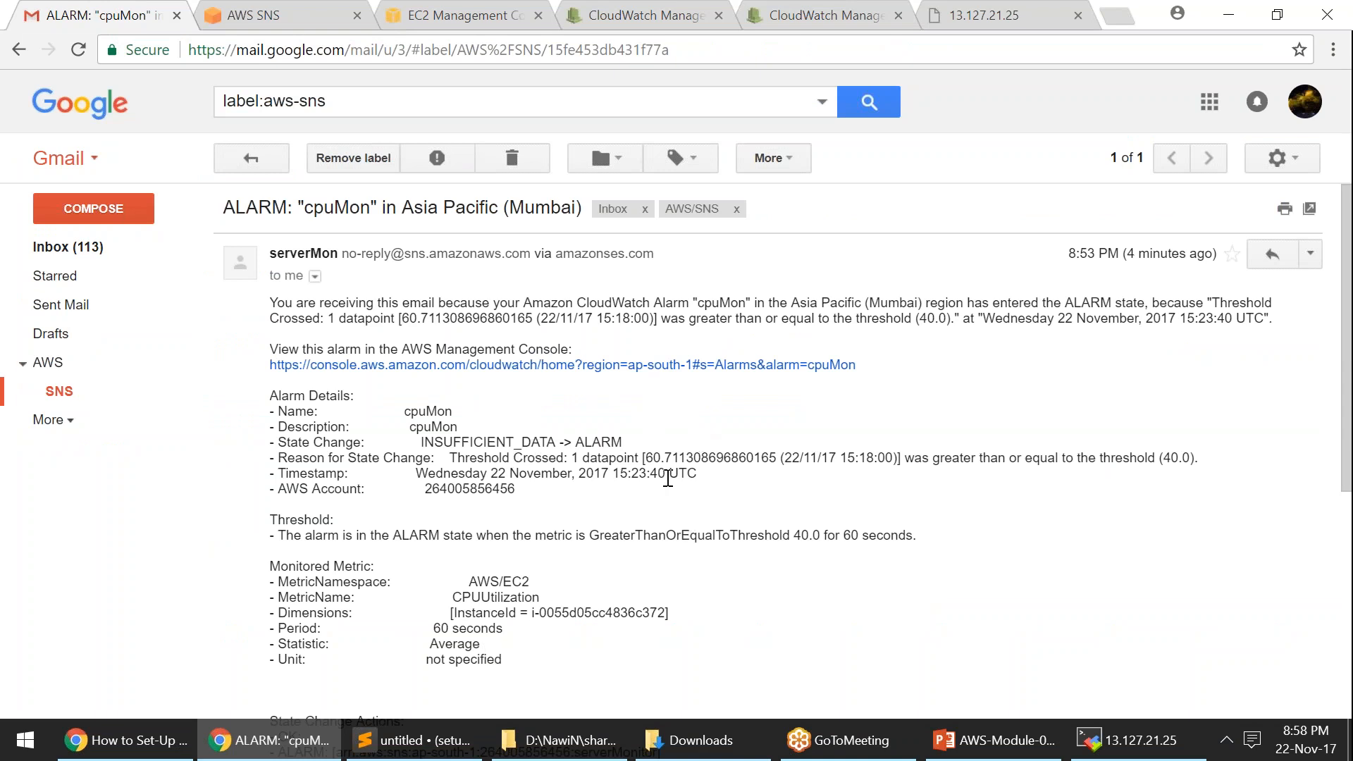
drag(906, 458, 1191, 459)
drag(424, 443, 623, 442)
click(637, 454)
click(818, 17)
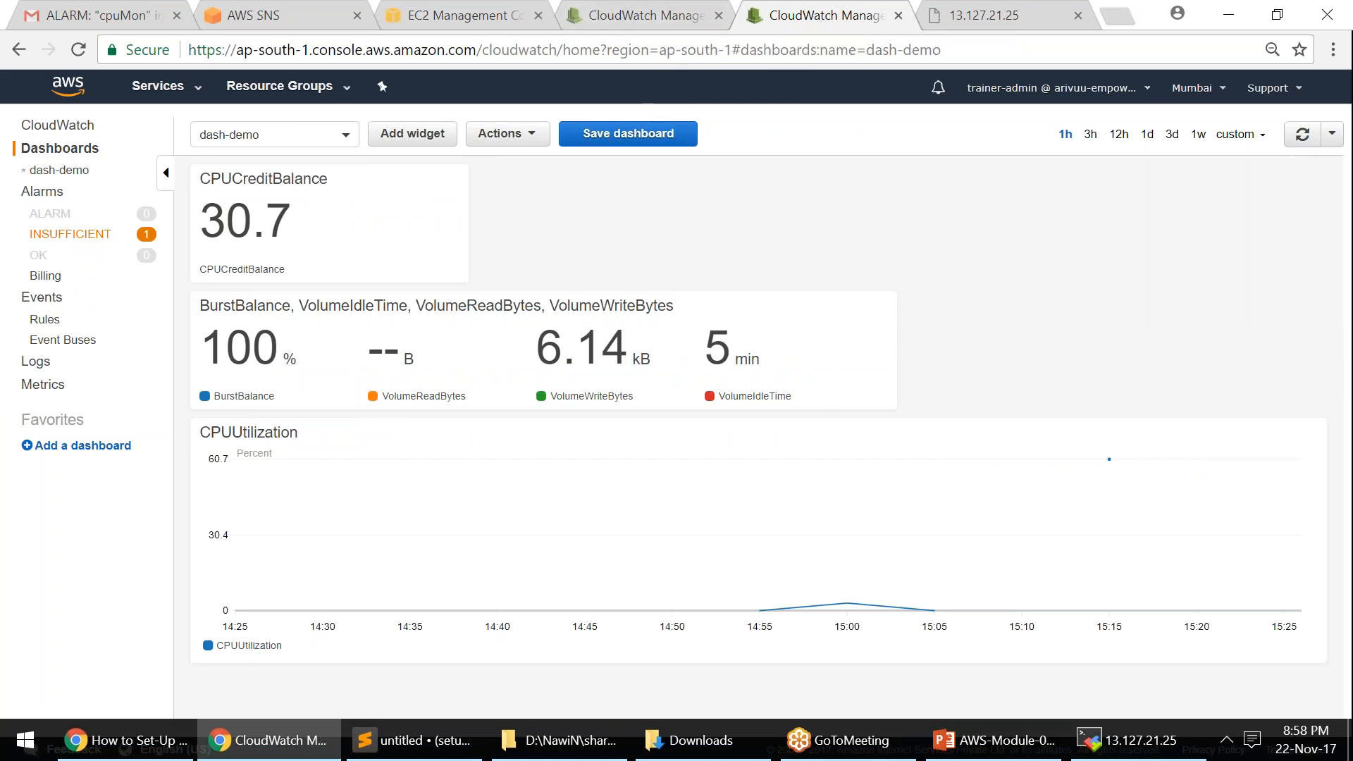
- List INSUFFICIENT alarms, then browse the Monitoring-Demo-Server volume's CloudWatch disk charts on EC2 Volumes
click(74, 238)
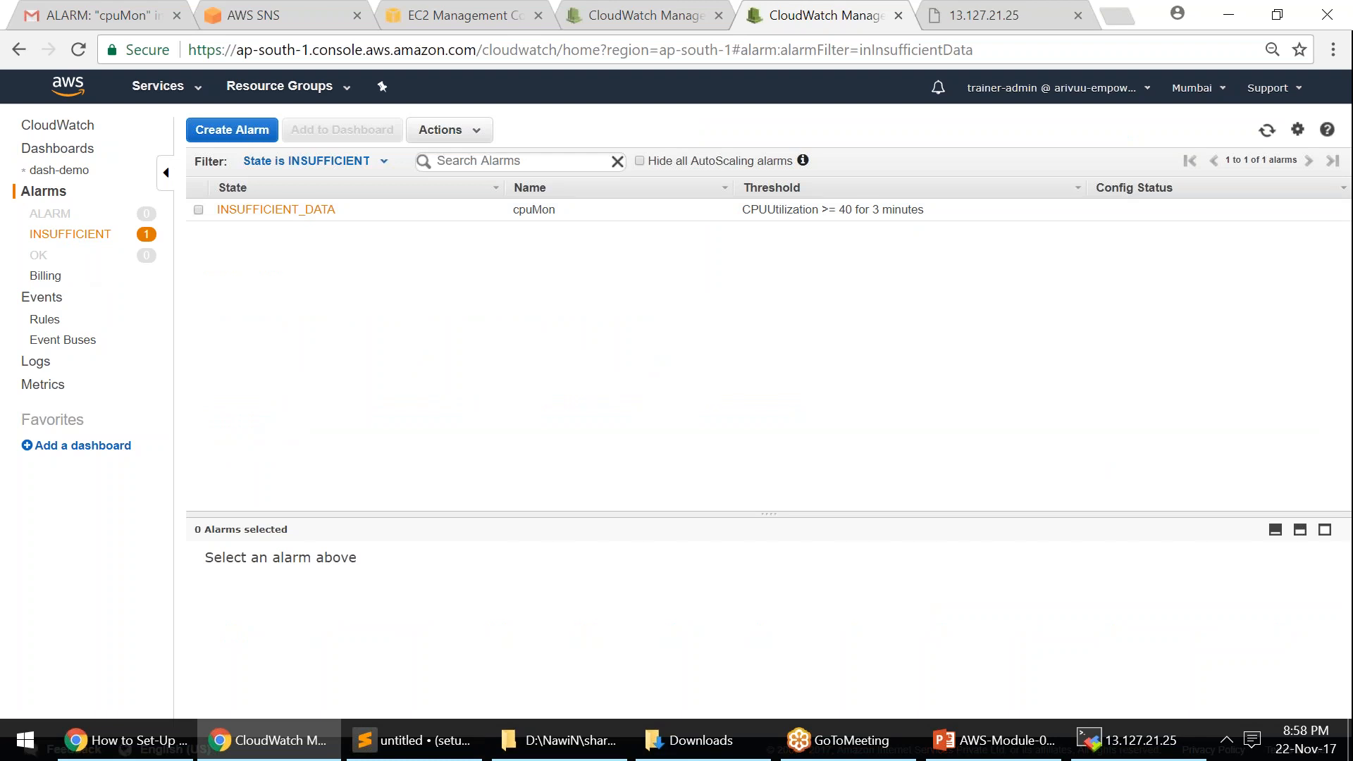
click(446, 18)
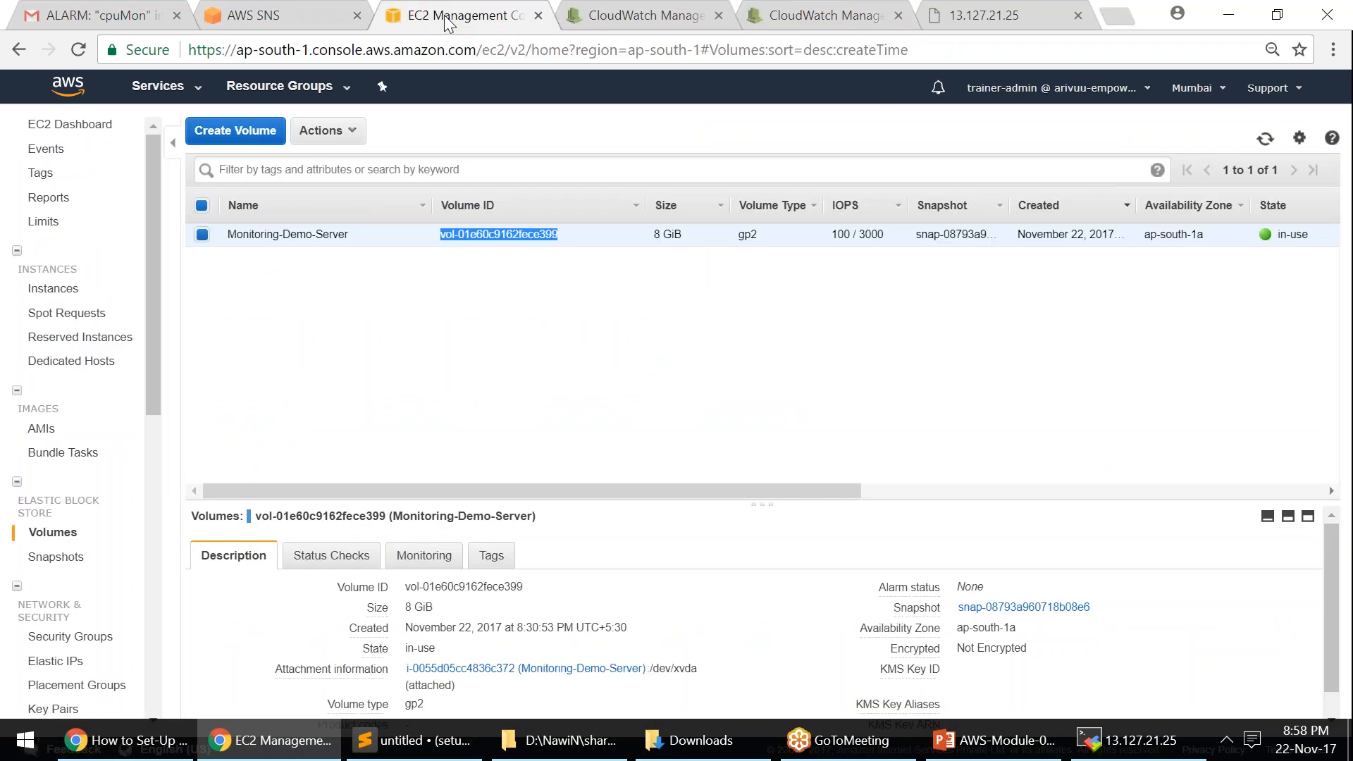
drag(526, 512, 479, 289)
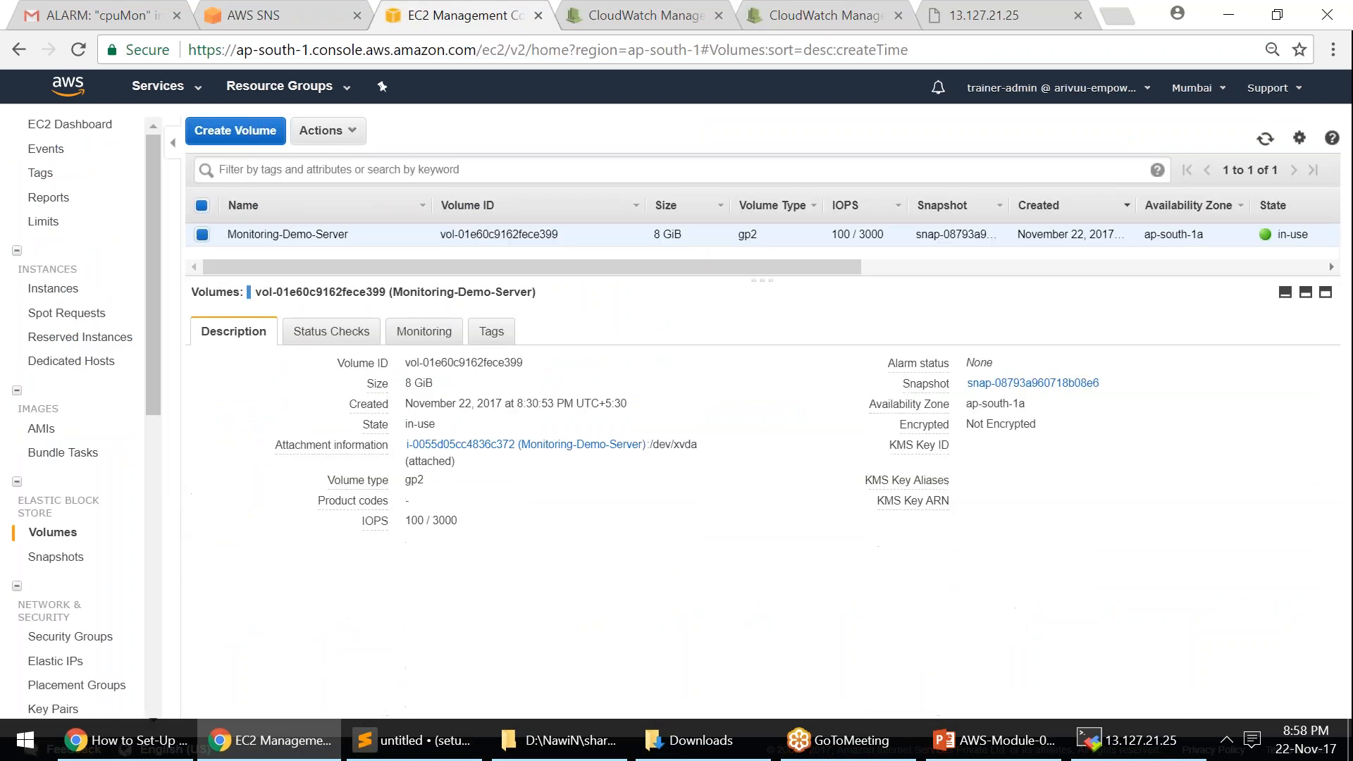
click(427, 334)
scroll(480, 535, down, 3)
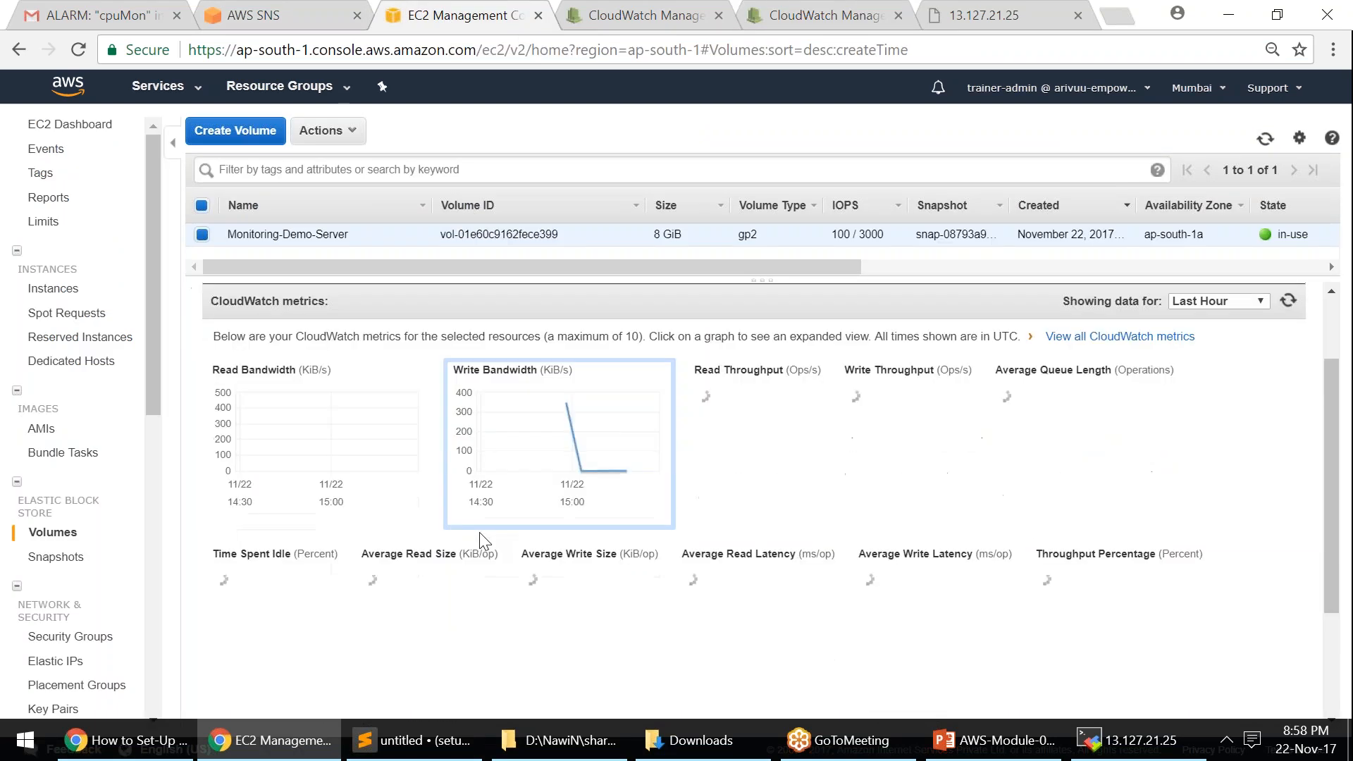
scroll(485, 541, up, 3)
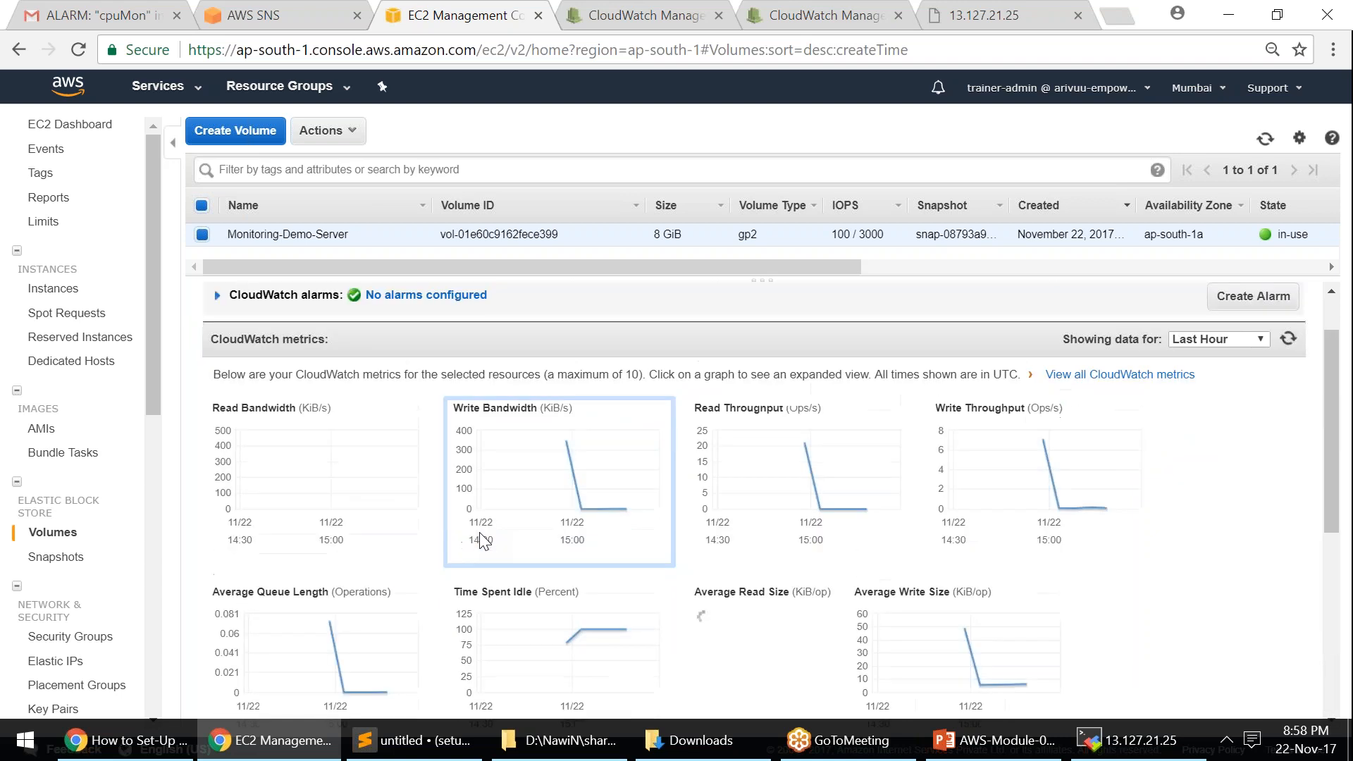
scroll(480, 533, down, 3)
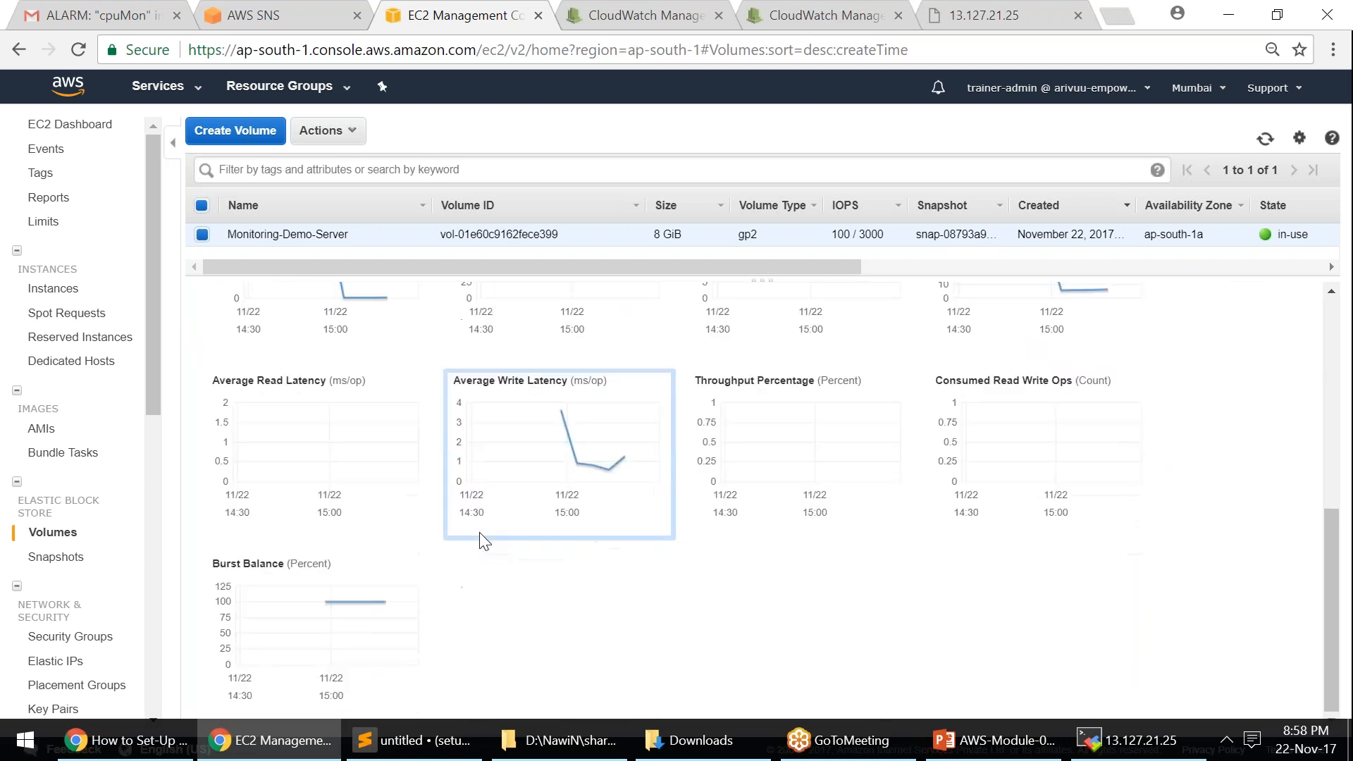
scroll(484, 541, up, 5)
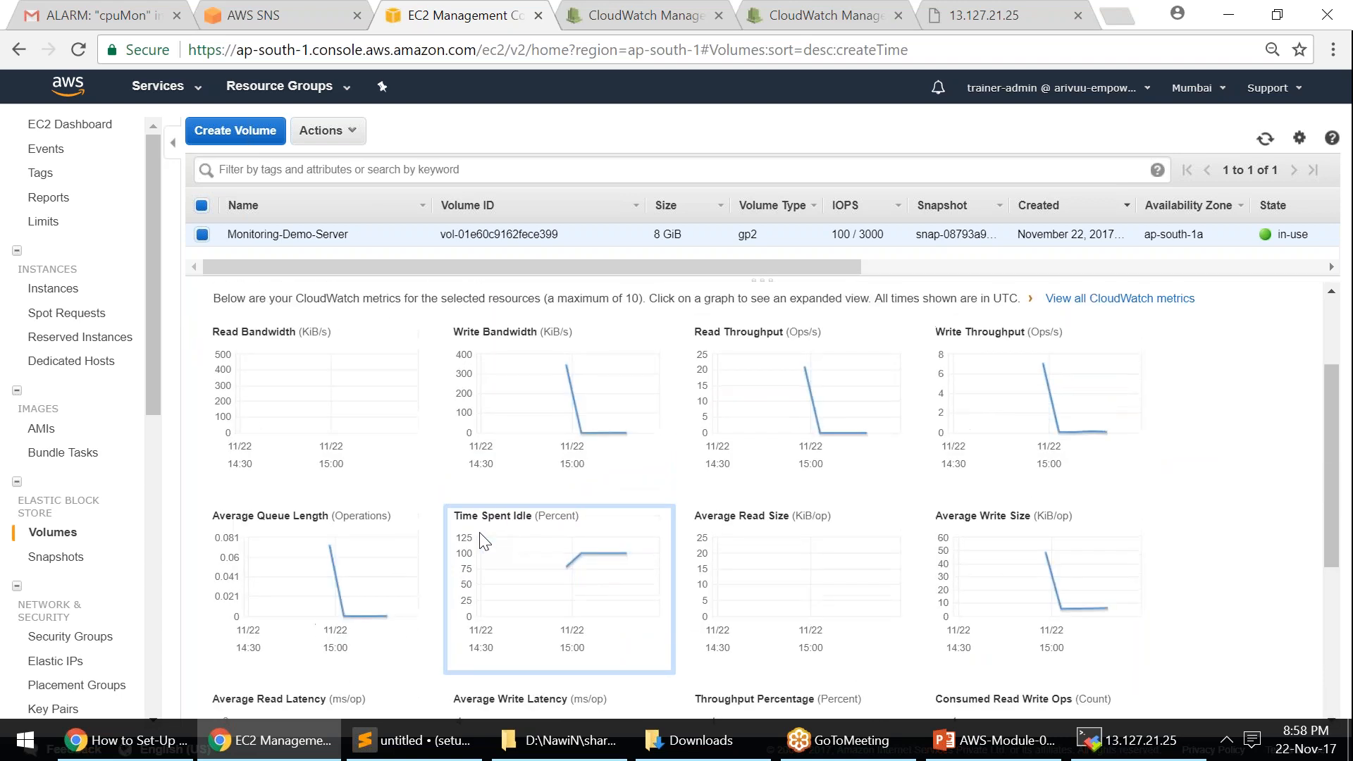
scroll(485, 541, down, 4)
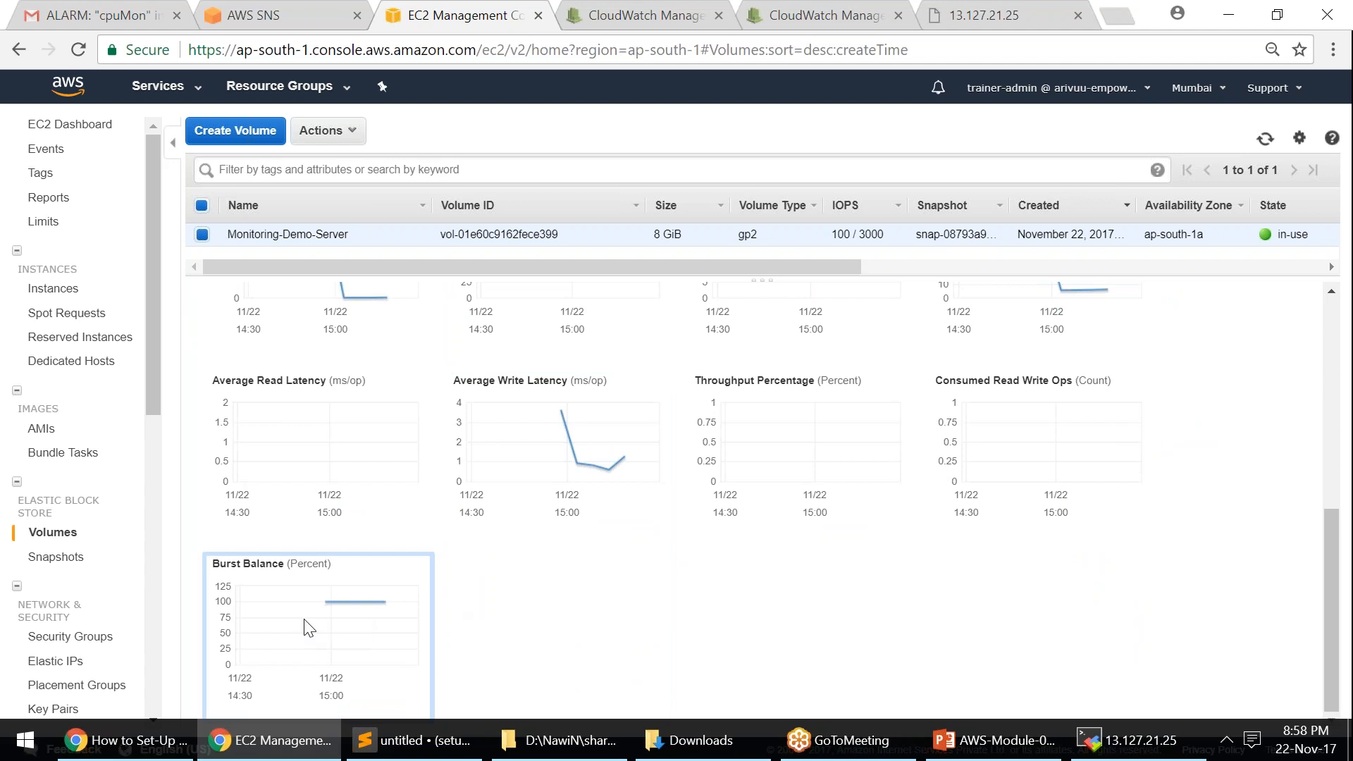
scroll(384, 599, up, 5)
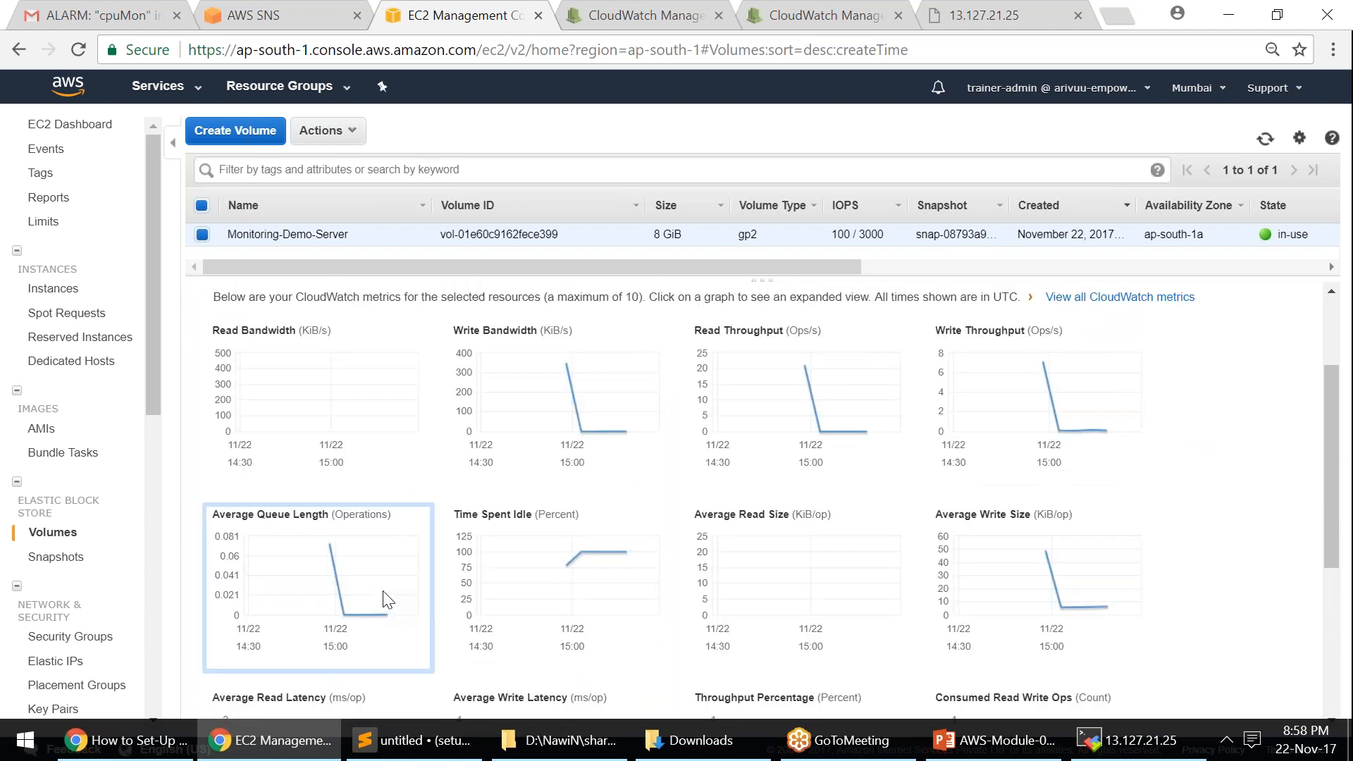
scroll(381, 592, up, 2)
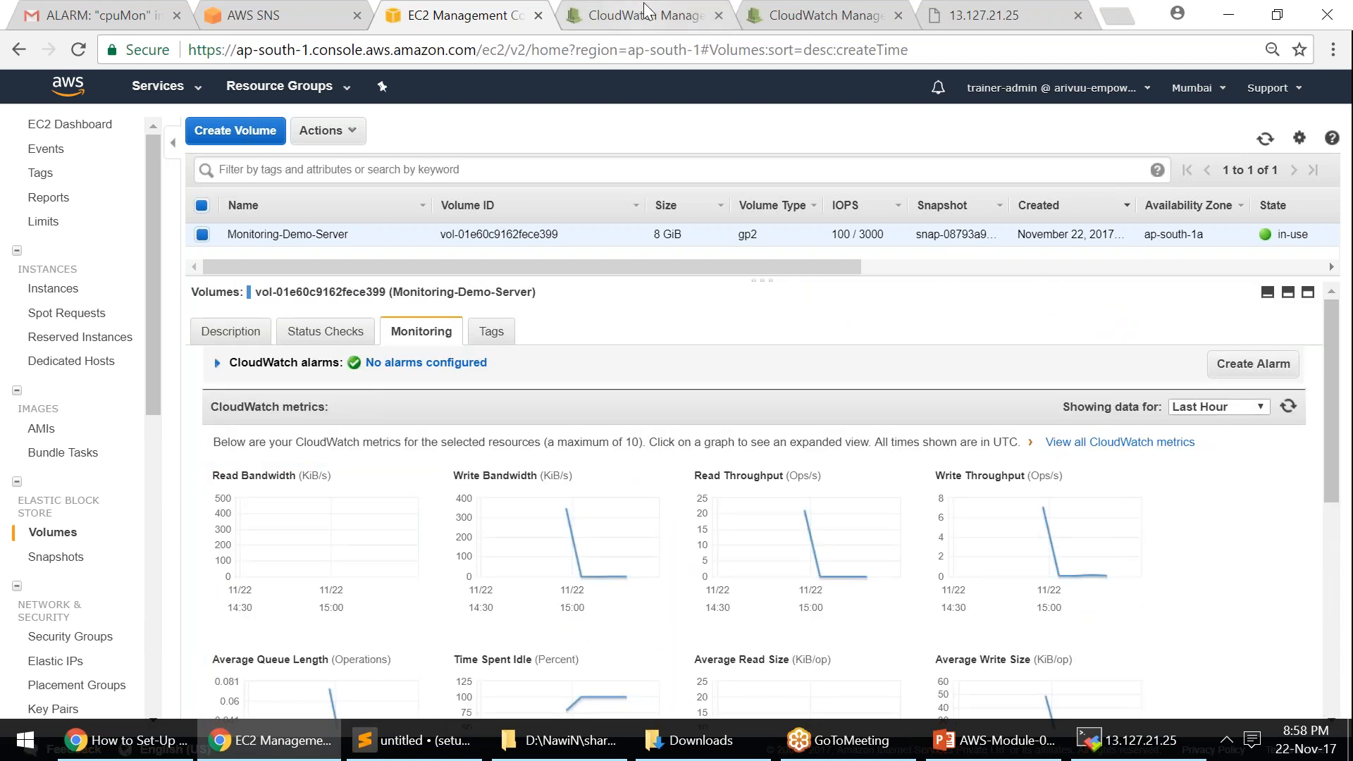
click(817, 15)
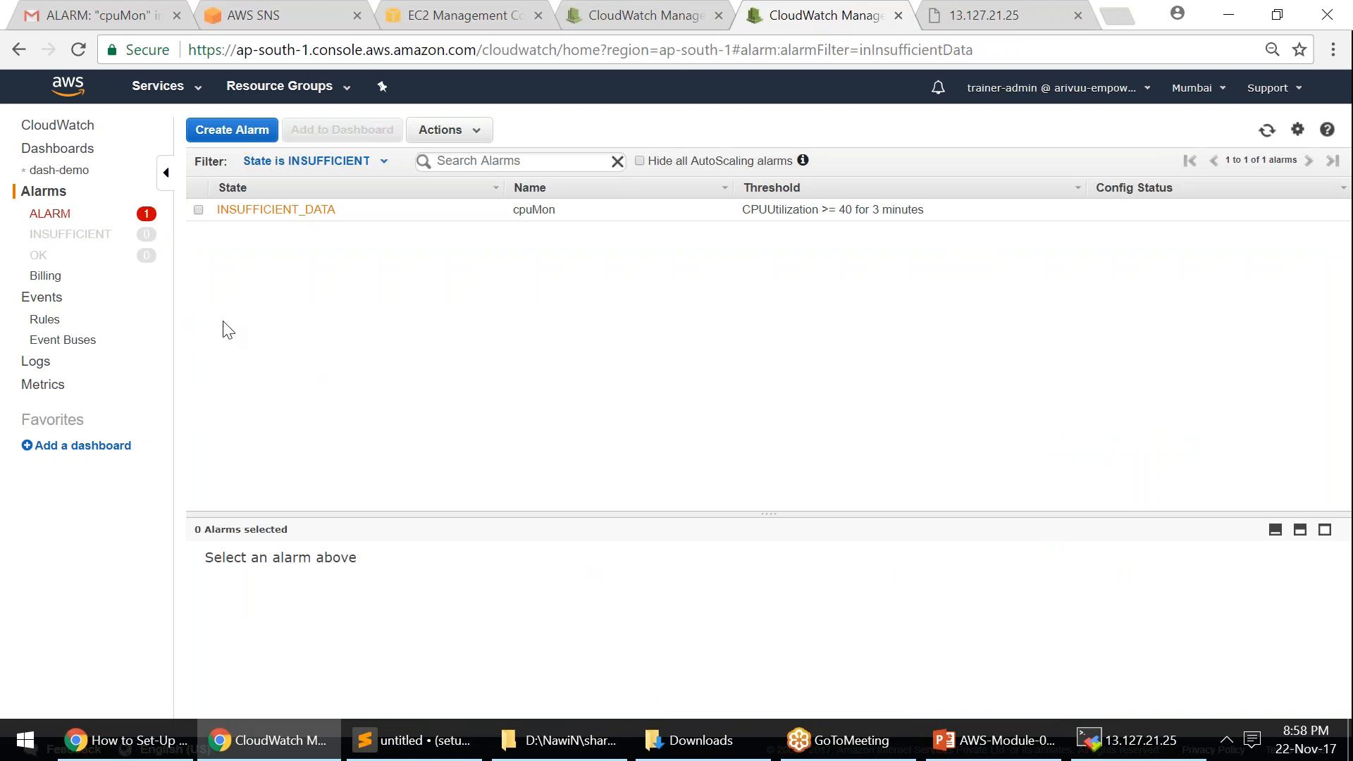
click(262, 213)
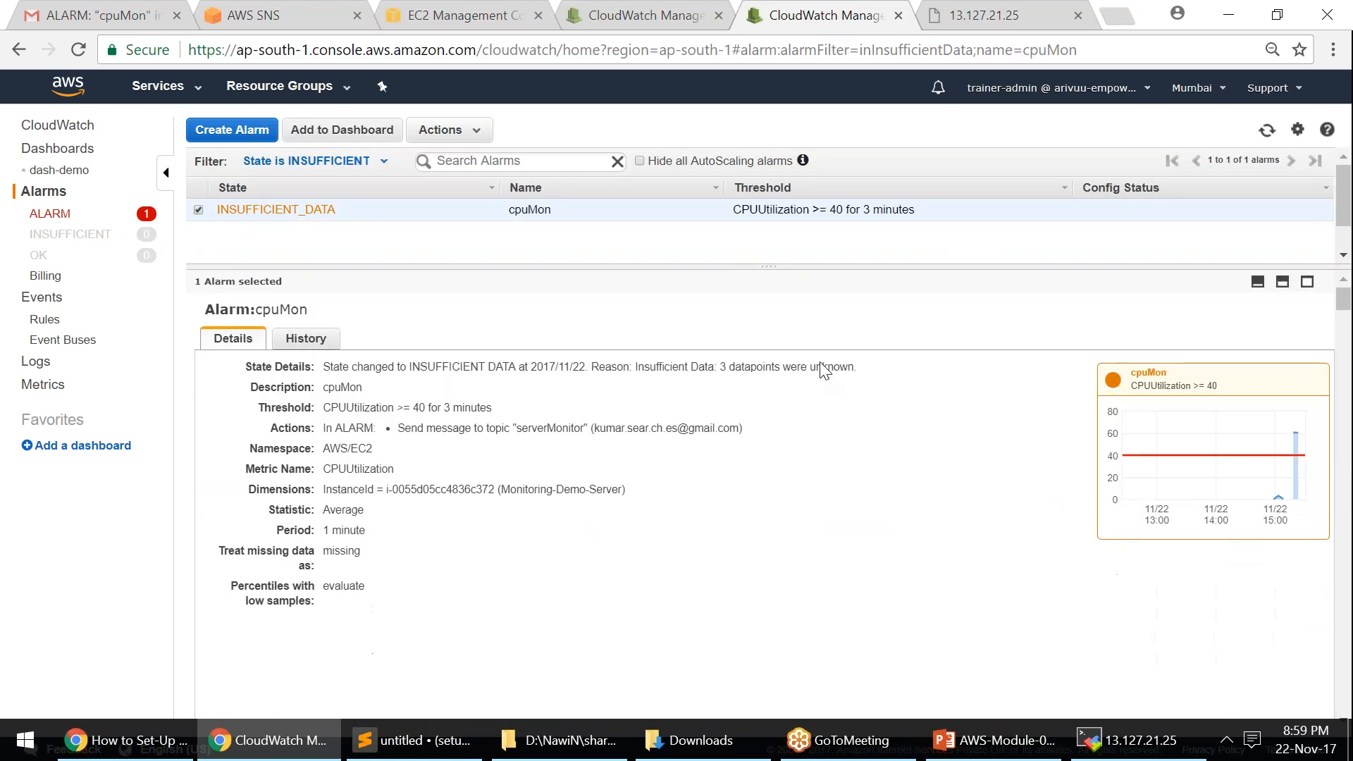
click(1234, 445)
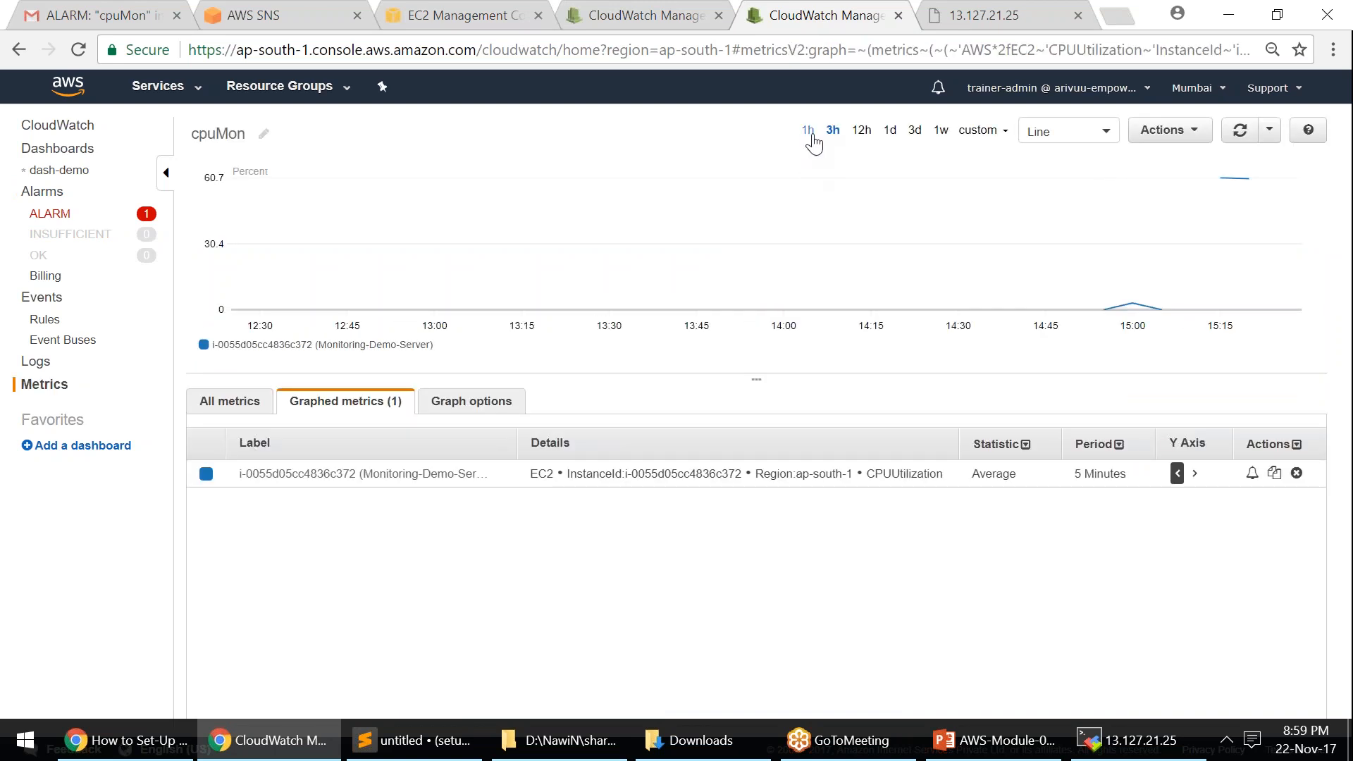
click(1169, 130)
click(1068, 131)
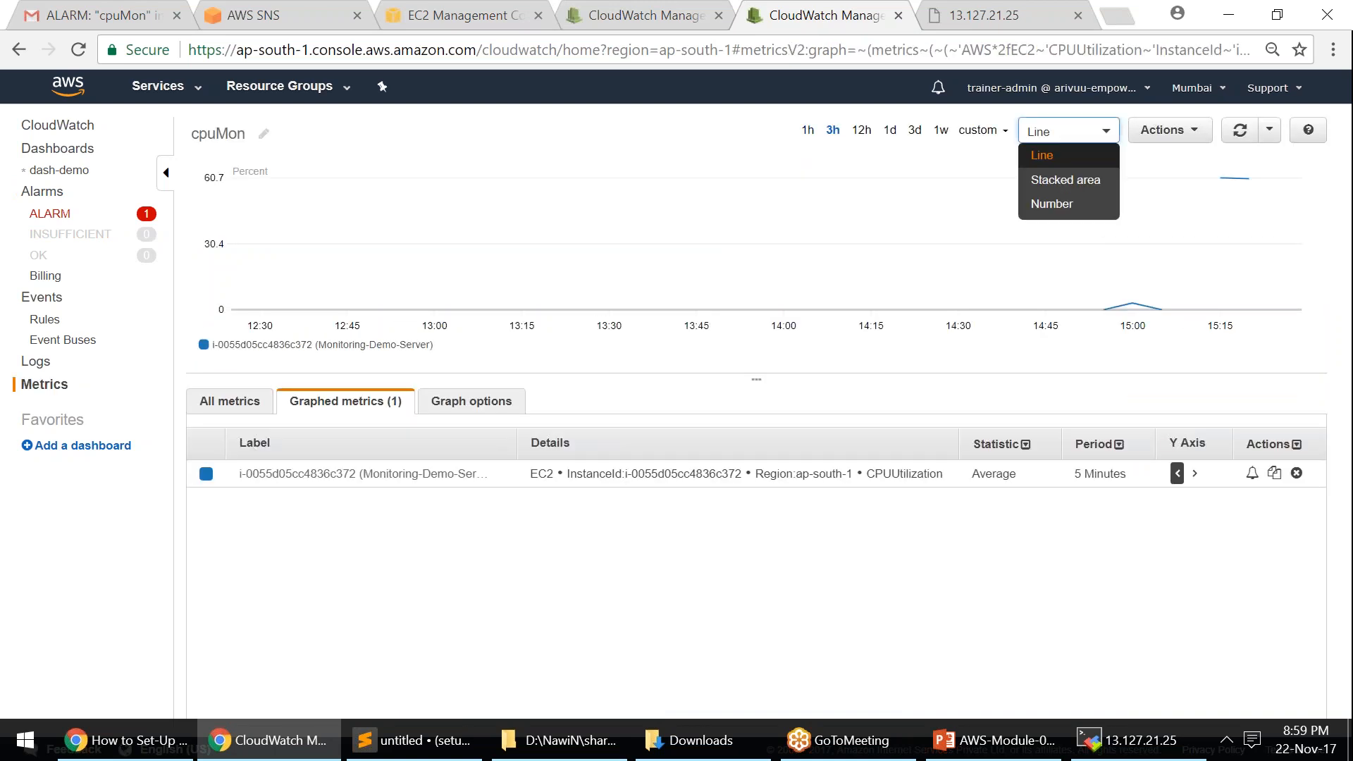
click(808, 129)
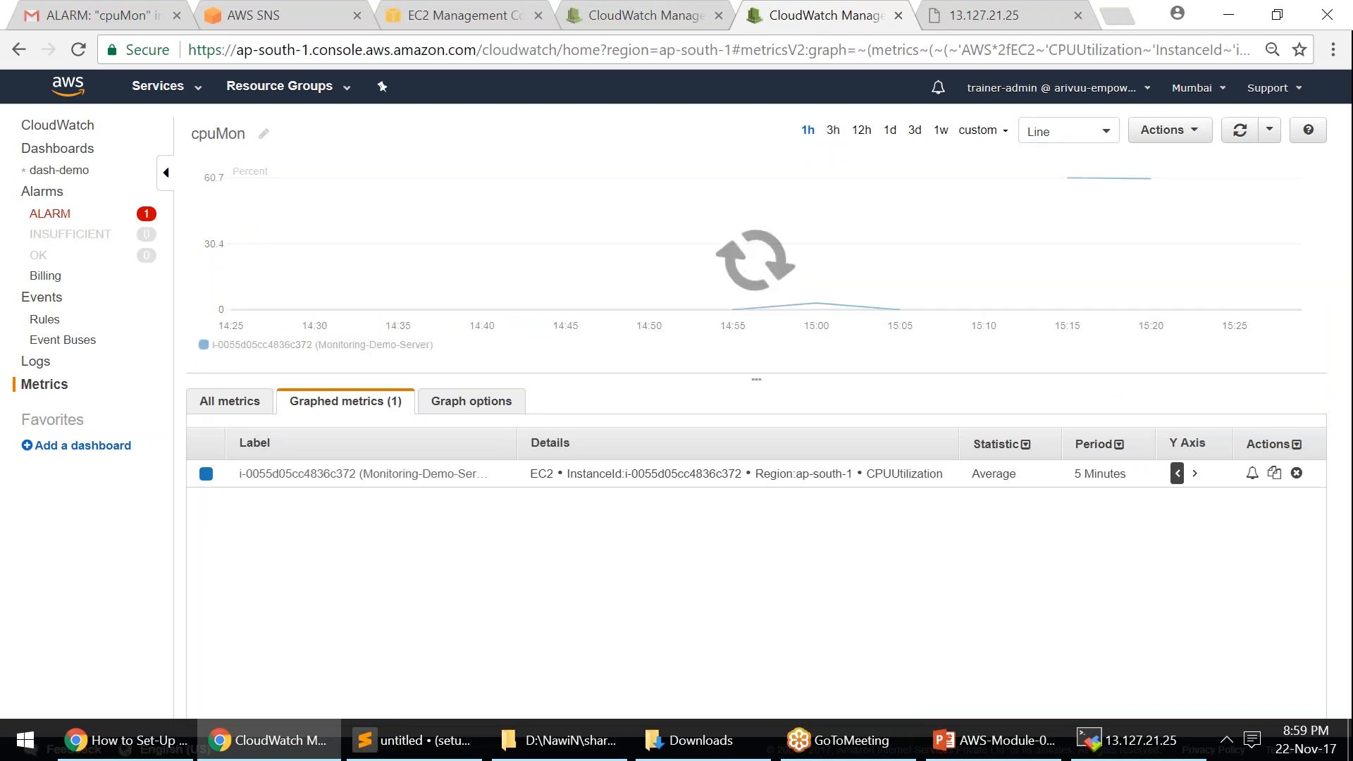
mouse_move(1063, 251)
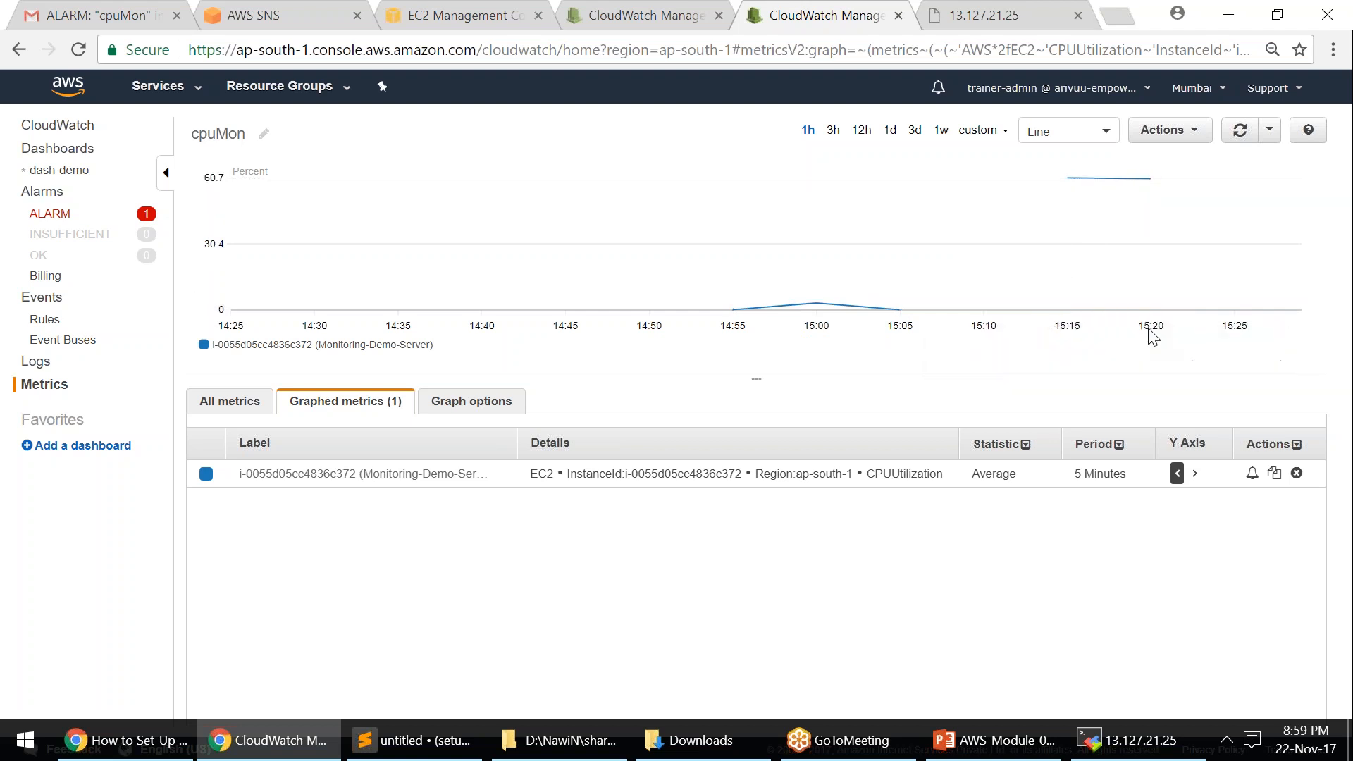
mouse_move(1070, 180)
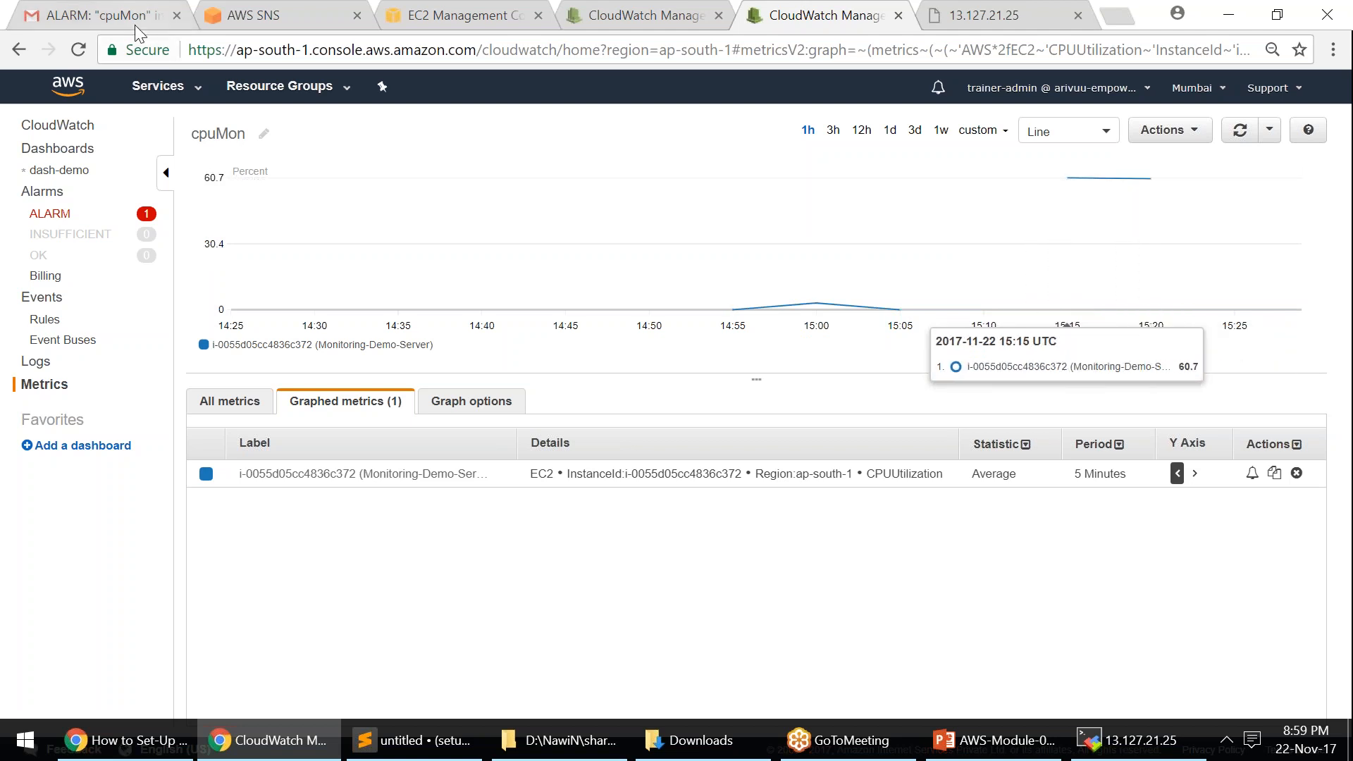
- Select the Monitored Metric block of the cpuMon alarm email in Gmail
click(91, 10)
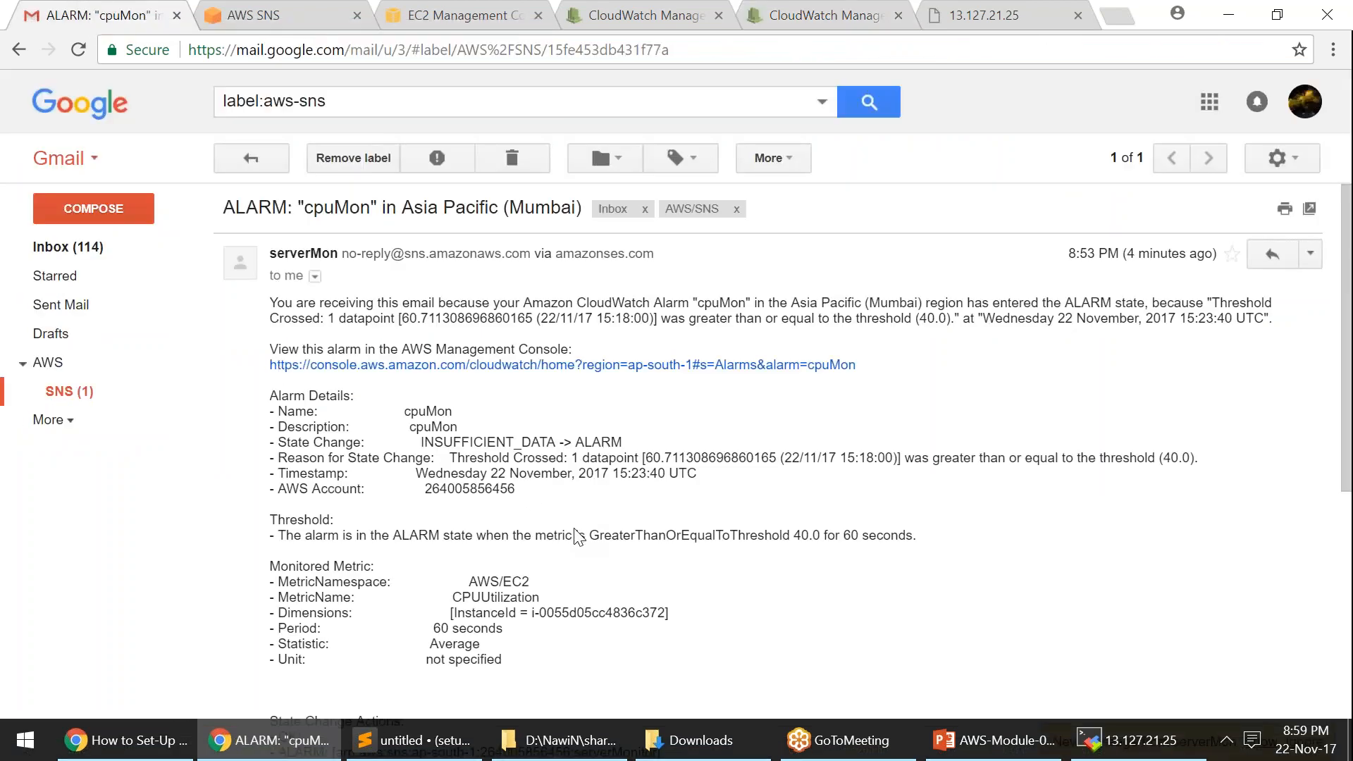
scroll(524, 571, down, 2)
drag(524, 571, 329, 454)
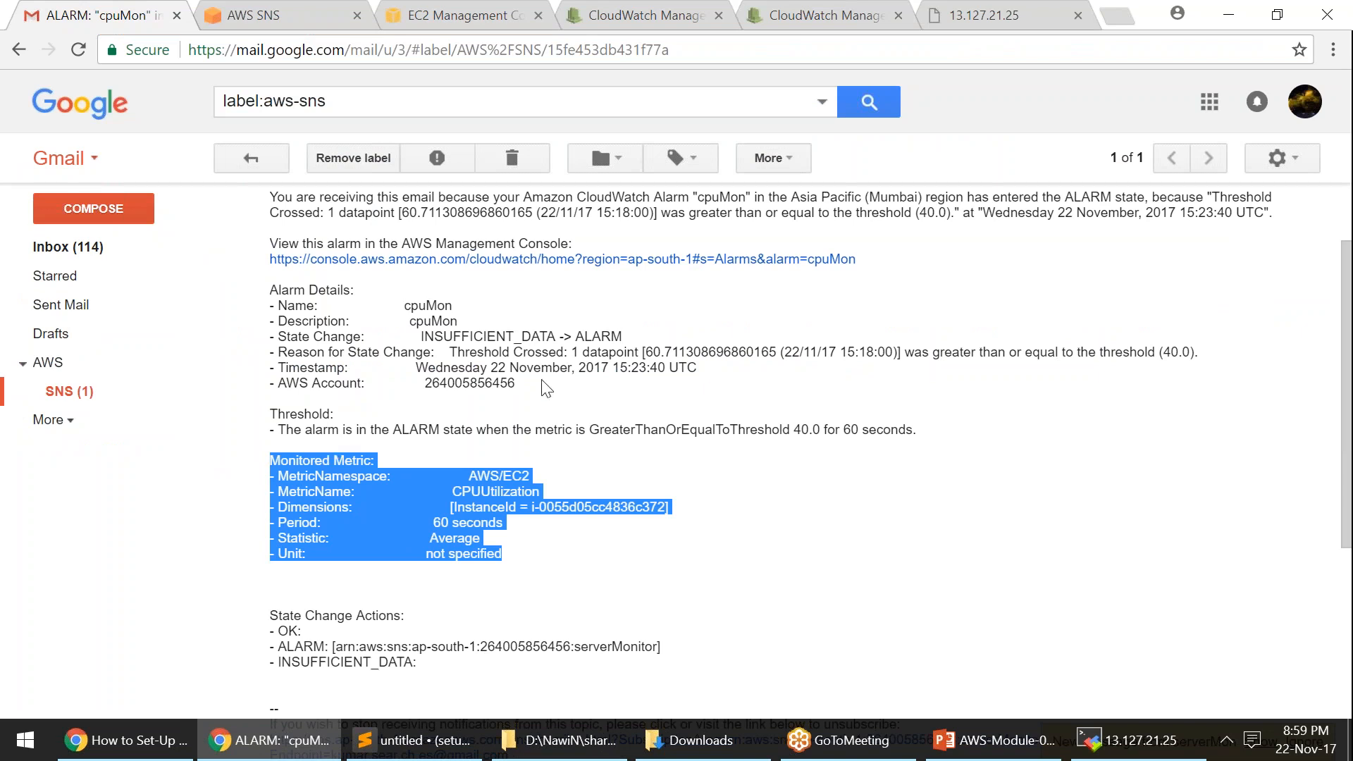
scroll(650, 452, up, 2)
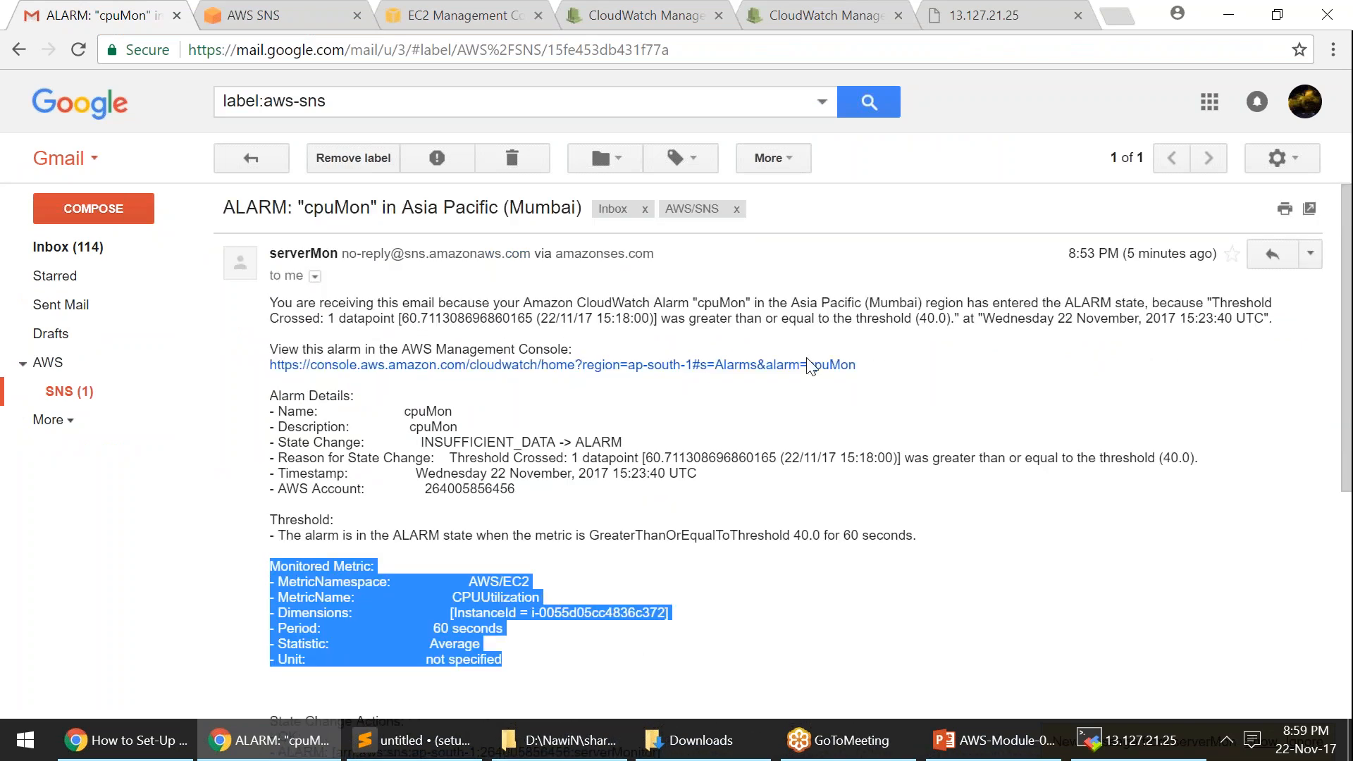
click(1229, 24)
click(1234, 32)
- Return to the AWS/SNS message list and open the CloudWatch Events Rules page
click(266, 162)
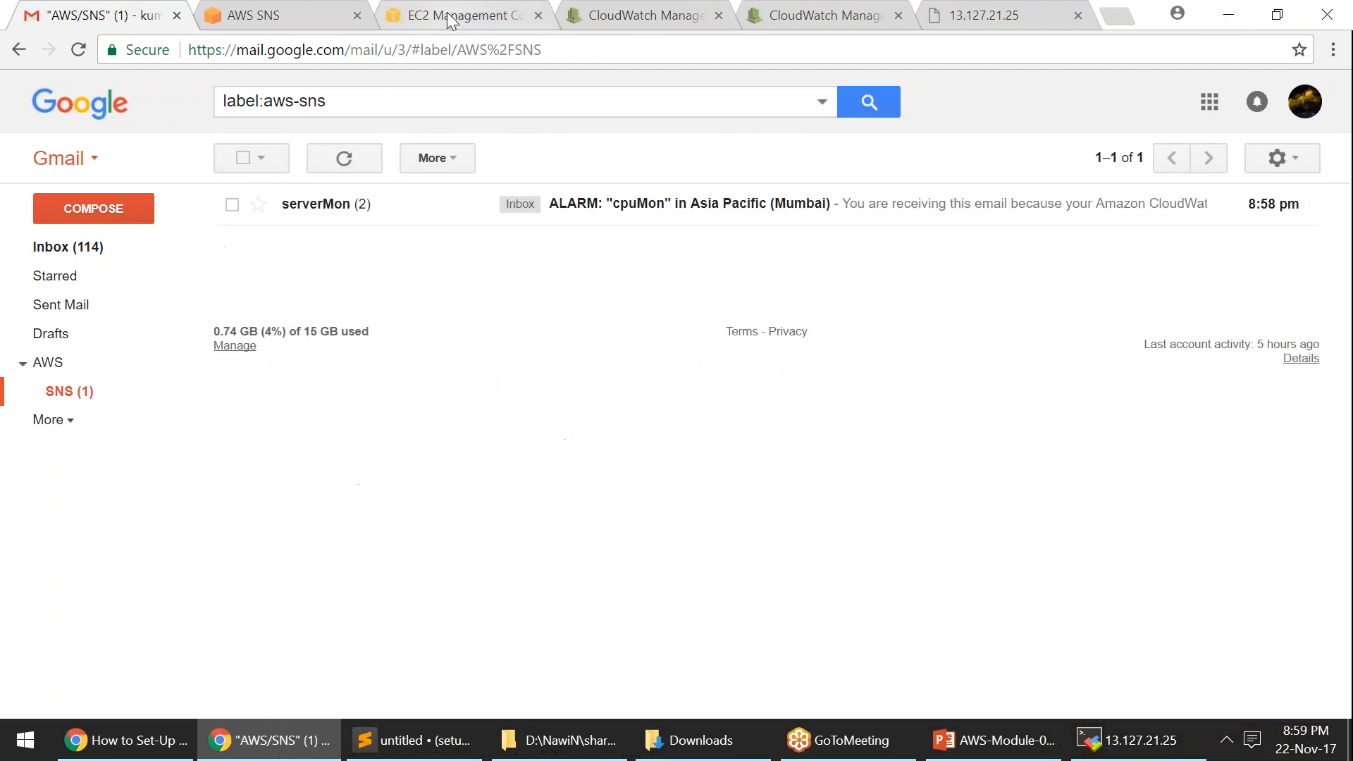
click(451, 20)
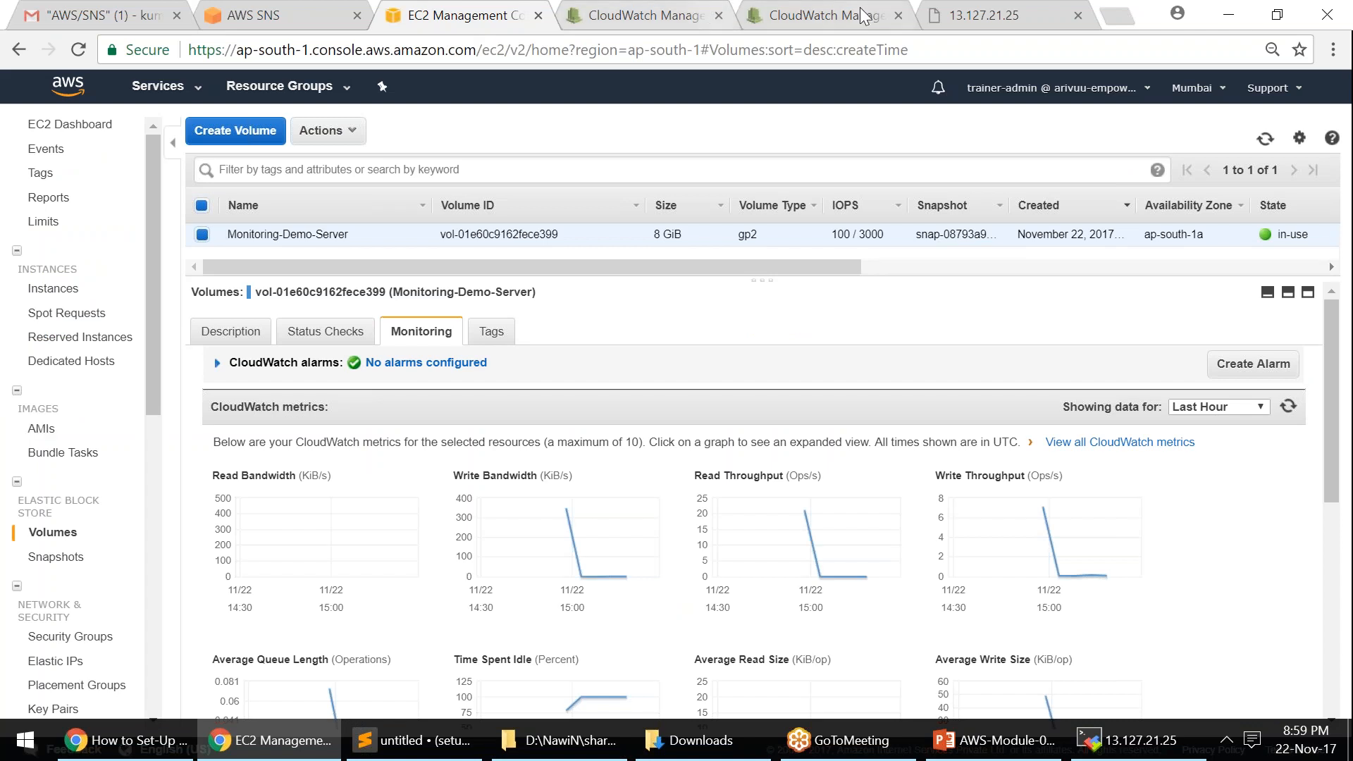
click(862, 14)
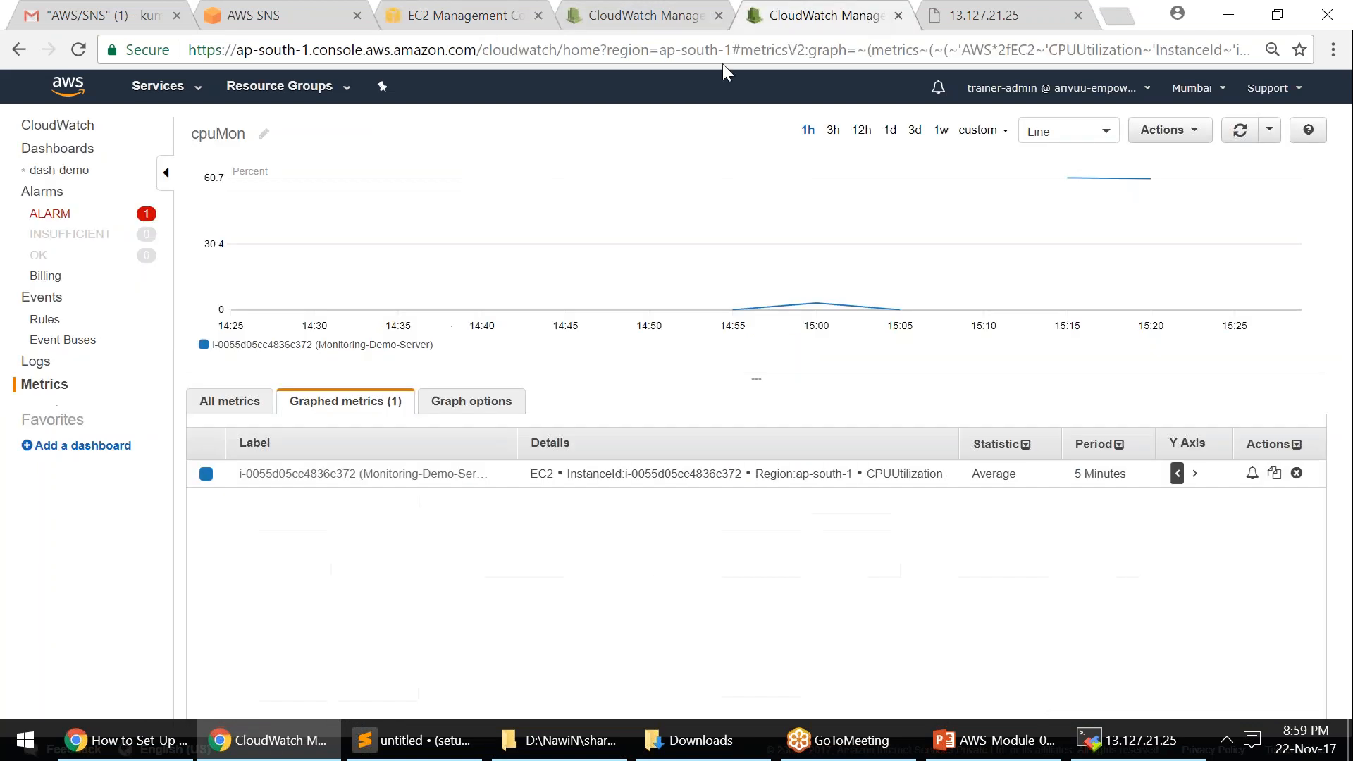
click(43, 299)
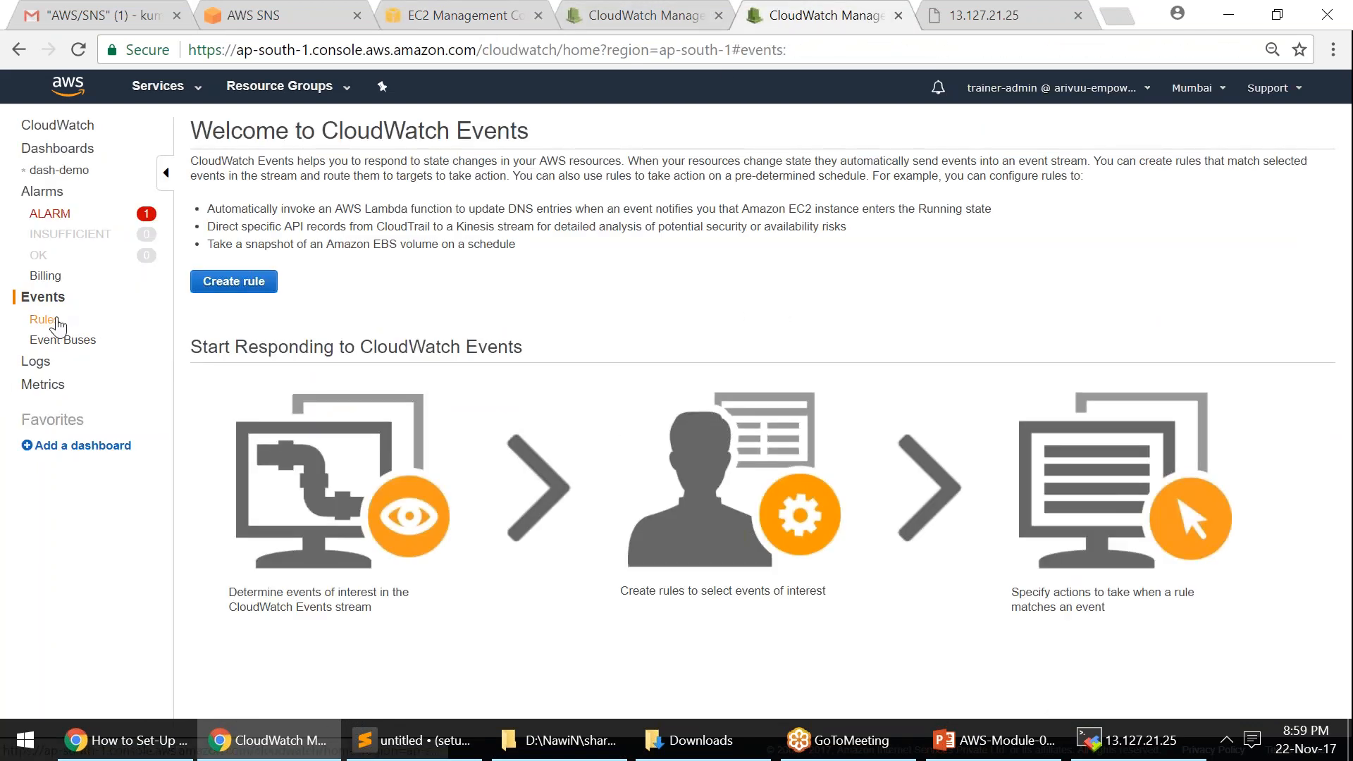
click(55, 324)
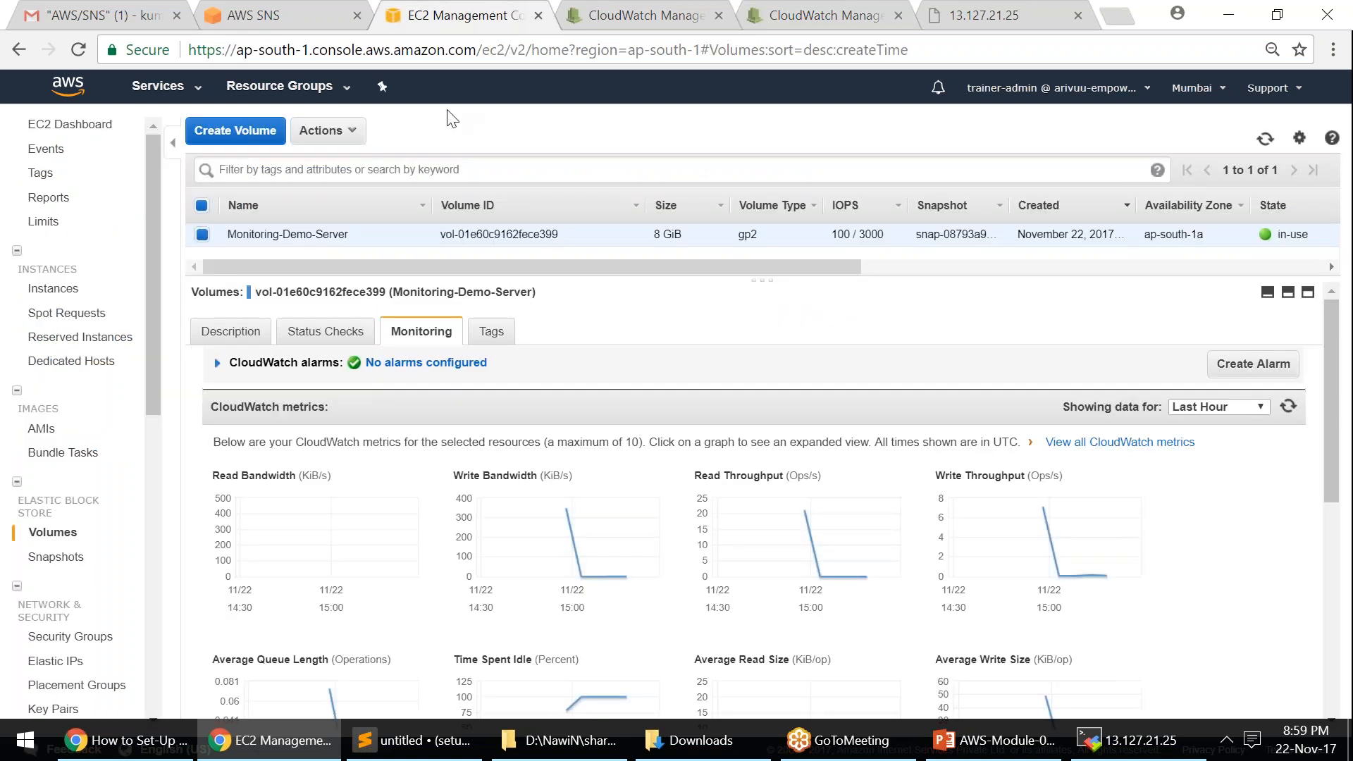
- On EC2 Instances, begin stopping Monitoring-Demo-Server but cancel the Stop dialog
click(347, 131)
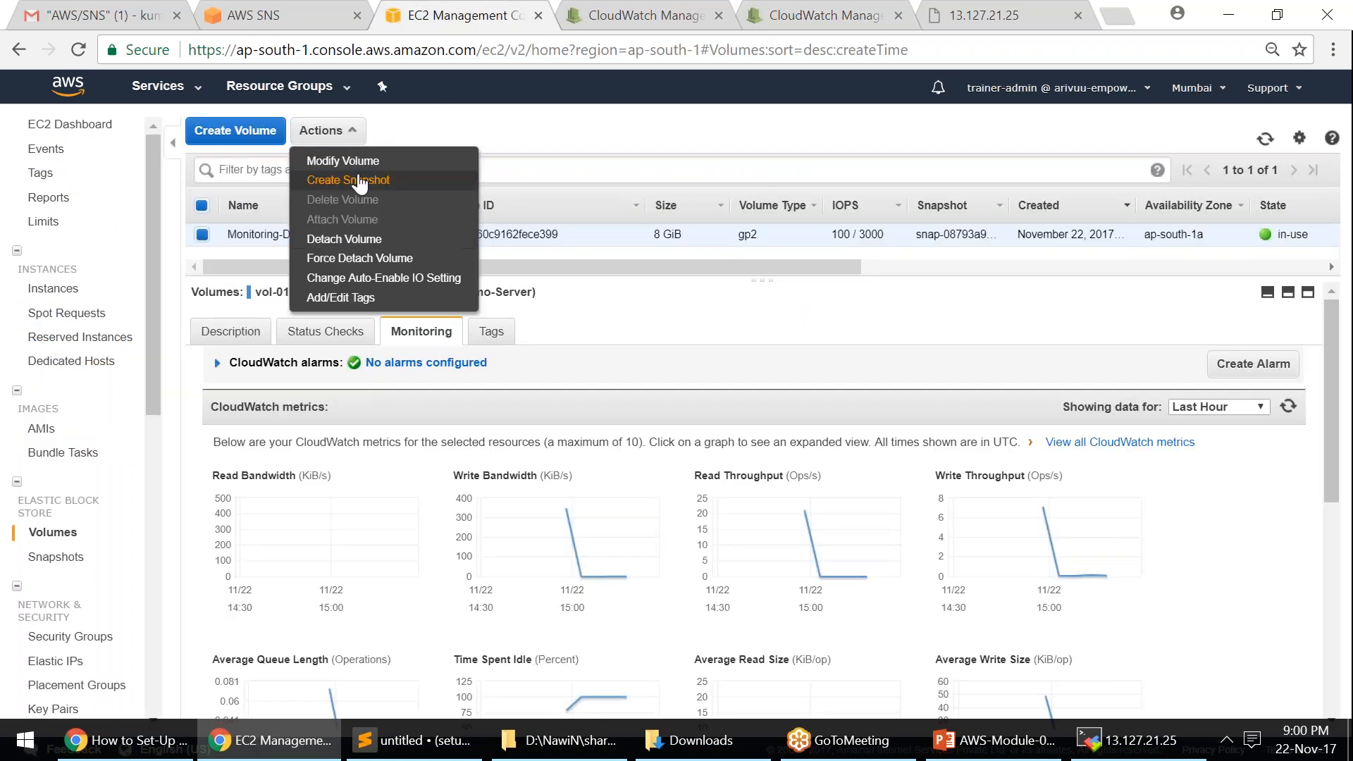
click(53, 289)
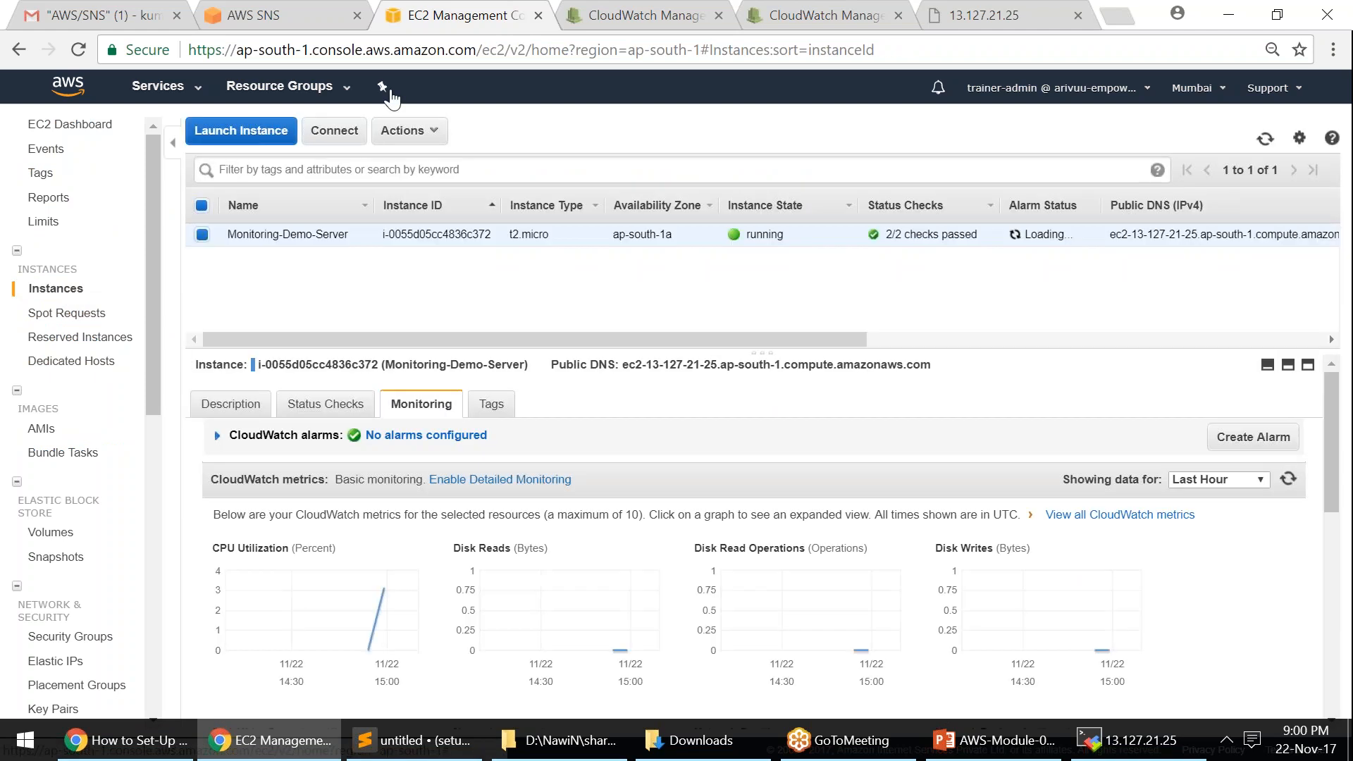
click(404, 131)
mouse_move(468, 224)
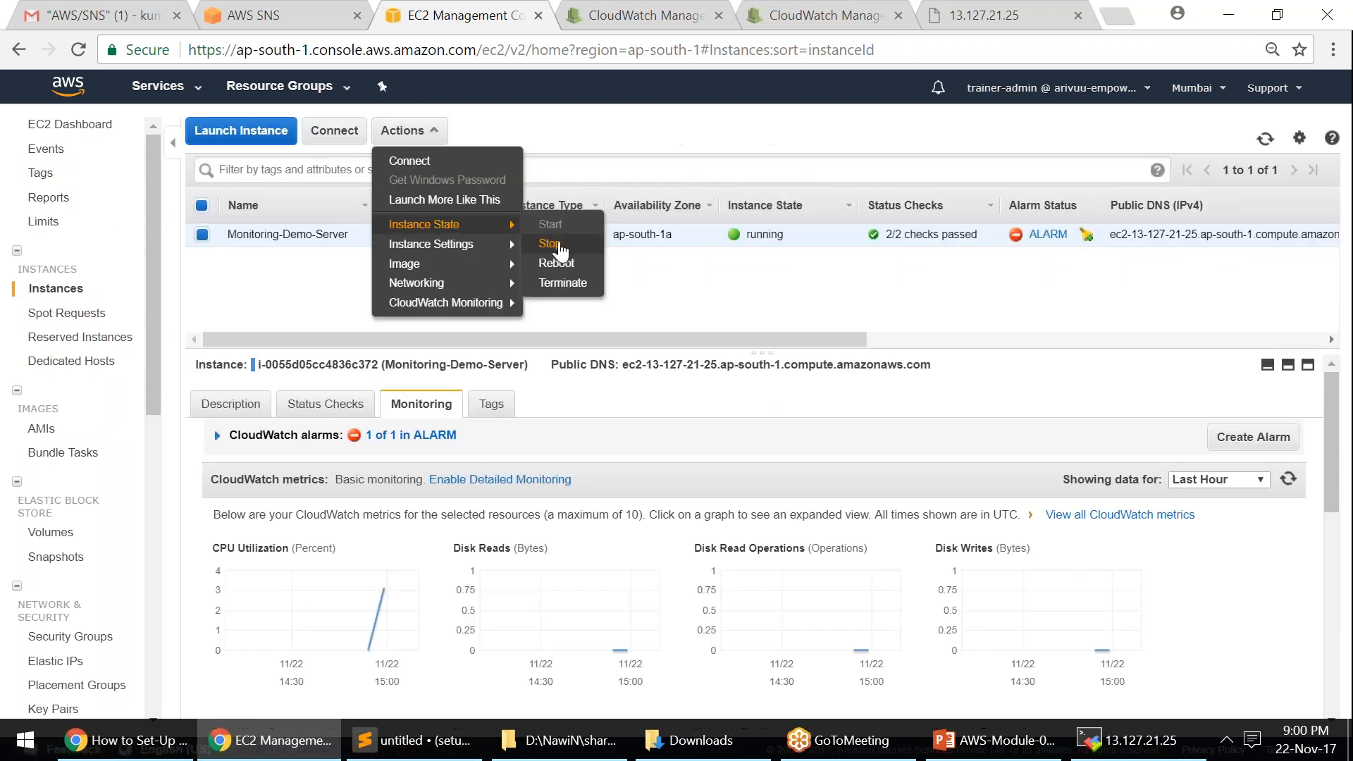
click(561, 246)
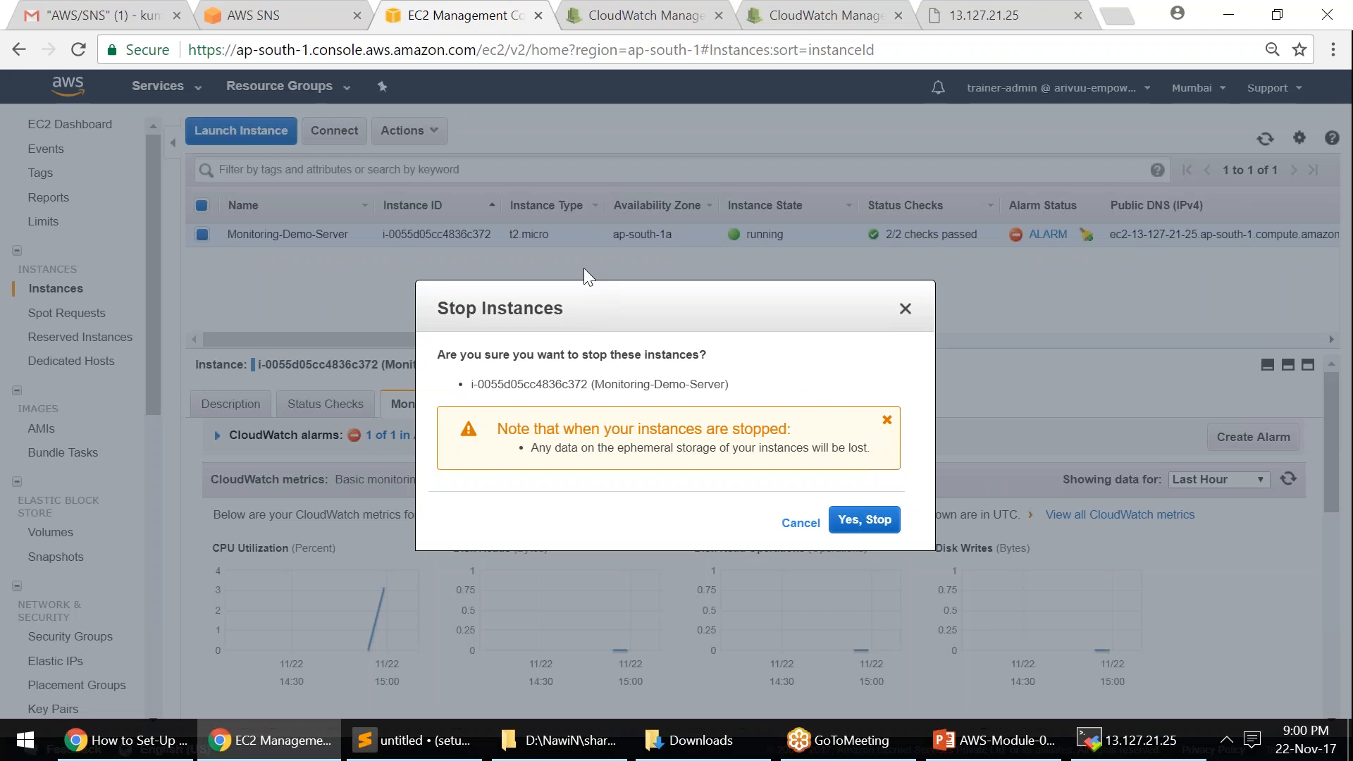
click(877, 530)
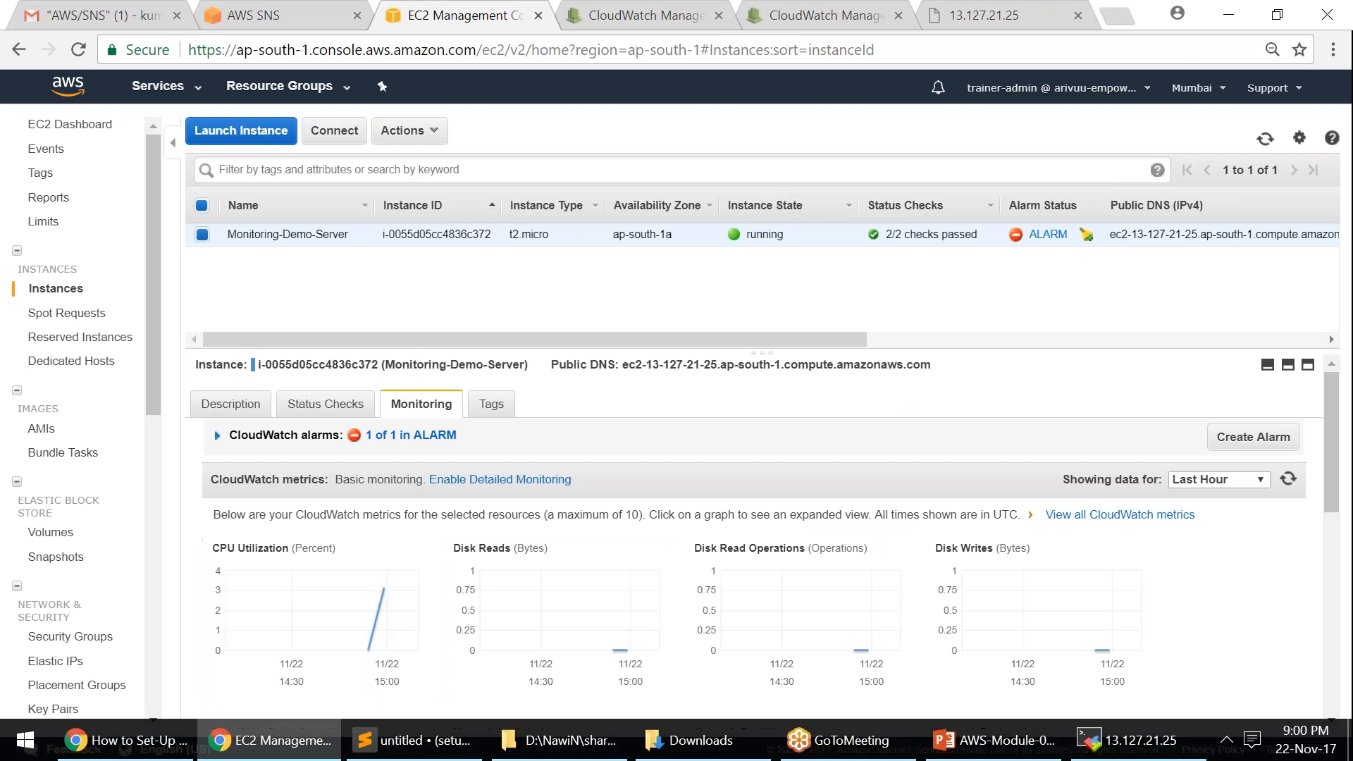
- Enlarge the CPU Utilization graph at a 5 Minutes period and zoom into 15:11–15:23
click(325, 611)
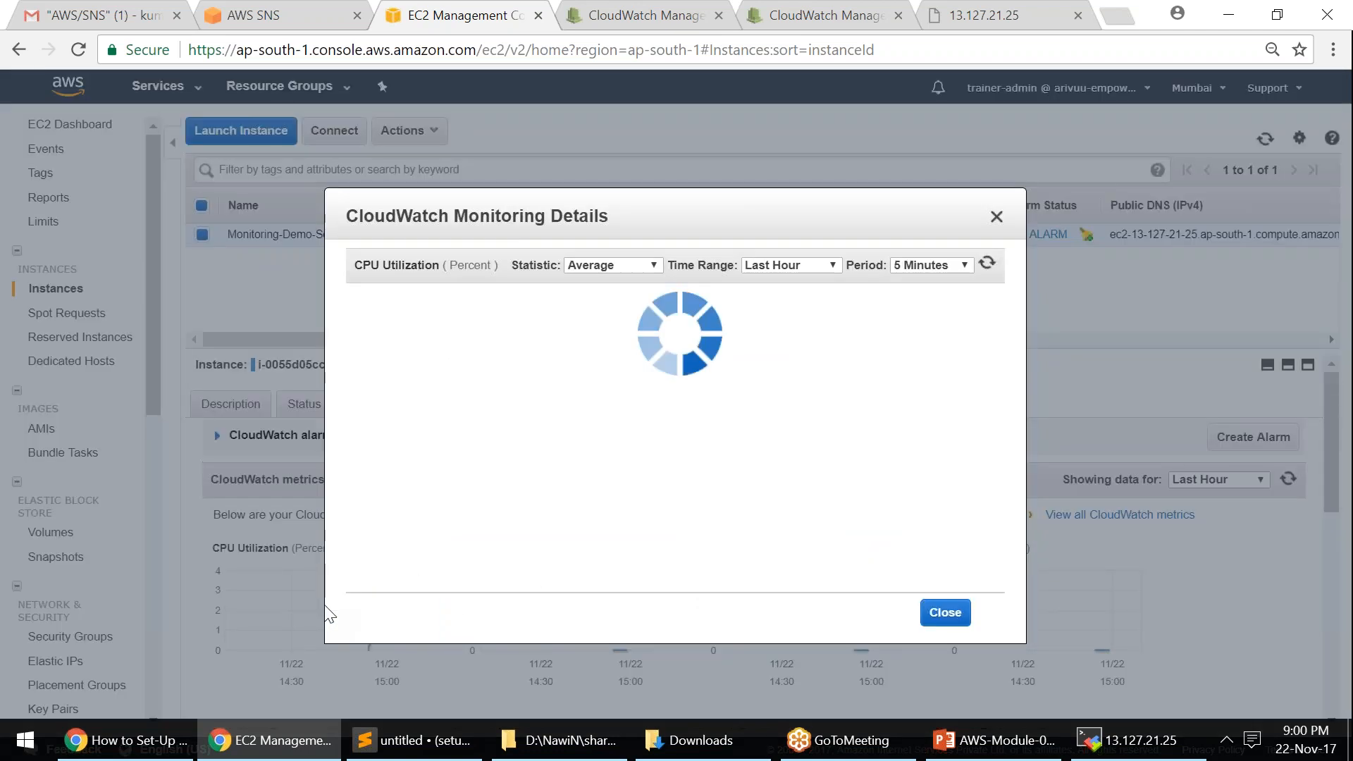
click(994, 266)
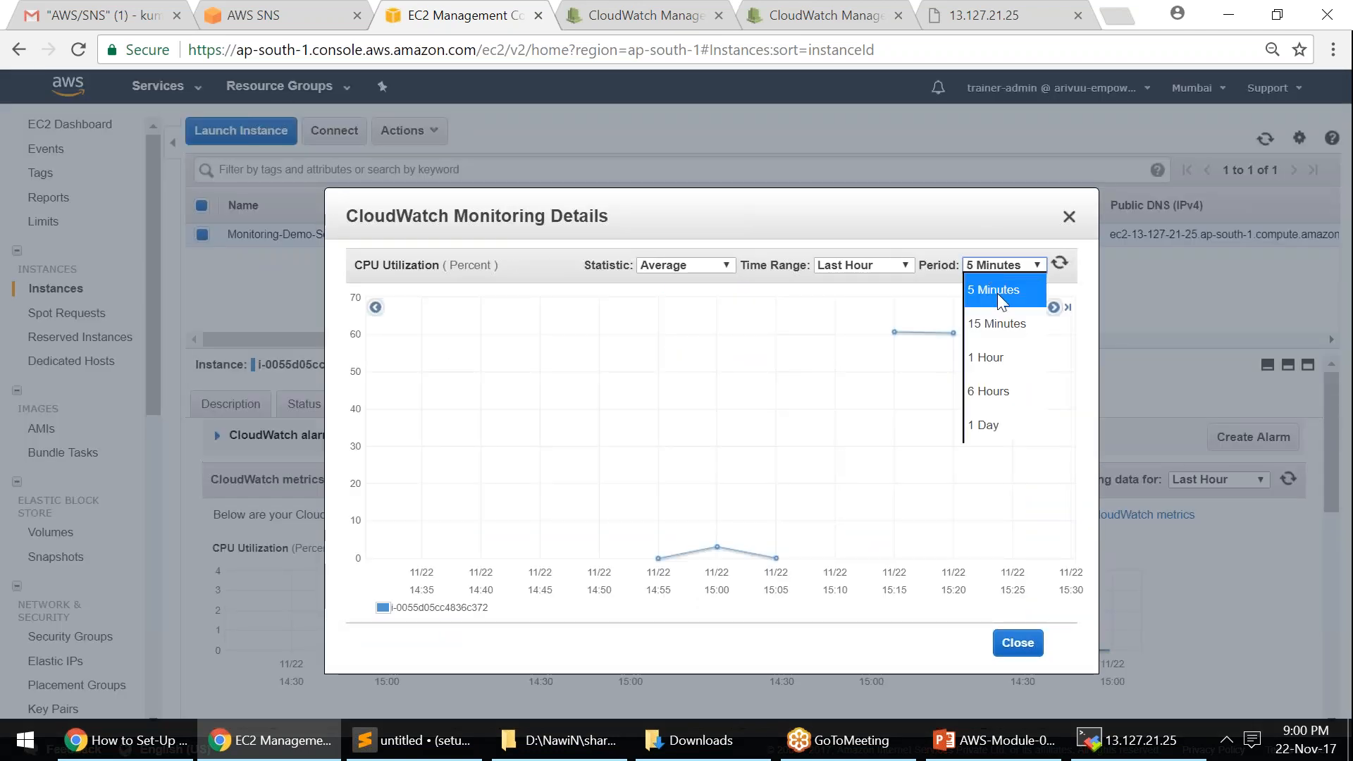
click(1001, 291)
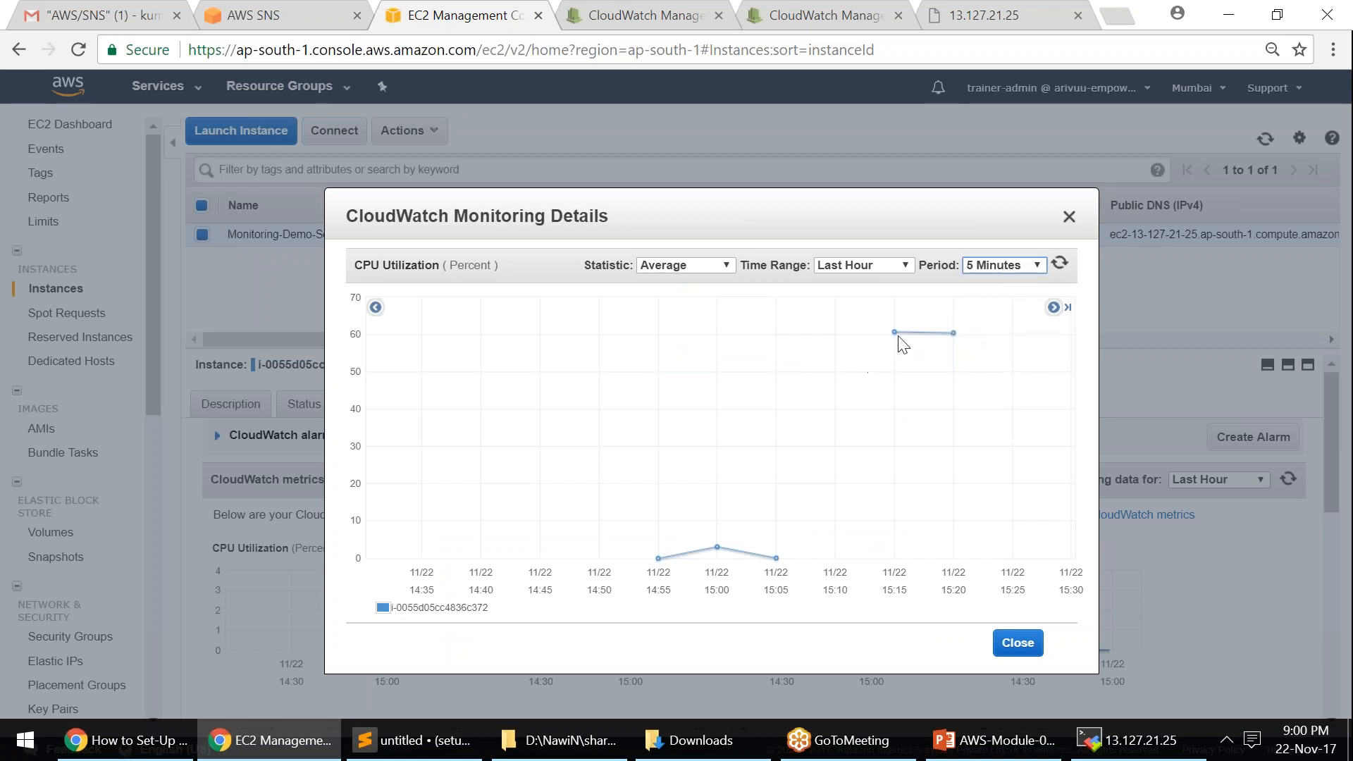
drag(848, 373, 988, 418)
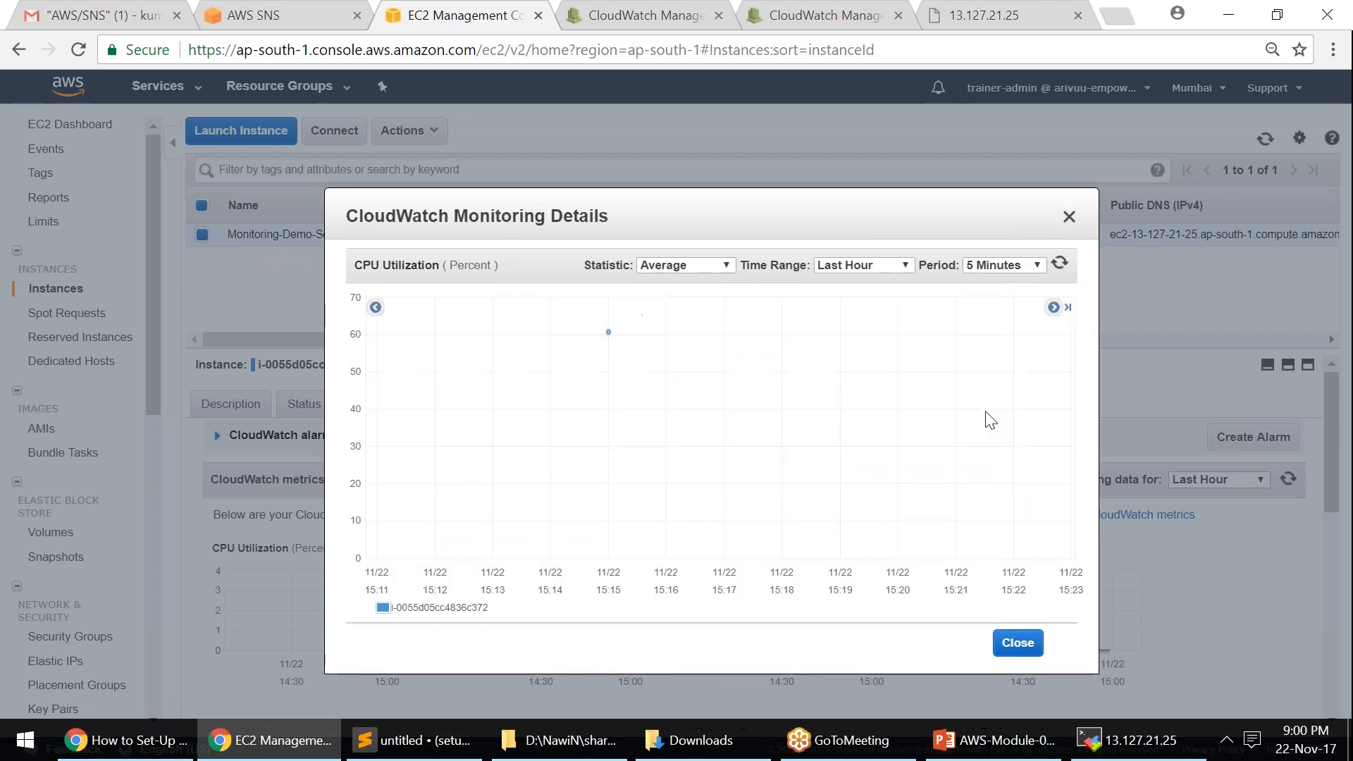
mouse_move(610, 333)
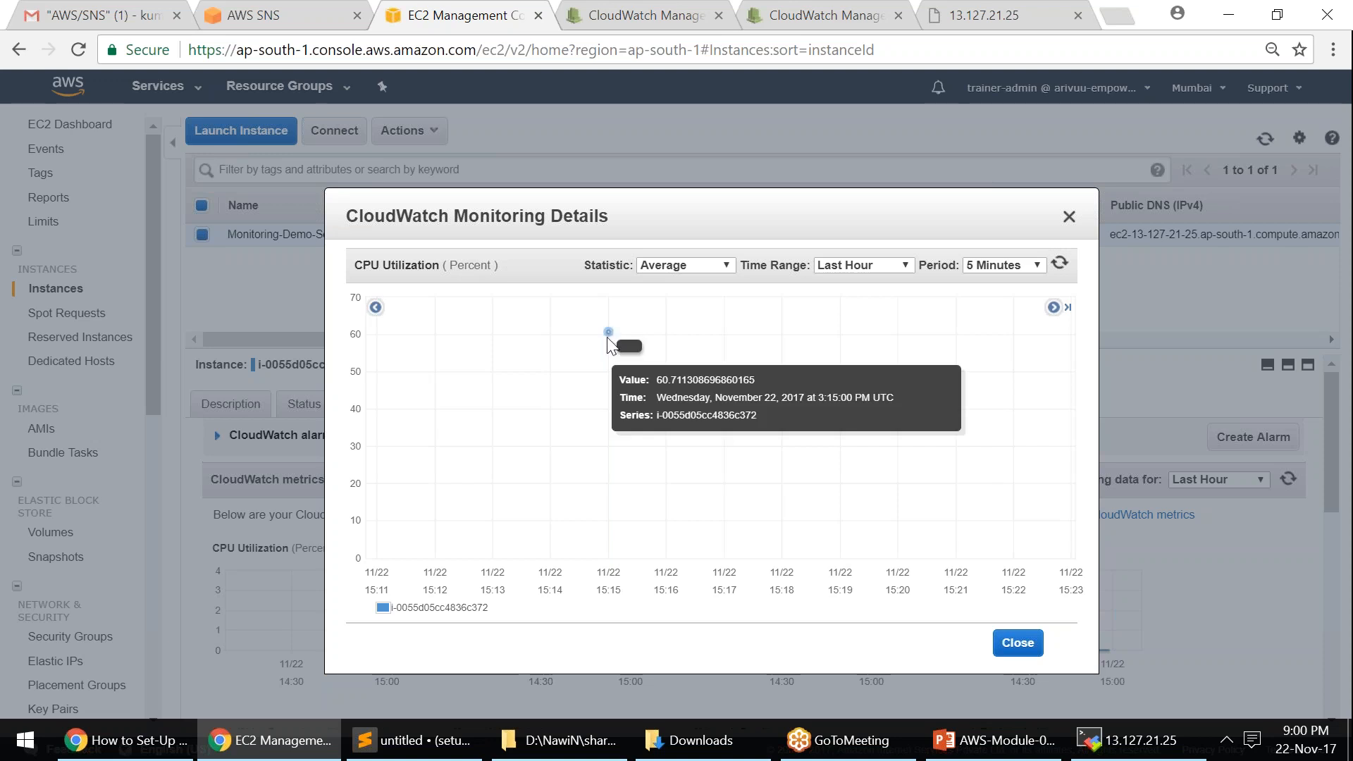
click(1018, 643)
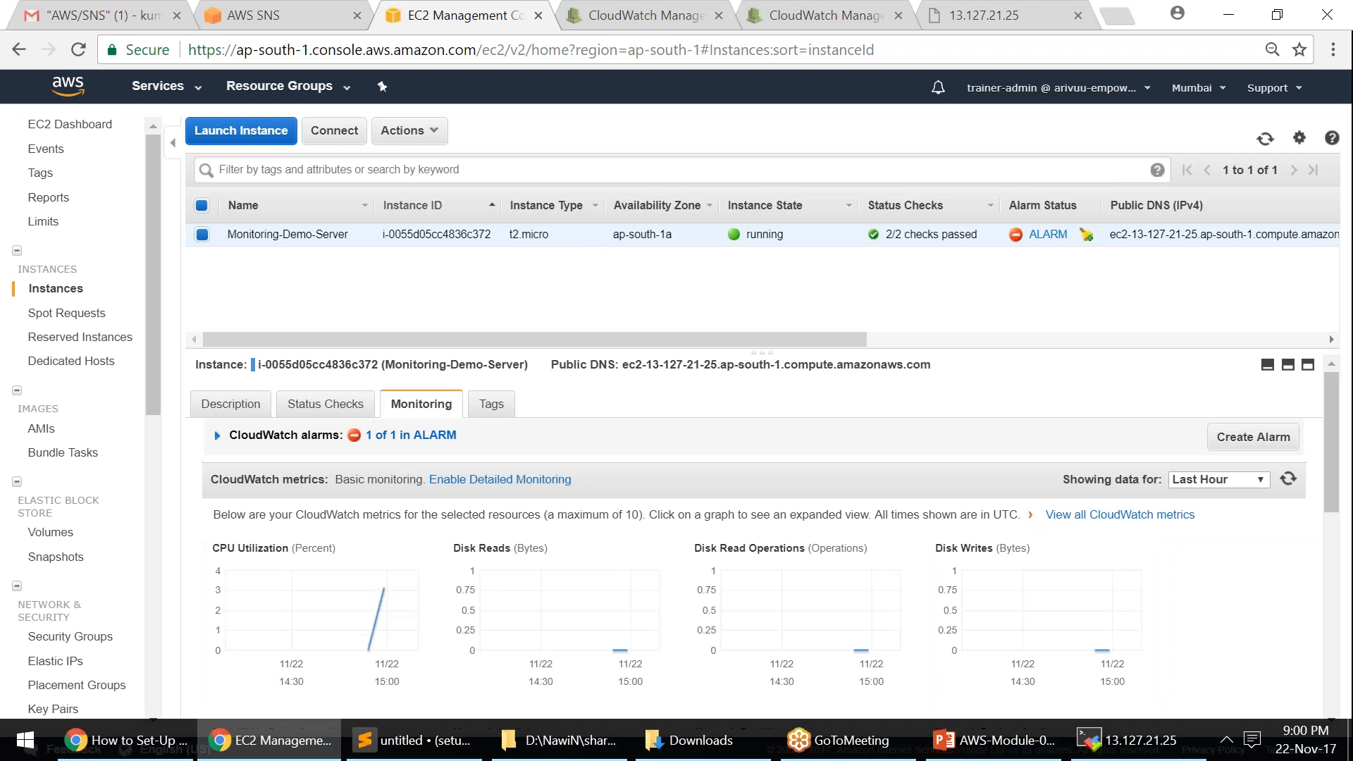
- Stop Monitoring-Demo-Server via Actions > Instance State > Stop, confirming with Yes, Stop
click(405, 130)
mouse_move(450, 227)
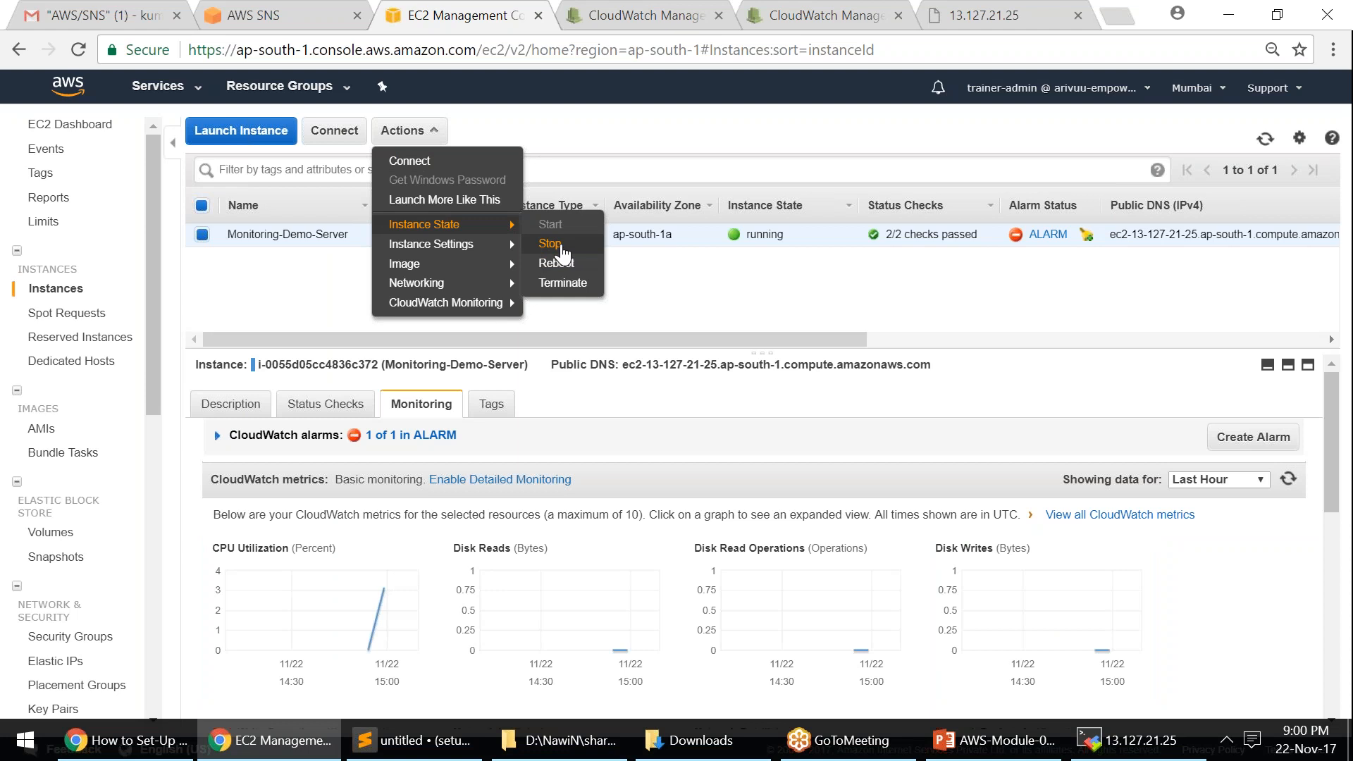
click(550, 244)
click(859, 532)
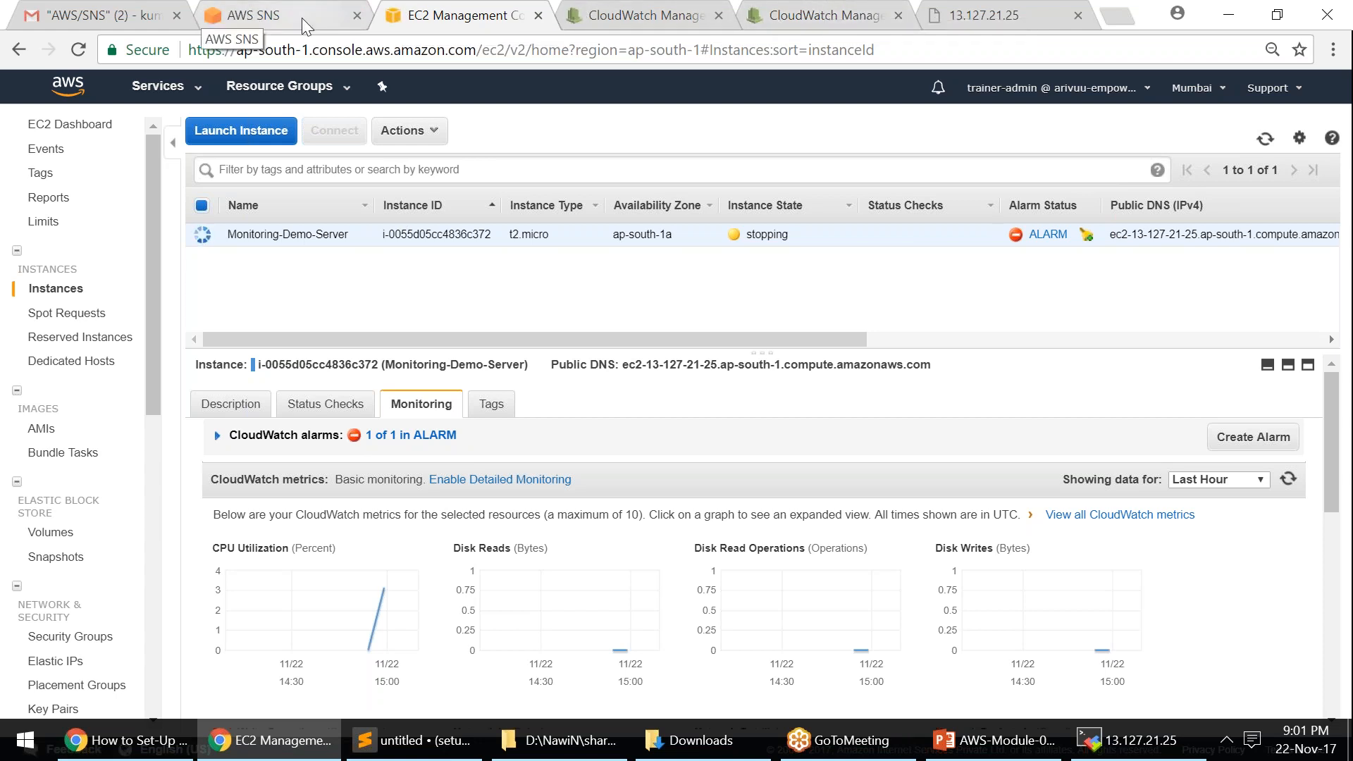
- Open the ALARM cpuMon email, note its threshold comparison, and return to the AWS/SNS list
click(105, 17)
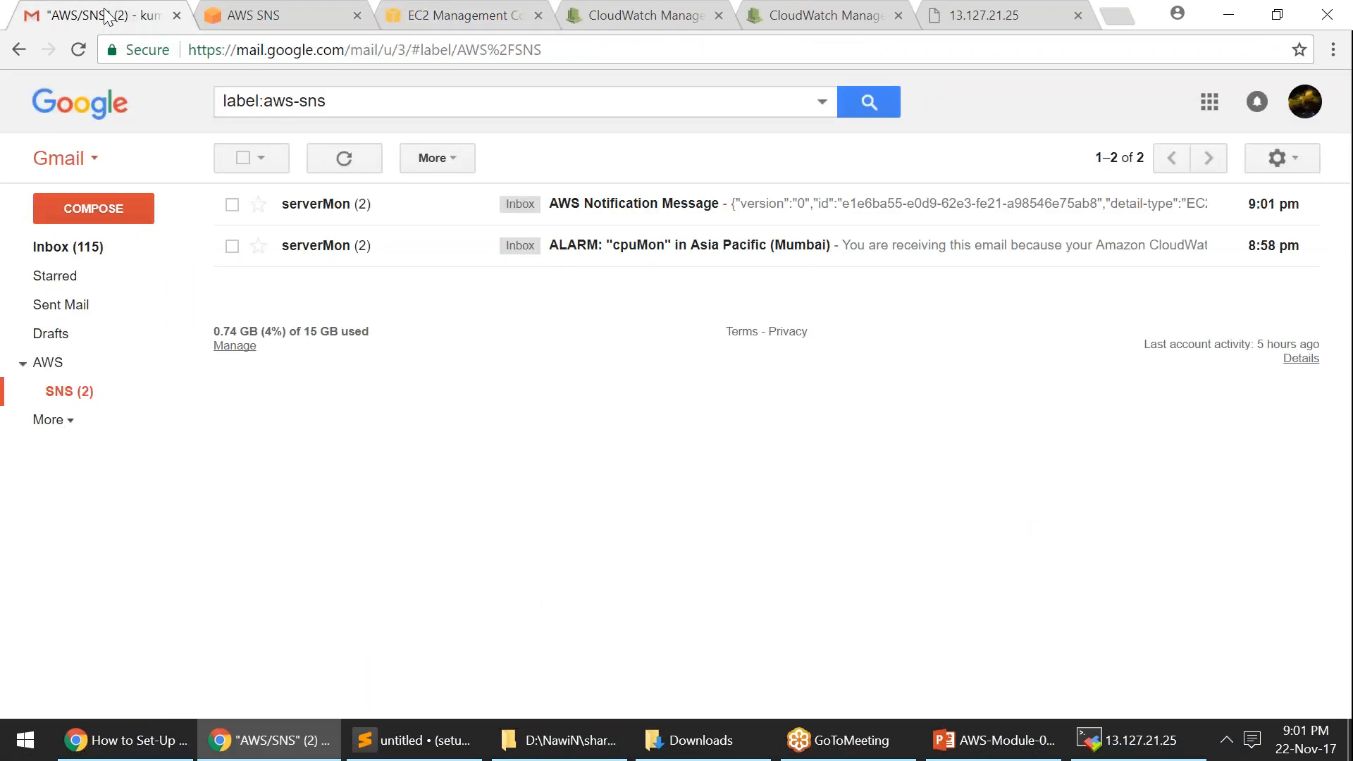
click(659, 248)
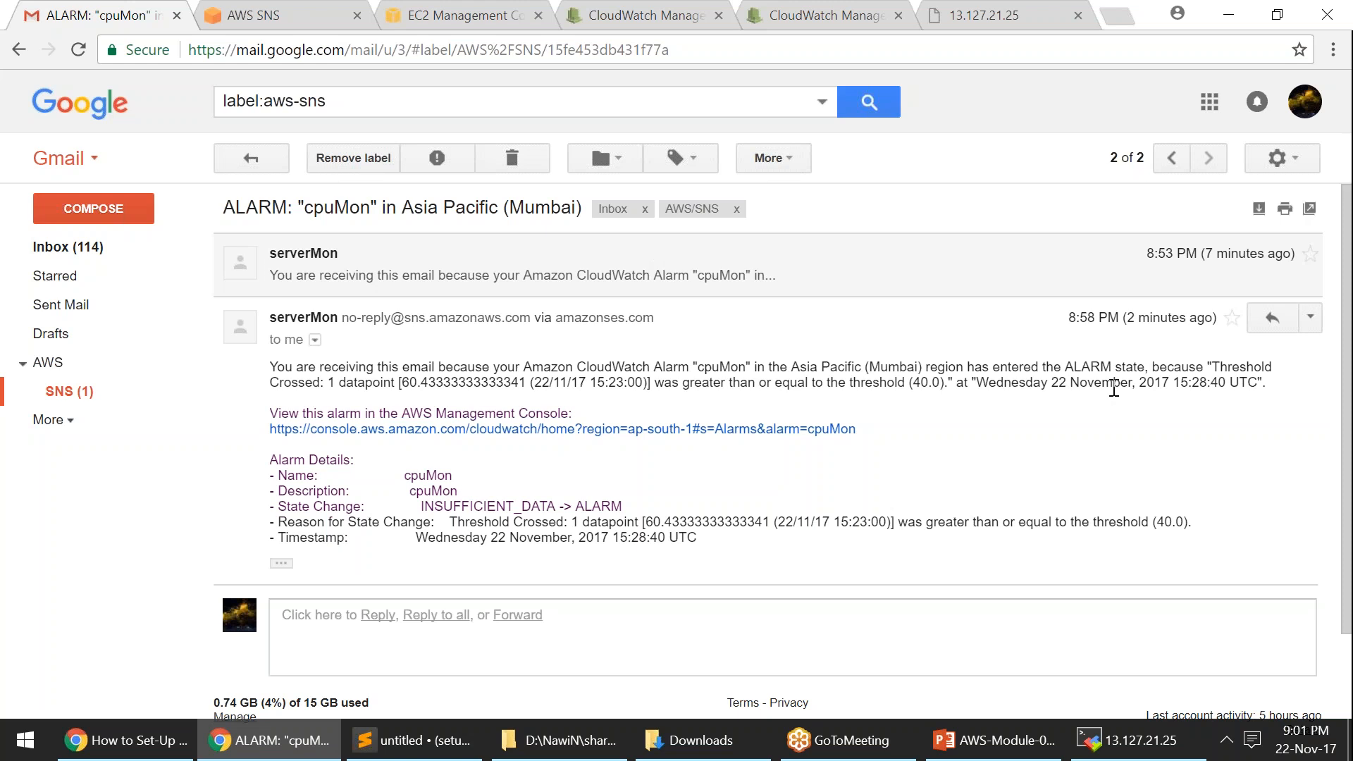
drag(726, 382, 989, 381)
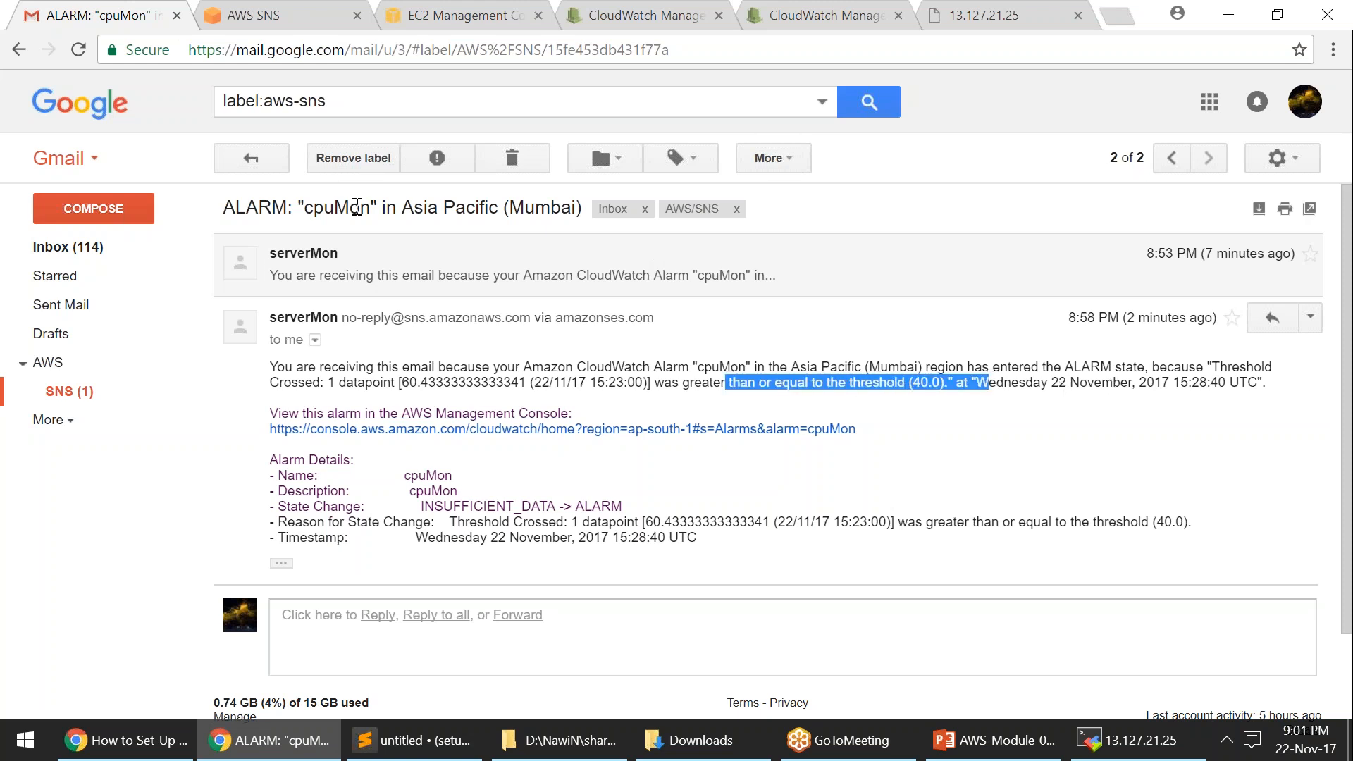
click(271, 163)
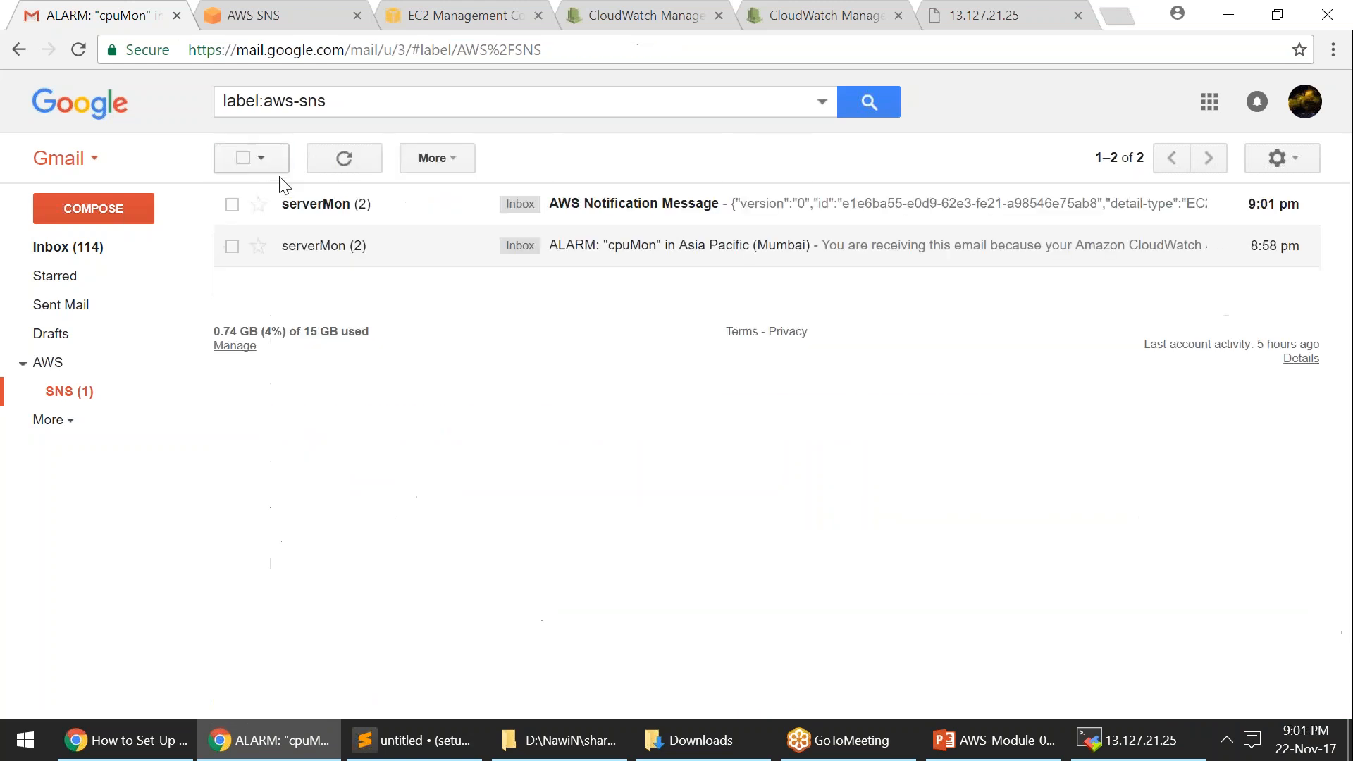
- Review the AWS Notification thread: stopping at 9:00 PM, then stopped at 9:01 PM
click(654, 206)
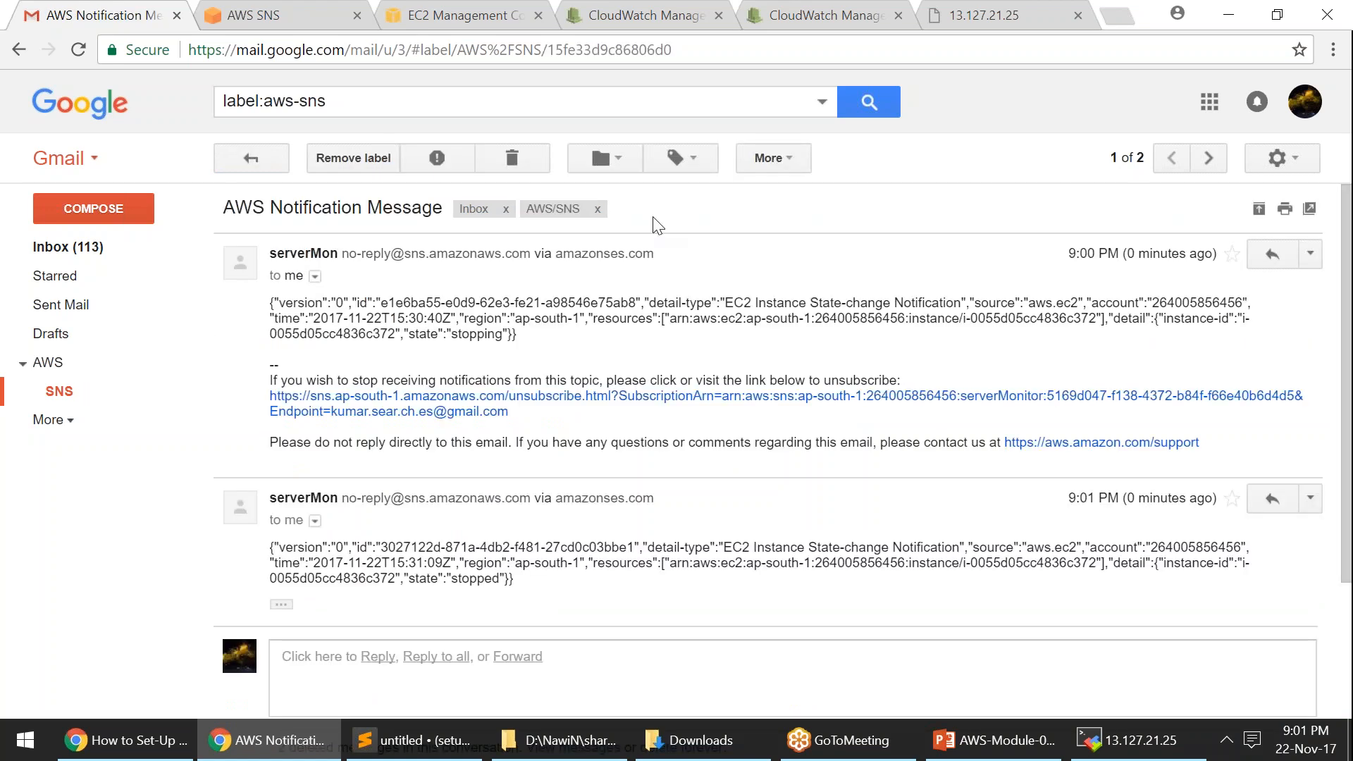
drag(405, 333, 512, 334)
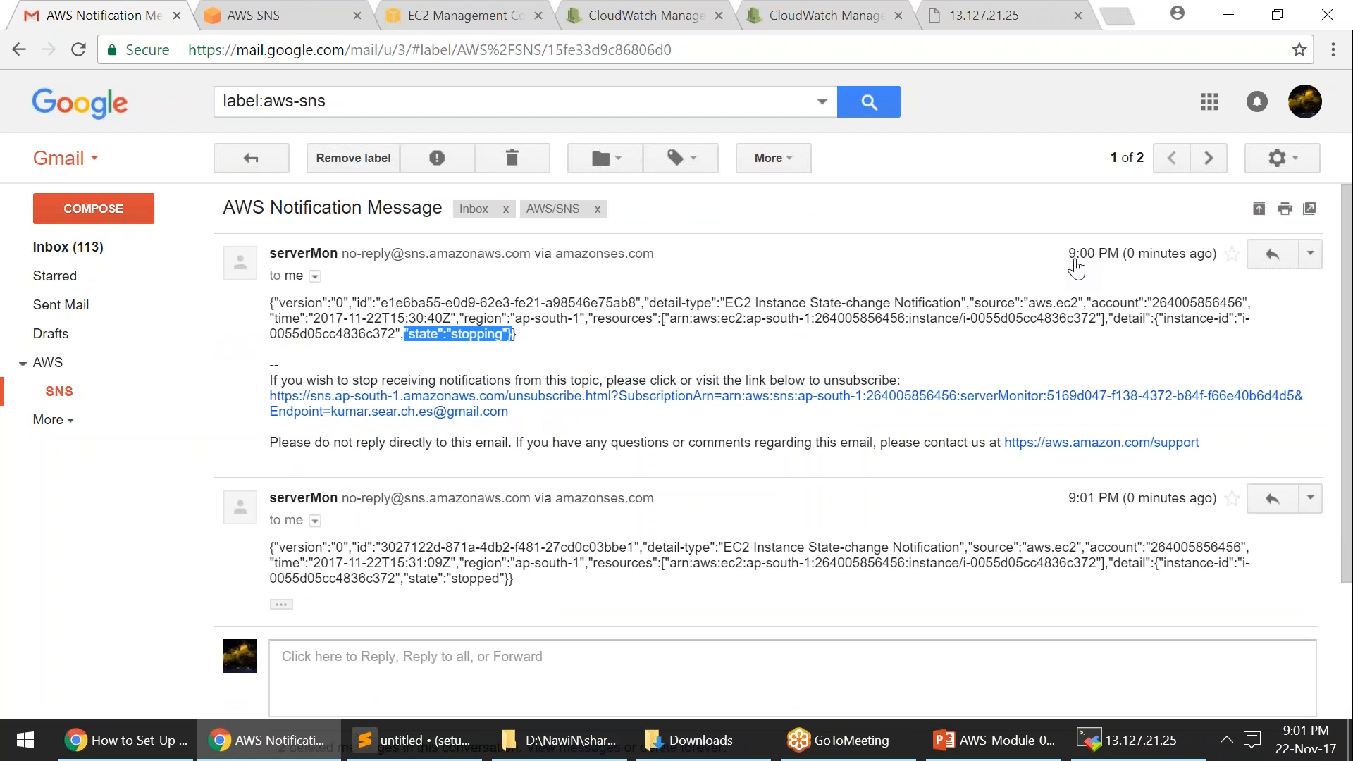
drag(1067, 254, 1122, 262)
drag(1067, 499, 1124, 502)
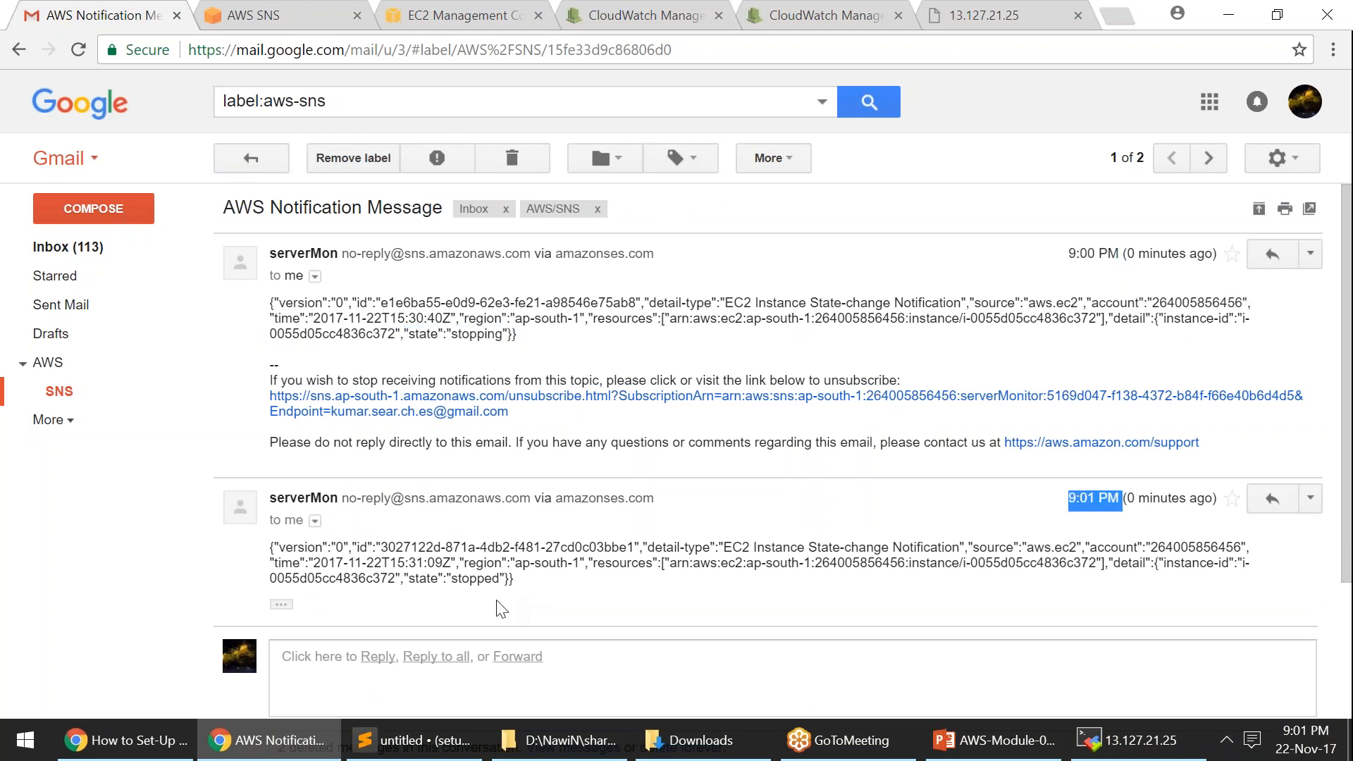
drag(404, 578, 502, 578)
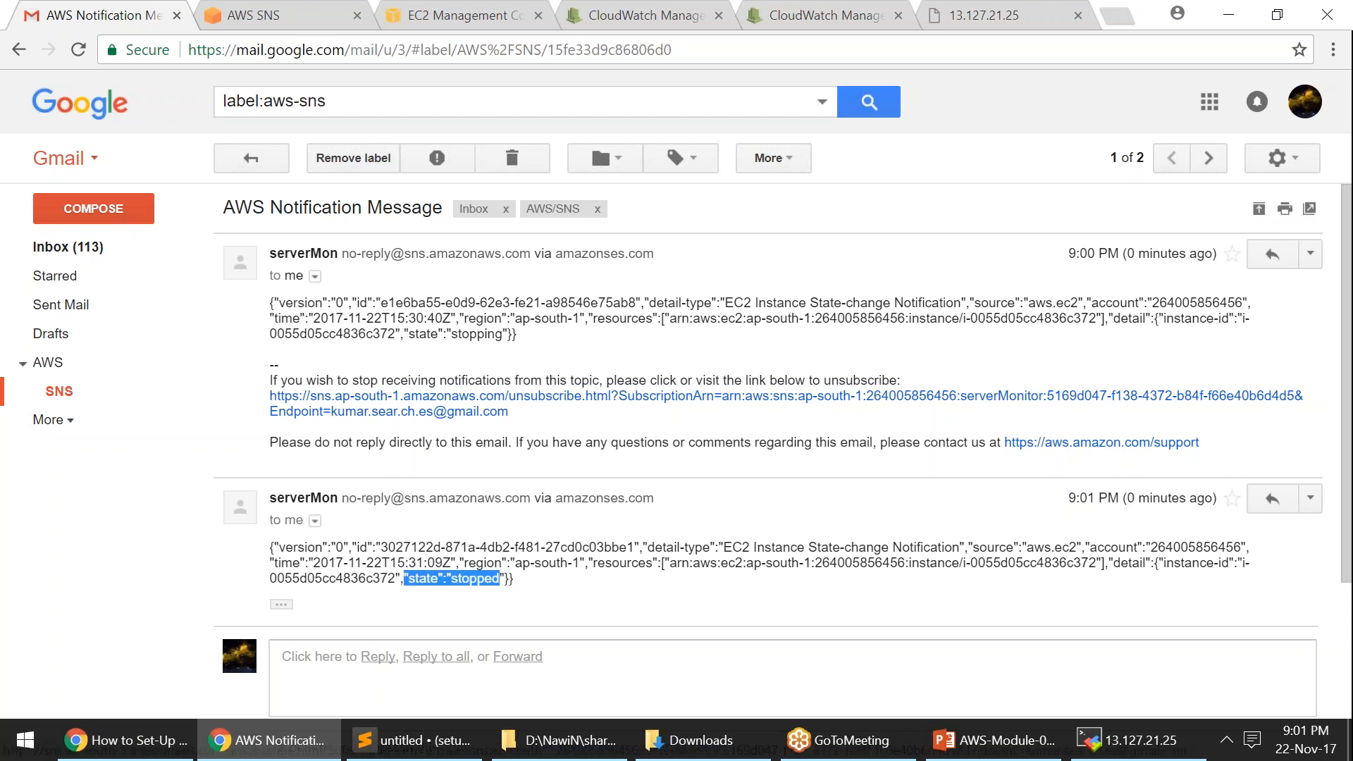
drag(405, 578, 513, 579)
click(459, 582)
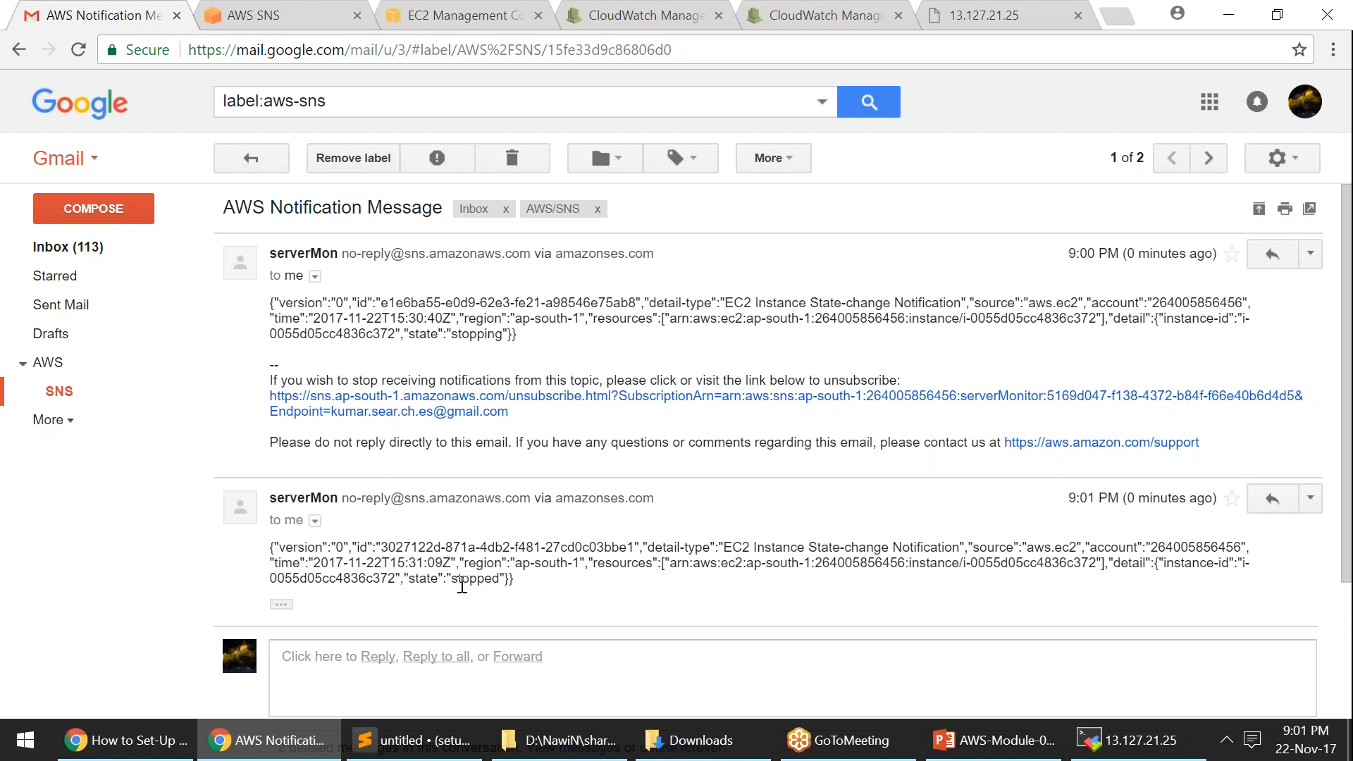
drag(452, 579, 502, 579)
click(465, 581)
click(274, 167)
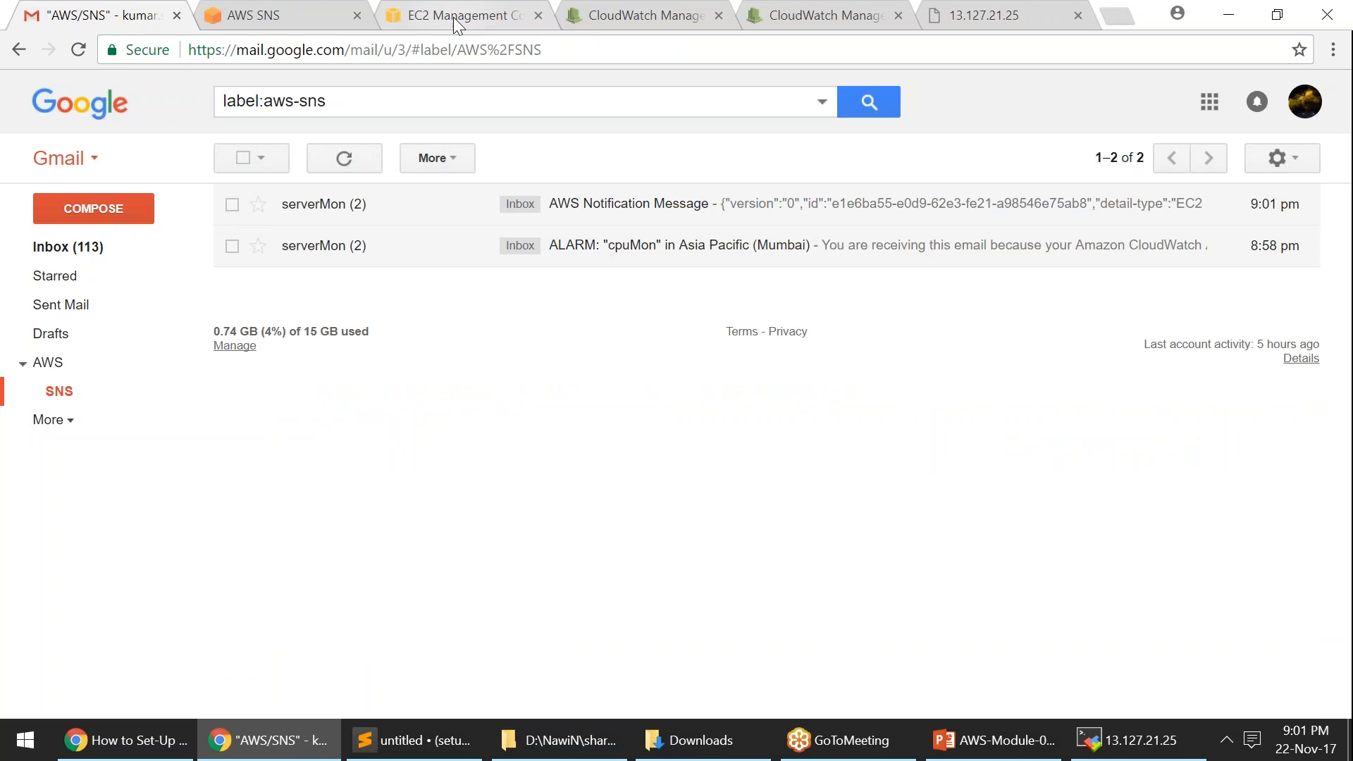
- Start Monitoring-Demo-Server via Actions > Instance State > Start, leaving it pending
click(454, 17)
double_click(765, 234)
click(355, 295)
click(409, 130)
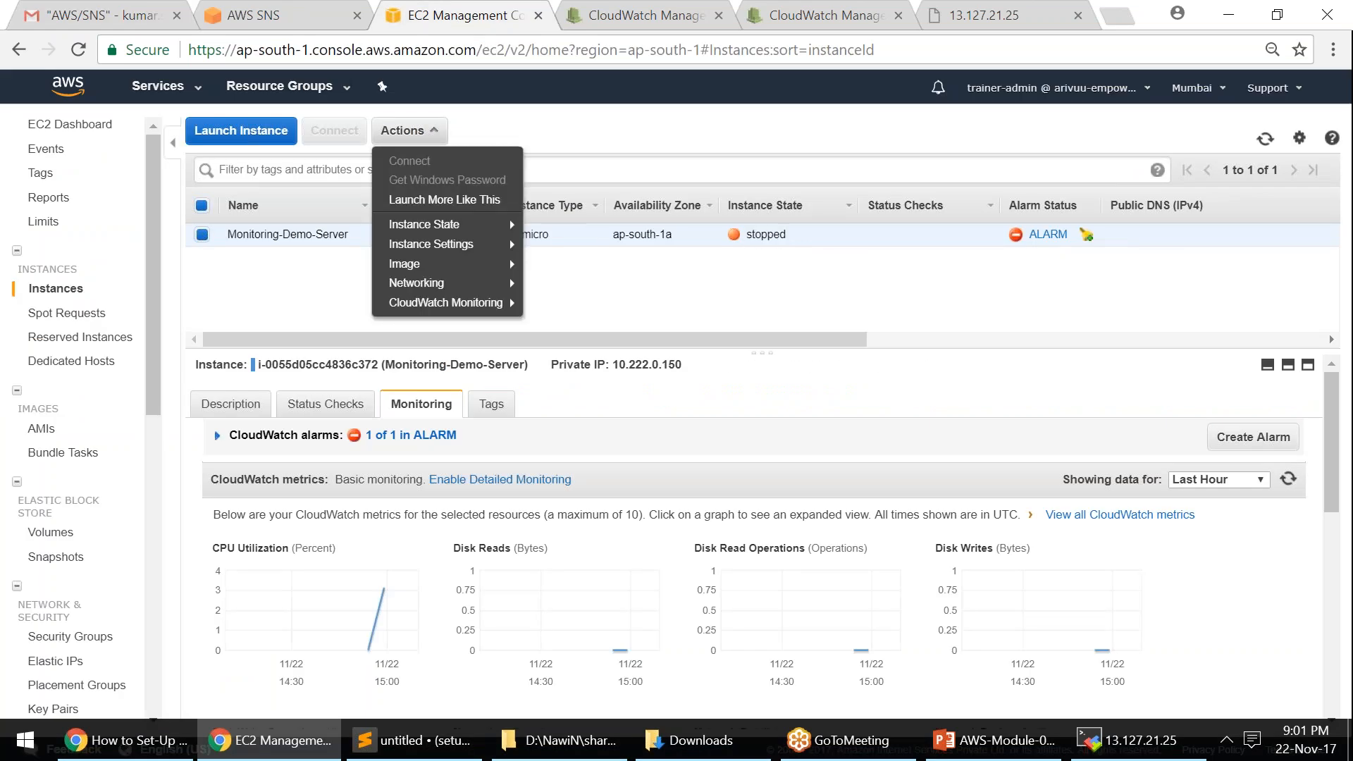
mouse_move(444, 225)
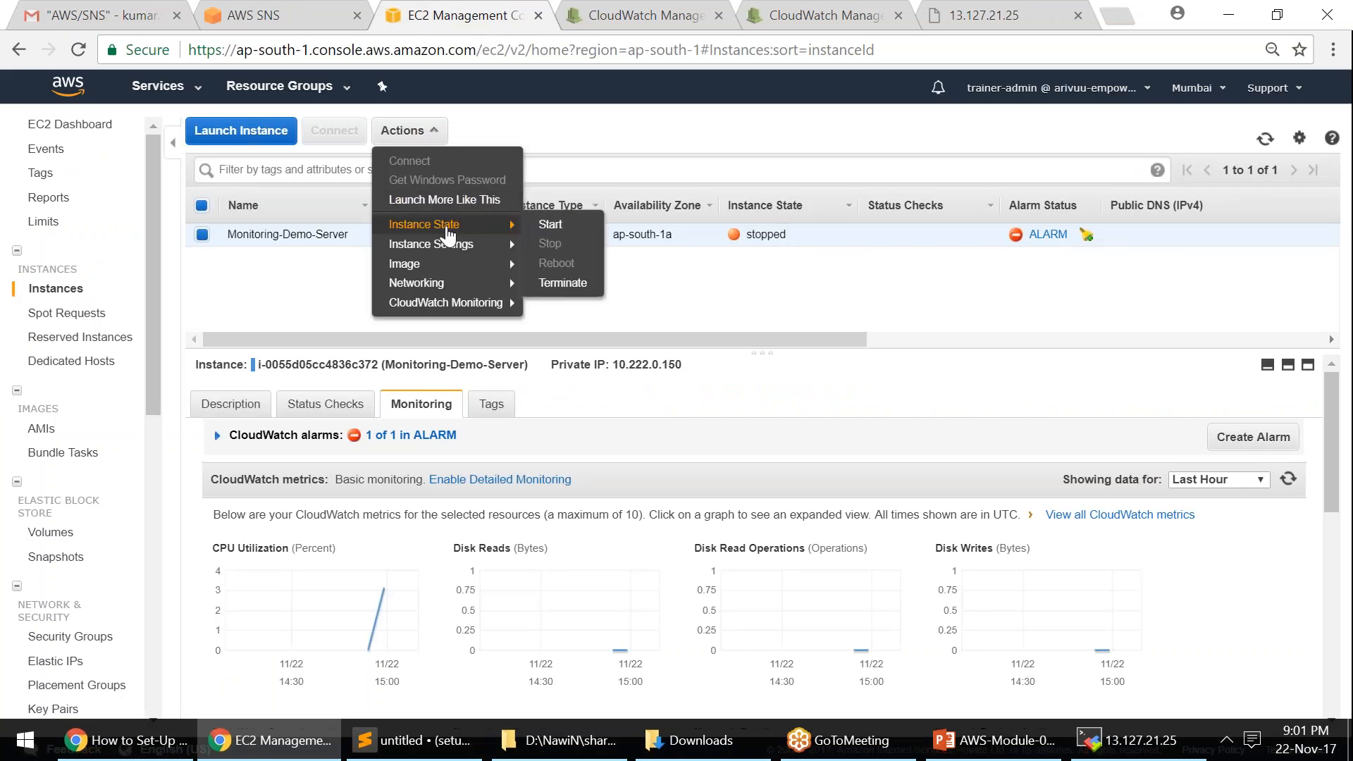
click(549, 224)
click(806, 468)
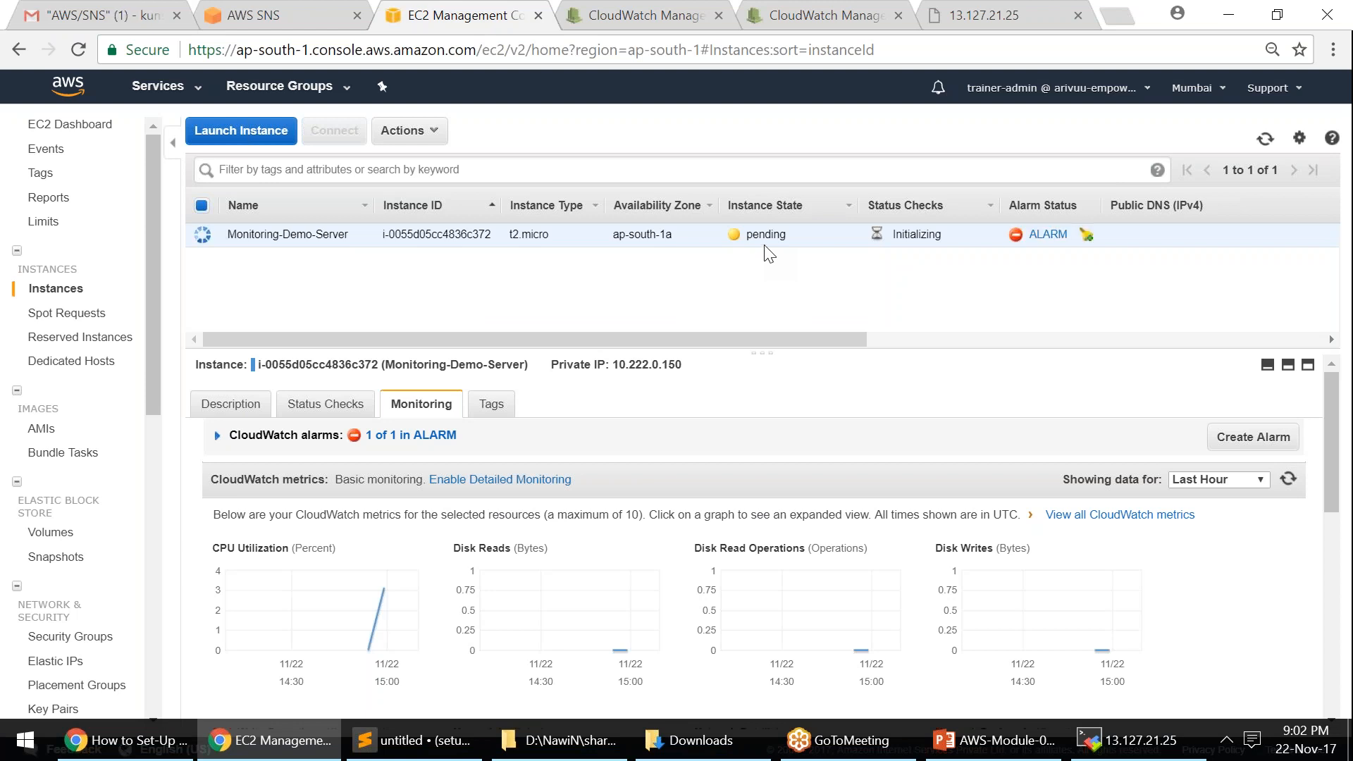
double_click(752, 238)
- Check the pending-state notification email in Gmail, then refresh the EC2 instance list
click(119, 21)
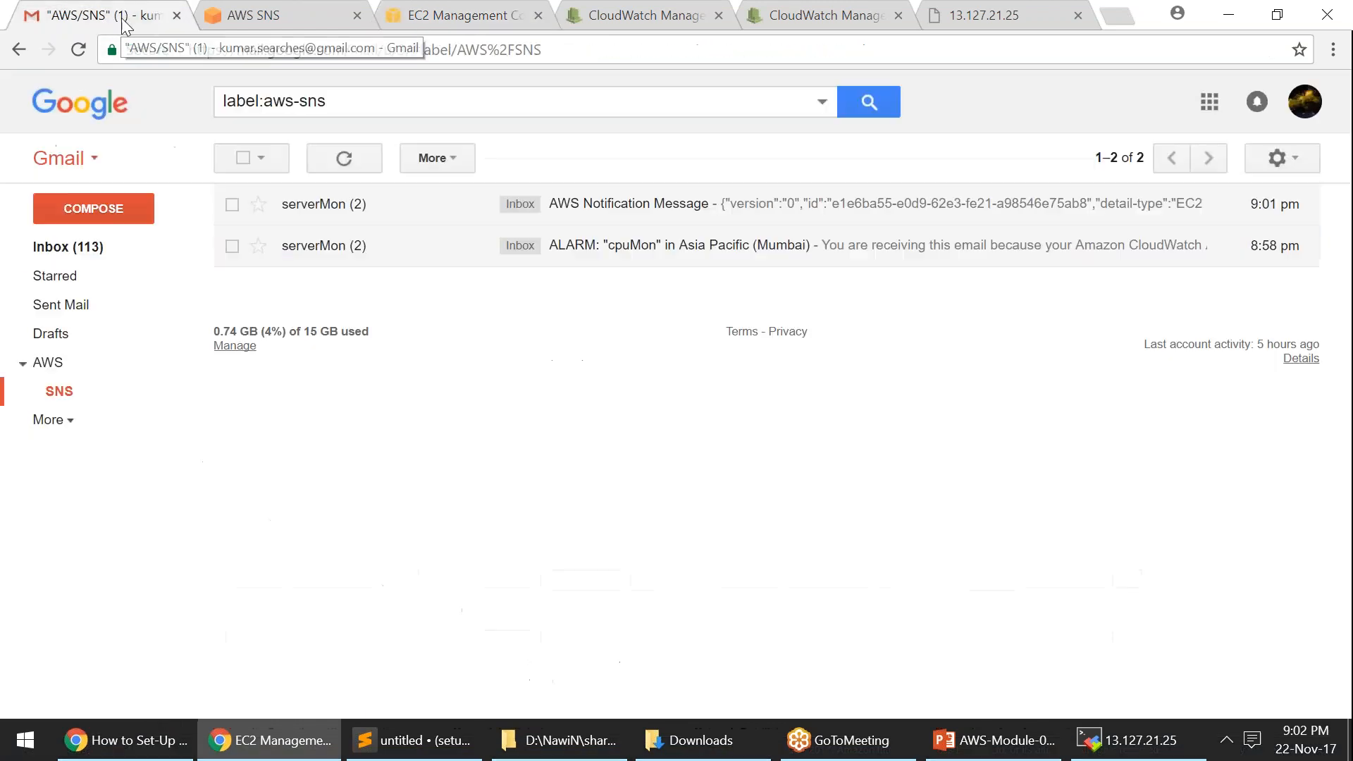
click(634, 206)
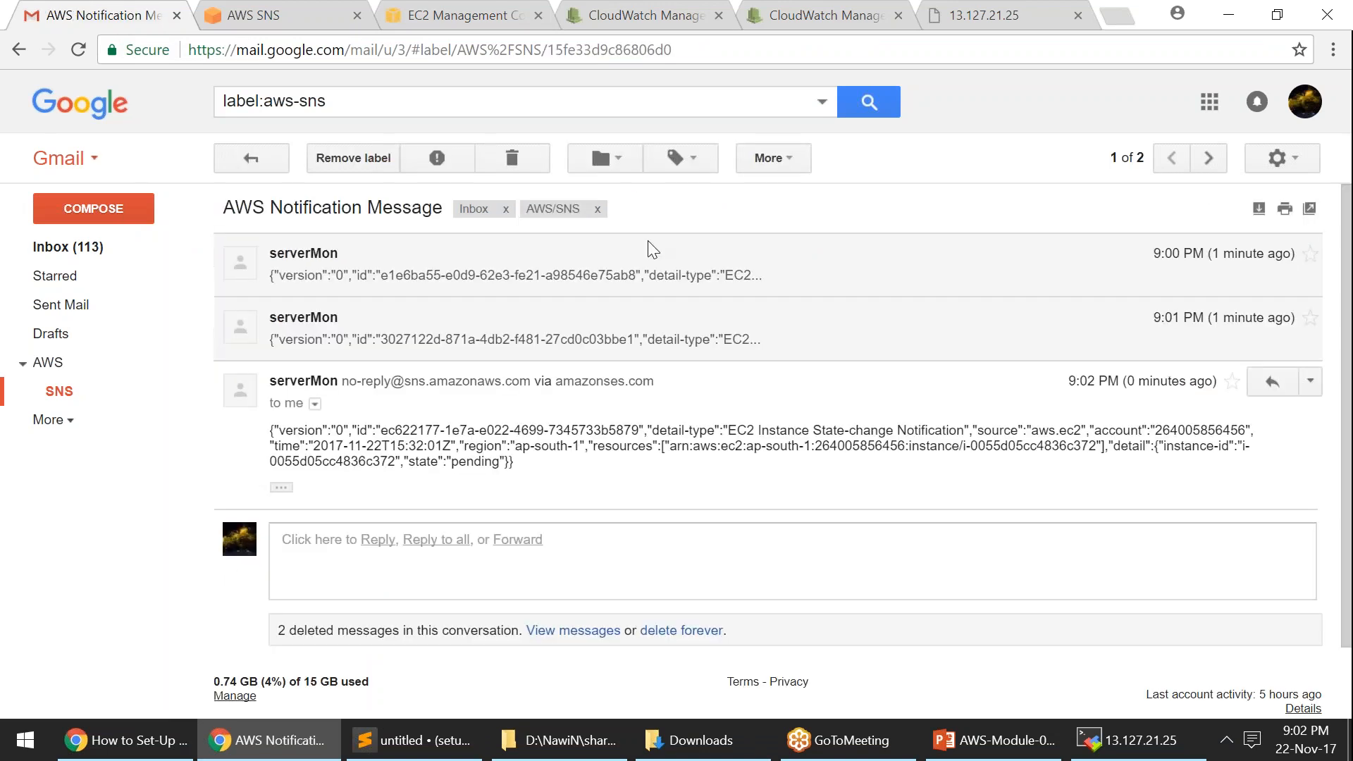
drag(406, 461, 505, 465)
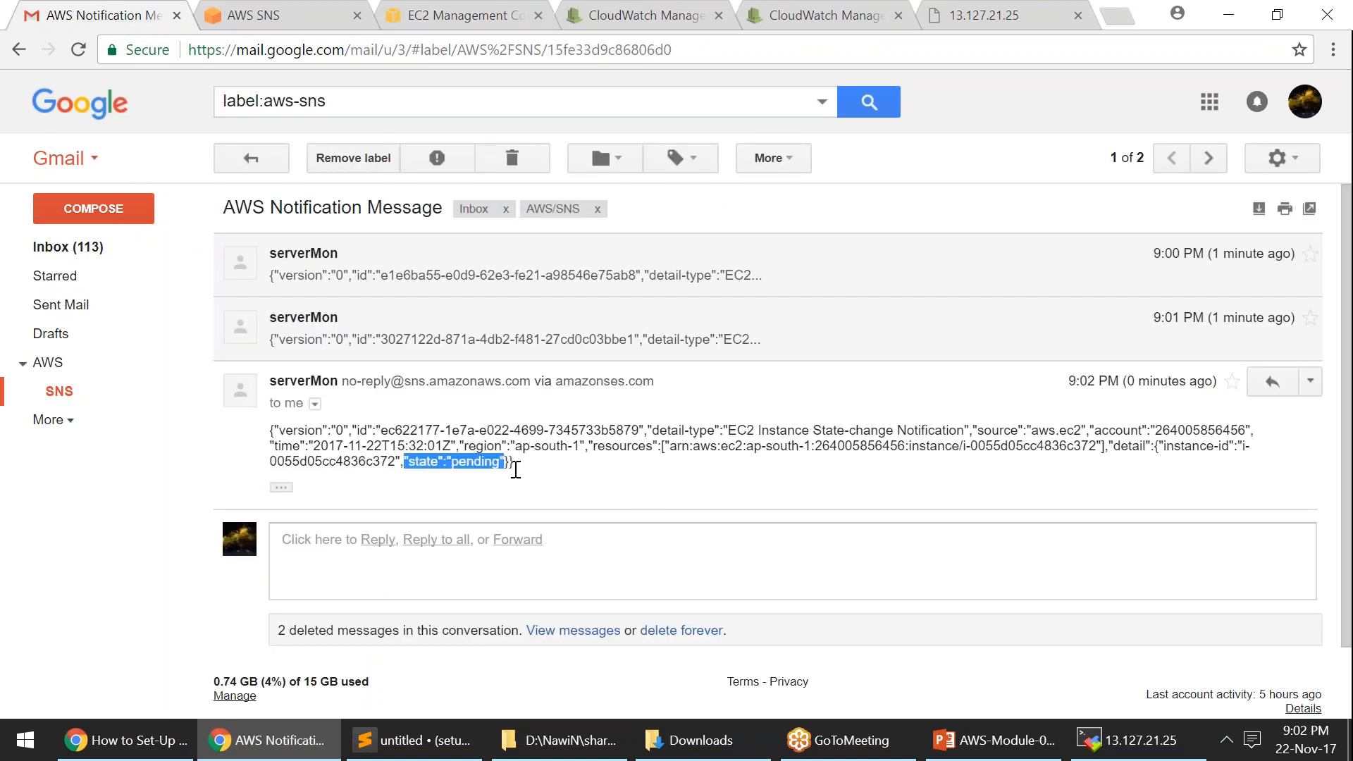
click(564, 476)
click(270, 163)
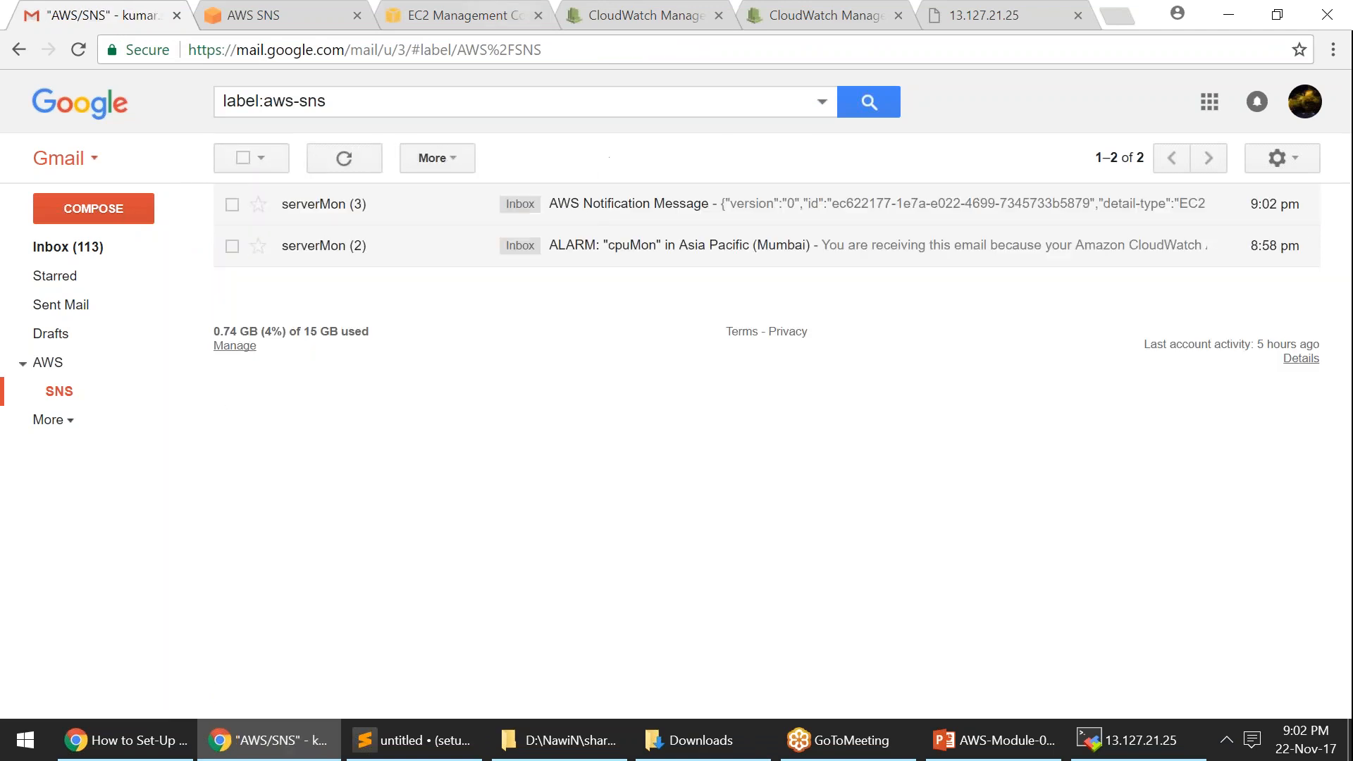
click(492, 19)
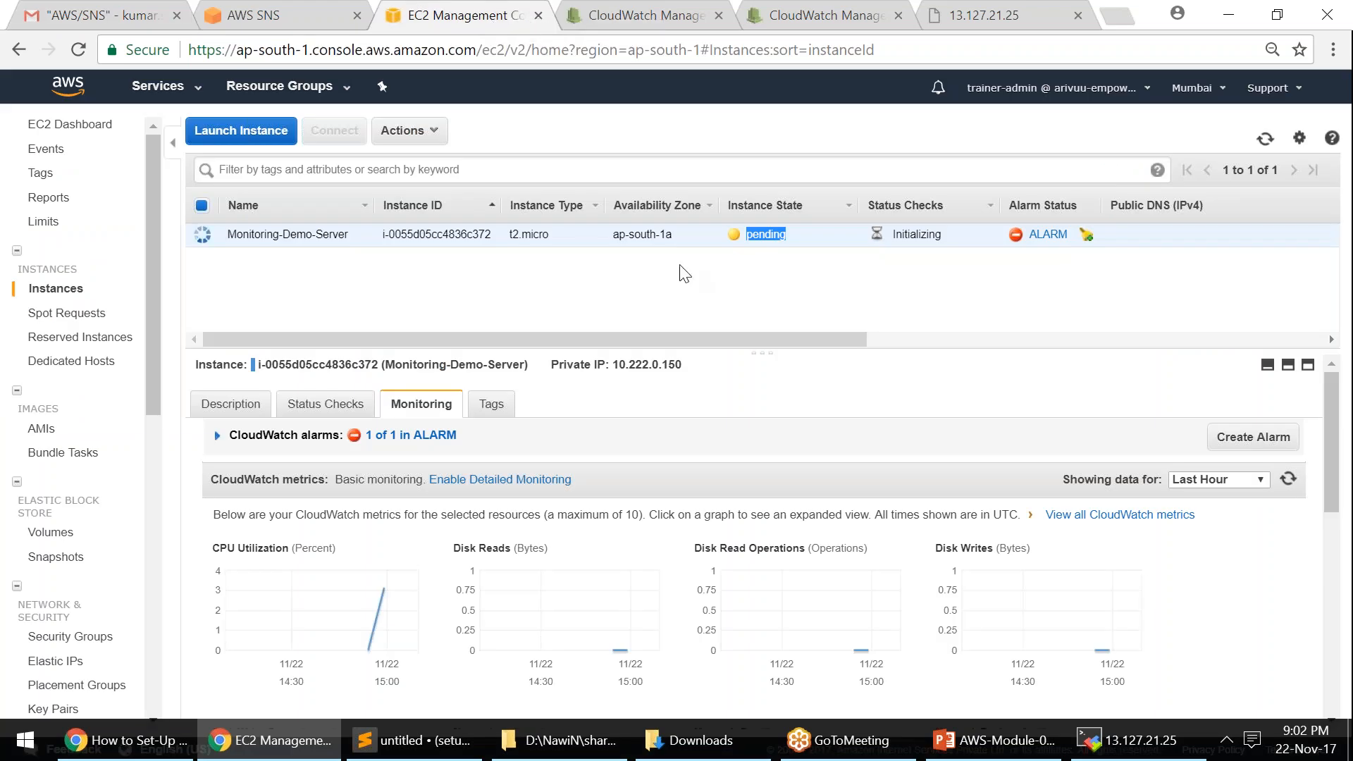
click(1266, 146)
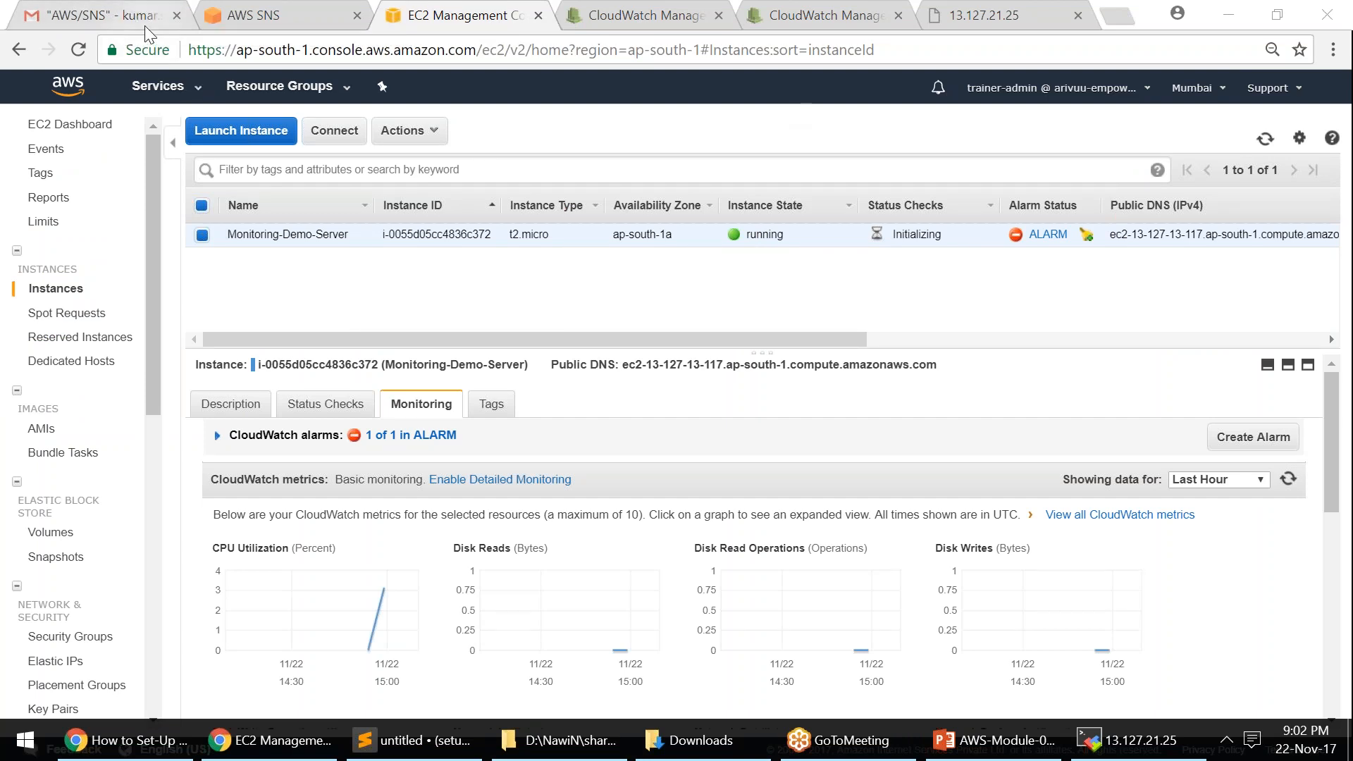
- Confirm the running state in the newest Gmail notification, then open SES's Email Addresses page
click(1266, 140)
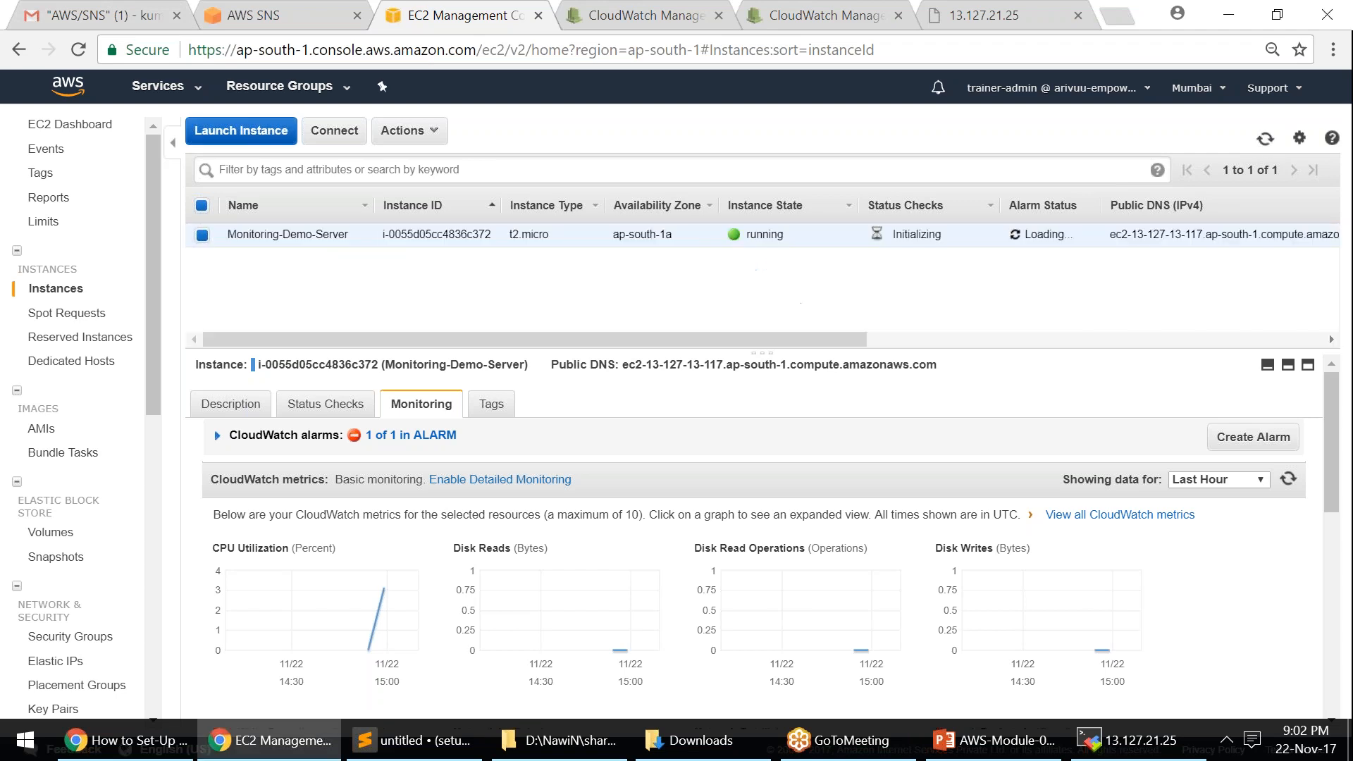
click(127, 26)
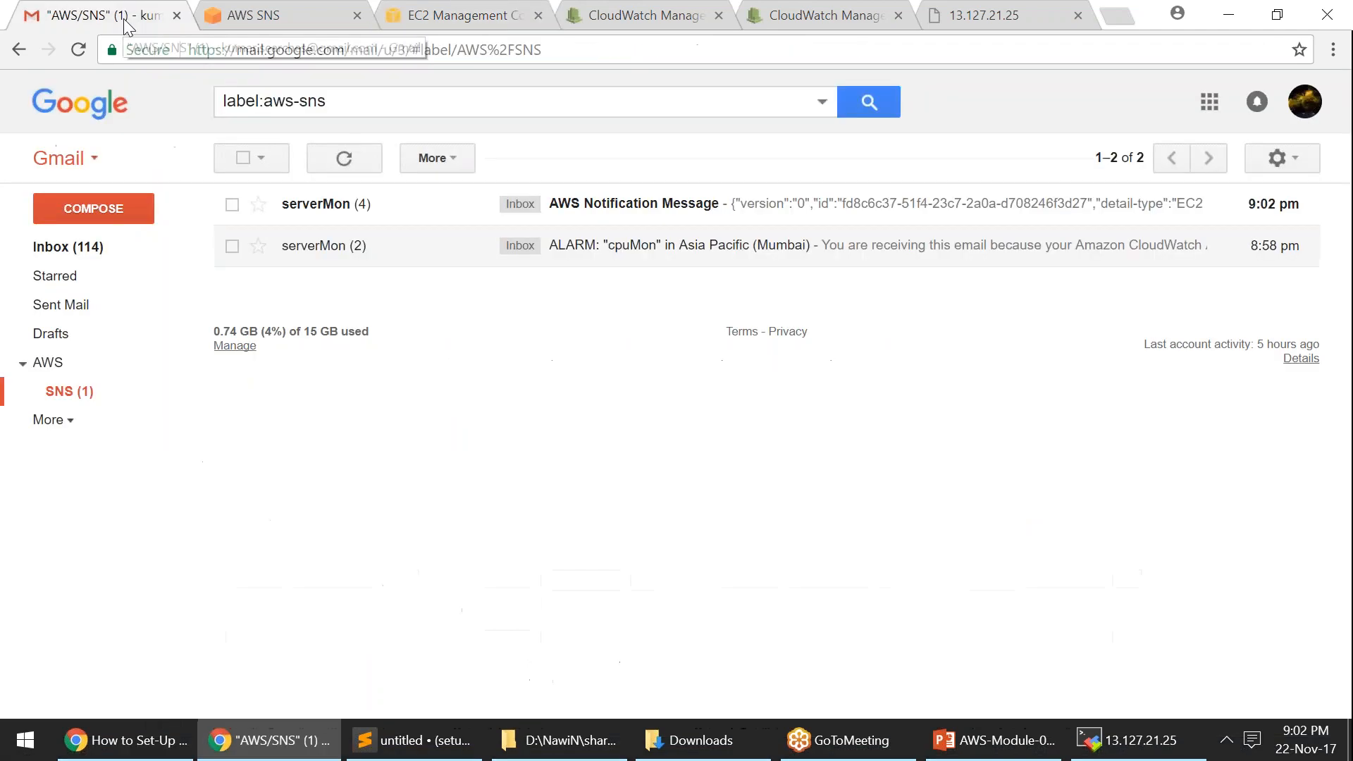
click(681, 209)
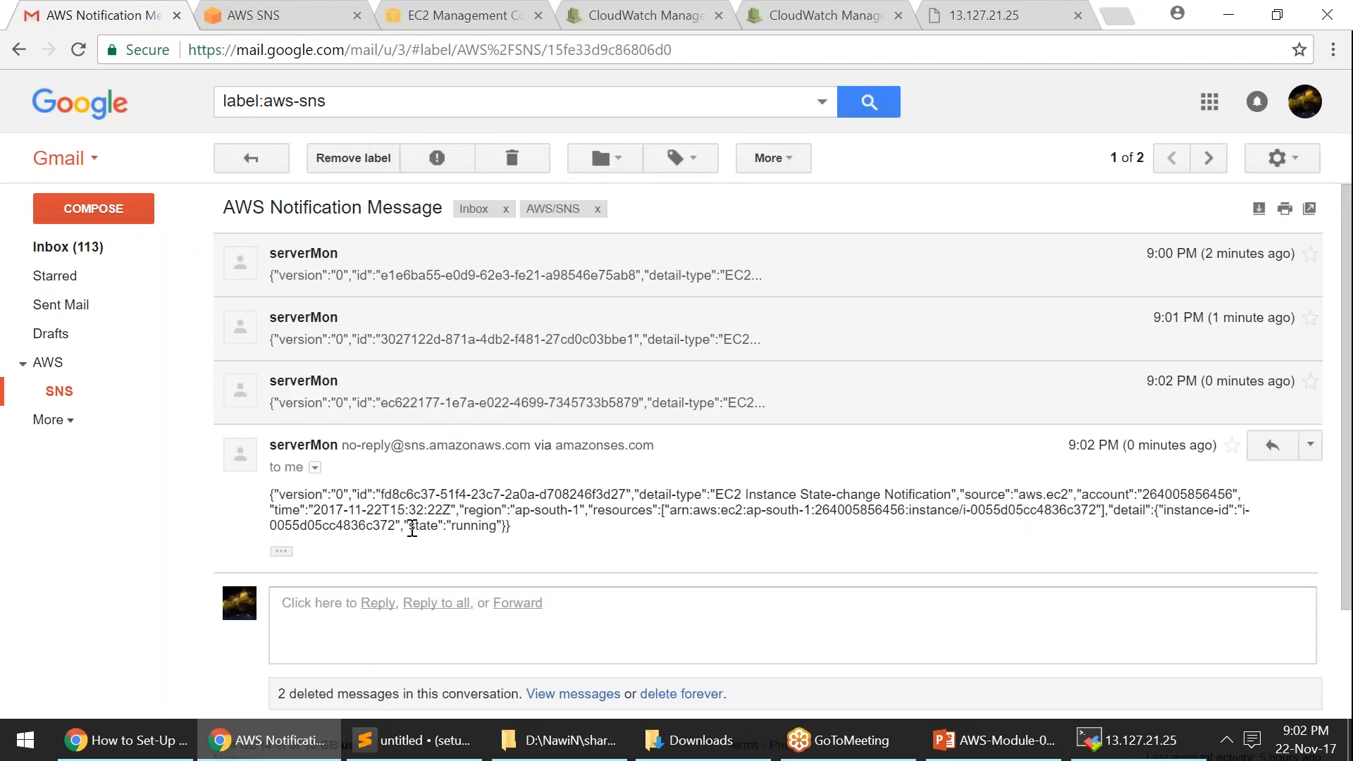
drag(405, 526, 504, 527)
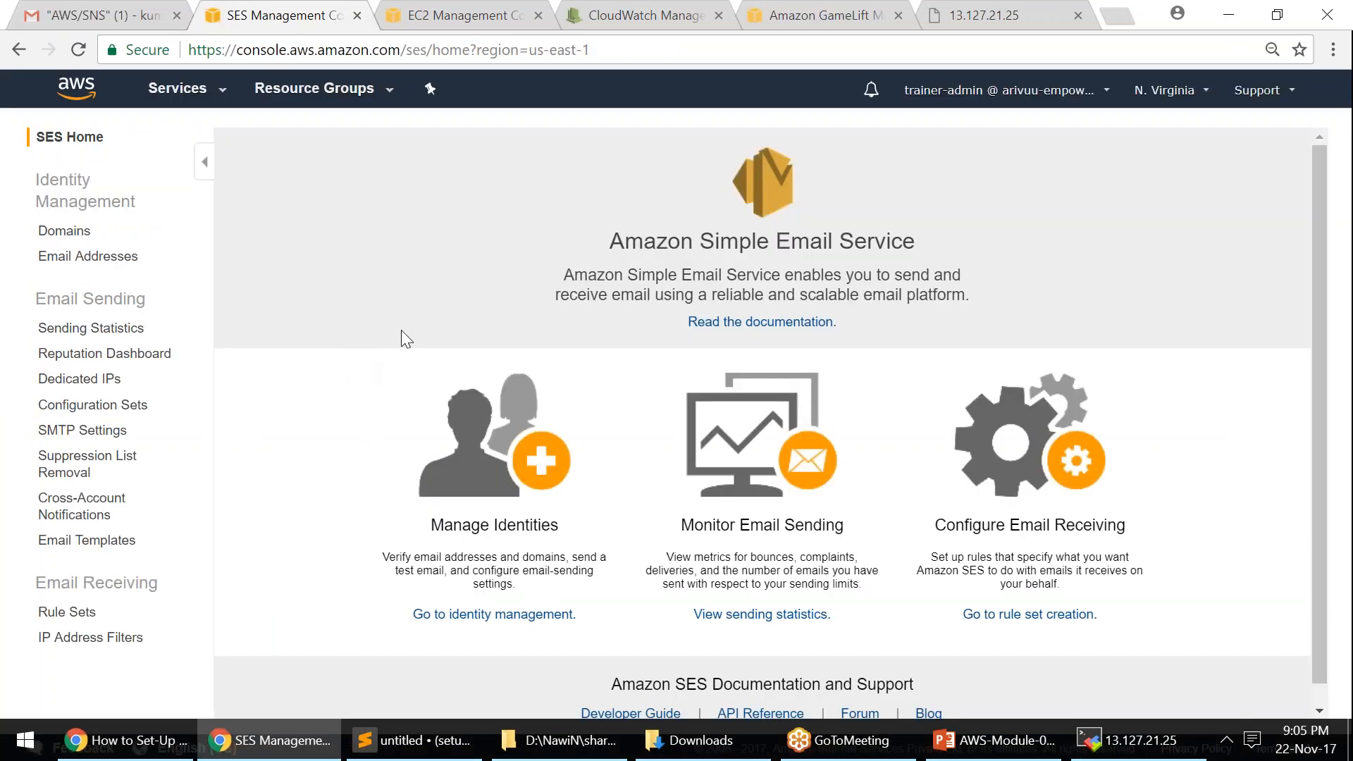
click(684, 171)
click(98, 266)
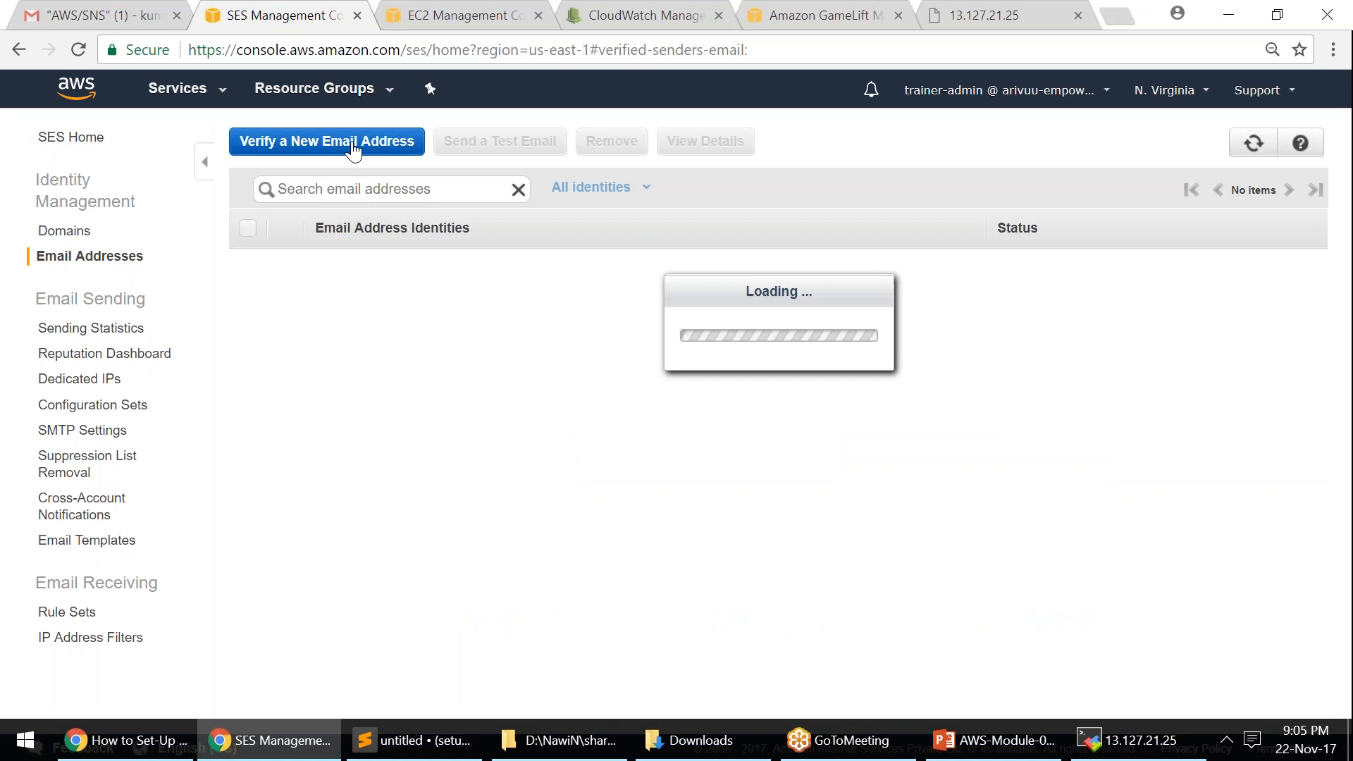
- Submit a new example.com address for SES verification and read the confirmation message
click(352, 145)
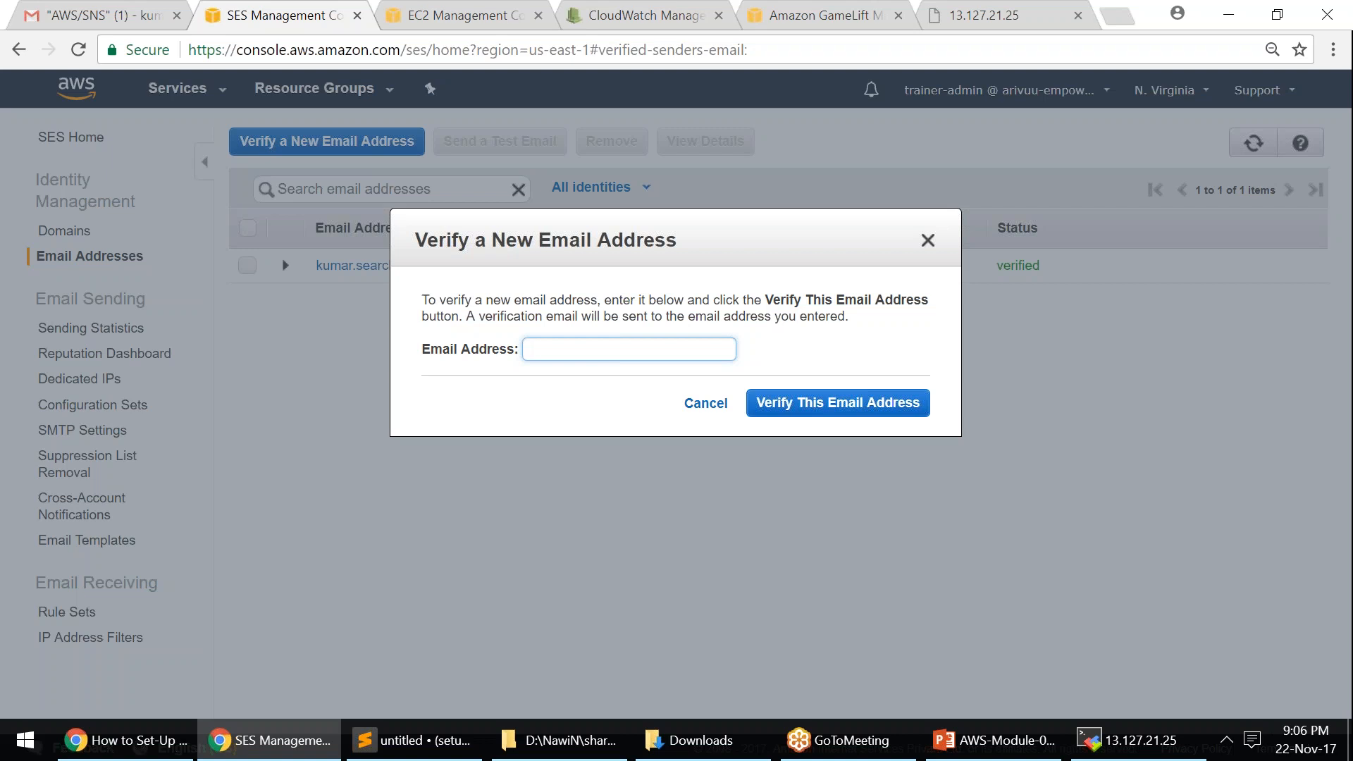
text(abc2)
key(BackSpace)
text(@example.com)
click(817, 402)
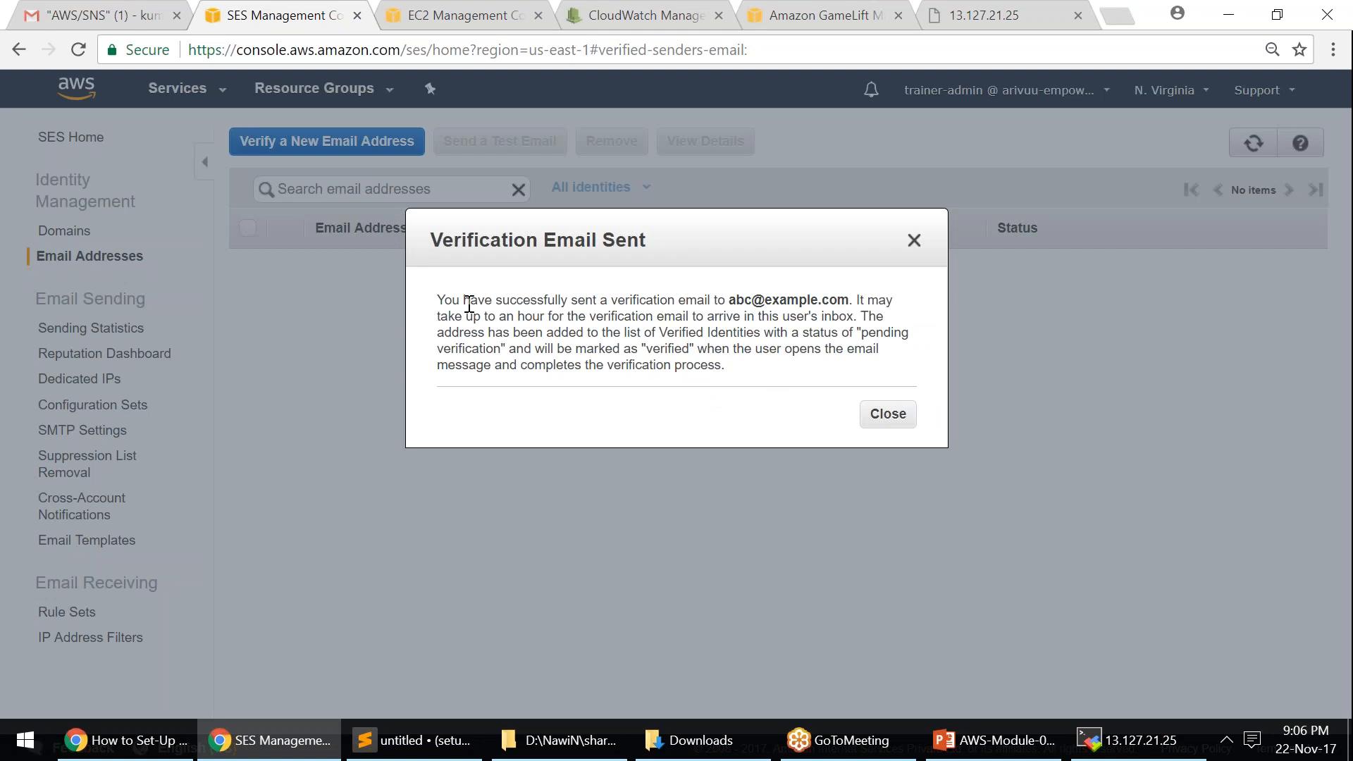
drag(437, 305, 841, 300)
drag(498, 317, 854, 334)
- Remove the pending example.com identity, keeping only the verified address
click(889, 414)
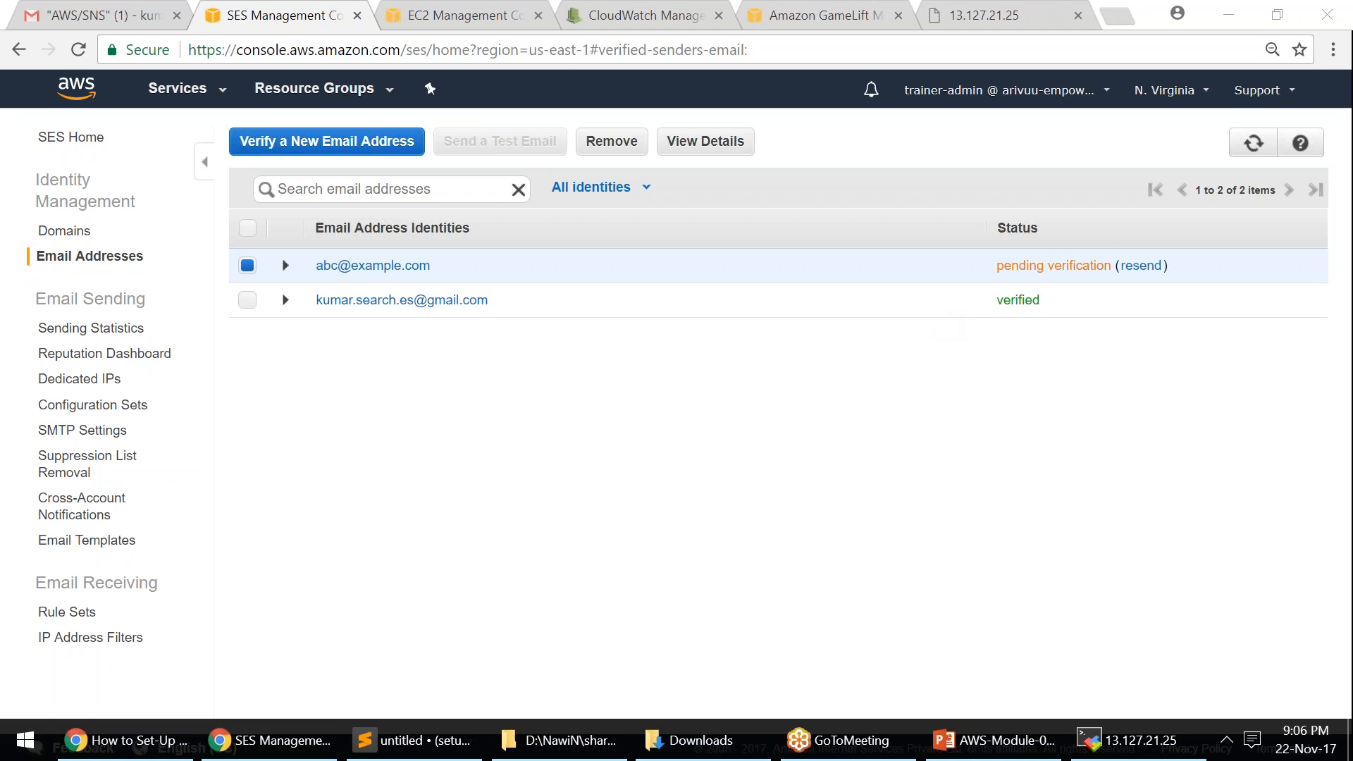
drag(1000, 265, 1111, 272)
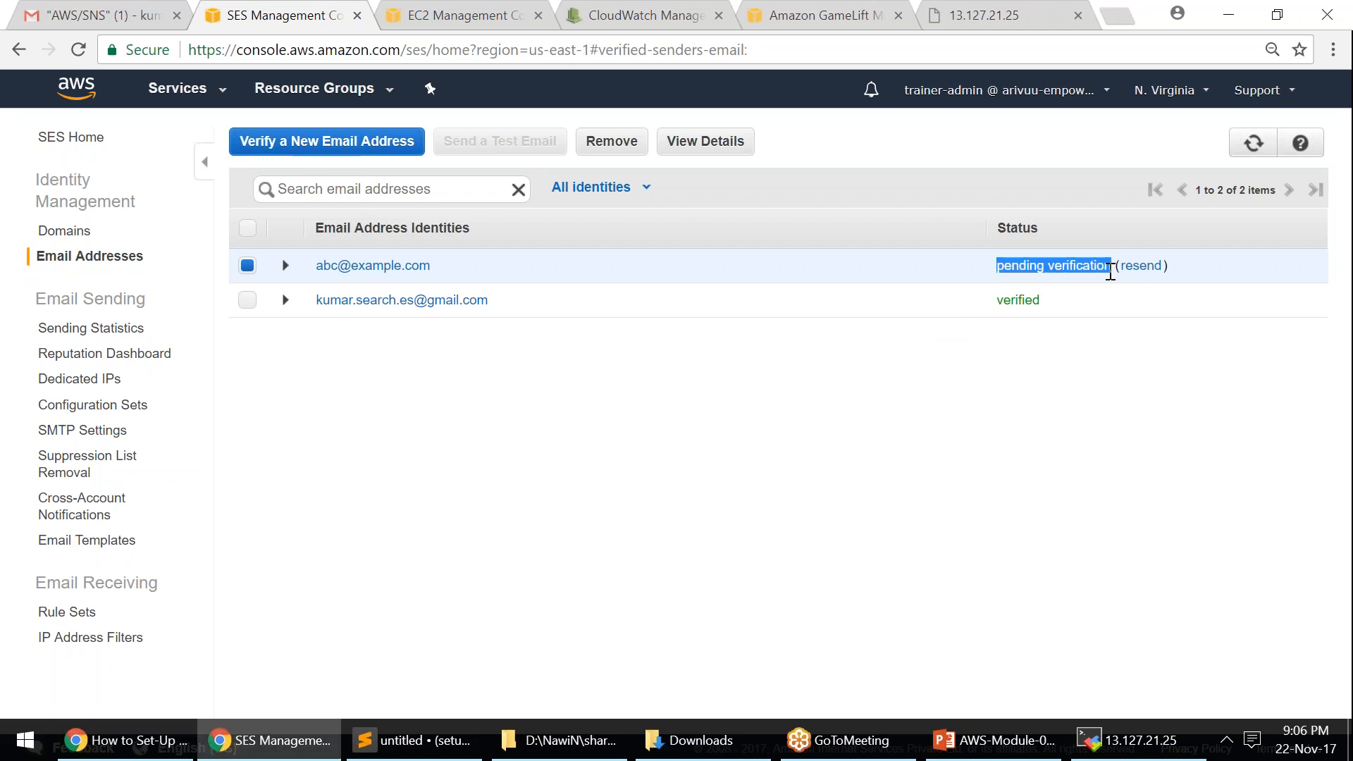
click(1111, 272)
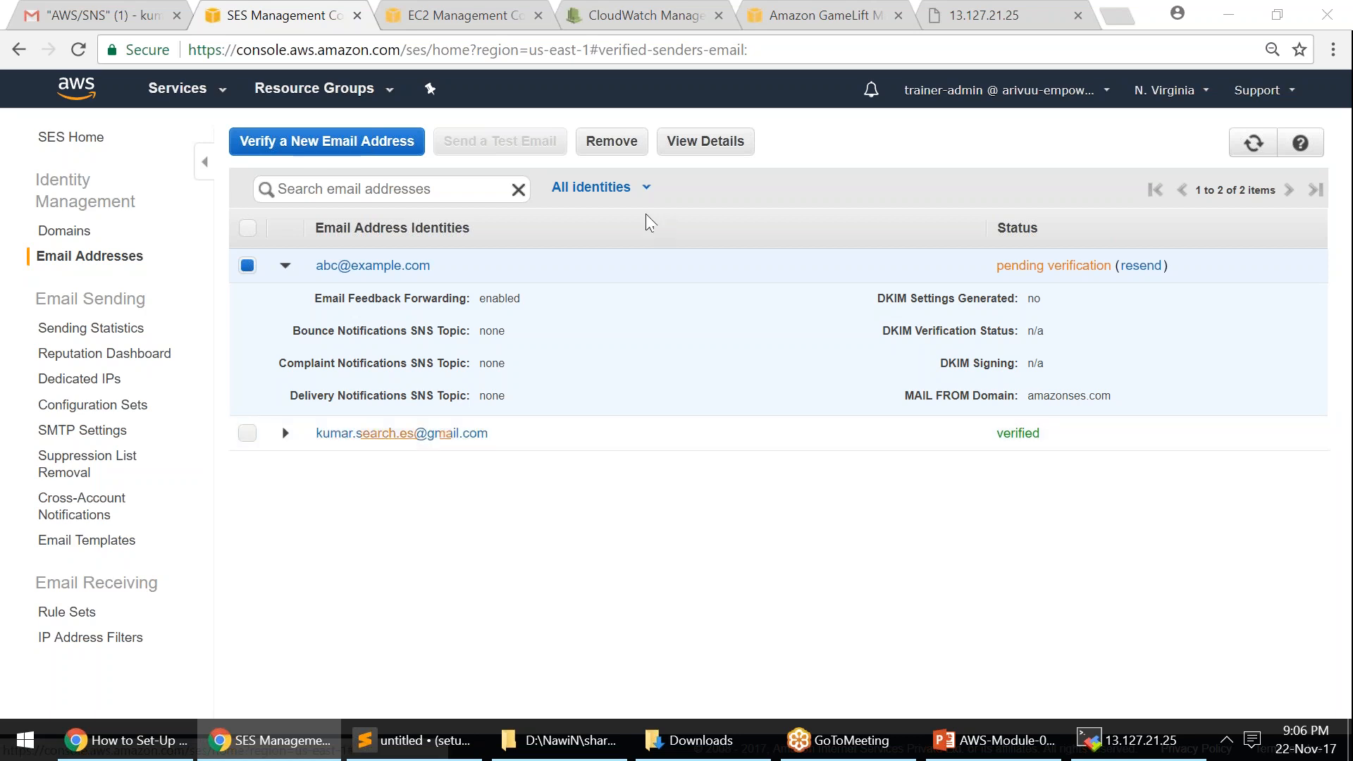
click(635, 153)
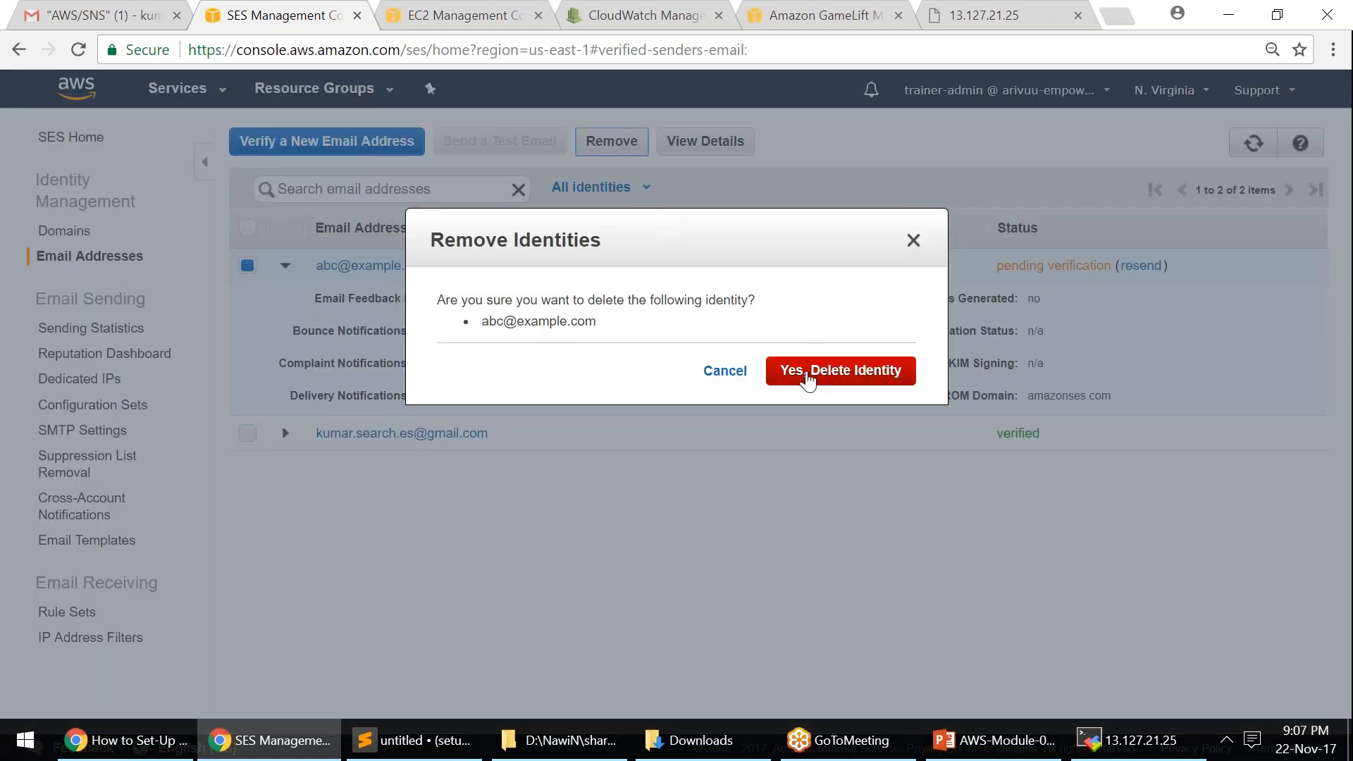
click(768, 371)
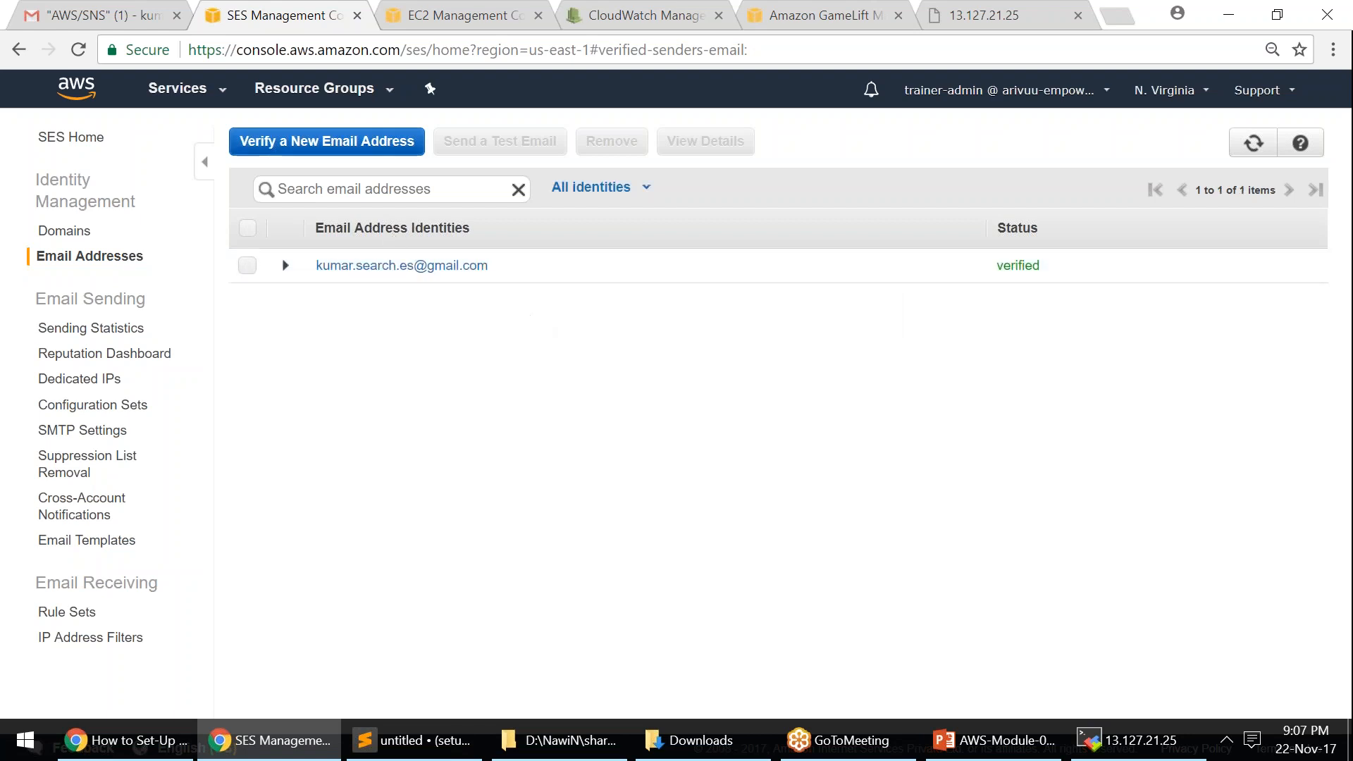
click(247, 268)
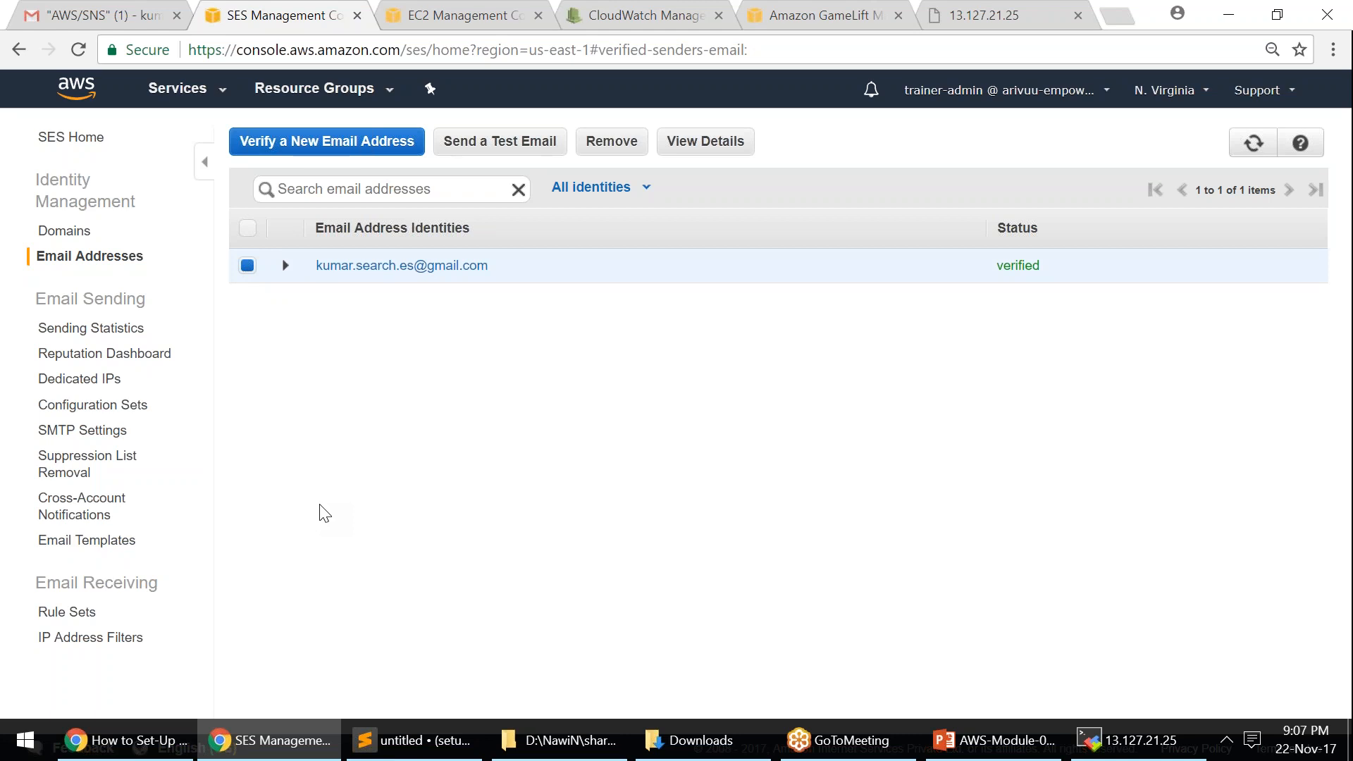
- Visit the Email Templates page, then the empty Domains list
click(112, 543)
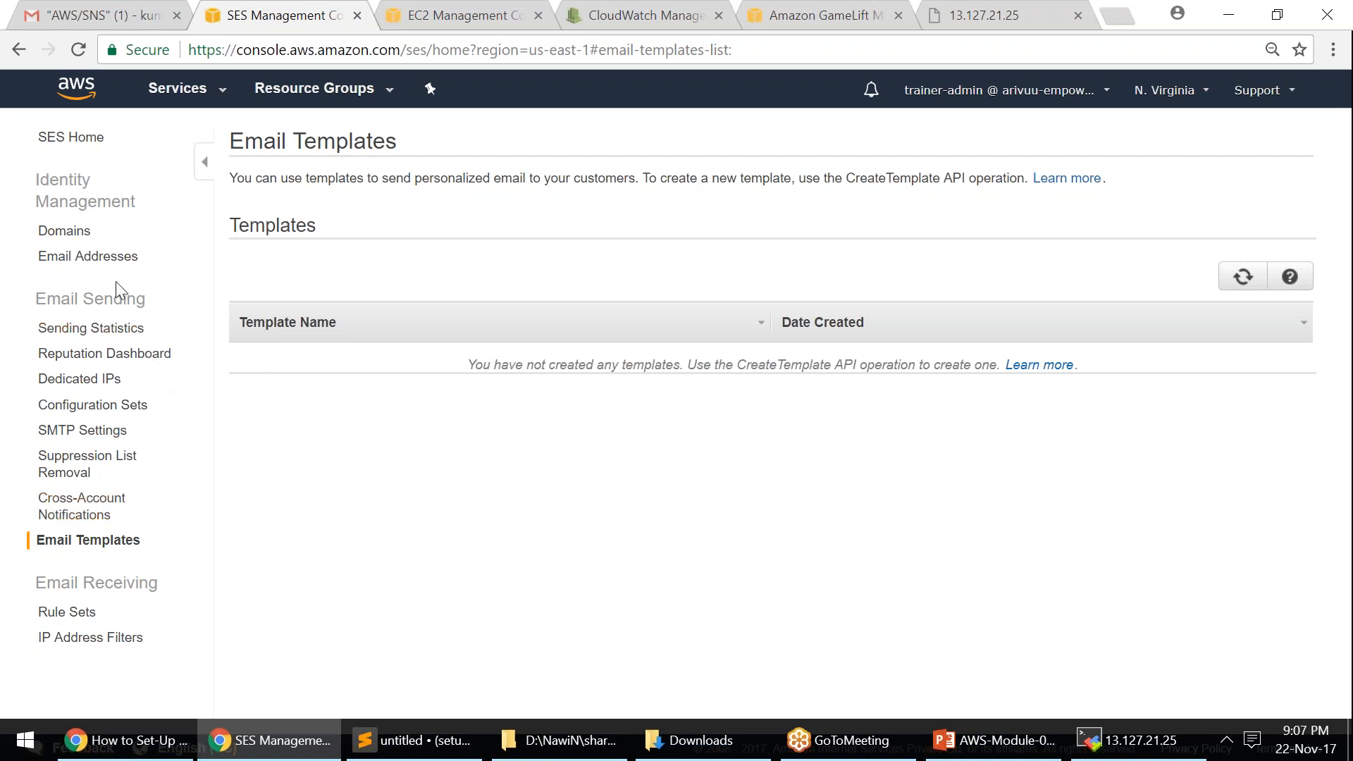
click(82, 238)
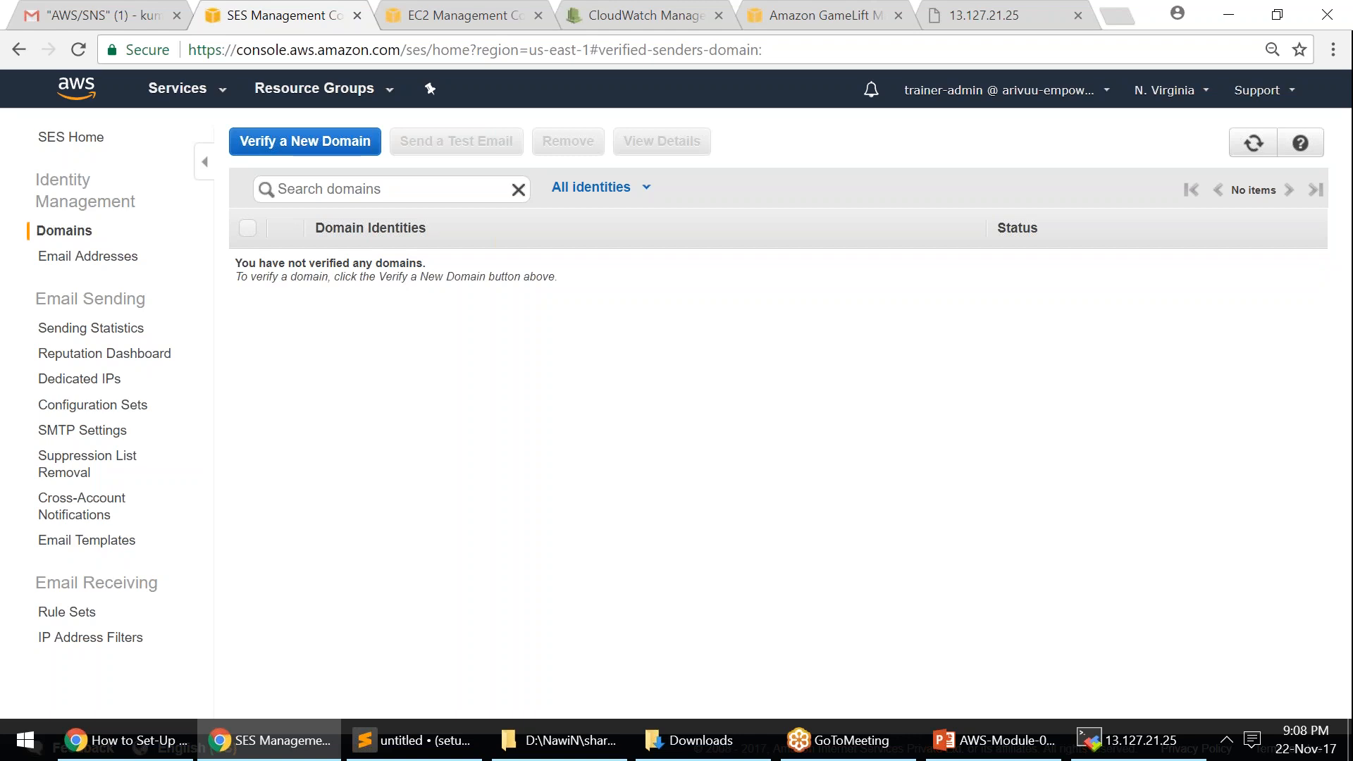
- Open the Verify a New Domain form, read its DKIM description, and cancel it
click(365, 147)
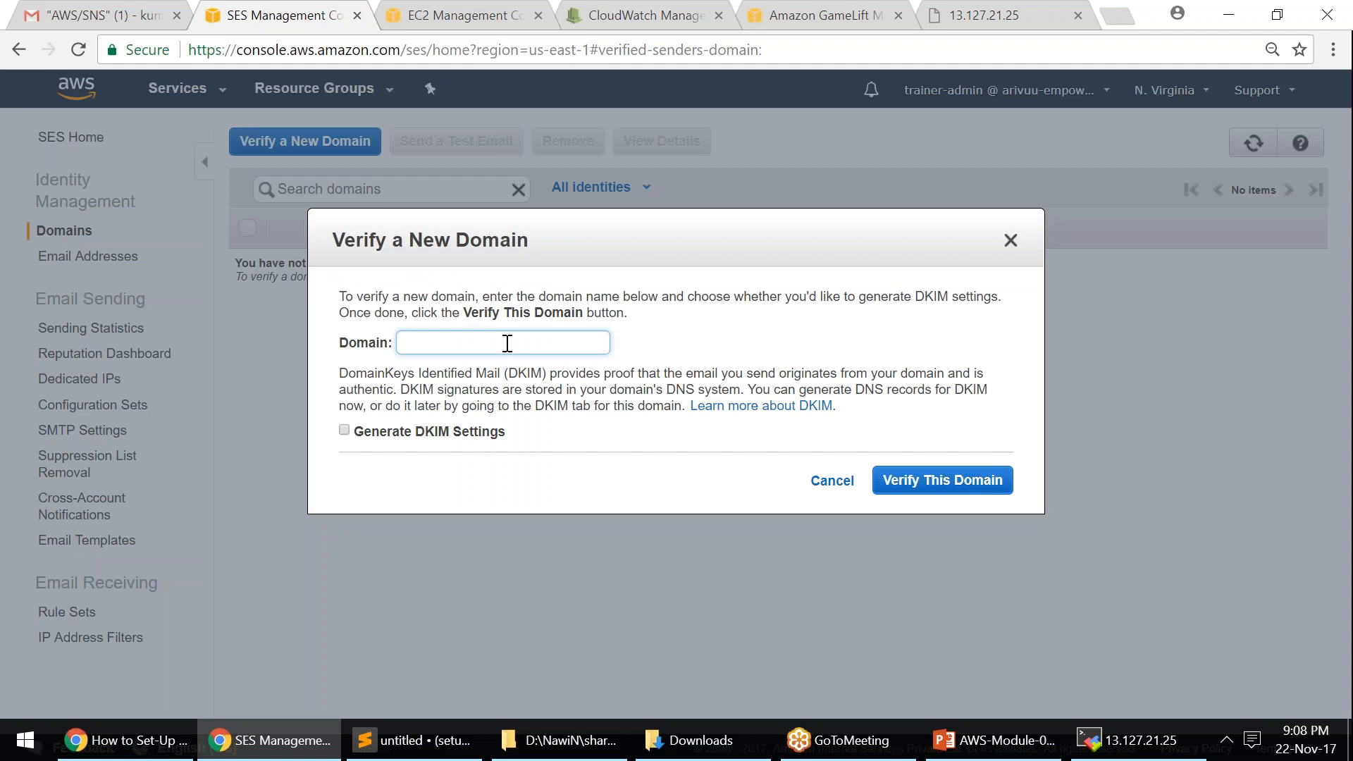
drag(343, 374, 501, 373)
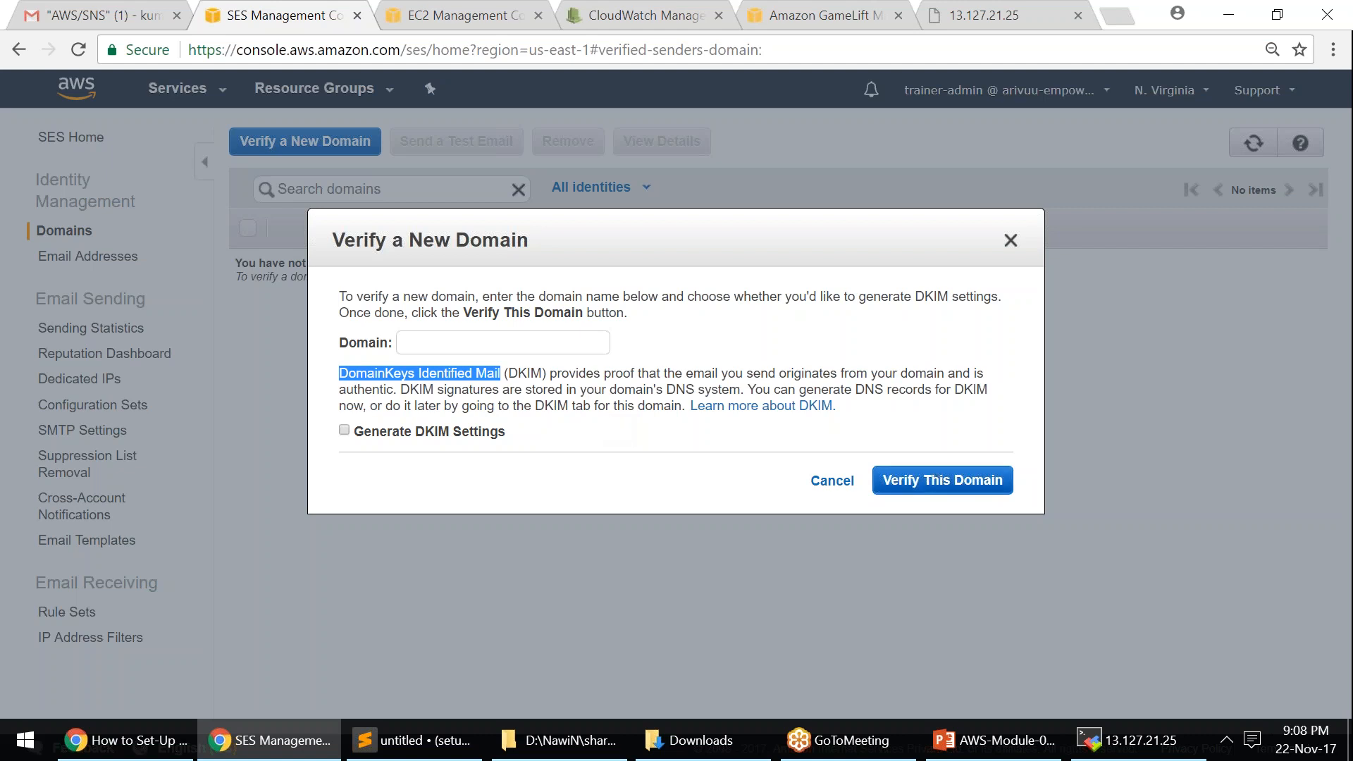
click(832, 481)
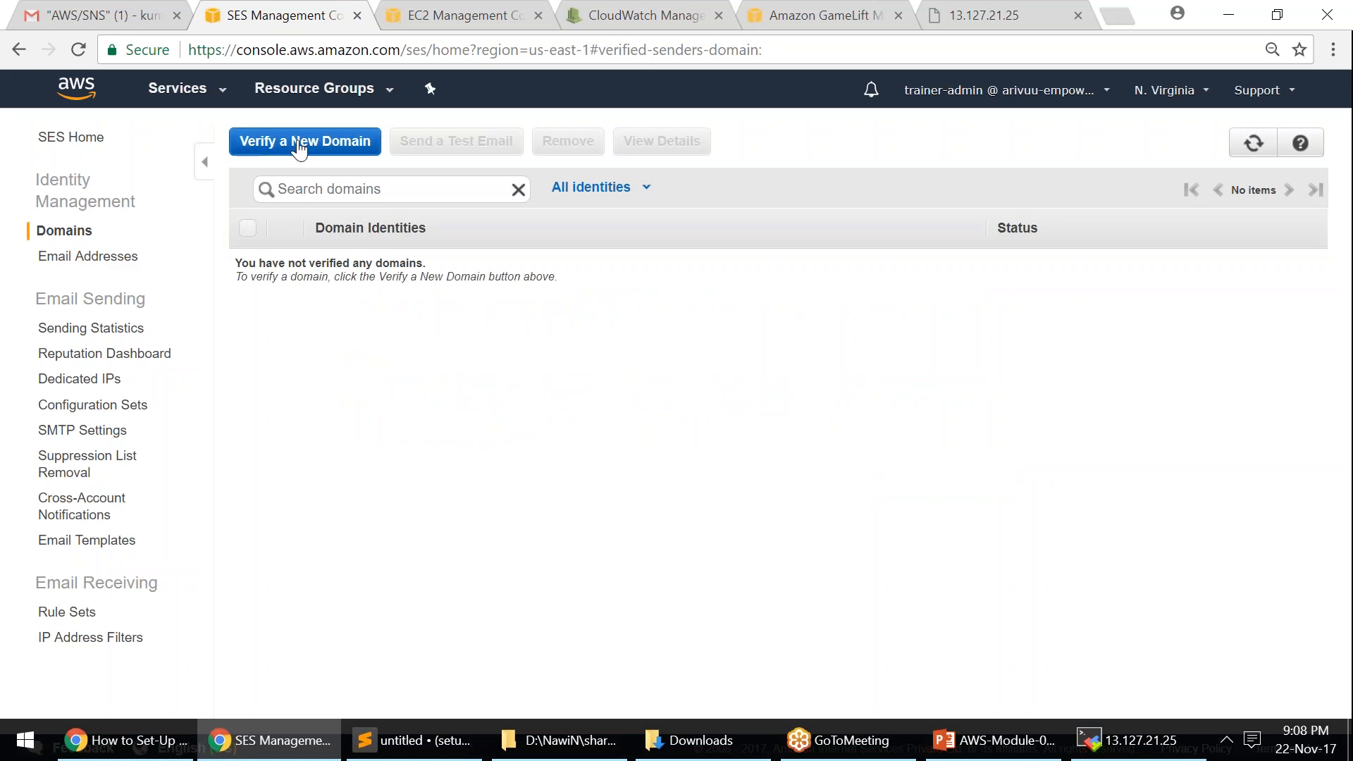
- Open the test email form for the verified address and set the recipient to that same Gmail address
click(116, 256)
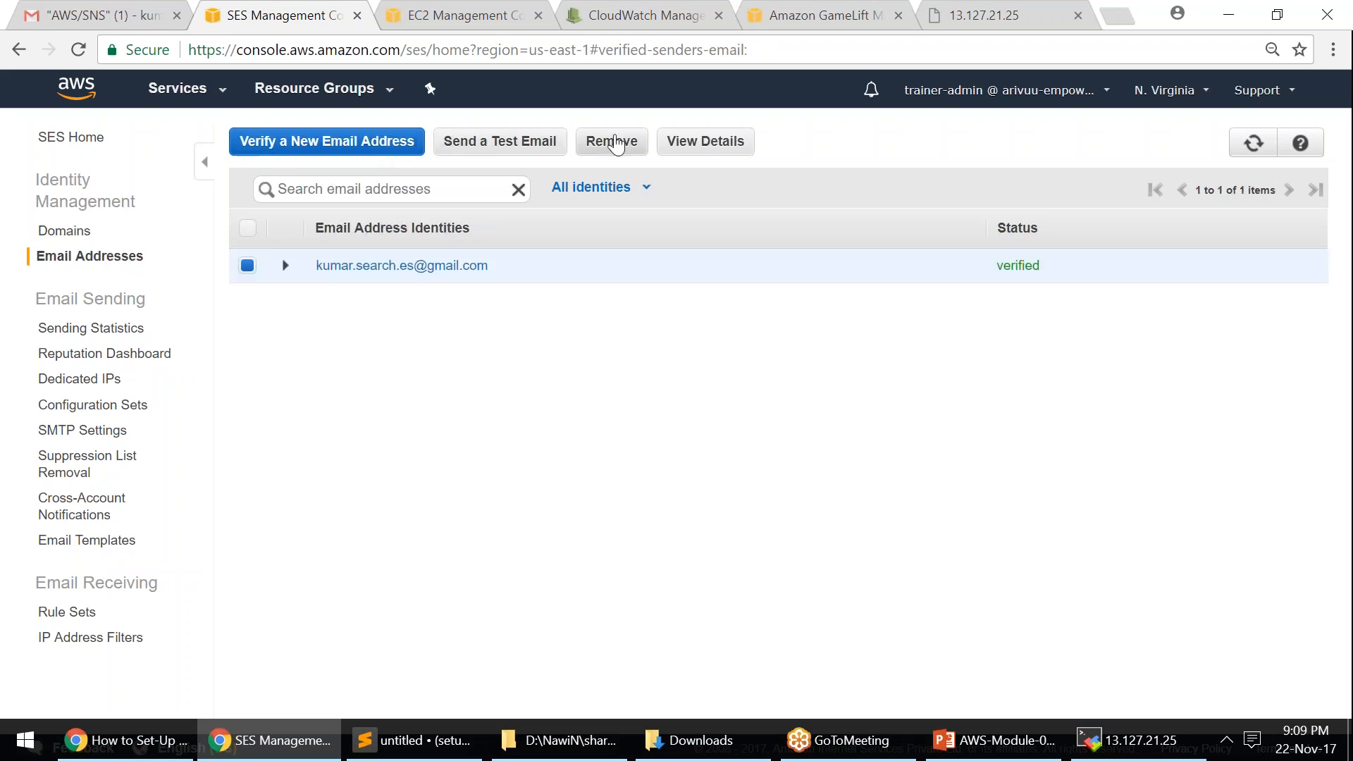
click(534, 141)
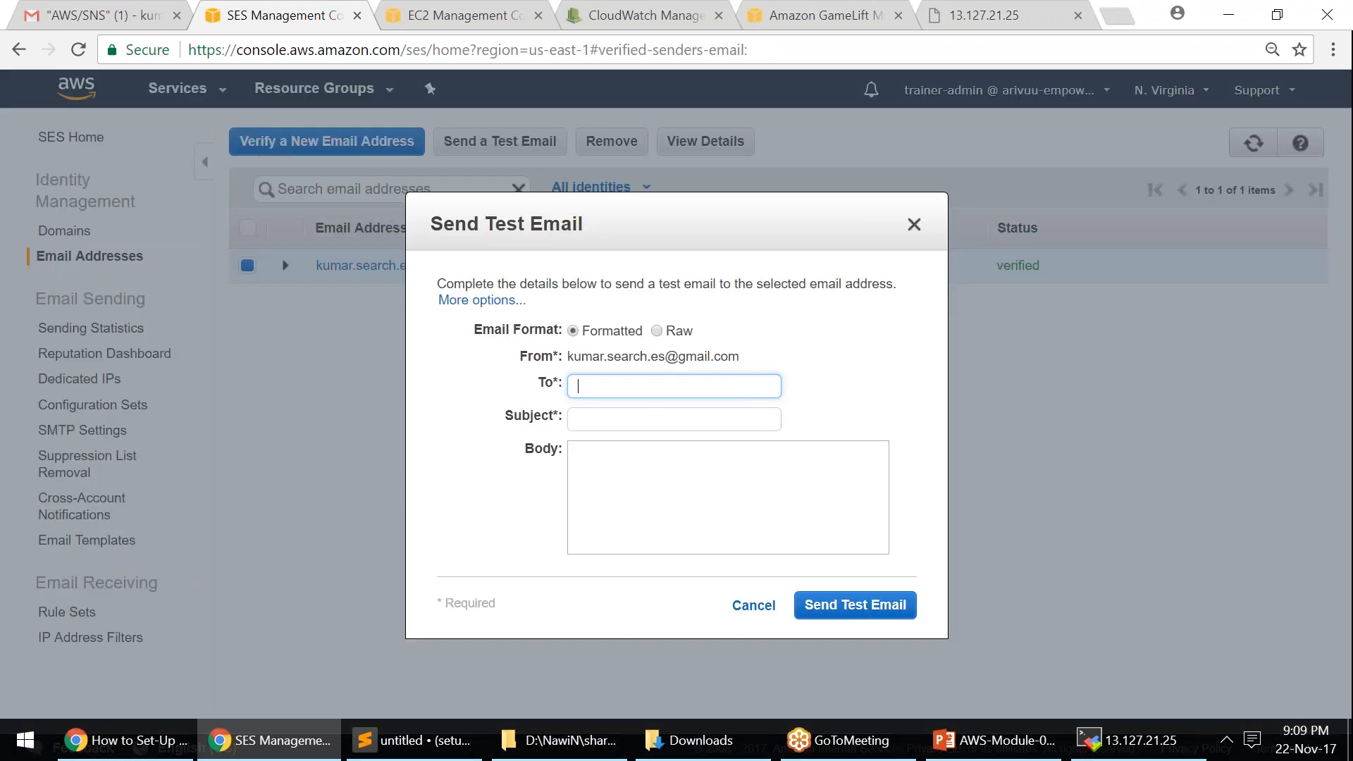
drag(569, 356, 825, 368)
click(674, 385)
key(ctrl+v)
click(669, 421)
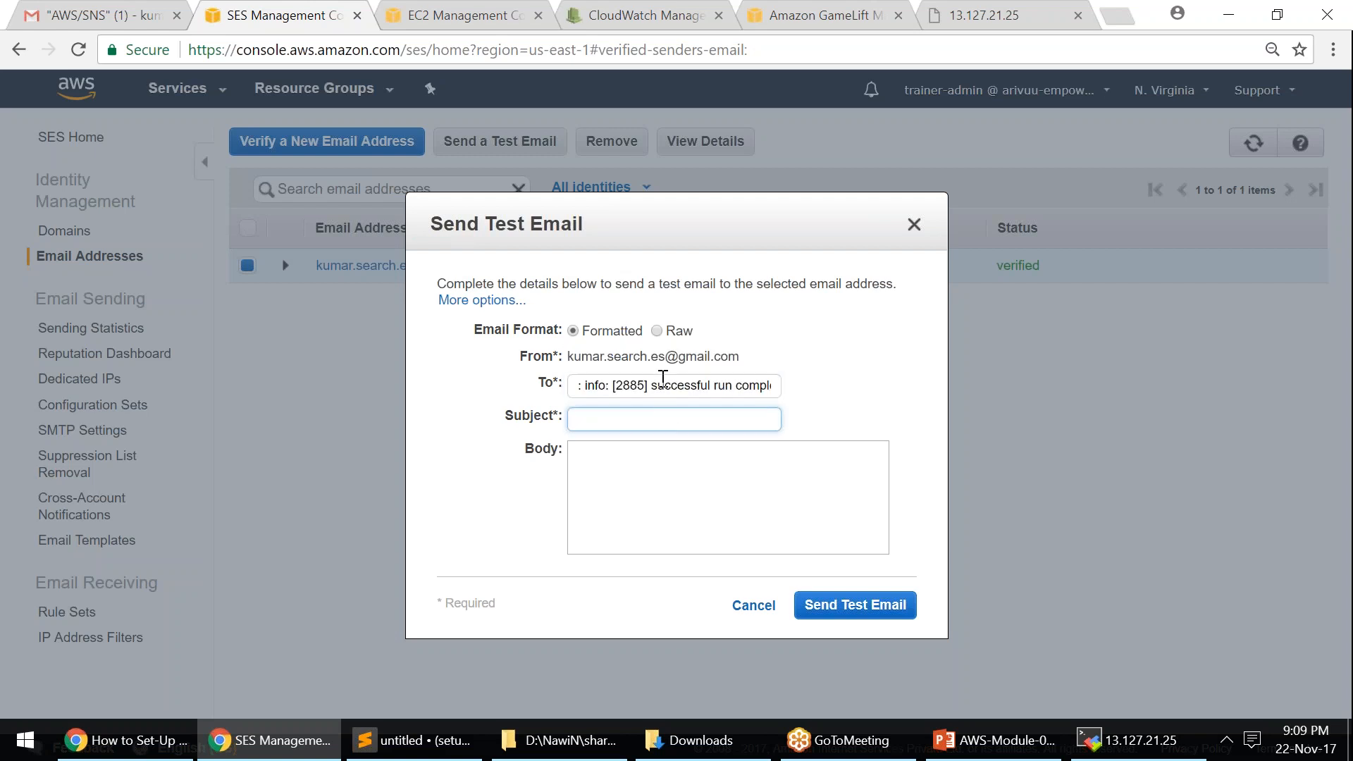
drag(564, 356, 766, 365)
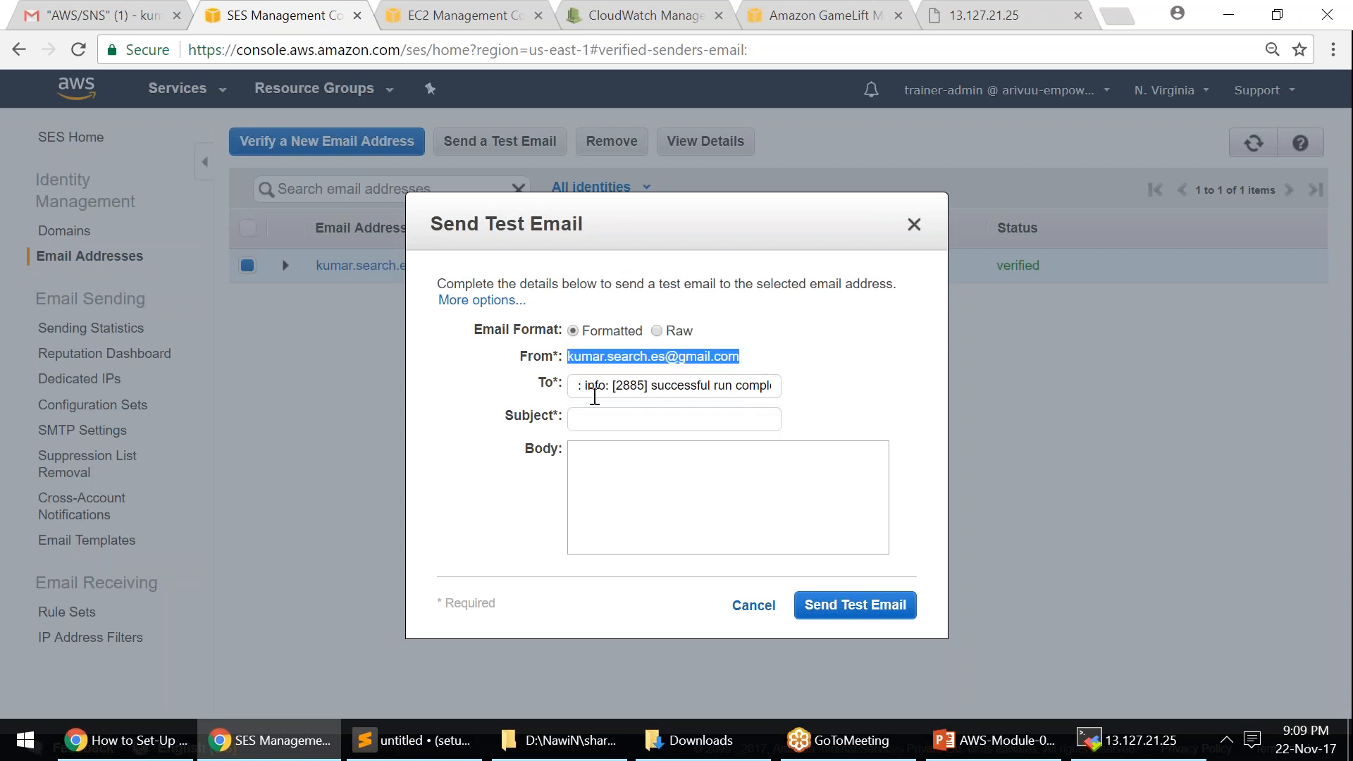
drag(577, 385, 900, 387)
key(End)
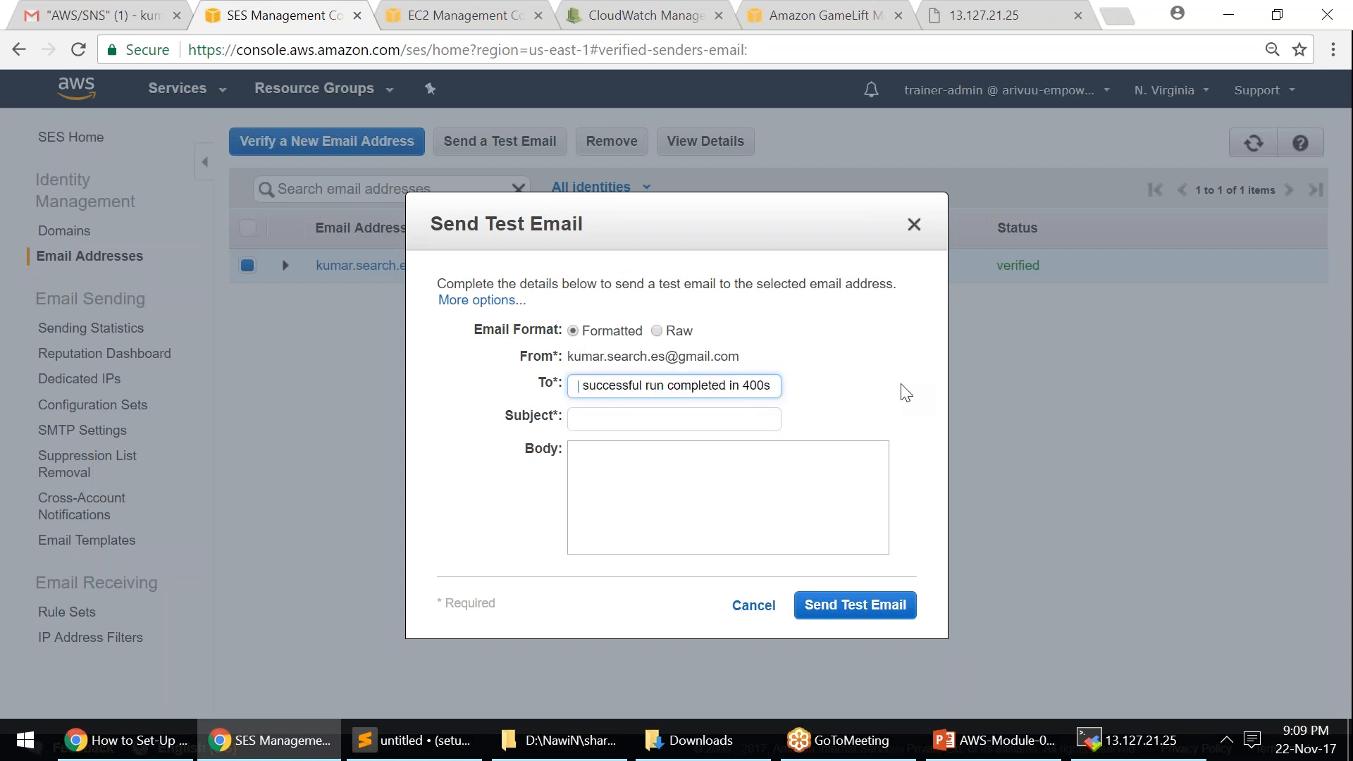
key(ctrl+a)
key(BackSpace)
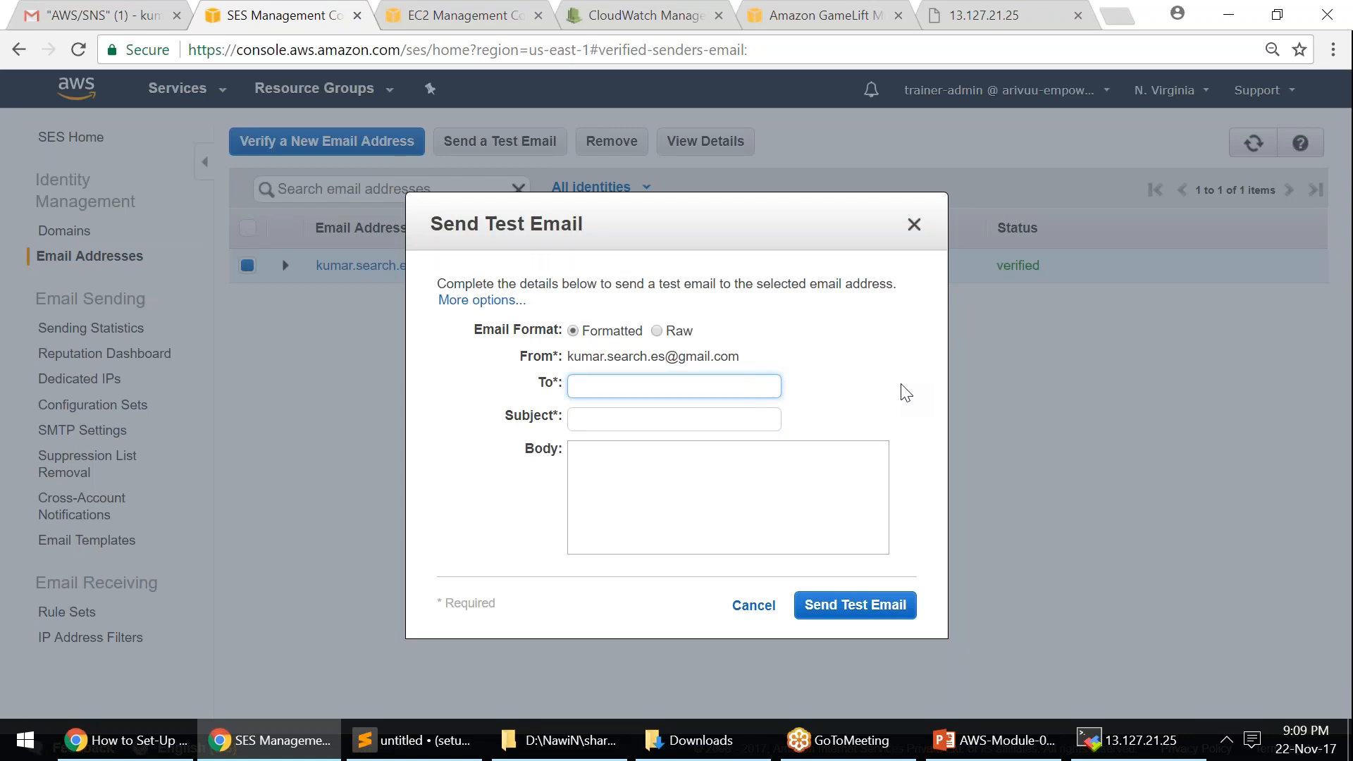
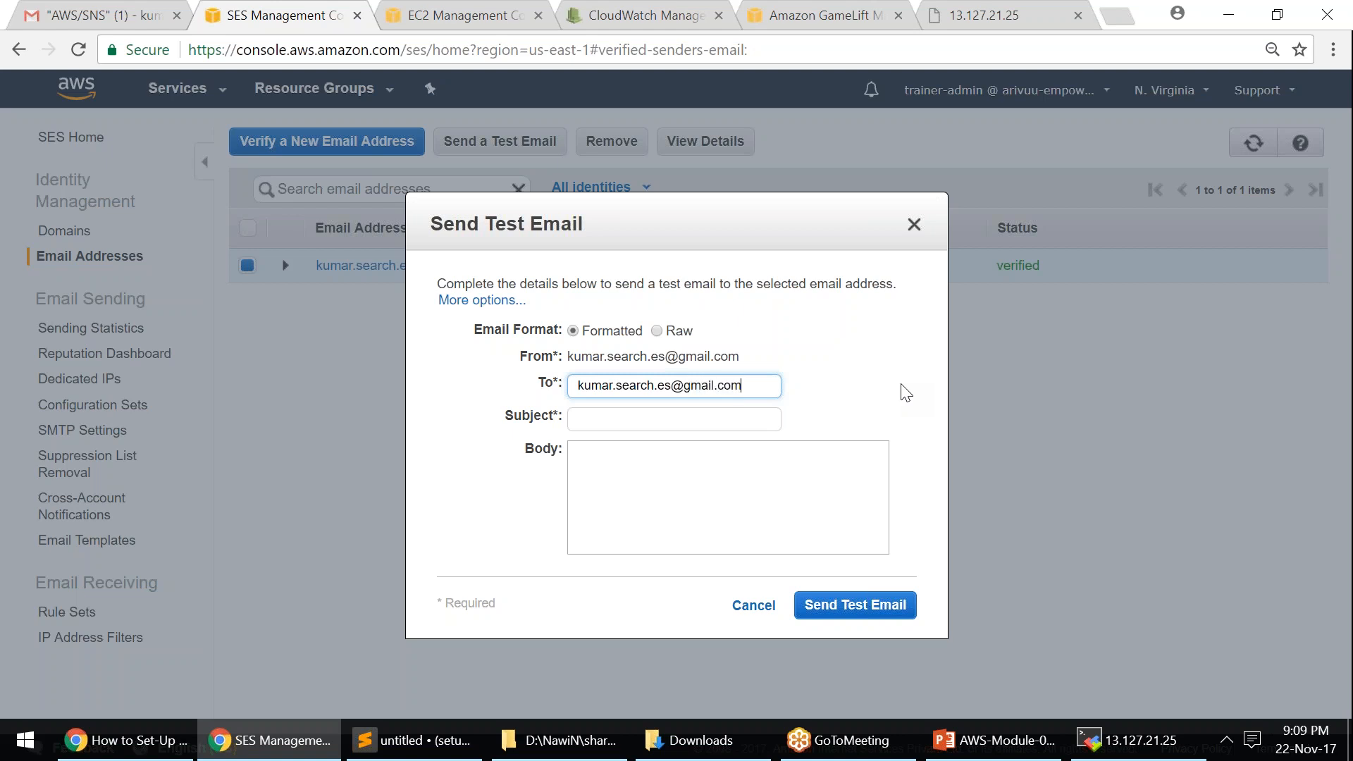
- Enter 'test email from SES' as subject and body, then send the test email
click(666, 416)
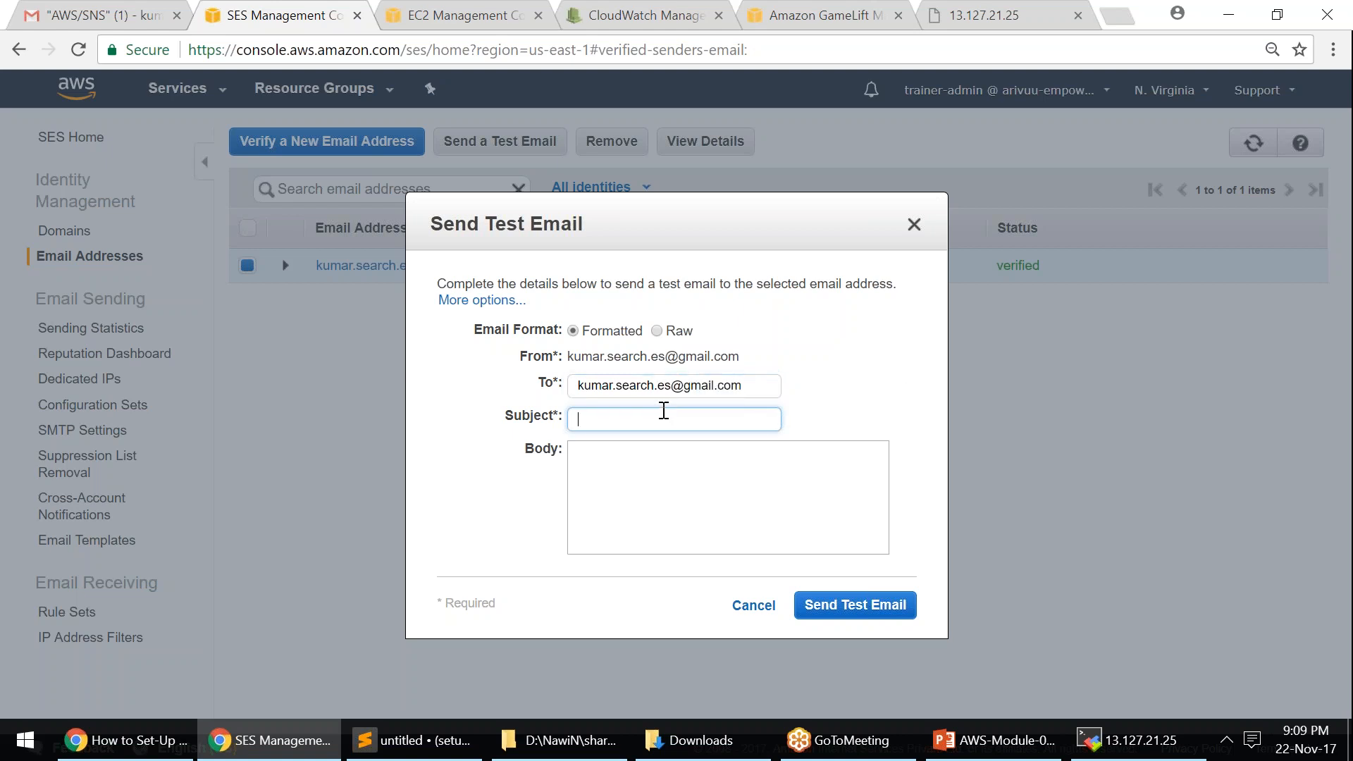
text(test email from SES)
key(ctrl+a)
key(ctrl+c)
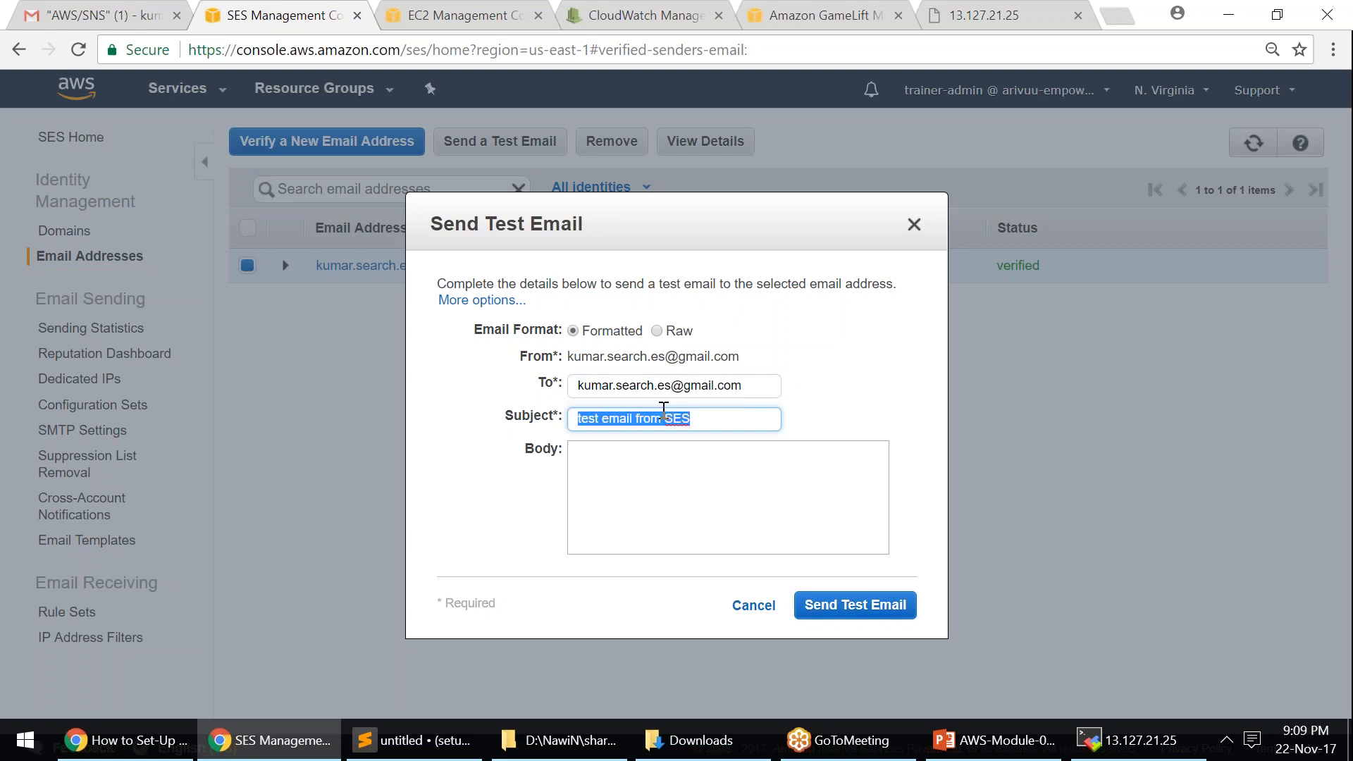
click(665, 466)
key(ctrl+v)
click(742, 386)
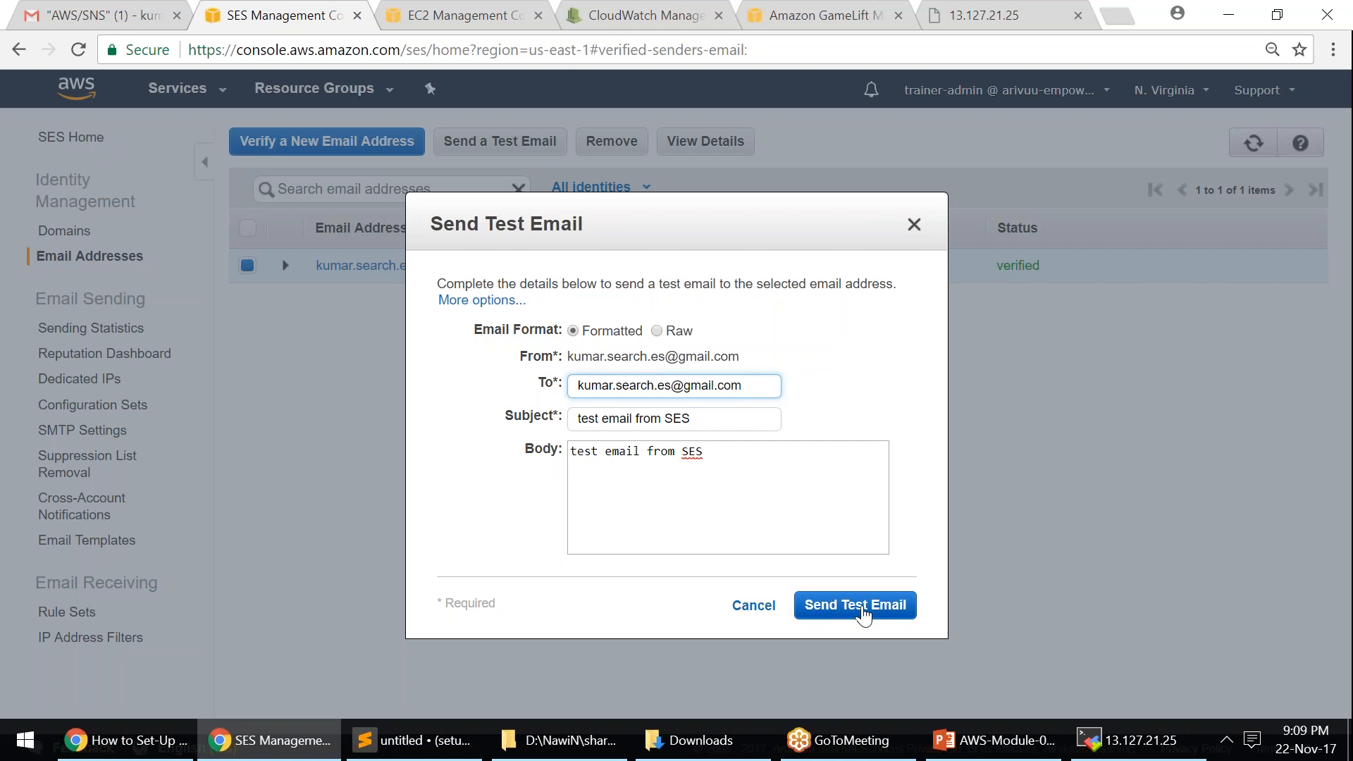
click(864, 613)
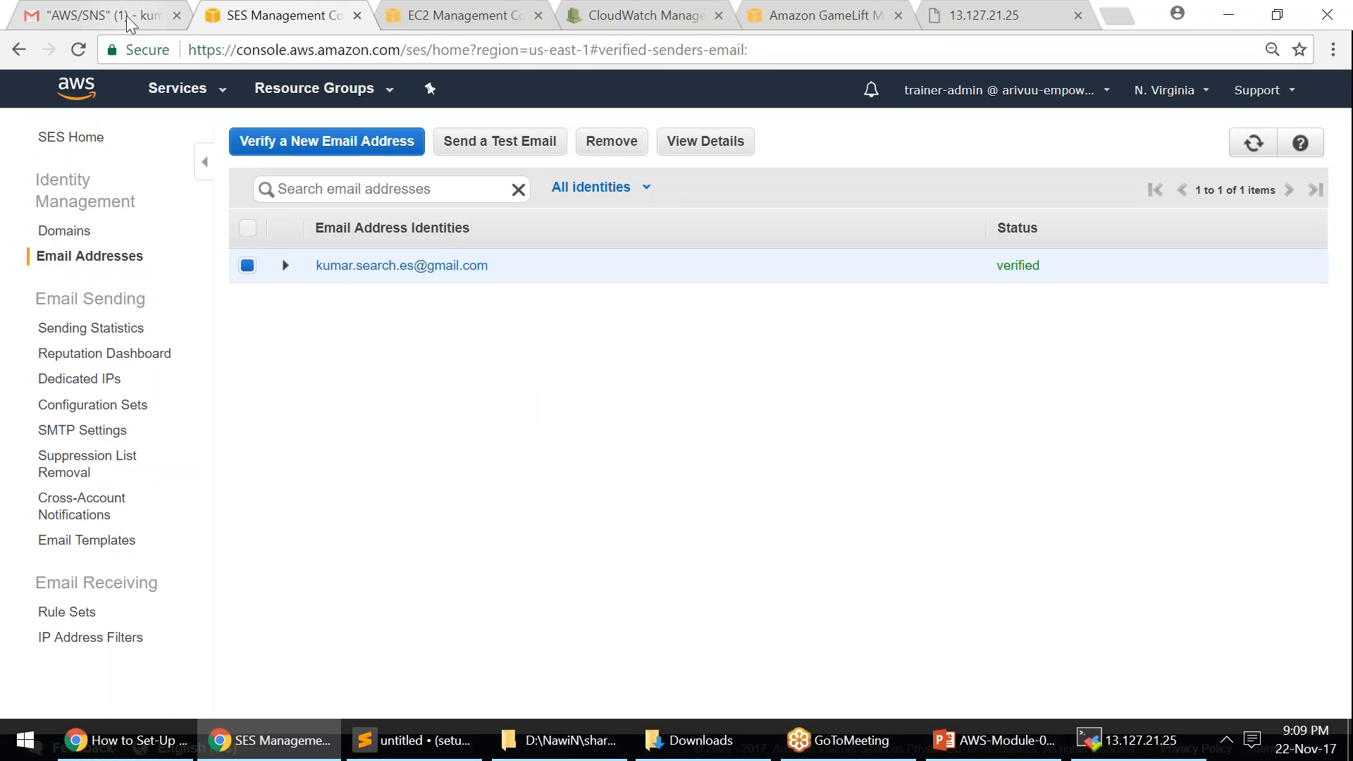
- In Gmail, check the serverMon conversation's latest terminated-state notification
click(129, 23)
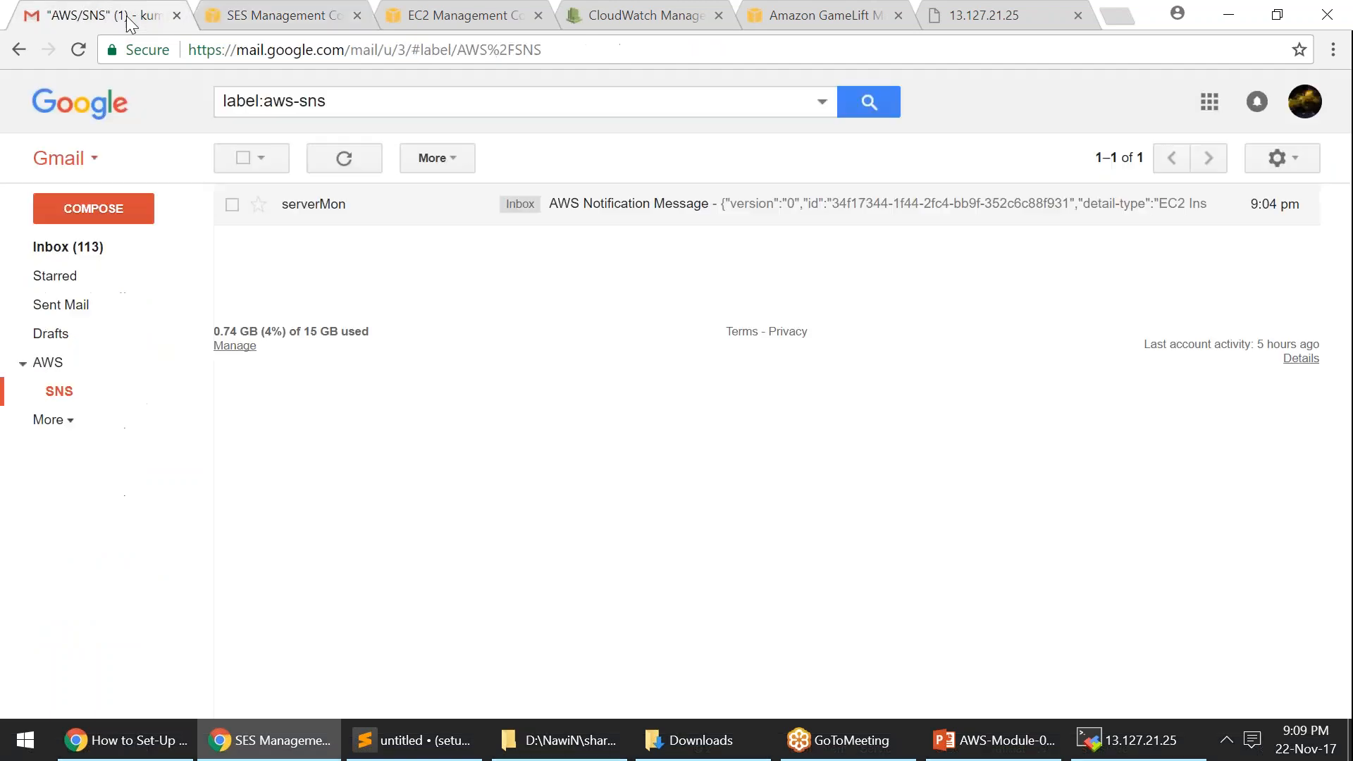
click(652, 212)
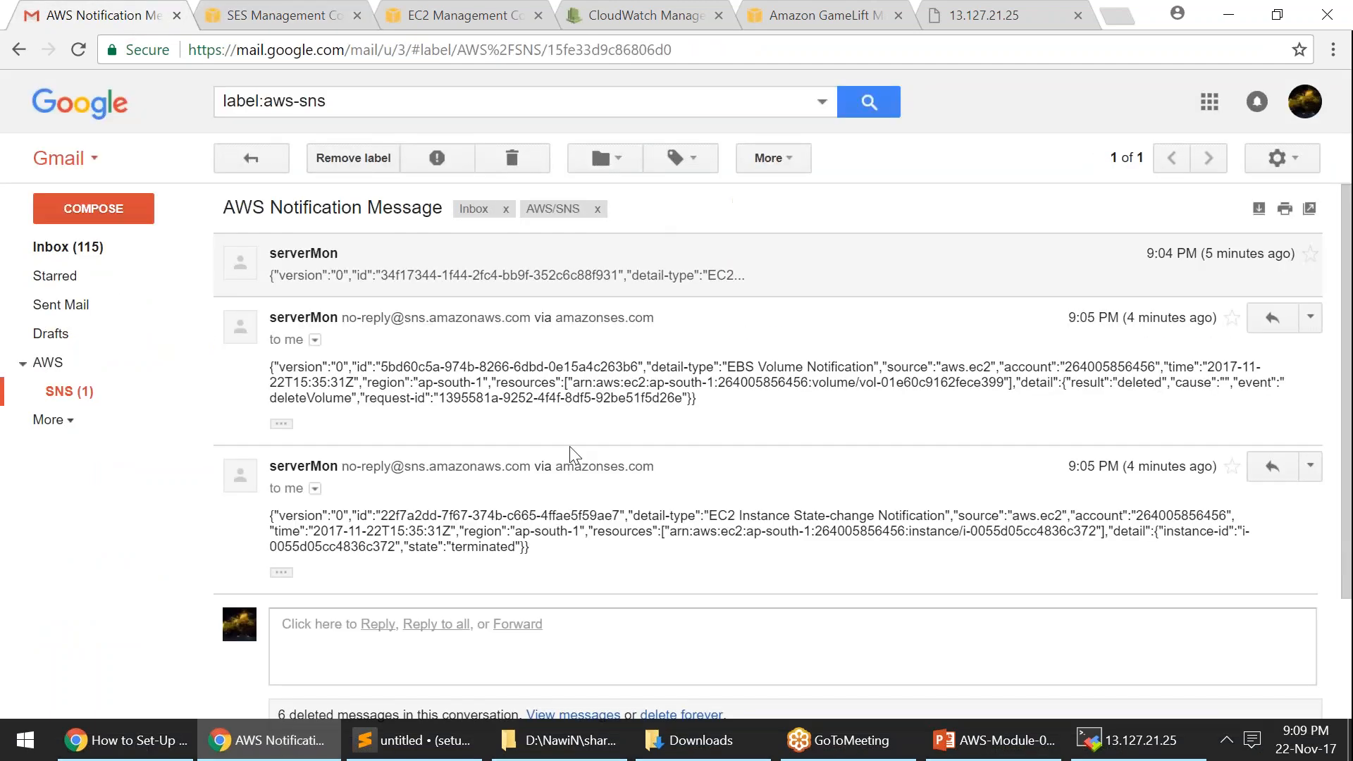
drag(411, 550, 525, 549)
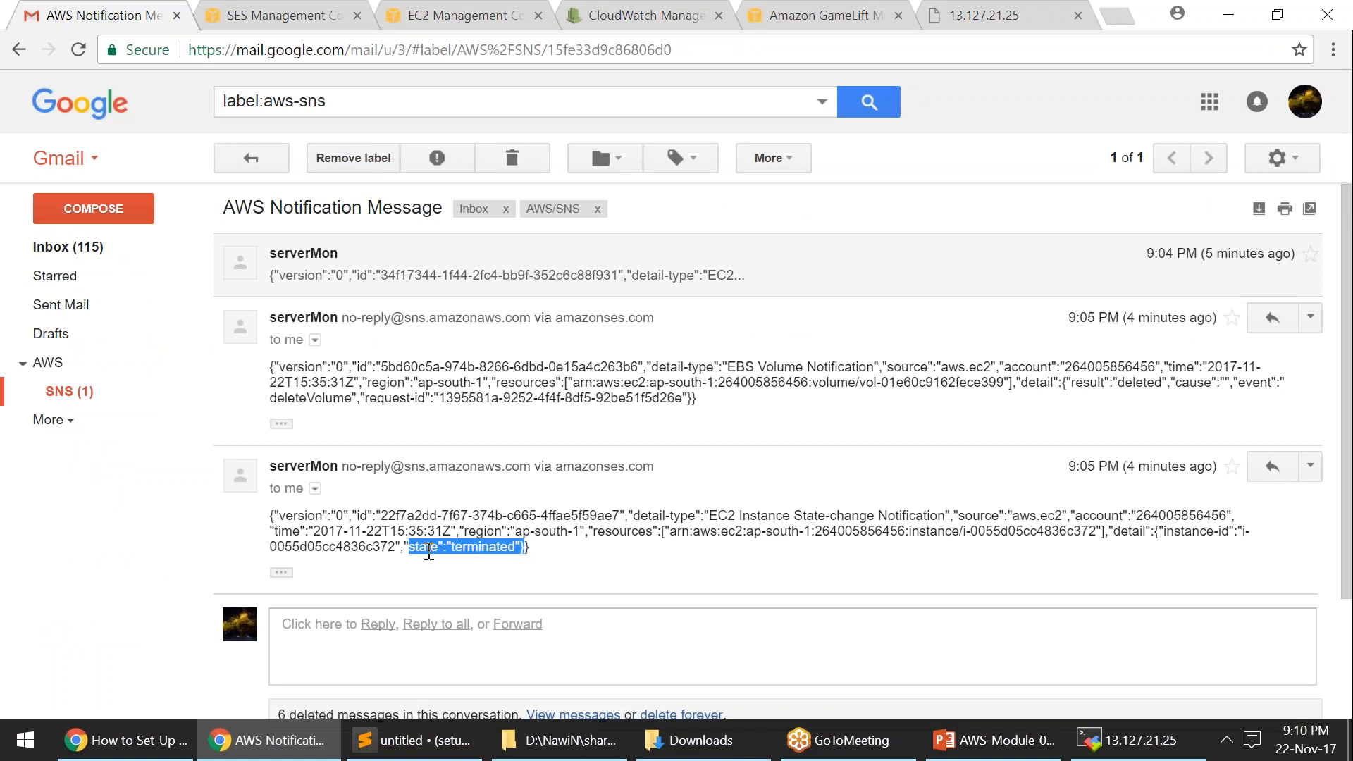
click(1225, 27)
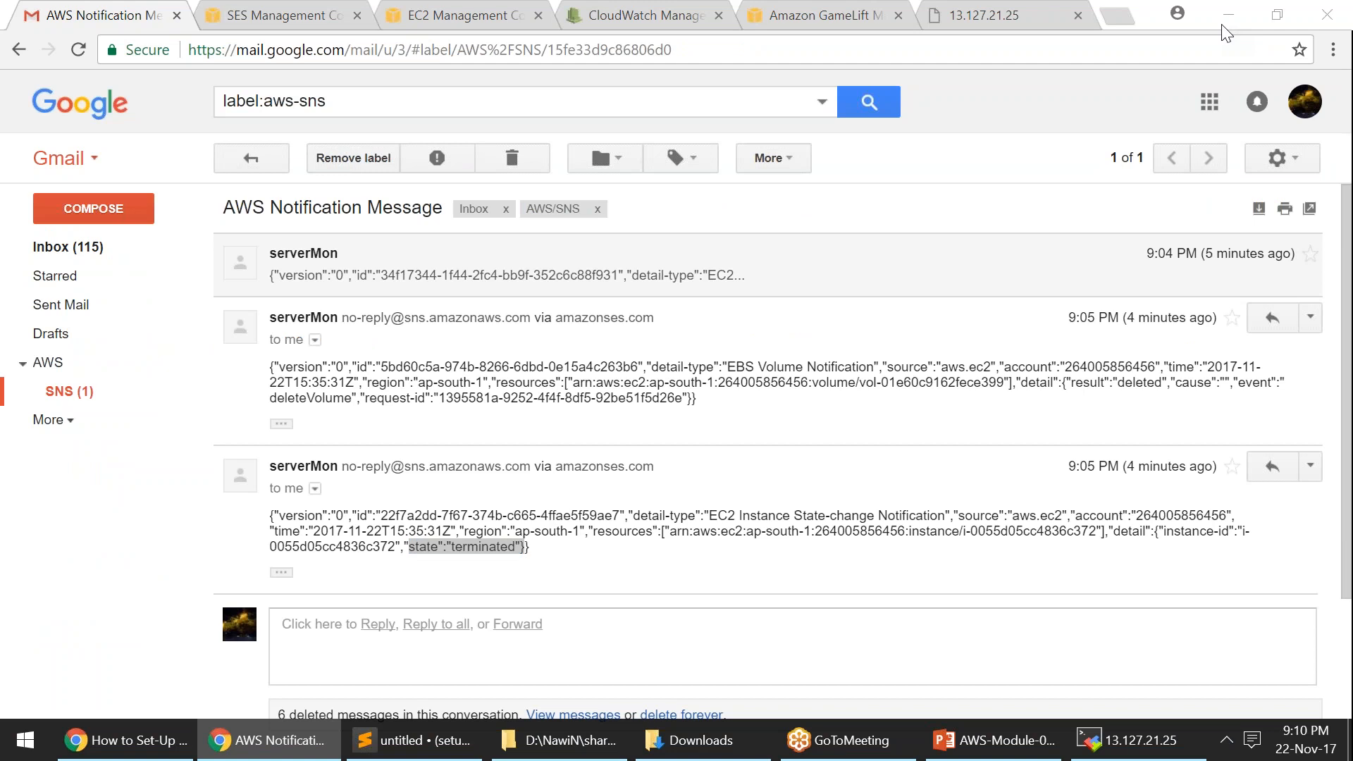
click(1222, 25)
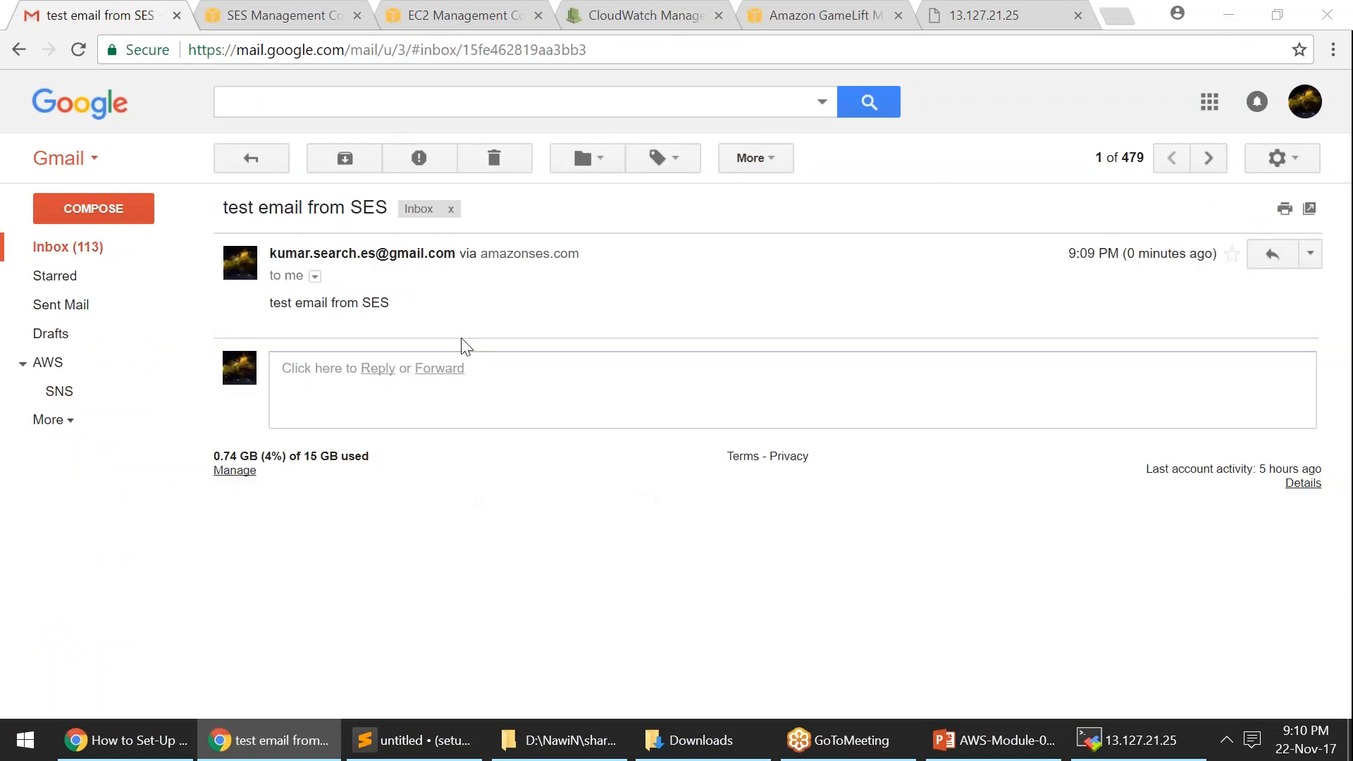
- Verify the test email shows amazonses.com as mailed-by and signed-by, then close the GameLift tab
drag(223, 207, 390, 212)
drag(271, 303, 389, 304)
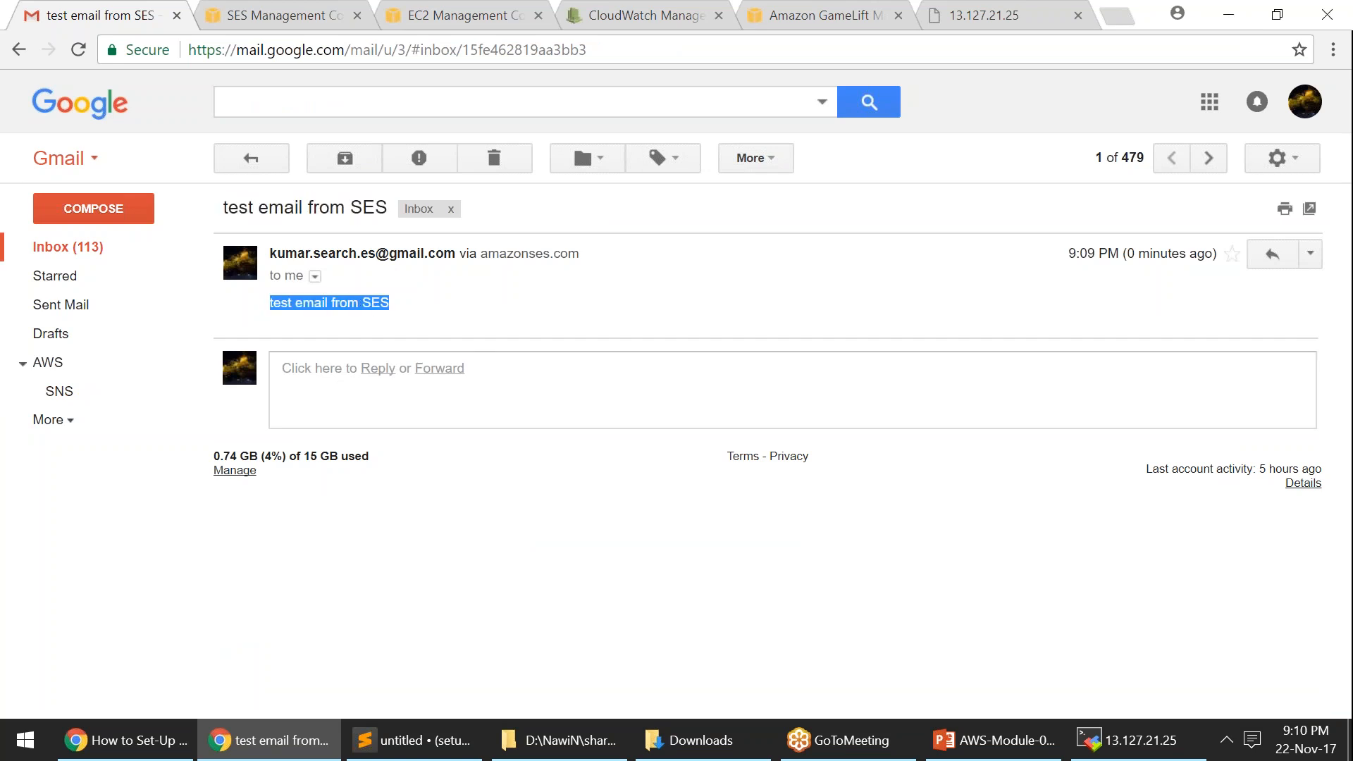
click(336, 279)
click(314, 277)
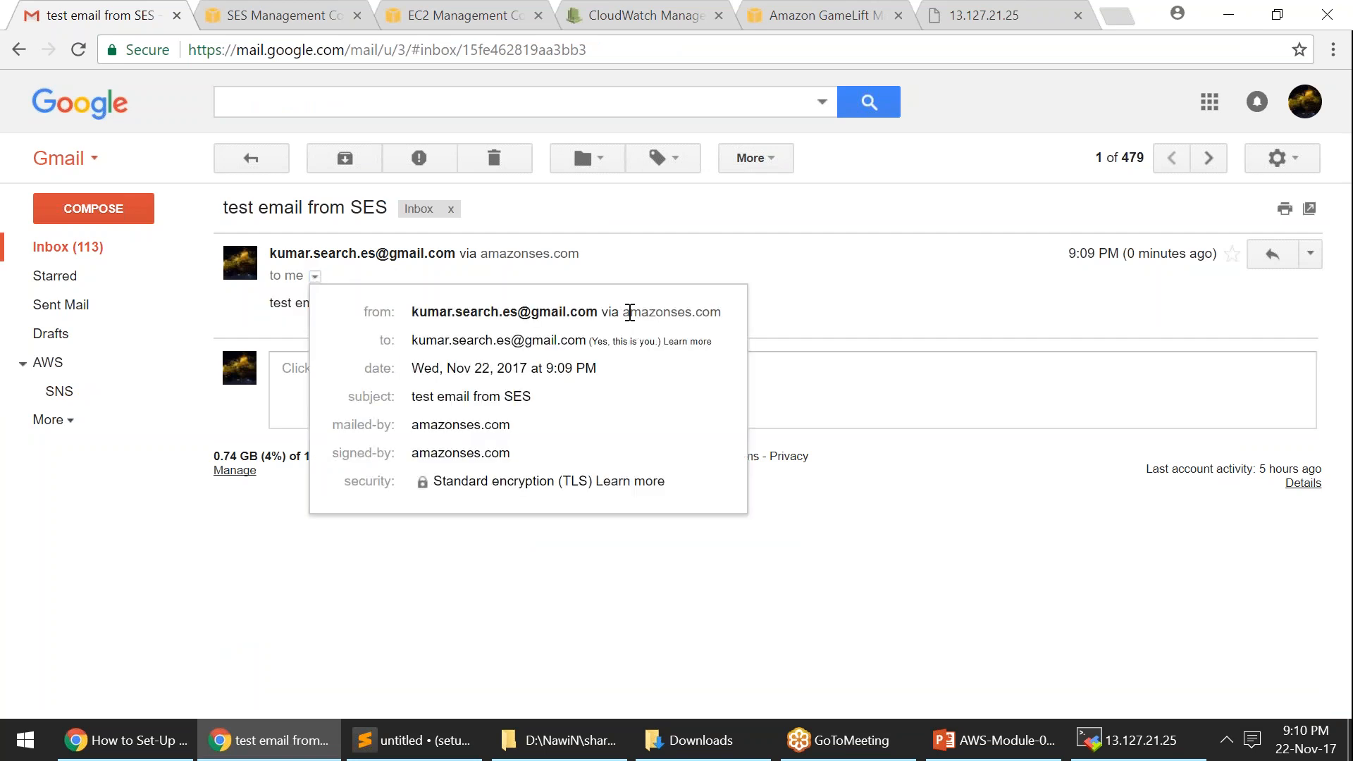
drag(625, 312, 724, 314)
click(628, 337)
drag(413, 426, 529, 433)
drag(413, 453, 511, 454)
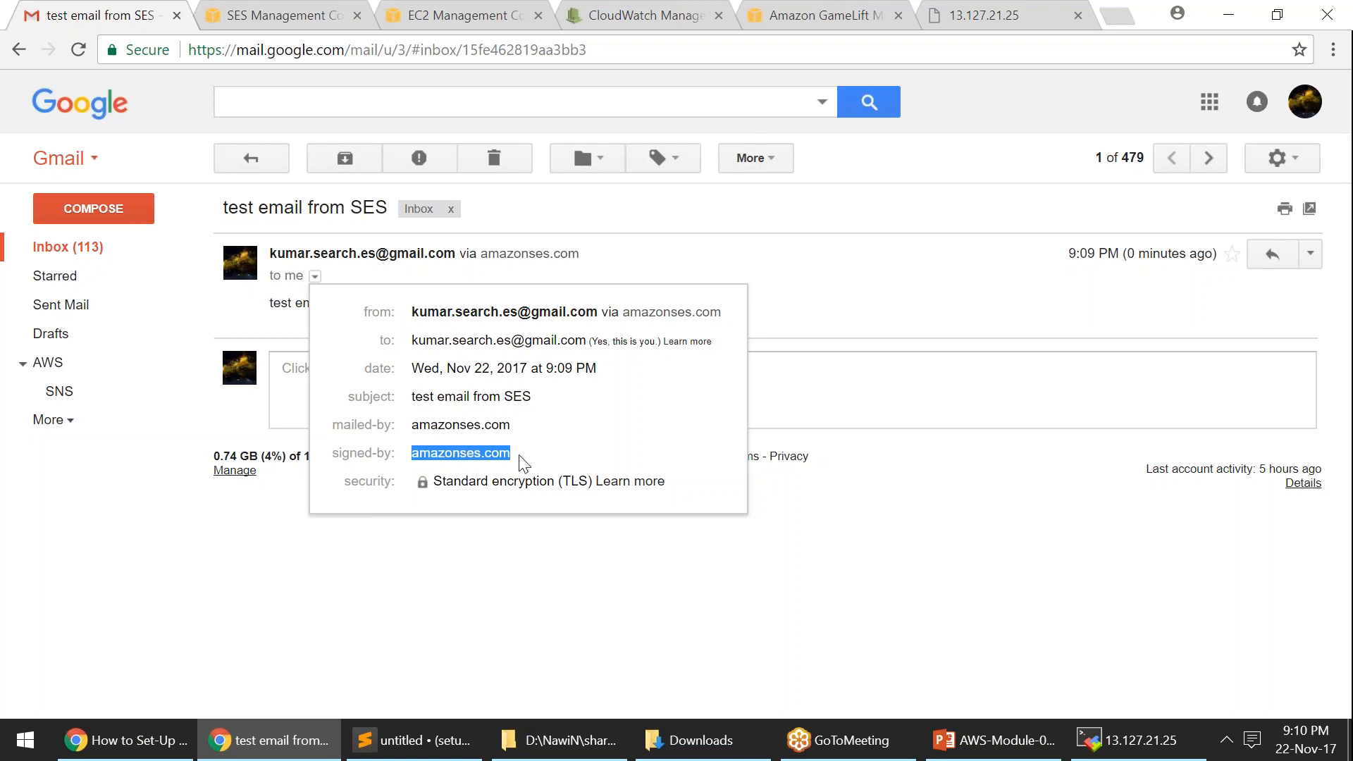
click(898, 15)
- Return to SES and browse the IP Address Filters and Rule Sets pages
click(282, 6)
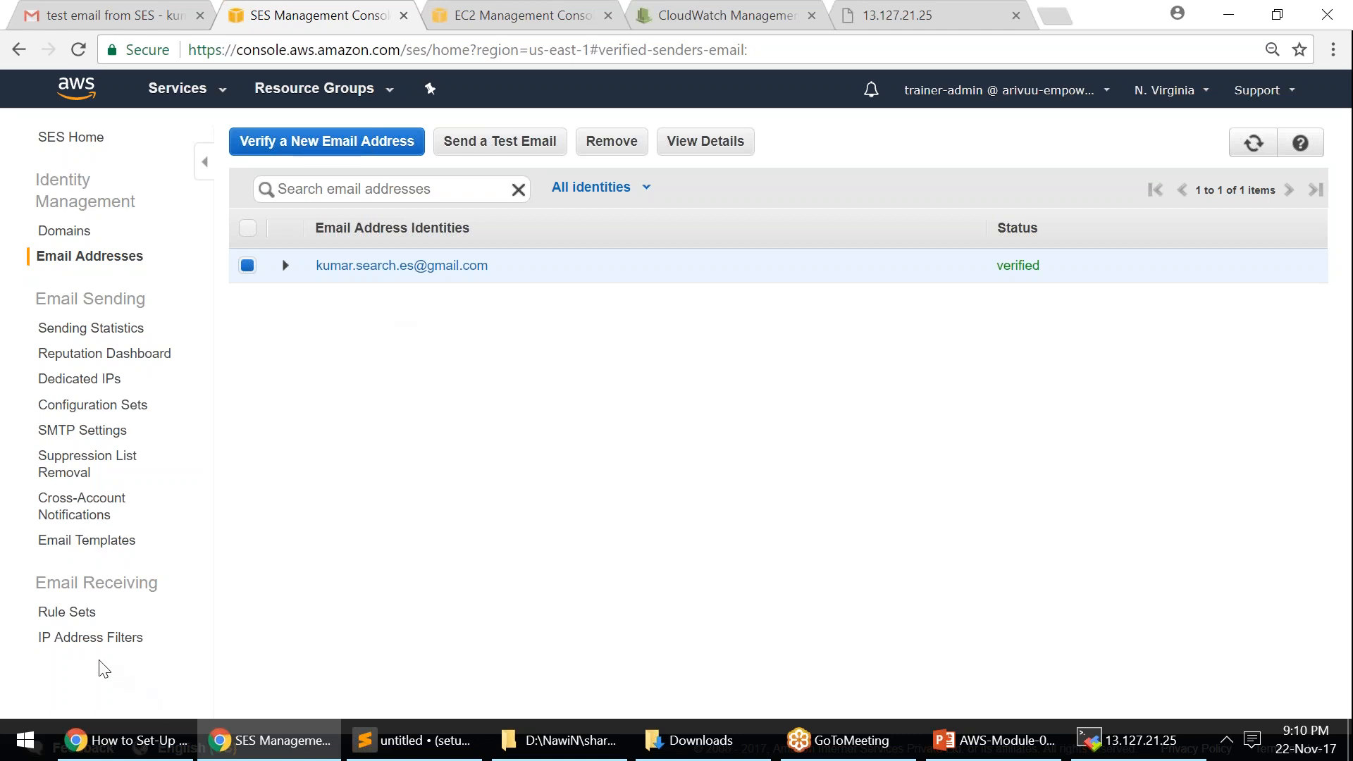
click(88, 638)
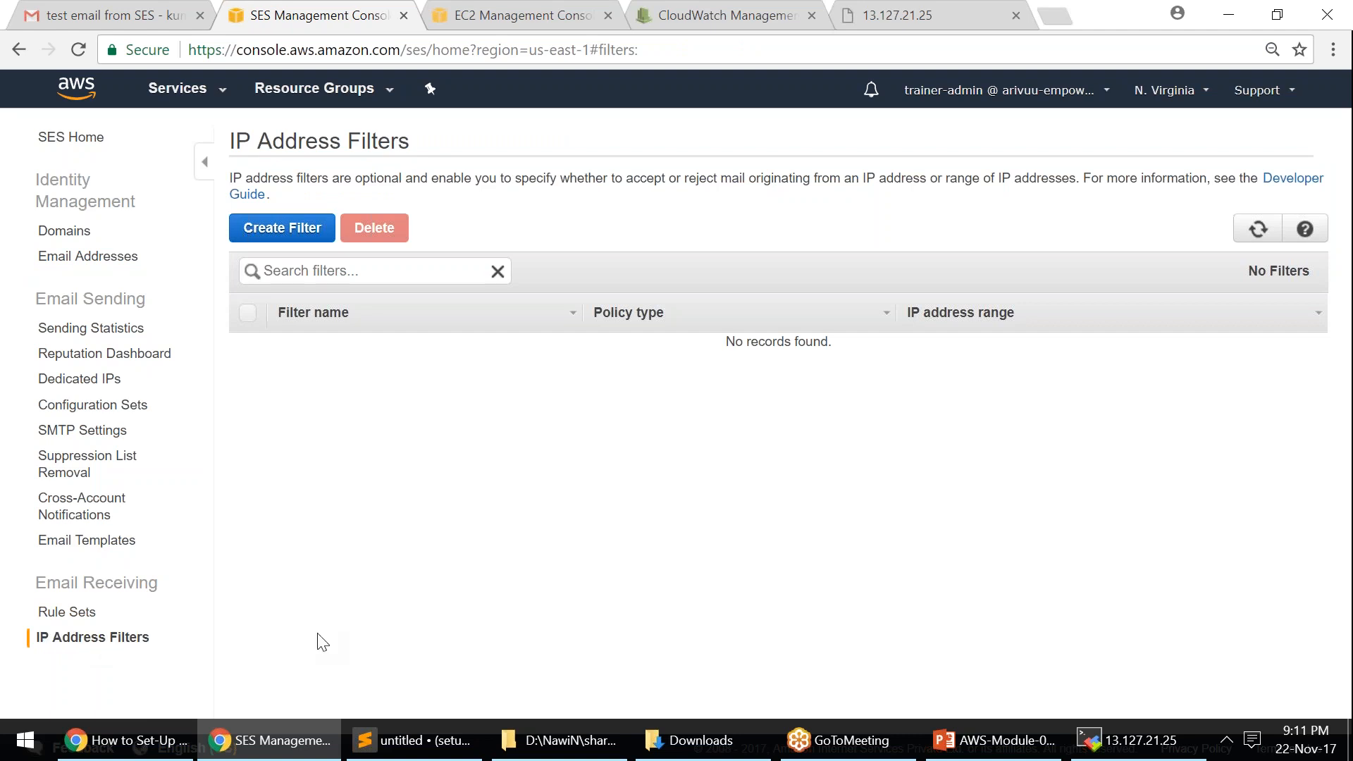
click(92, 619)
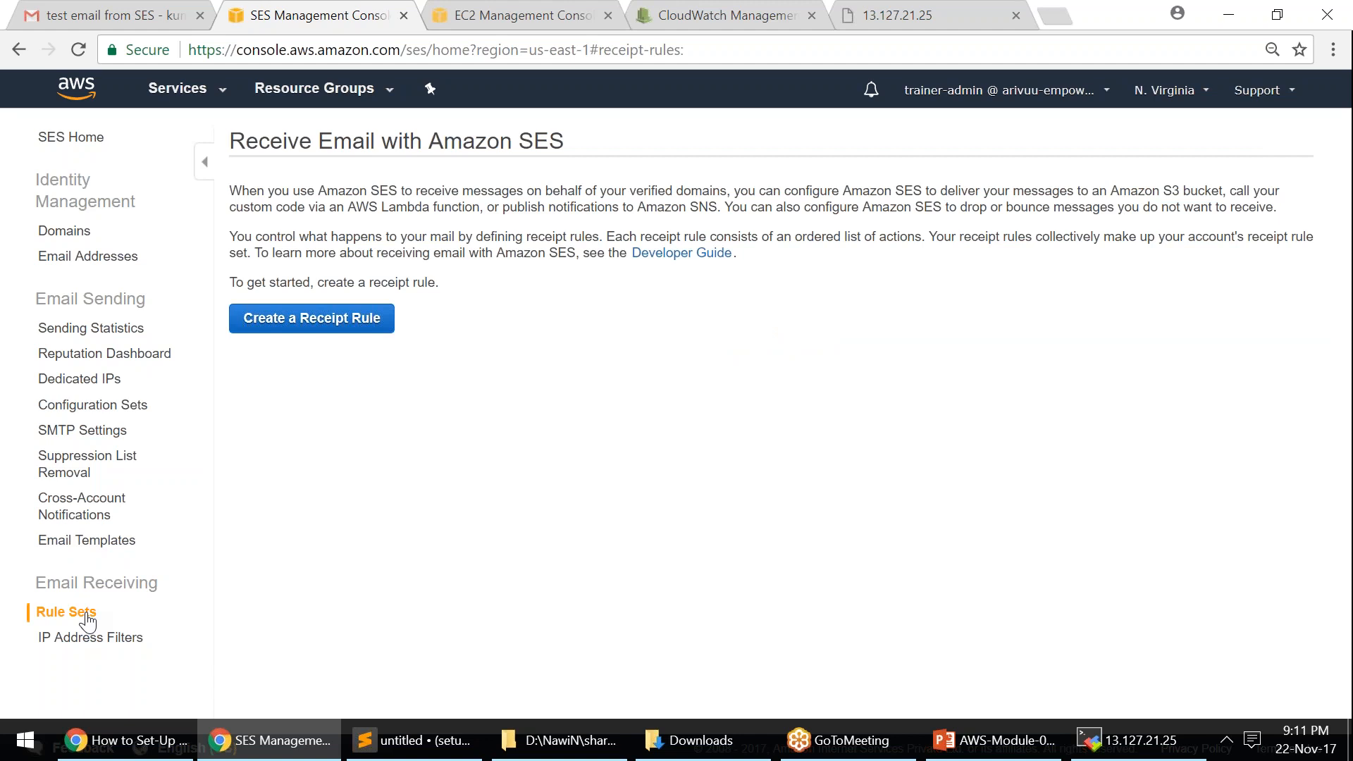
- Open the Reputation Dashboard and confirm the account status reads HEALTHY
click(148, 358)
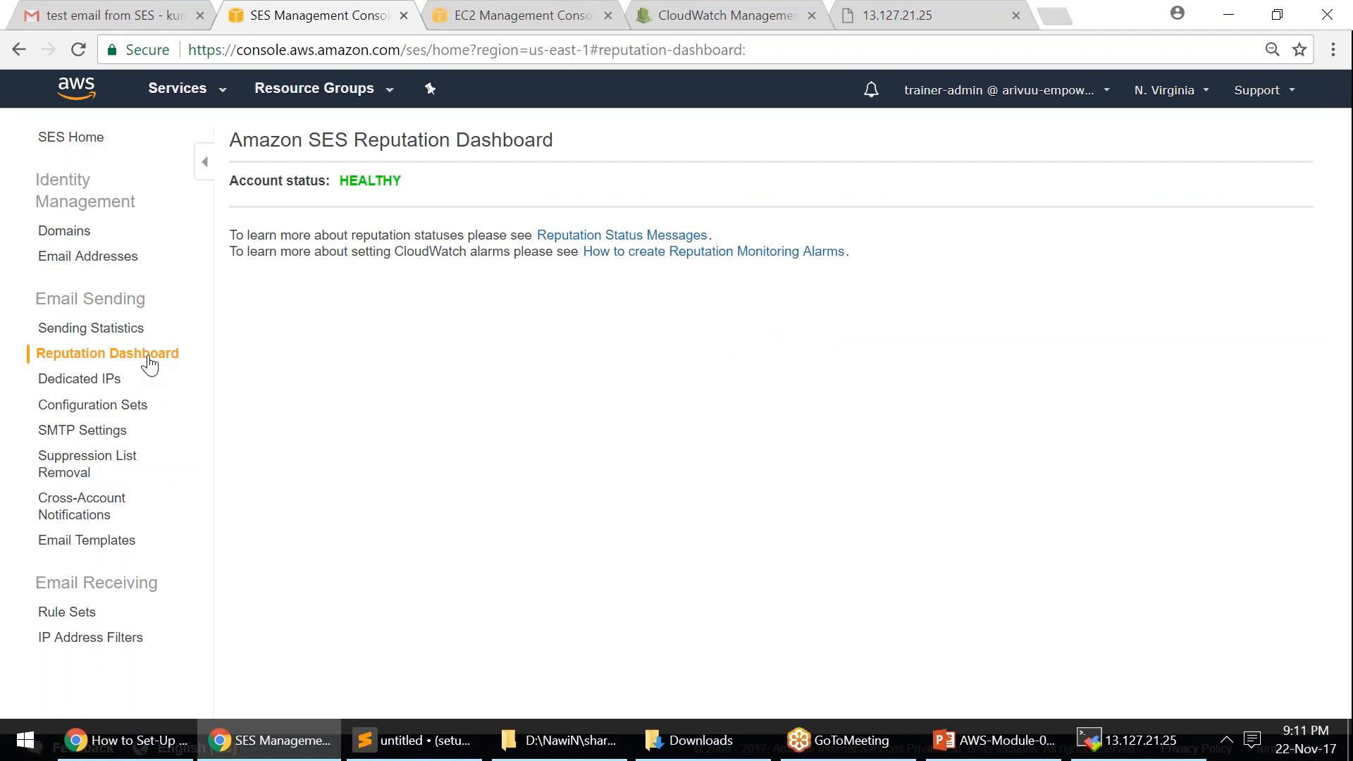
drag(231, 182, 446, 182)
click(446, 184)
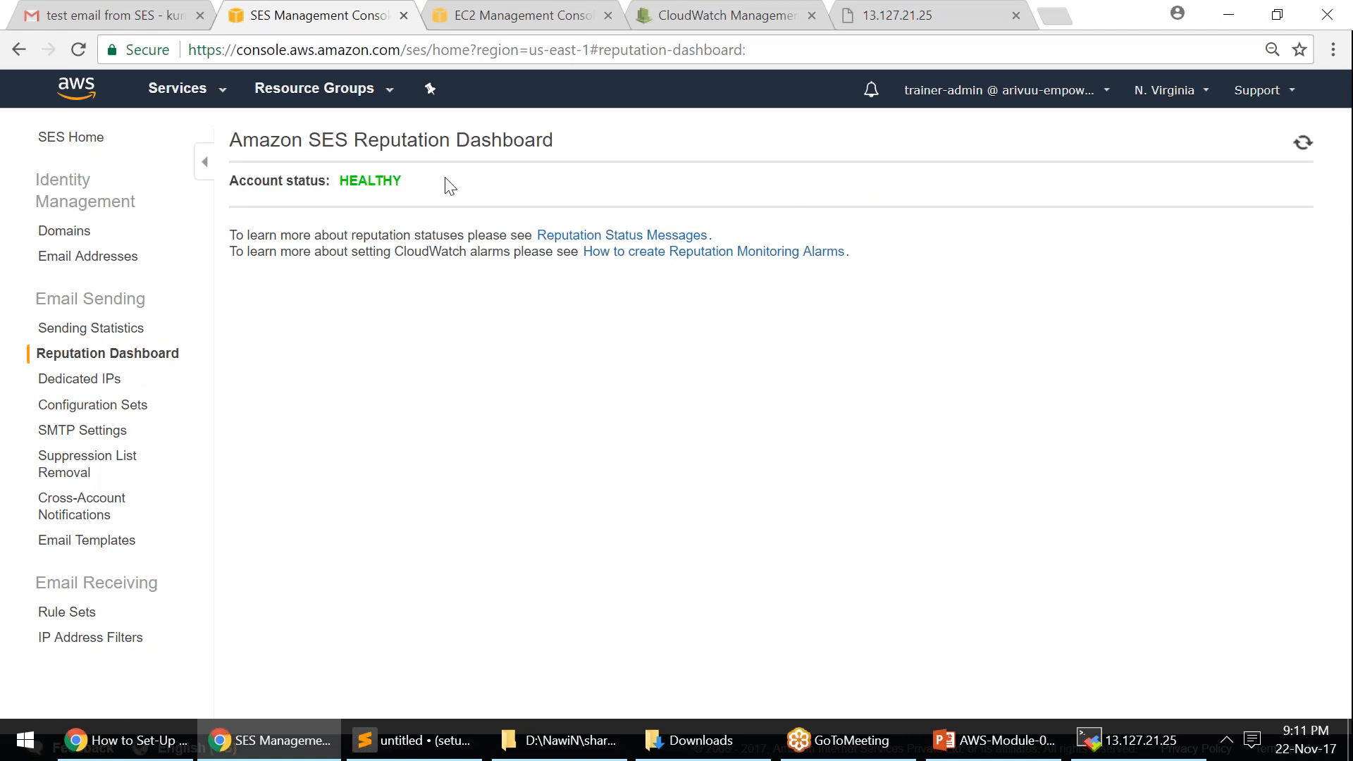
triple_click(402, 181)
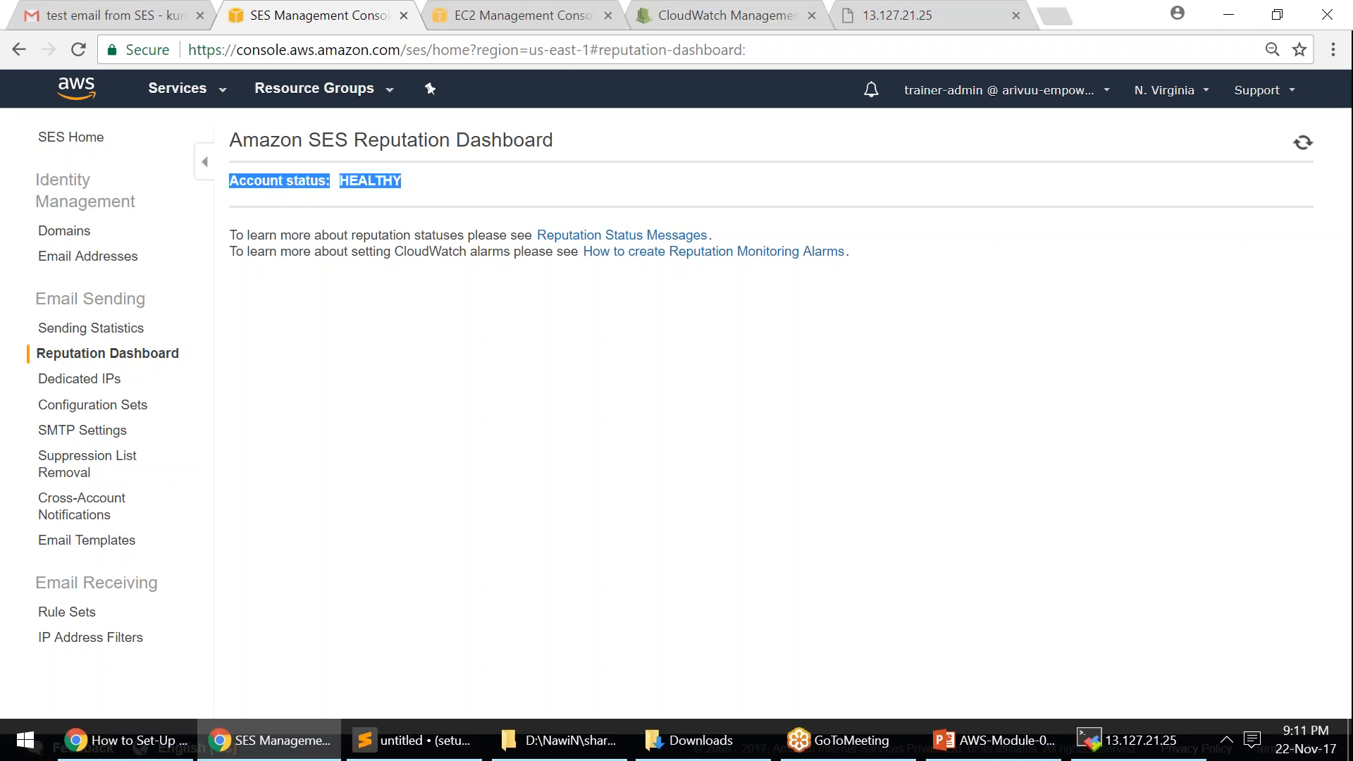
click(376, 292)
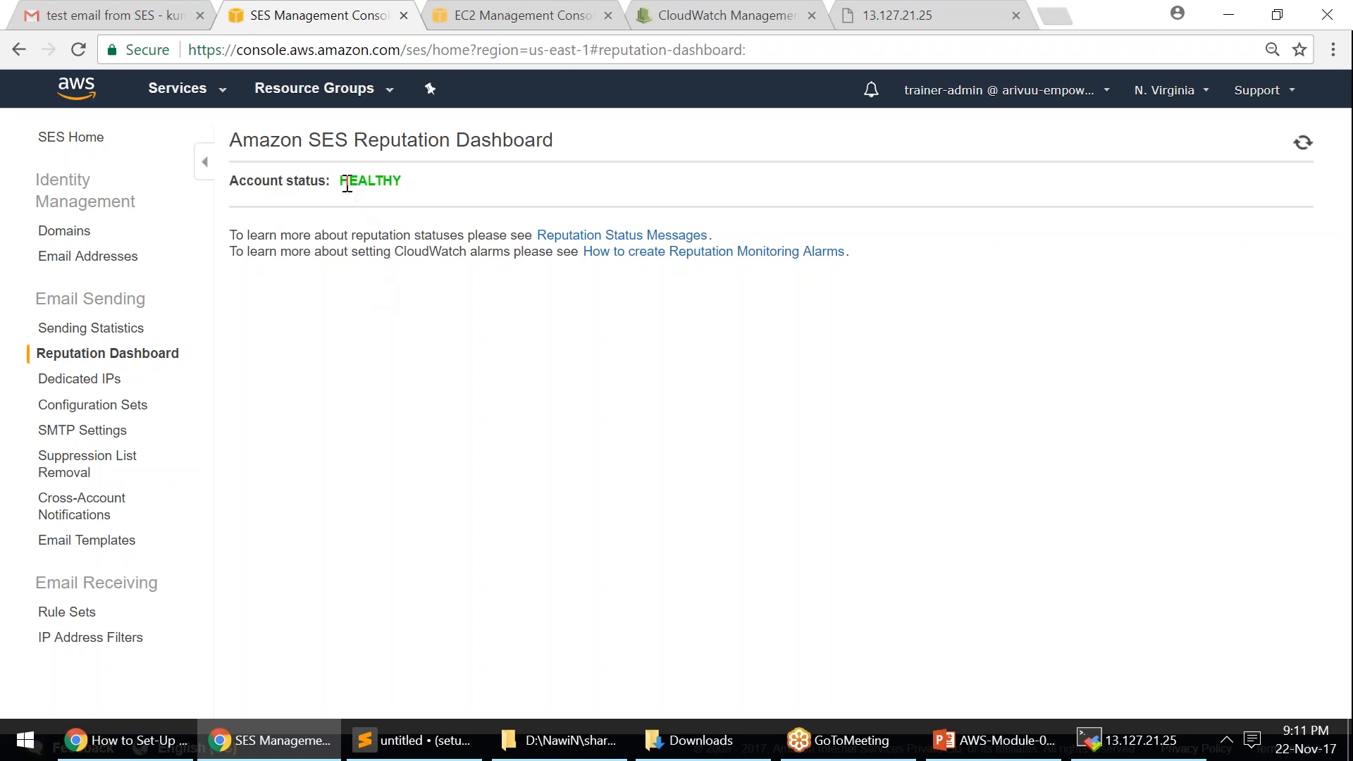
drag(342, 185, 432, 196)
click(406, 192)
drag(341, 185, 427, 193)
click(427, 193)
drag(342, 183, 402, 185)
click(441, 417)
drag(342, 182, 402, 183)
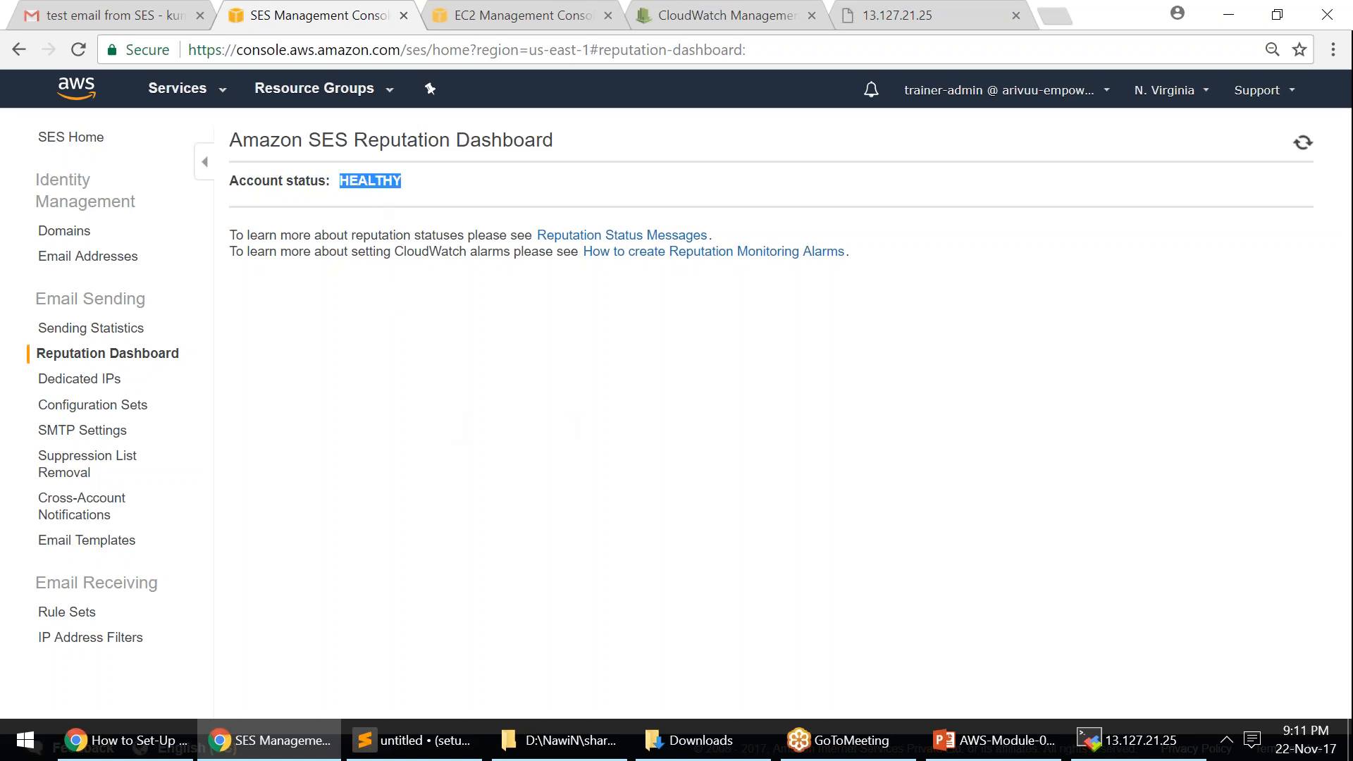